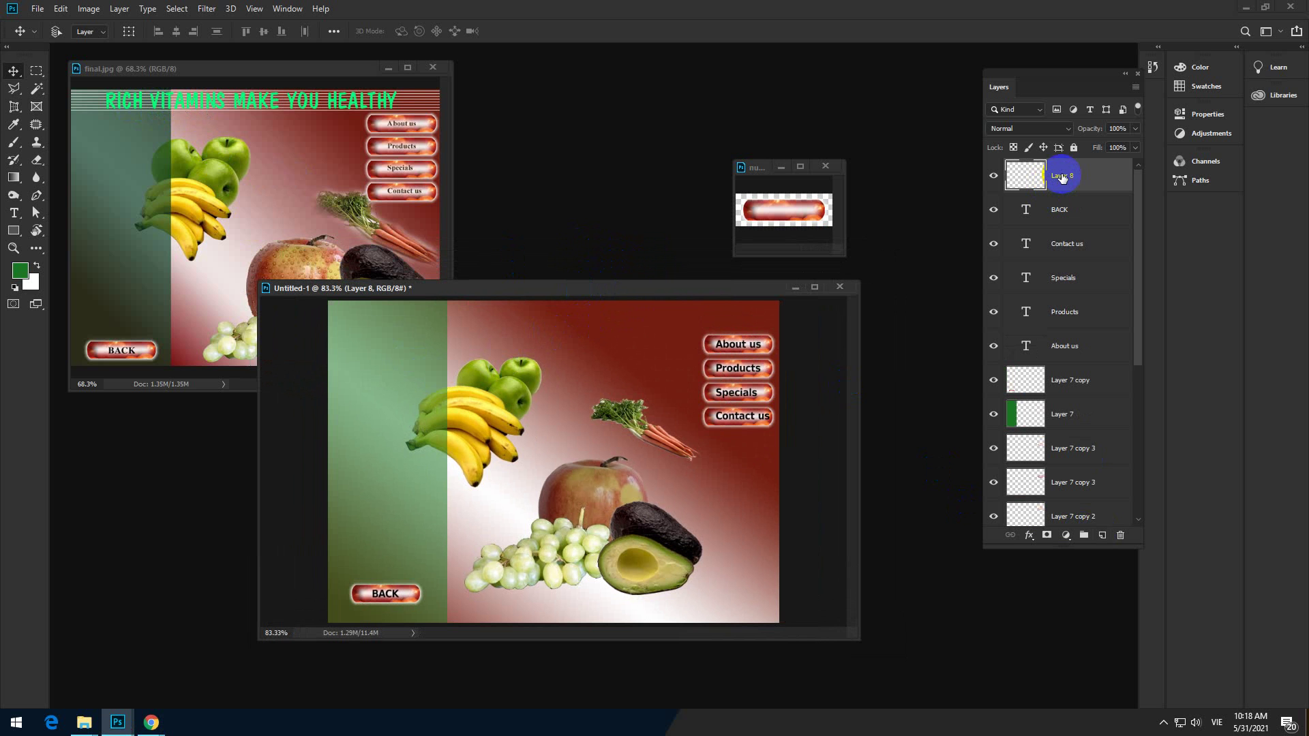
Reposition and enlarge the Untitled-1 document window so the whole composition shows below the heading in final.jpg
drag(636, 285, 597, 239)
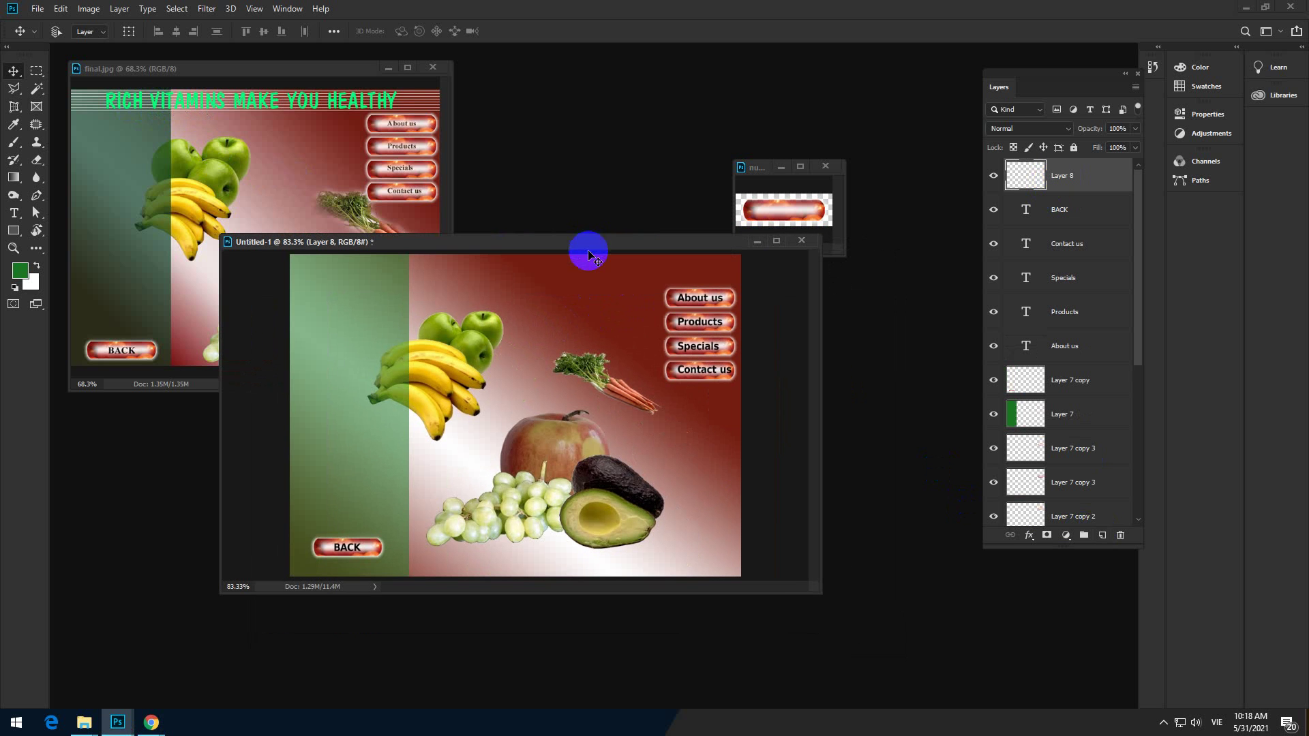
drag(784, 603, 784, 688)
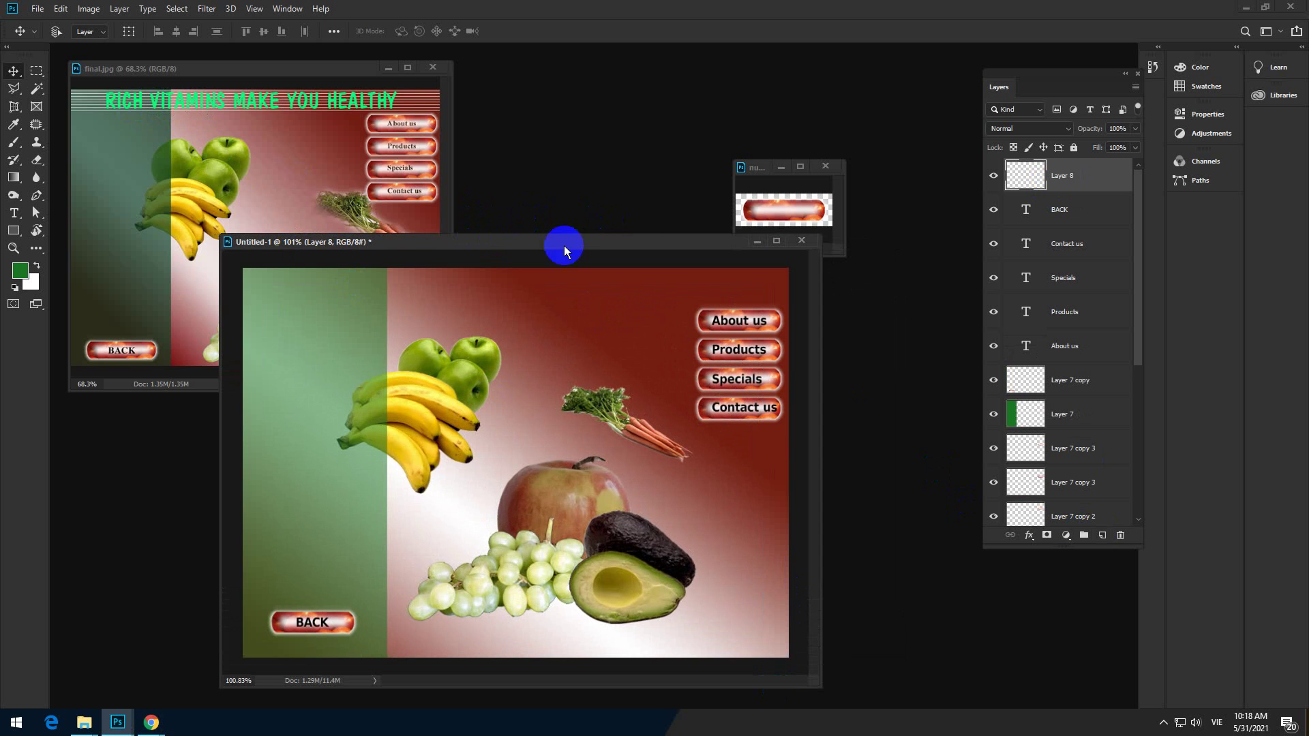
drag(565, 251, 556, 229)
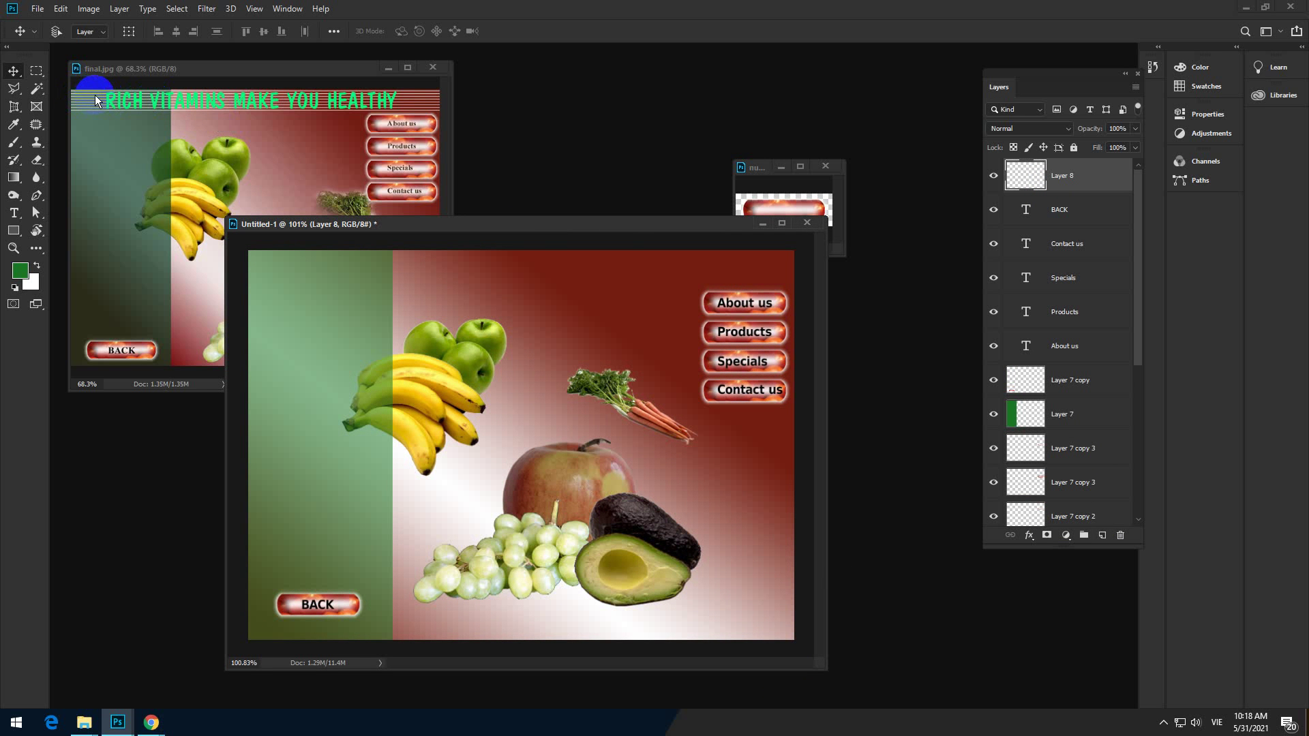
Switch to the Google Meet call in Chrome, mute and unmute the microphone, and return to Photoshop
click(36, 72)
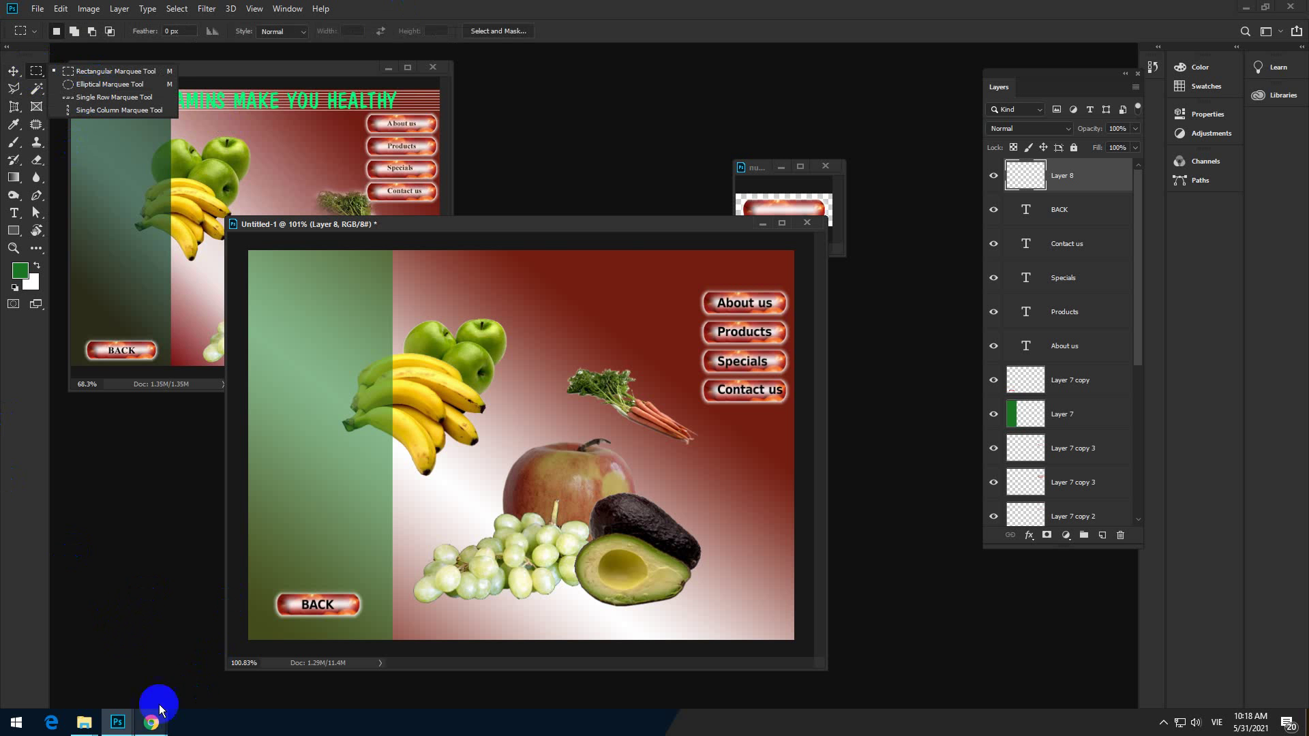
click(1164, 723)
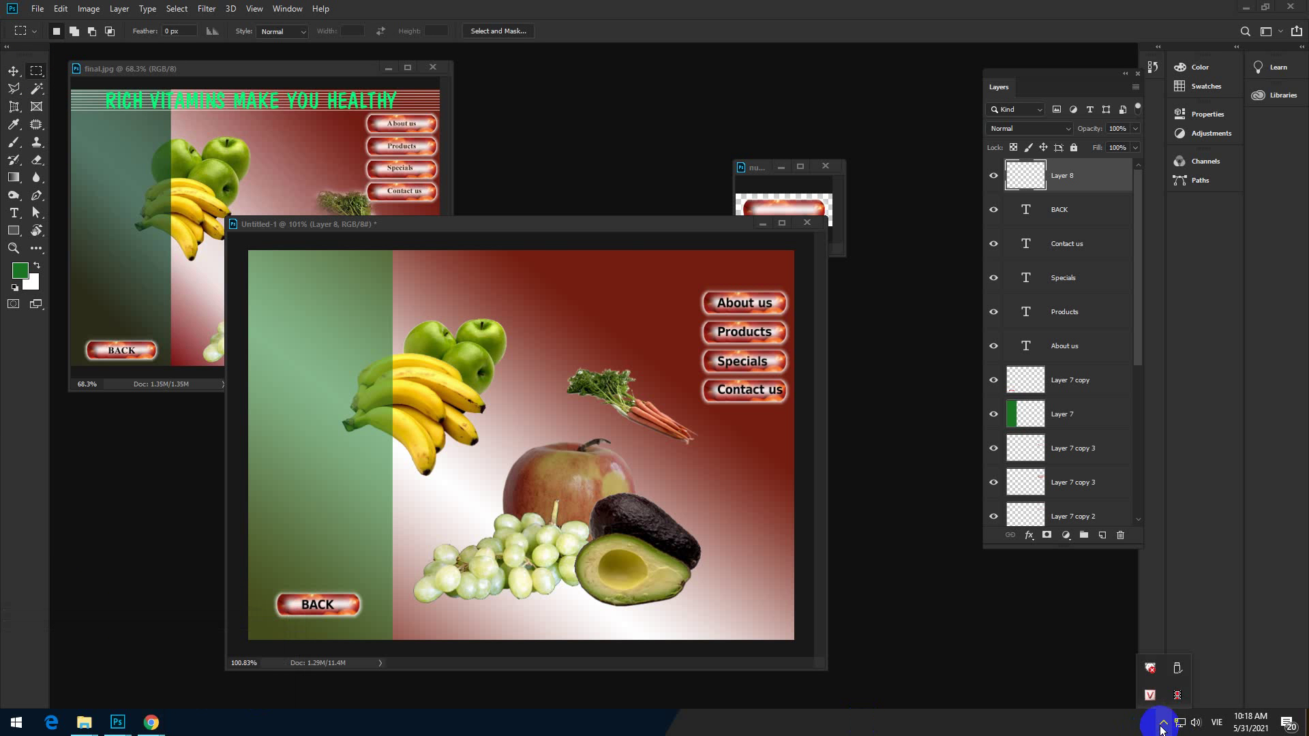
click(82, 672)
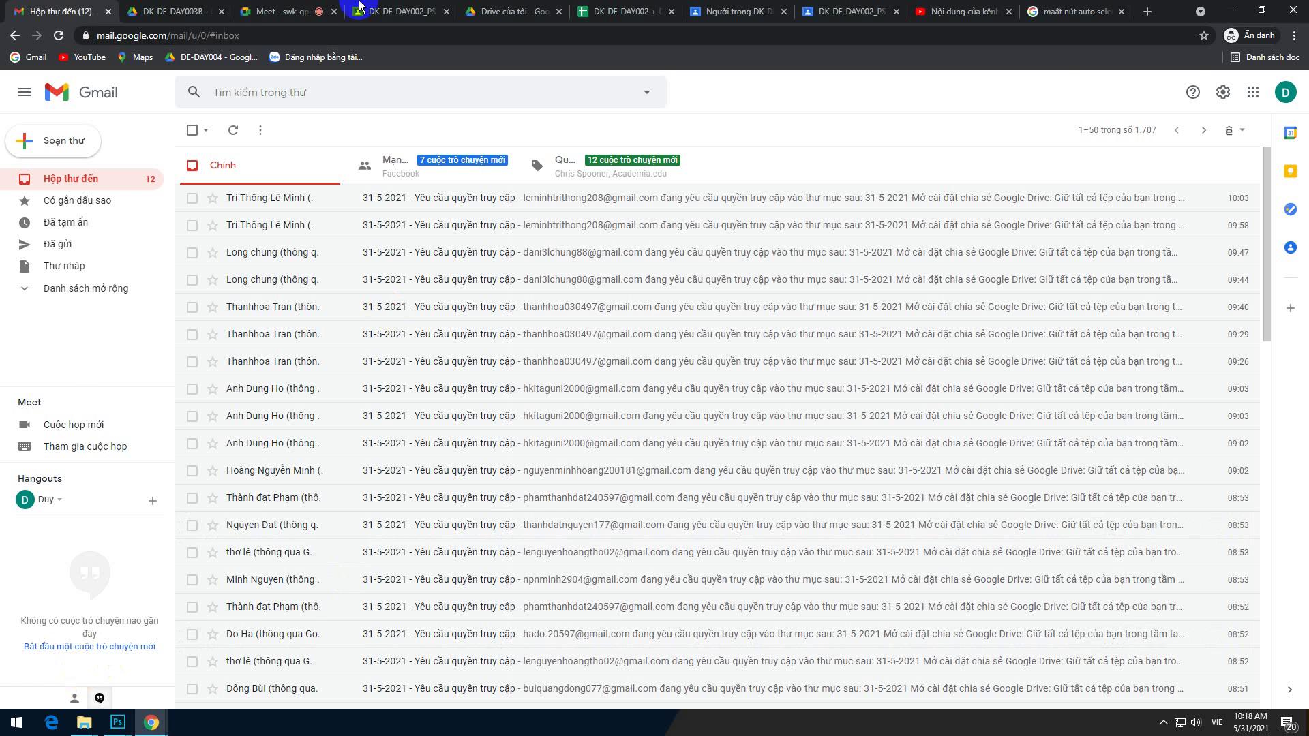
click(287, 11)
click(606, 677)
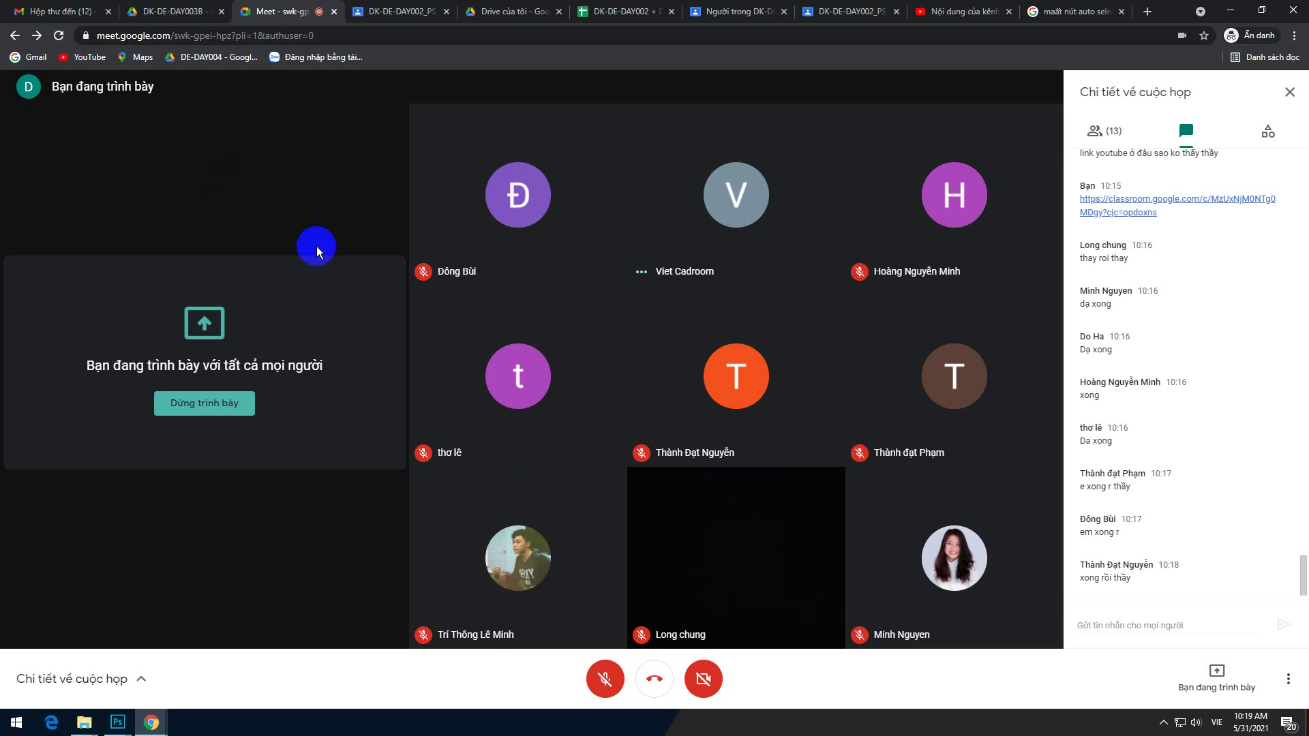
click(605, 679)
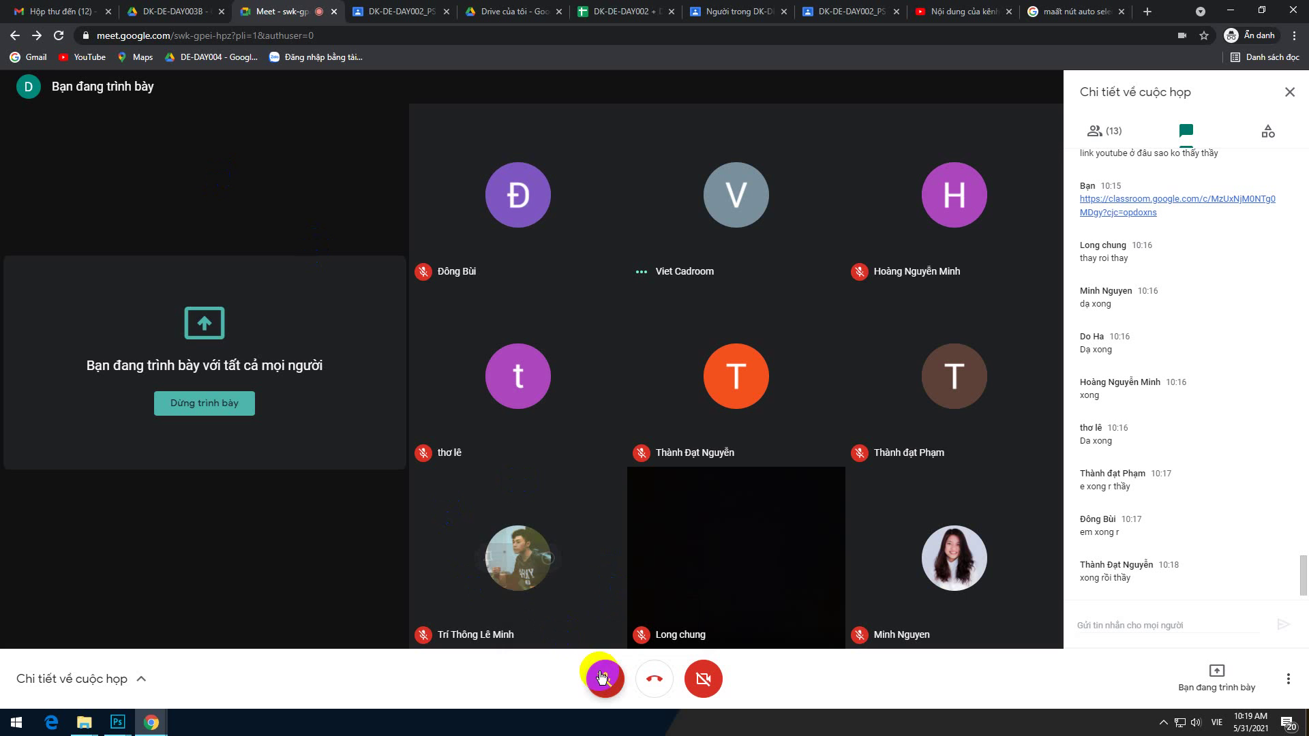
click(117, 723)
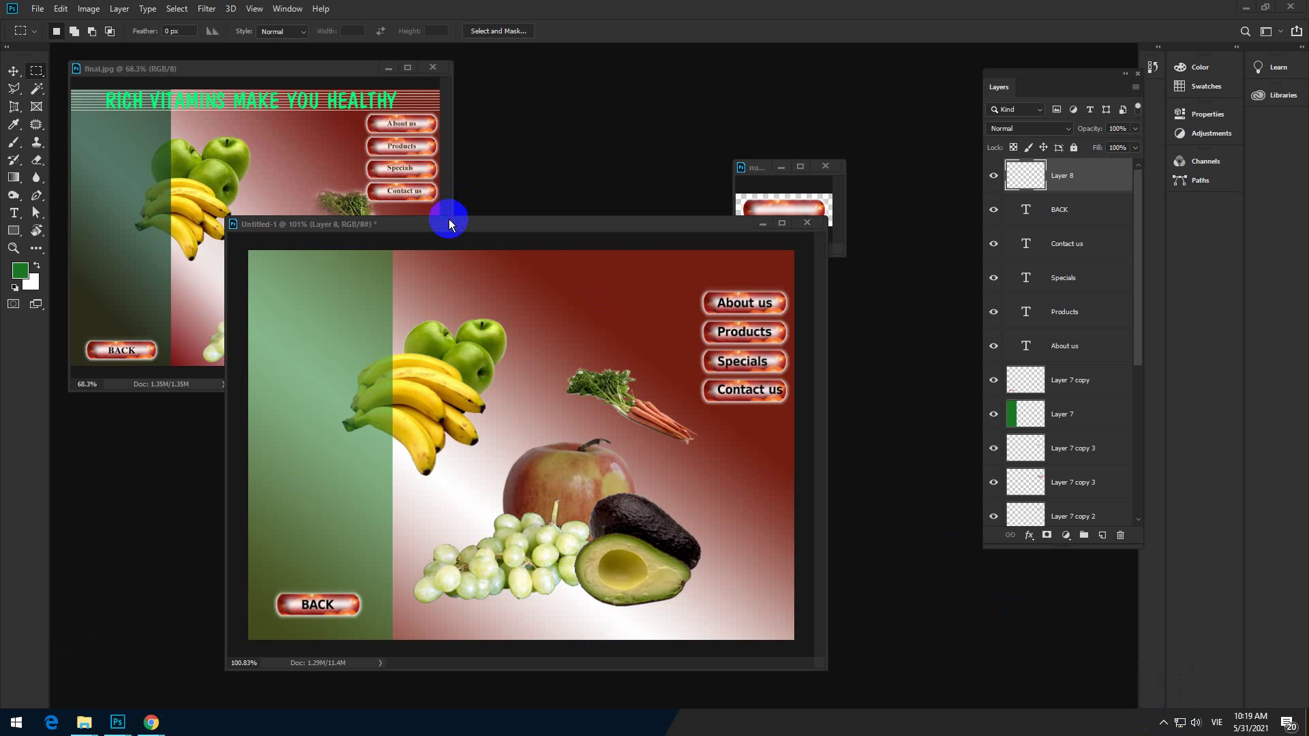
Choose the Single Row Marquee Tool with Layer 8 active and make white the foreground colour
mouse_move(448, 224)
mouse_down()
mouse_move(482, 213)
mouse_move(424, 303)
mouse_move(477, 203)
mouse_up()
click(1037, 178)
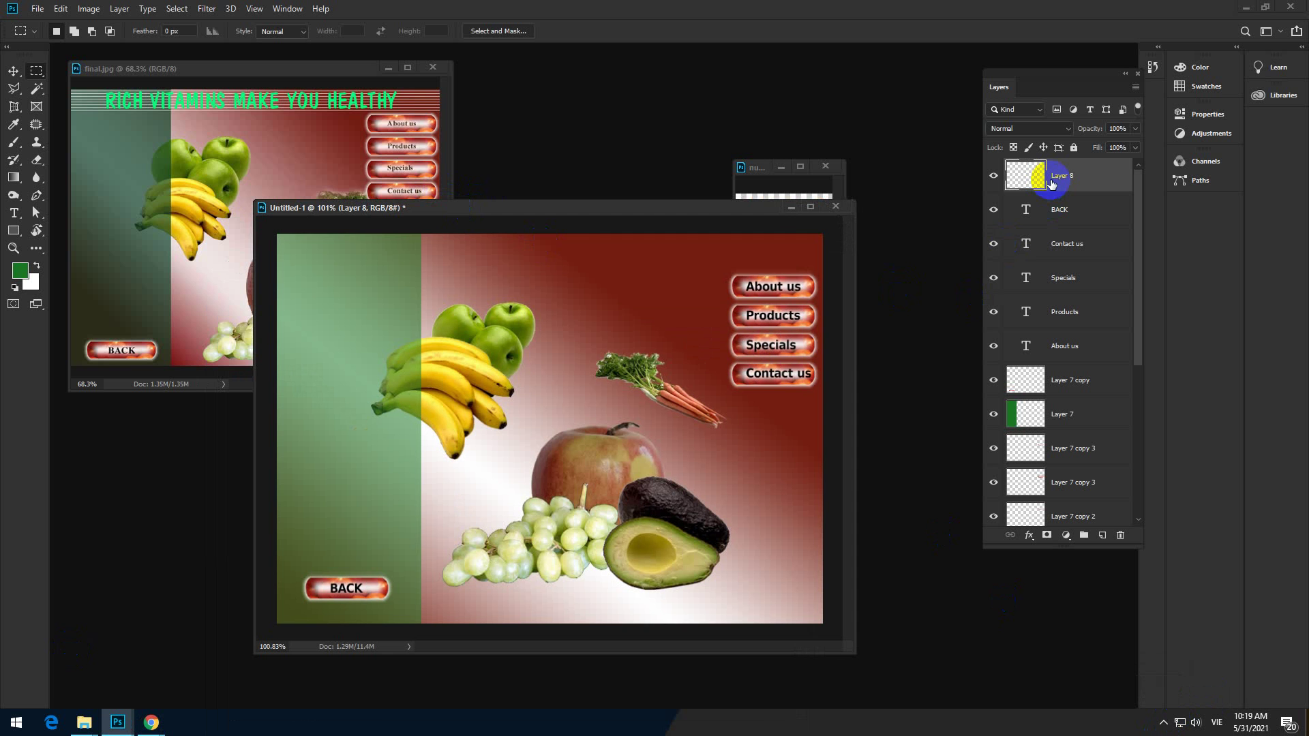
right_click(36, 70)
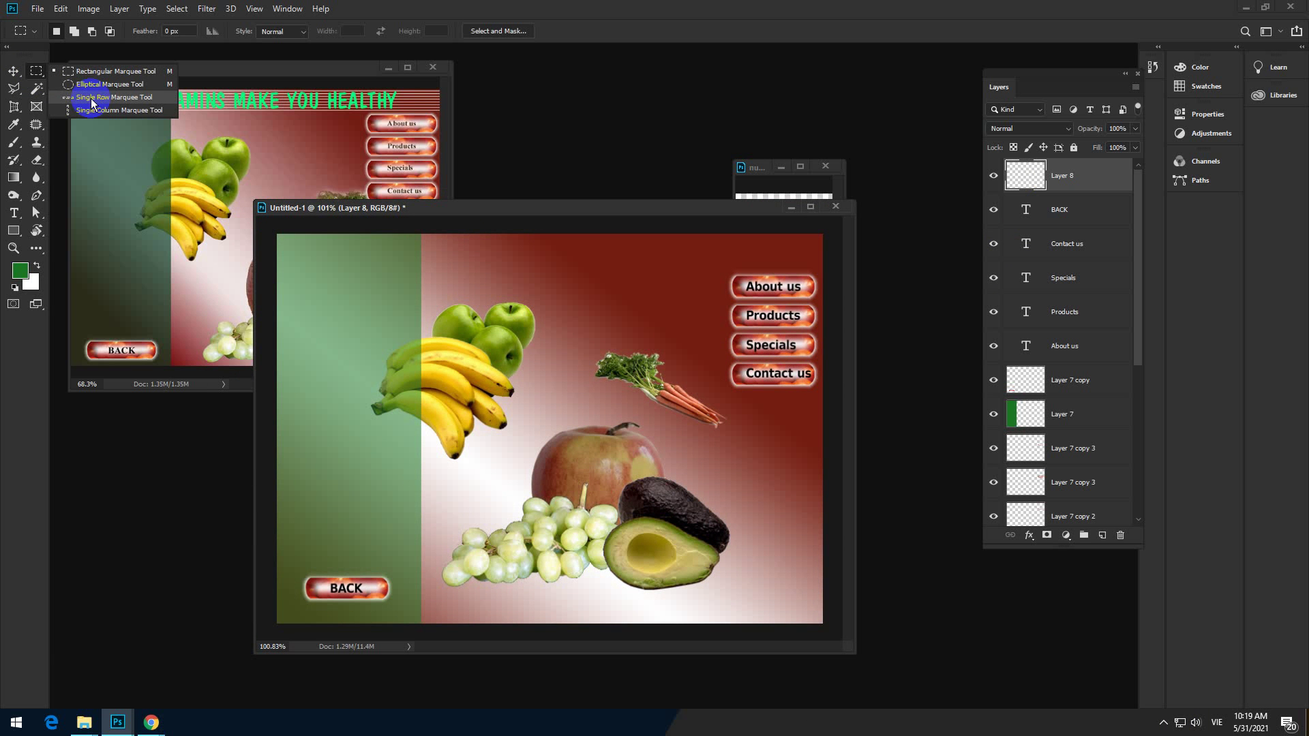
click(91, 98)
click(91, 100)
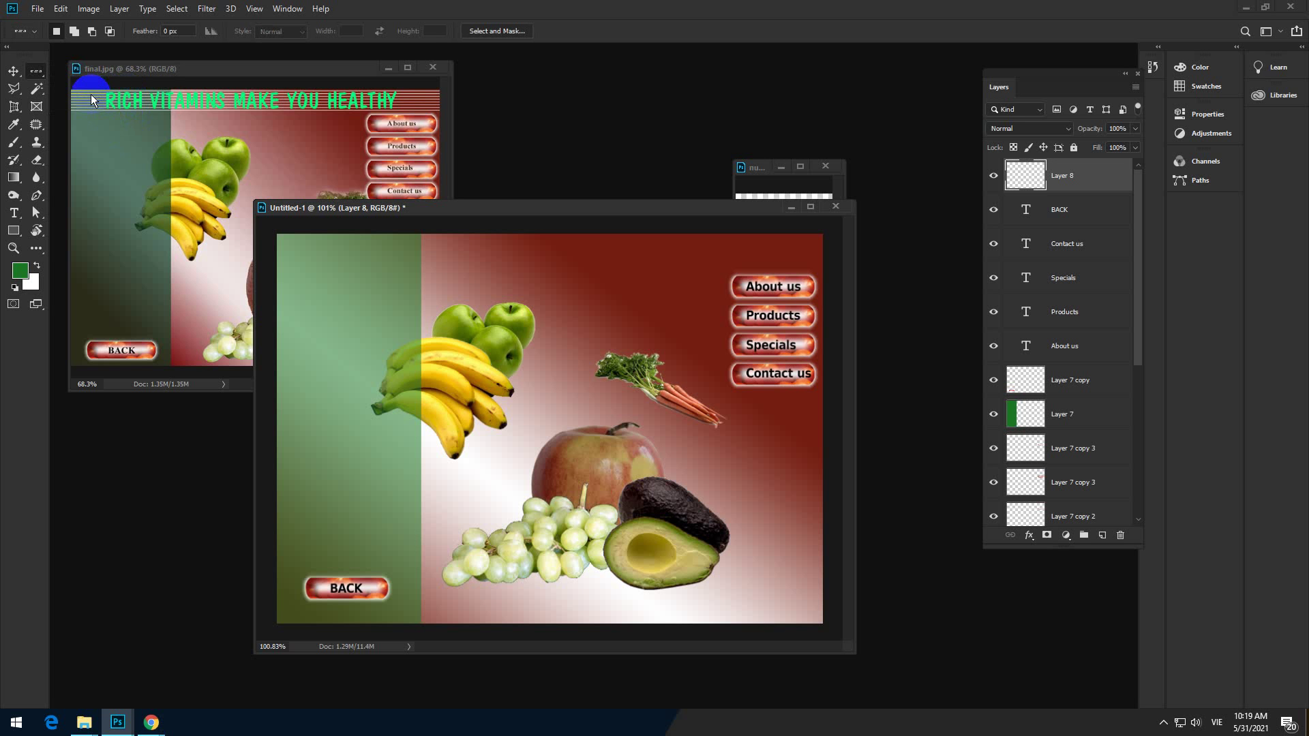
click(22, 275)
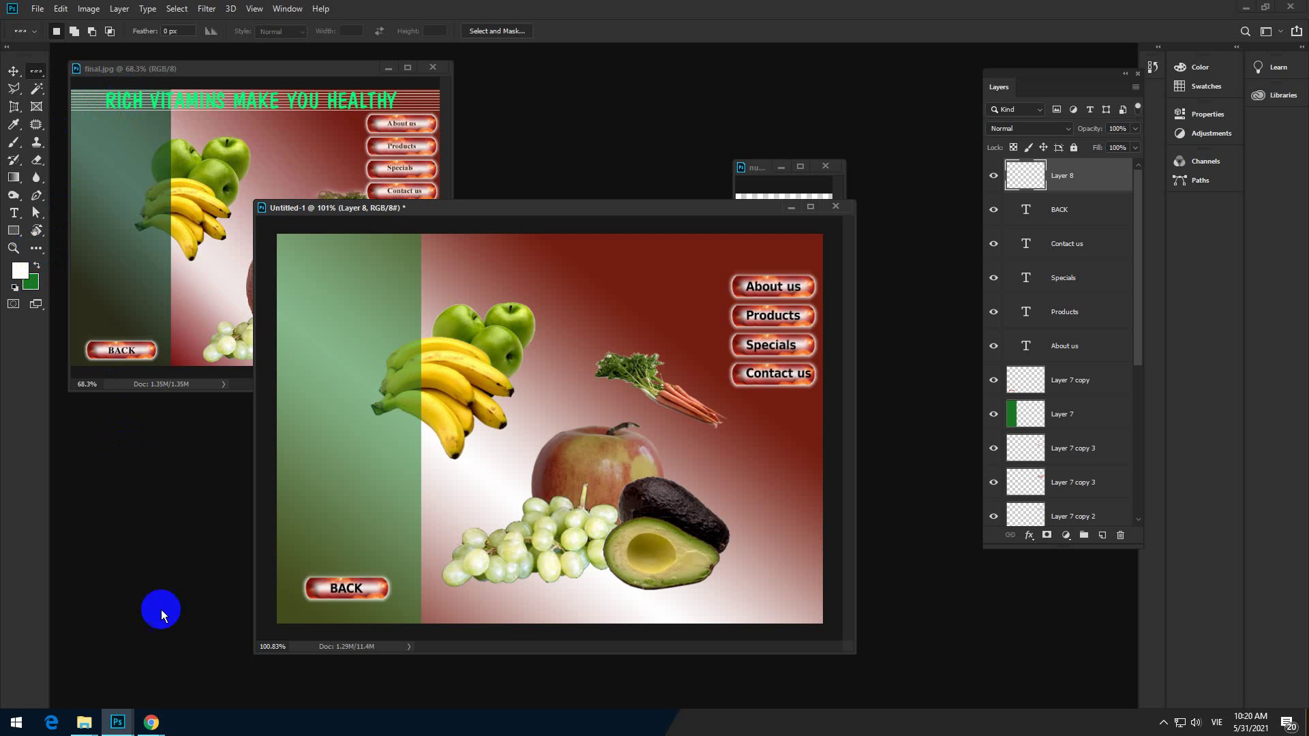
Switch to the Google Meet call in Chrome and mute the microphone
click(152, 723)
click(77, 668)
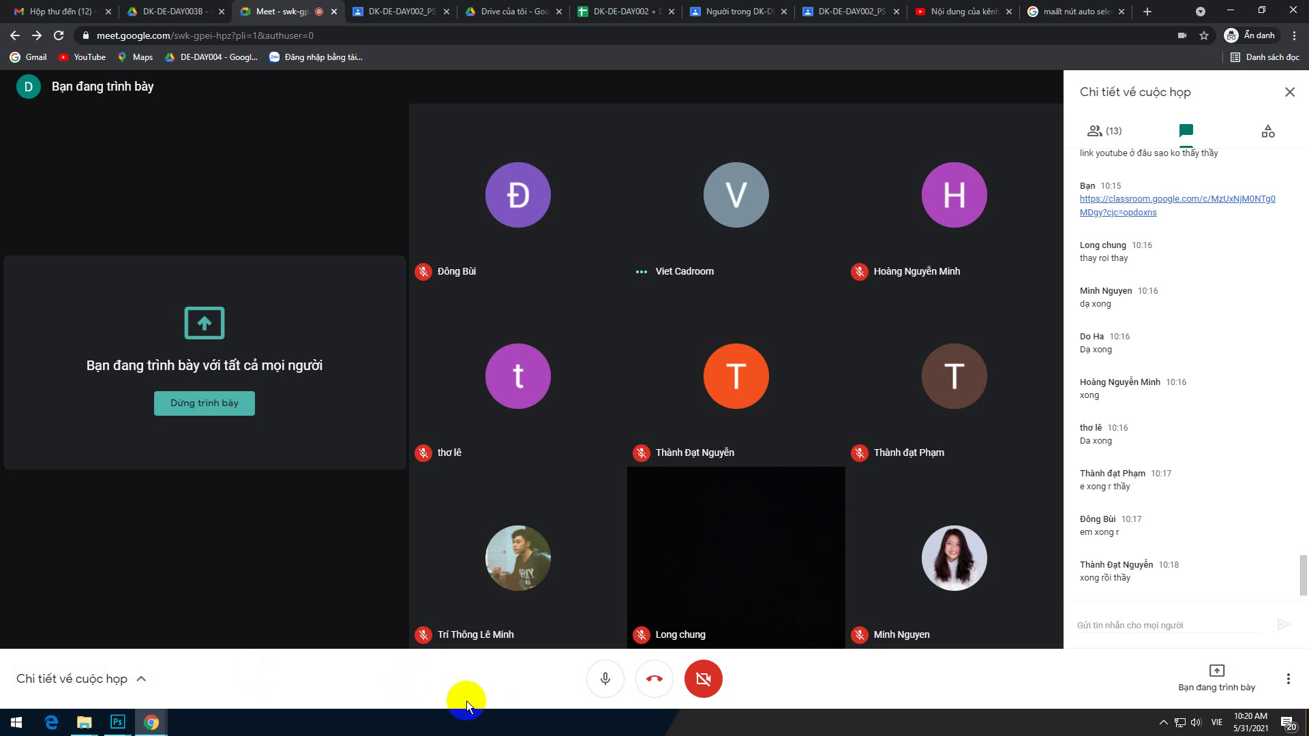
click(605, 679)
click(1164, 722)
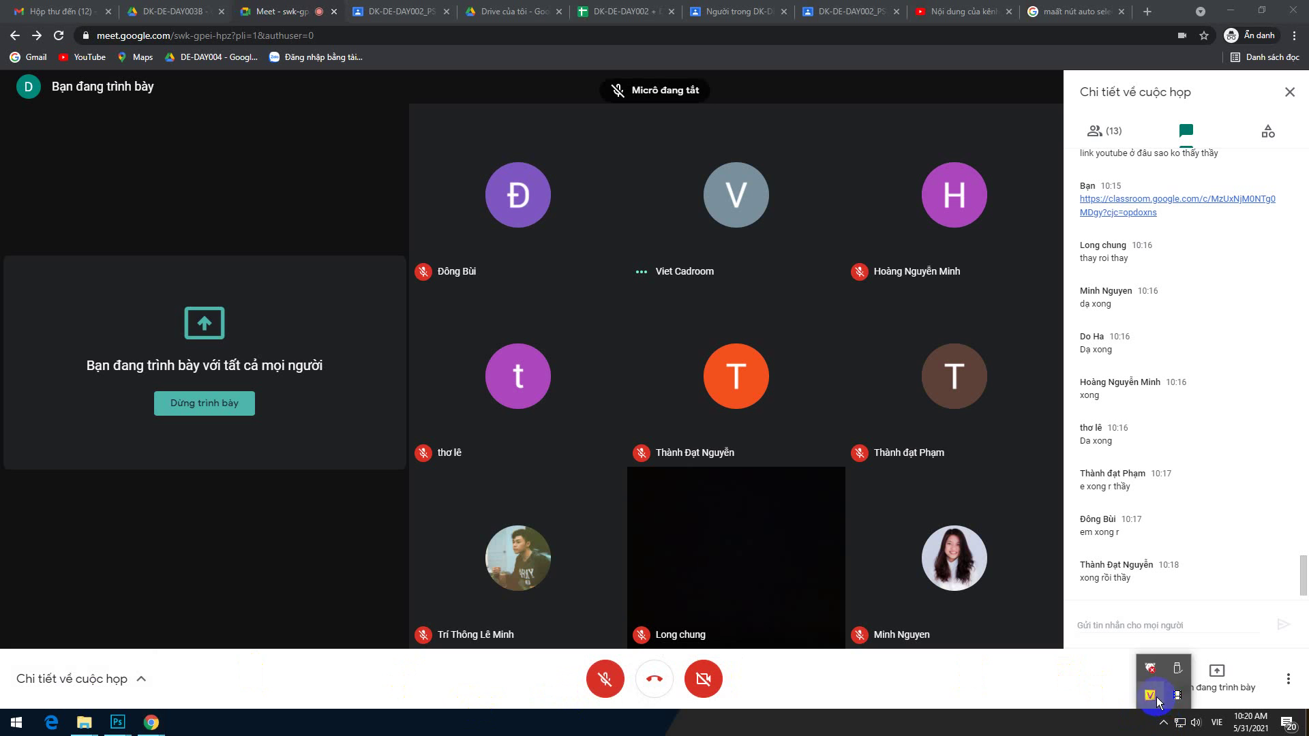
click(762, 304)
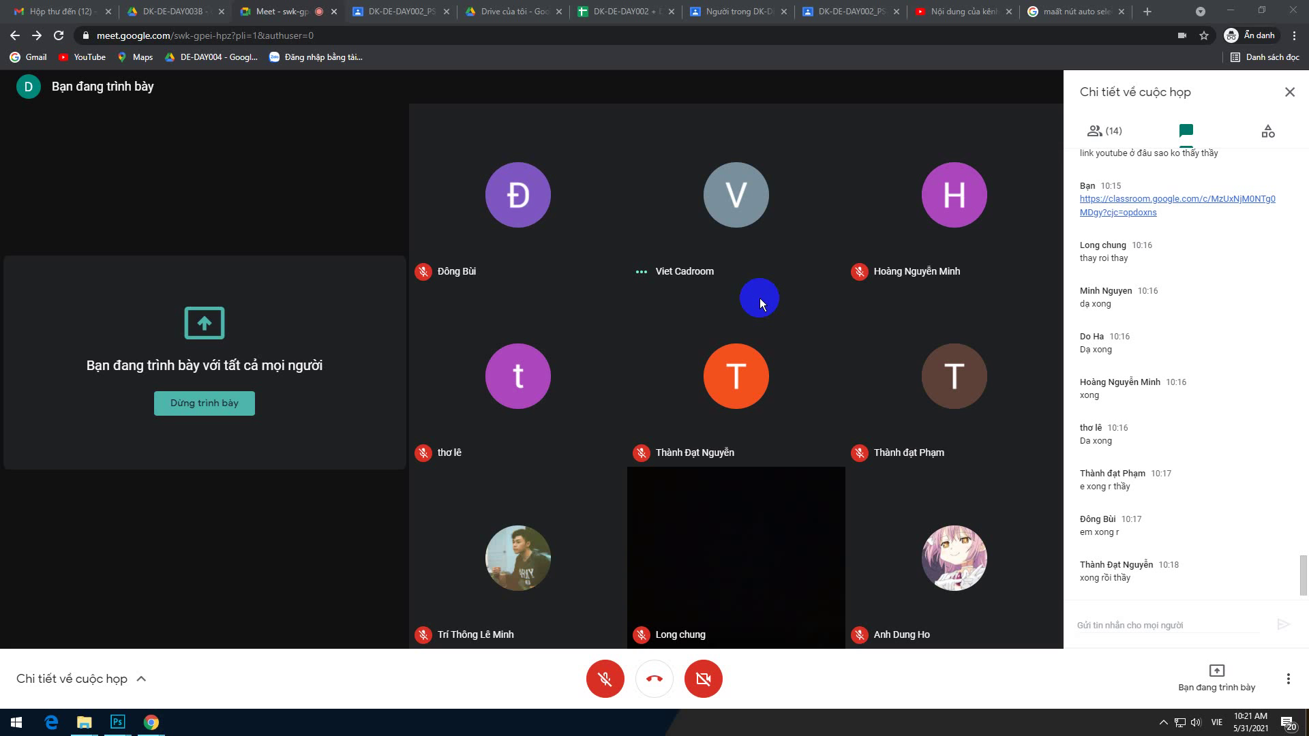
Unmute the microphone in the Meet call and switch back to Photoshop
click(605, 679)
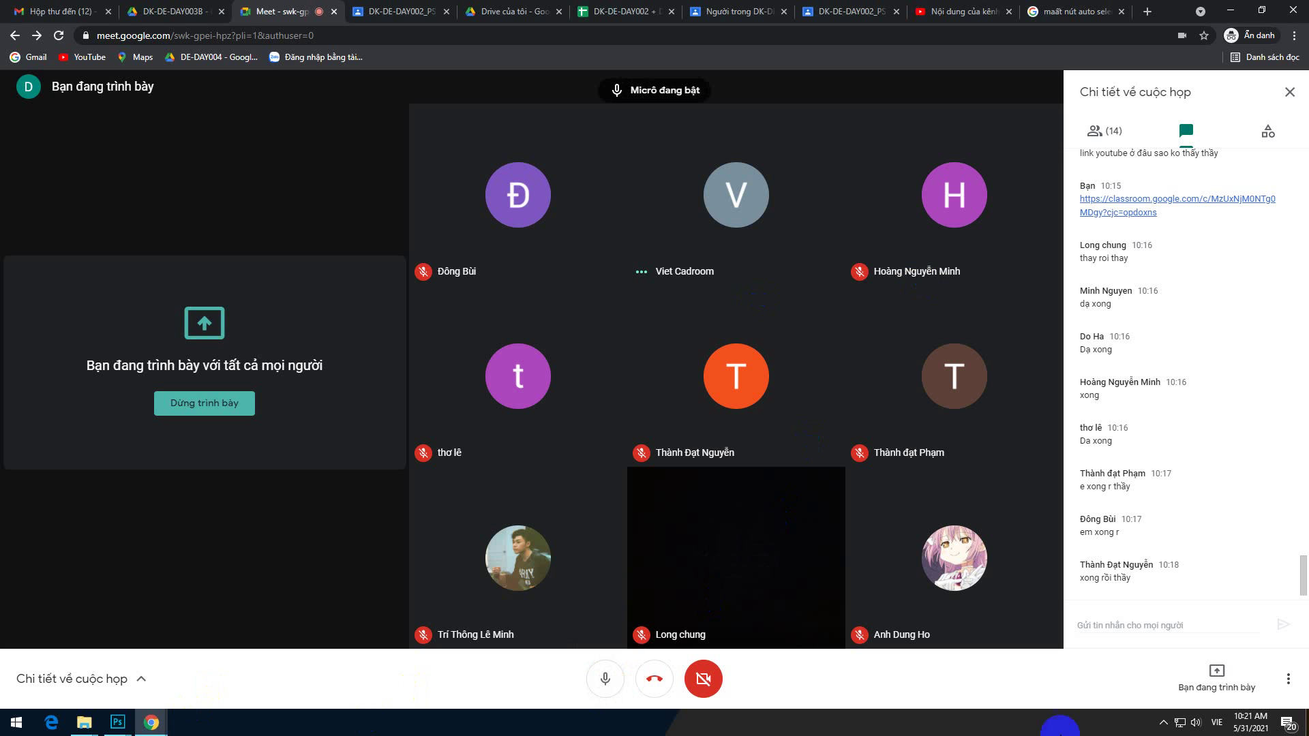
click(1163, 723)
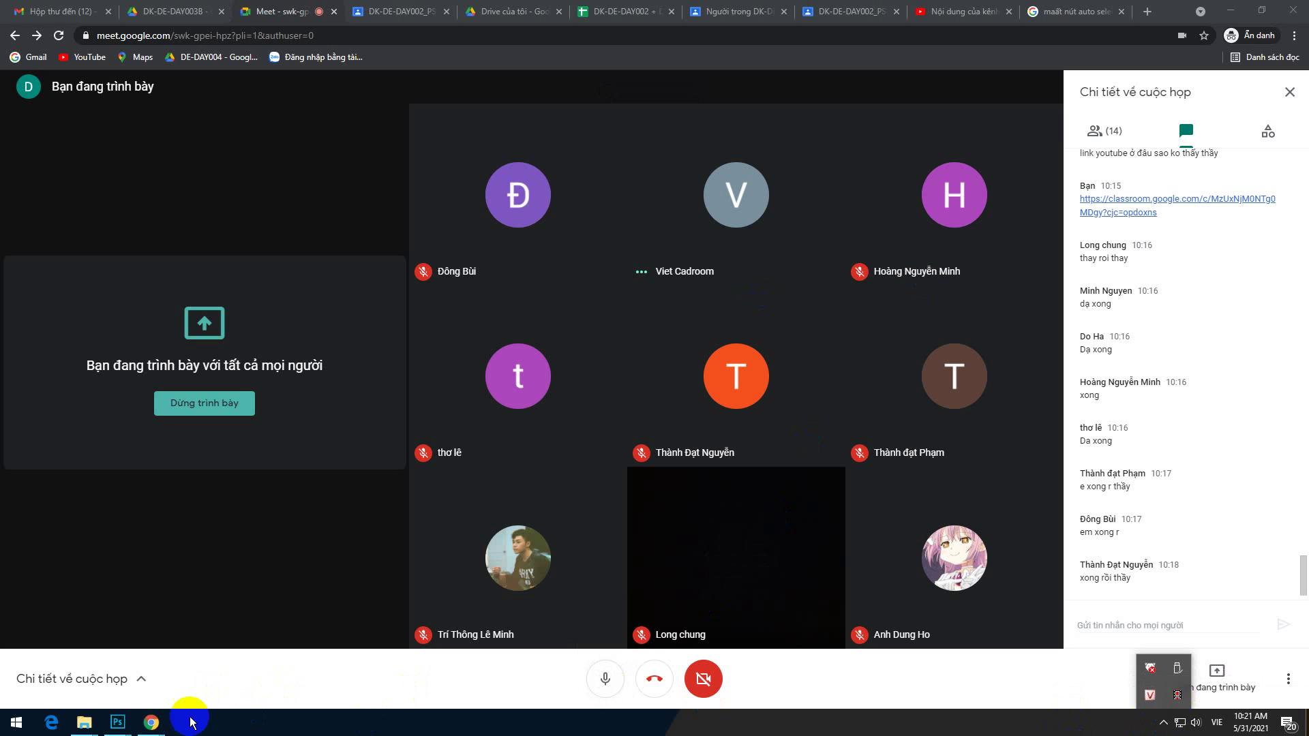
mouse_move(117, 723)
click(107, 682)
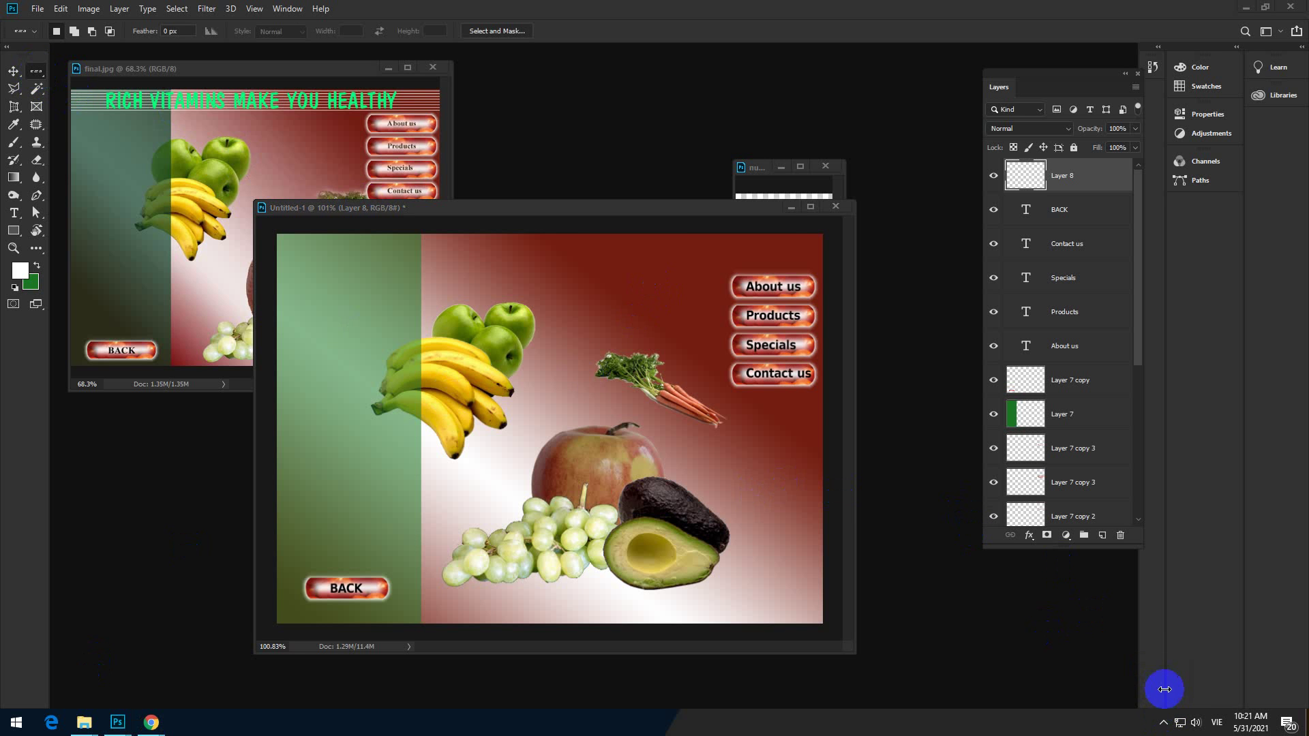
click(1163, 723)
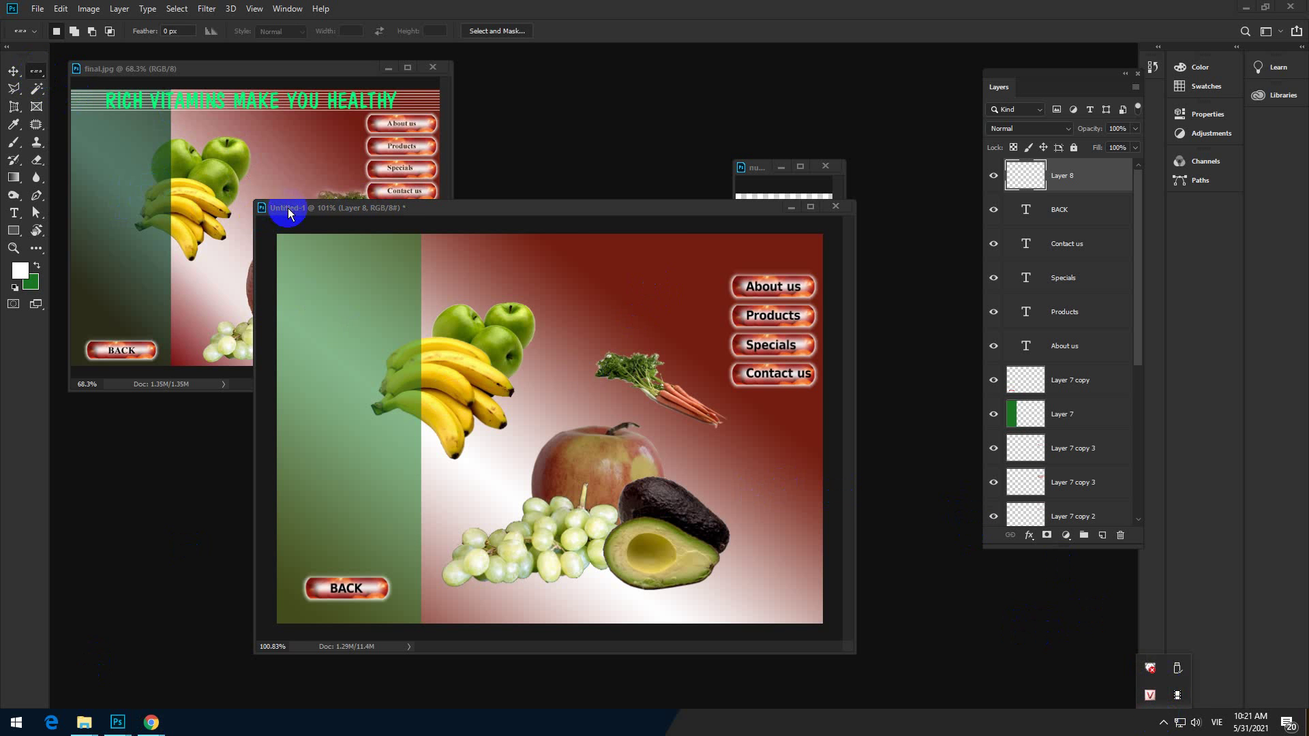
Select a single pixel row near the upper edge of Untitled-1, fill it with white on Layer 8, and clear the selection
drag(289, 208, 285, 208)
click(22, 271)
drag(511, 211, 483, 195)
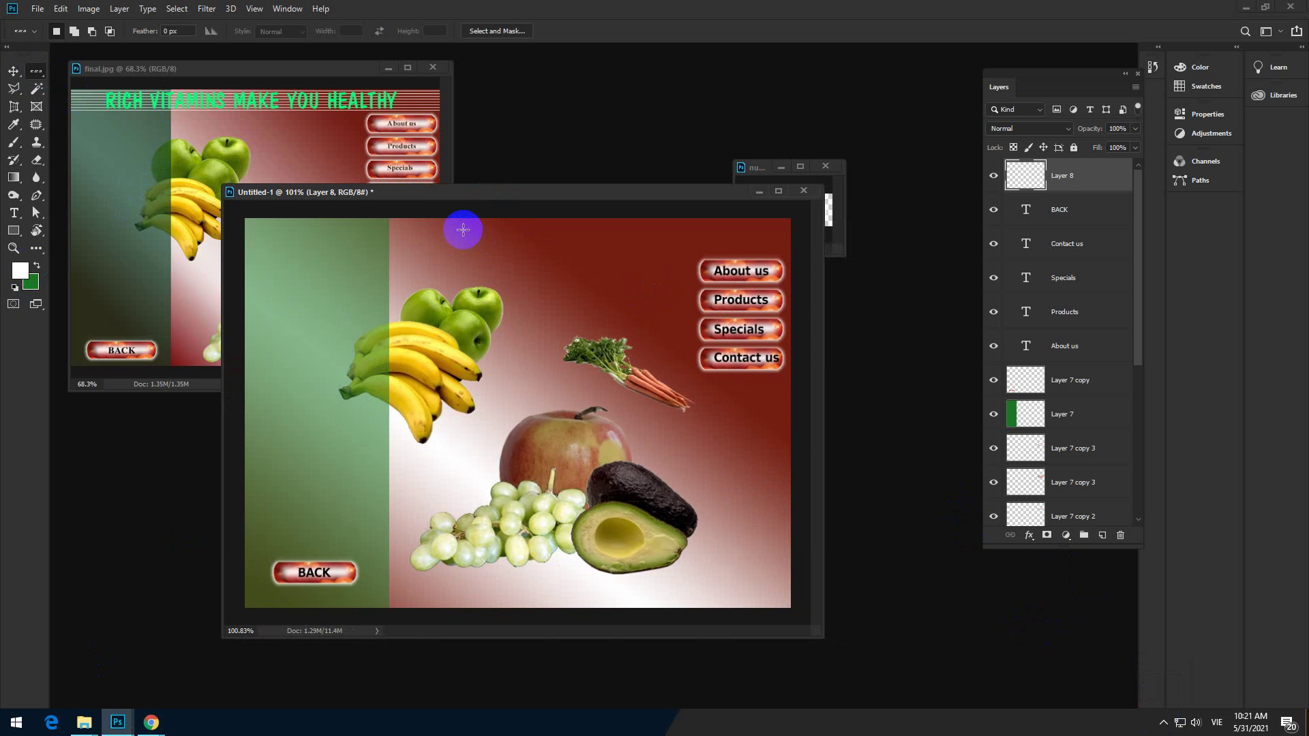
click(458, 222)
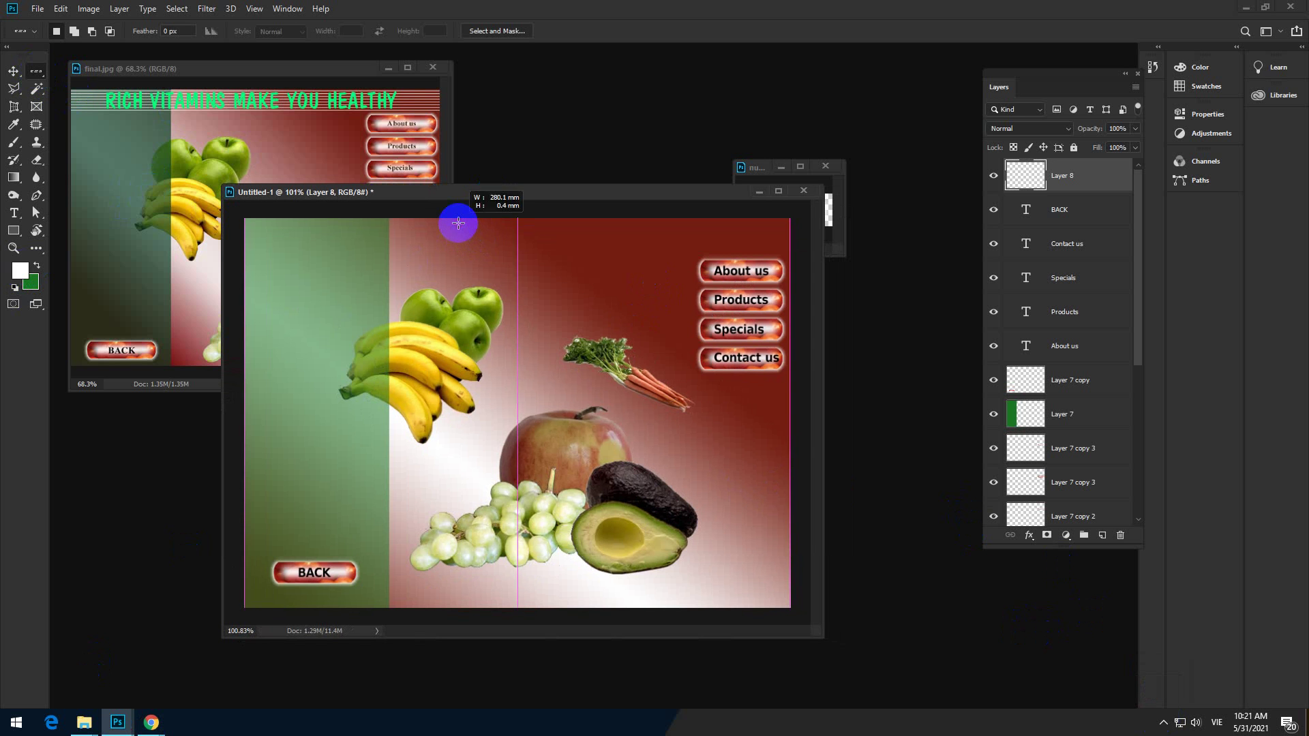
click(482, 212)
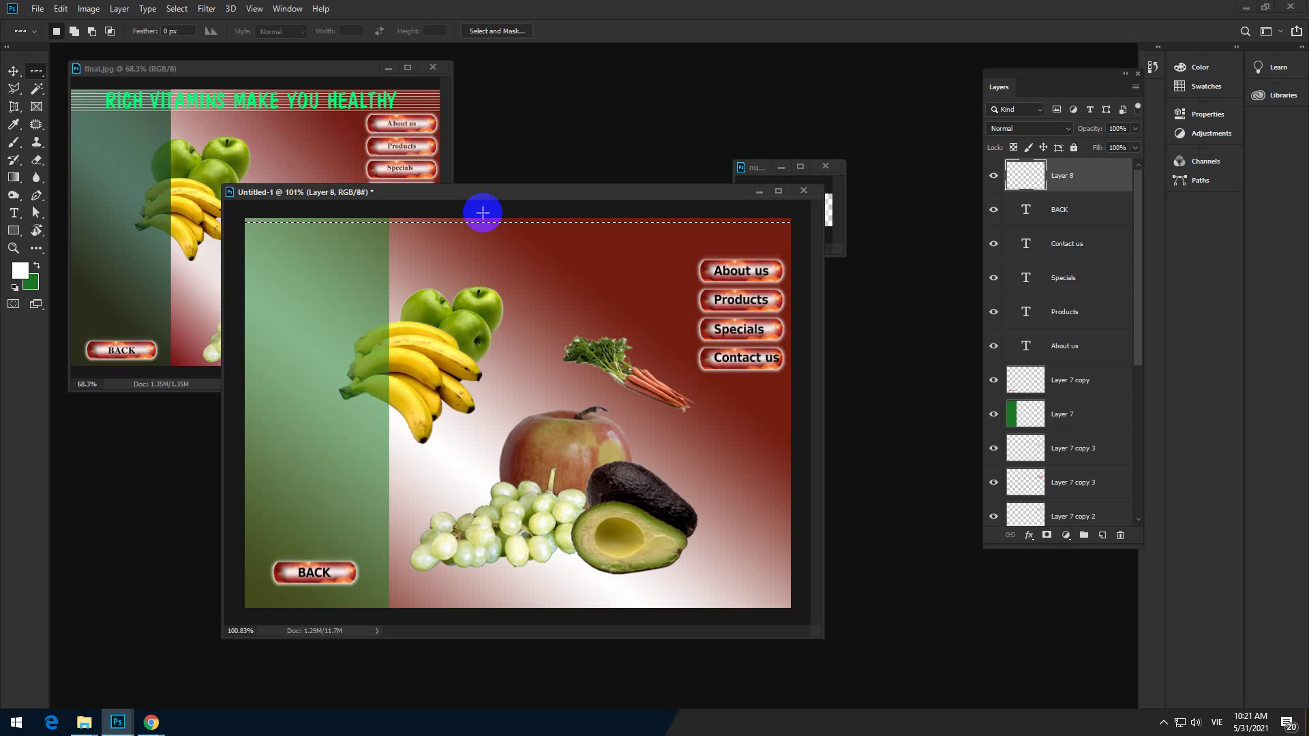
click(14, 70)
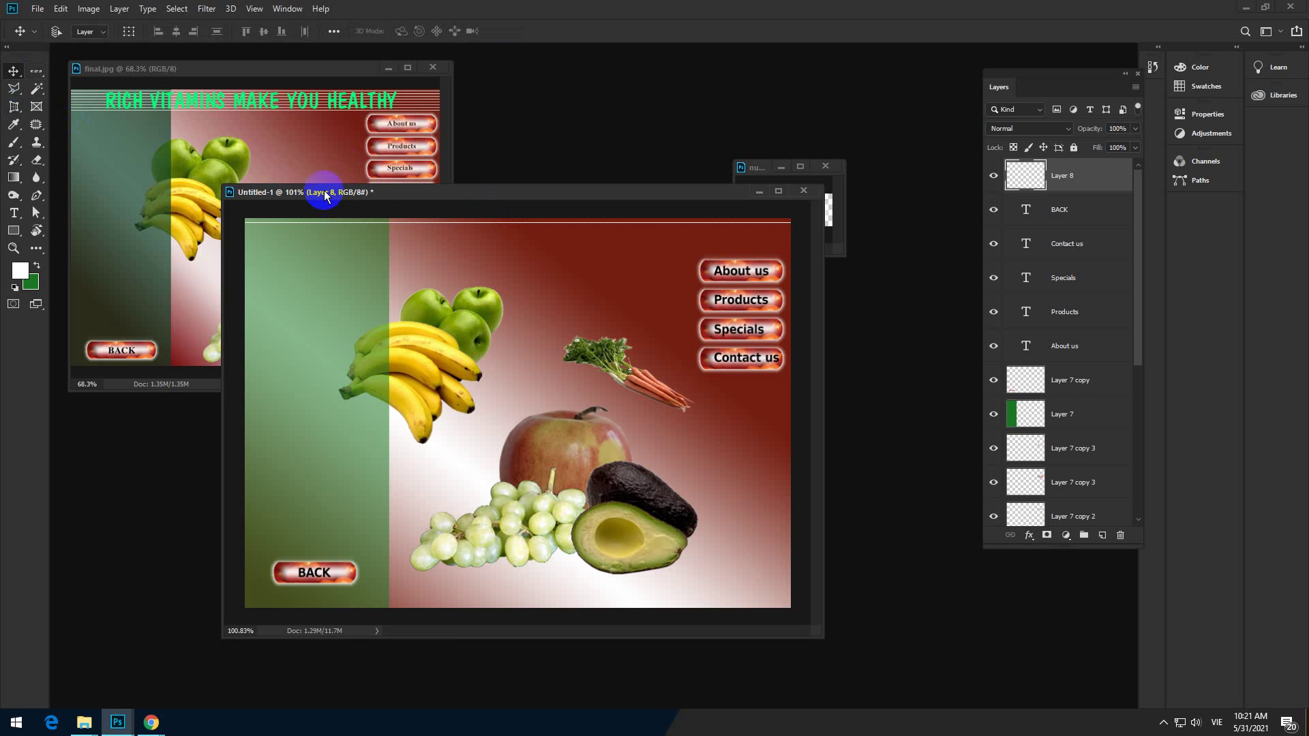
Examine the white line near the image's upper edge at pixel-grid magnification
scroll(424, 225, up, 2)
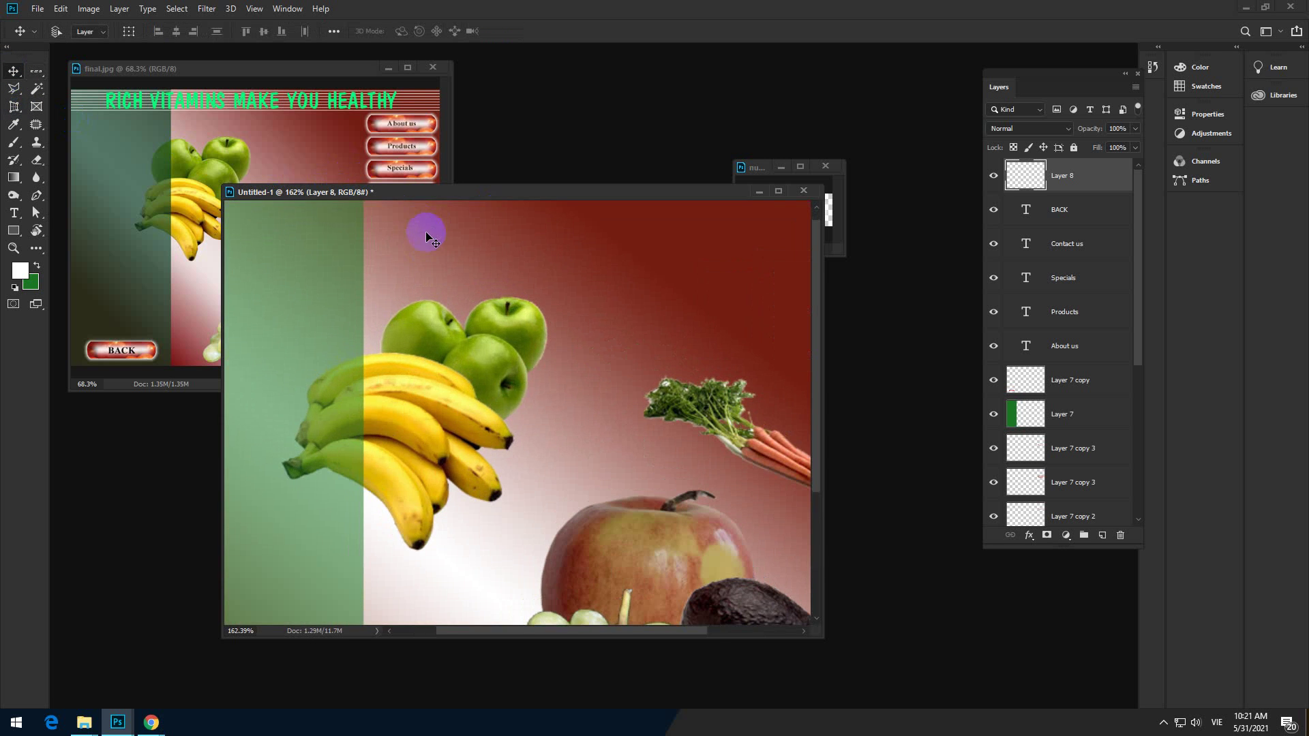
scroll(437, 259, down, 1)
scroll(468, 199, up, 2)
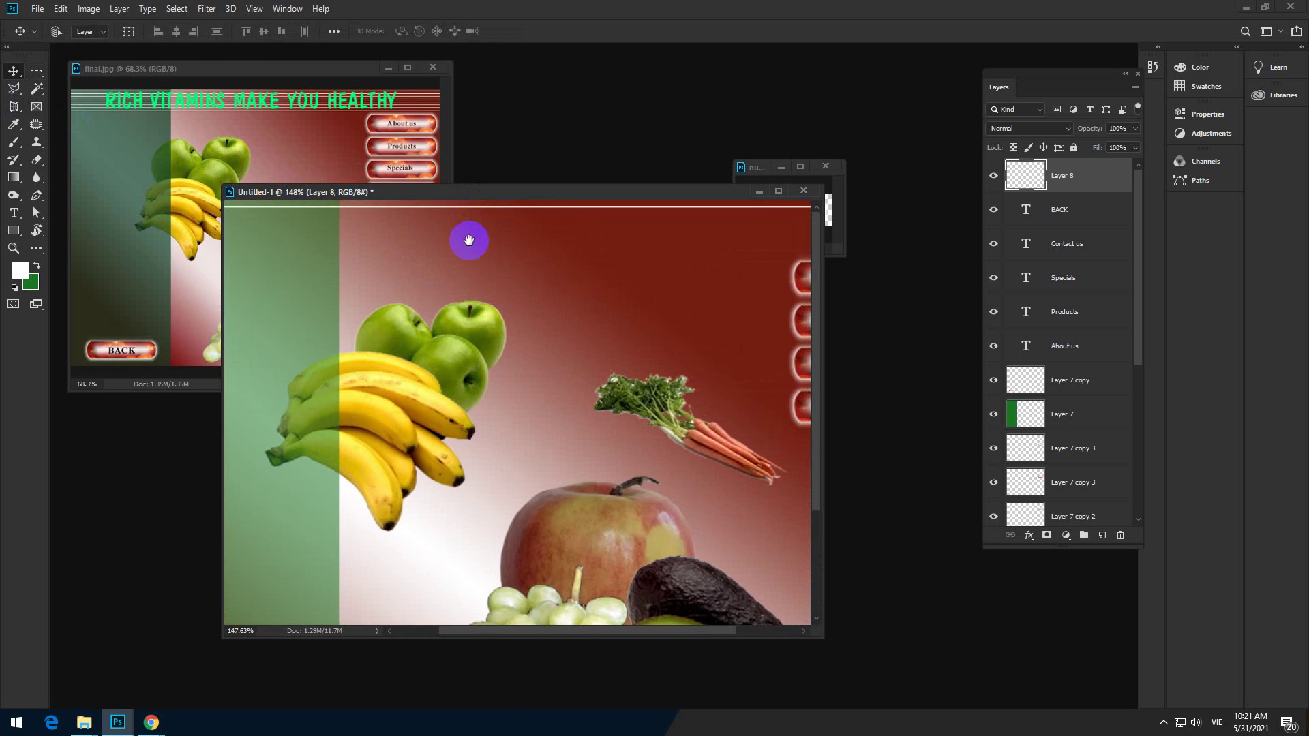
scroll(452, 301, up, 2)
scroll(446, 218, up, 6)
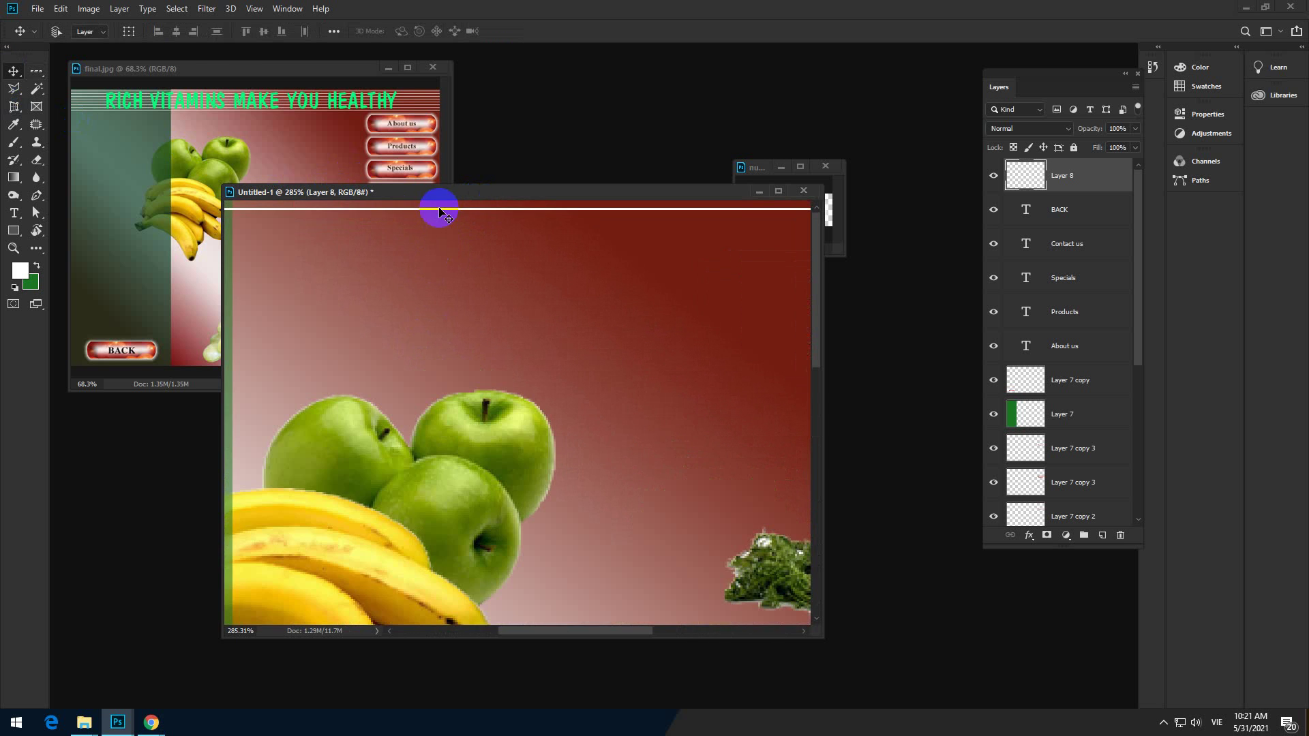
scroll(454, 249, up, 5)
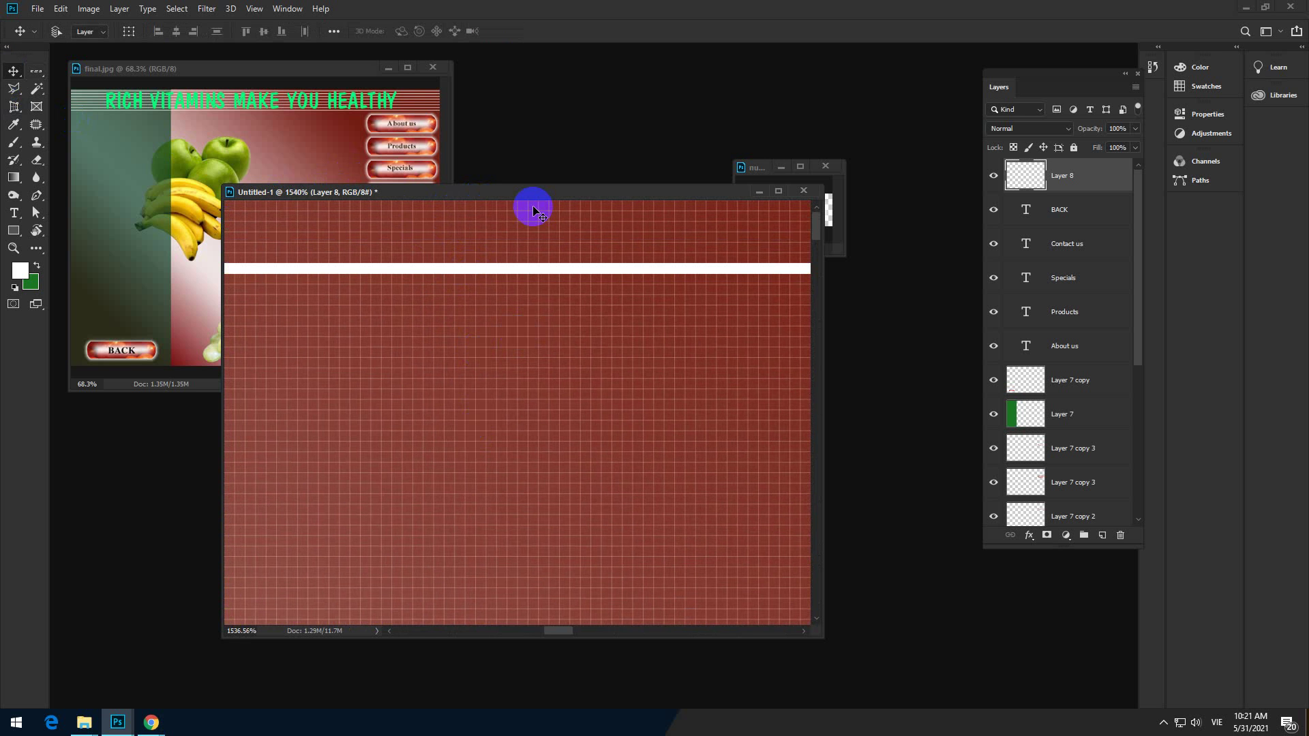
drag(476, 278, 479, 282)
Check the Zoom with Scroll Wheel option in the Tools preferences
key(i)
key(ctrl+k)
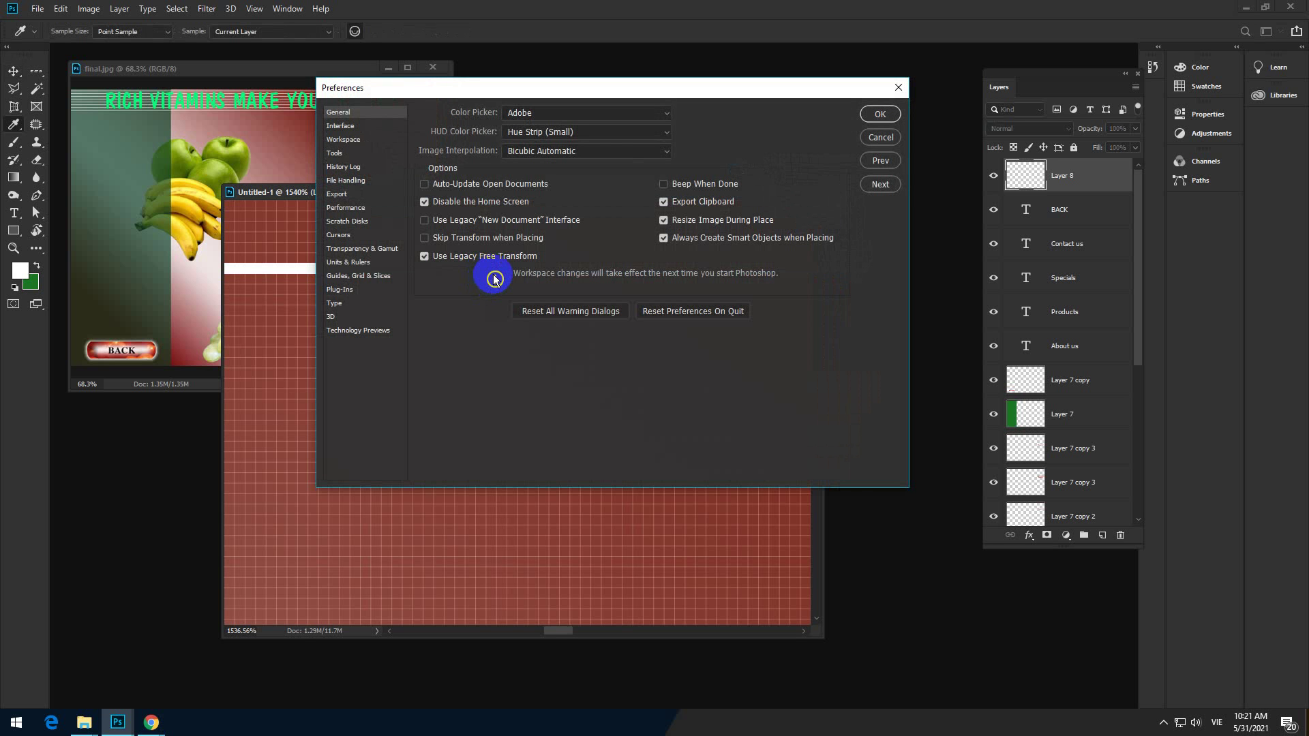
click(334, 154)
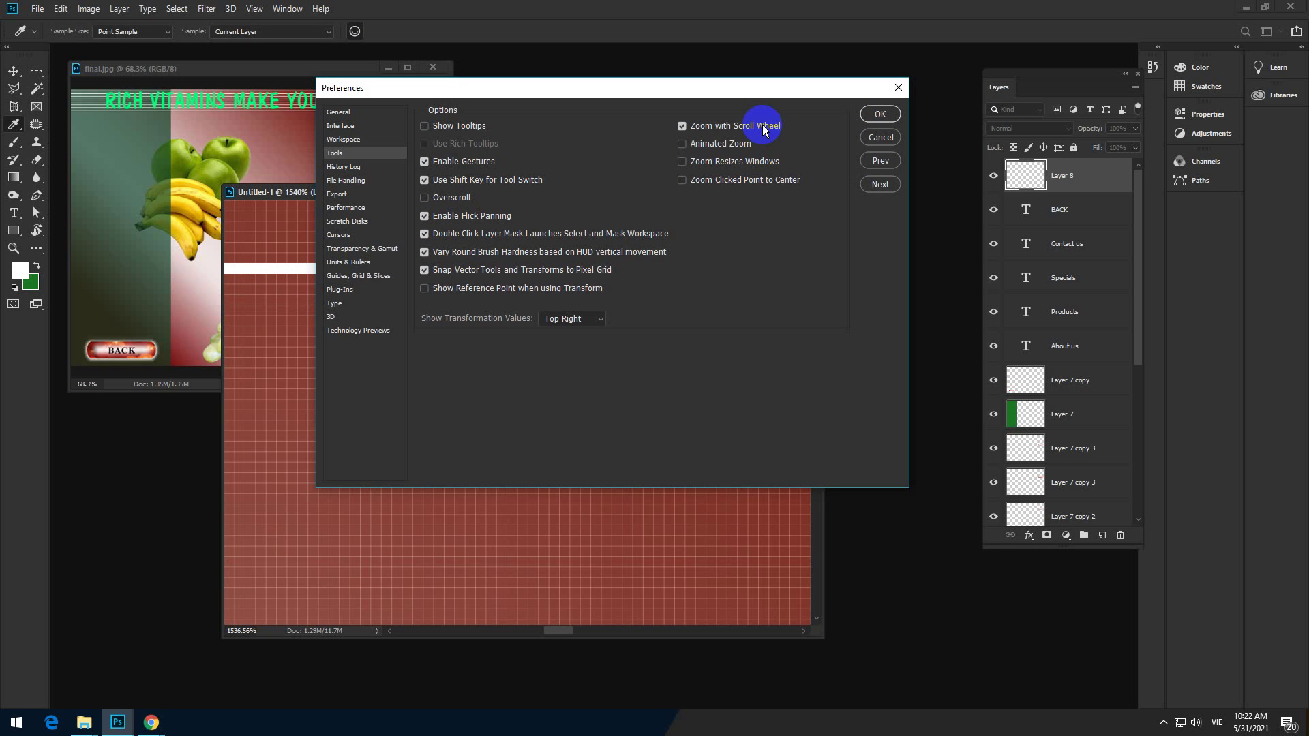
click(881, 113)
Try duplicating the white line a few pixels below the original, and delete the copy
key(v)
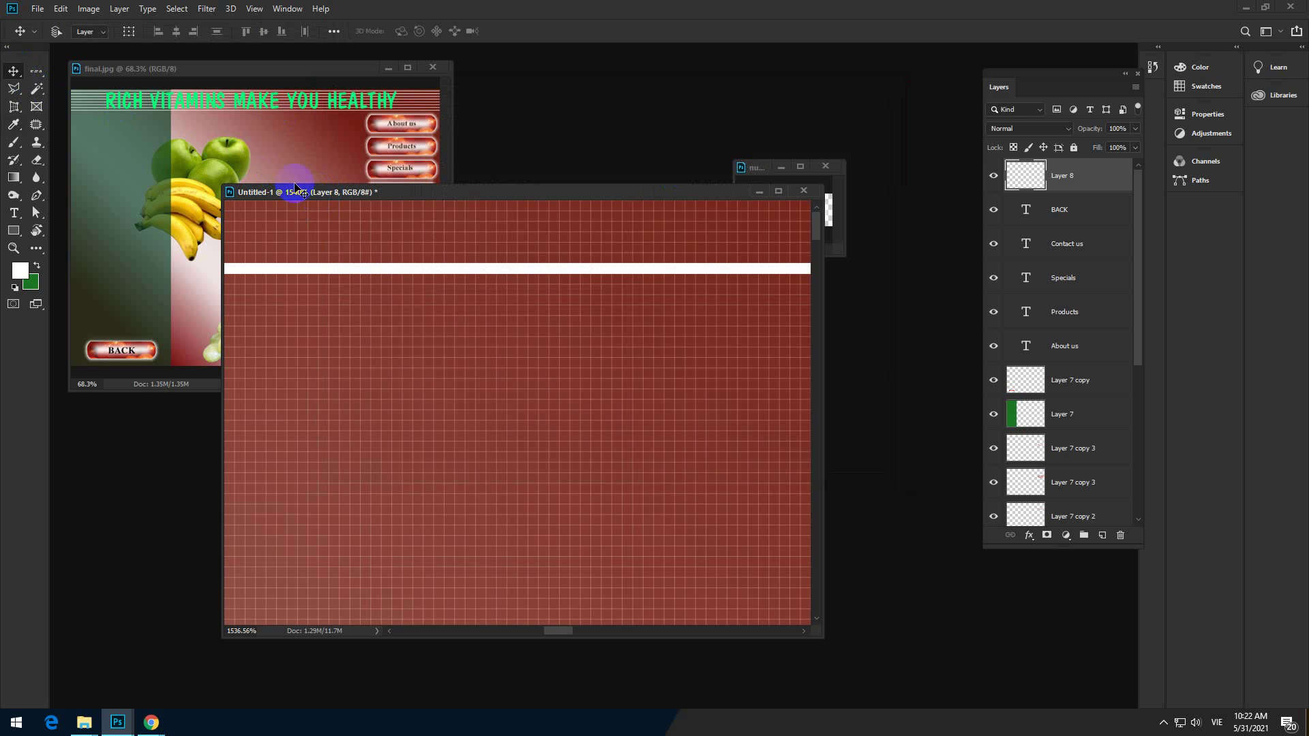
click(364, 281)
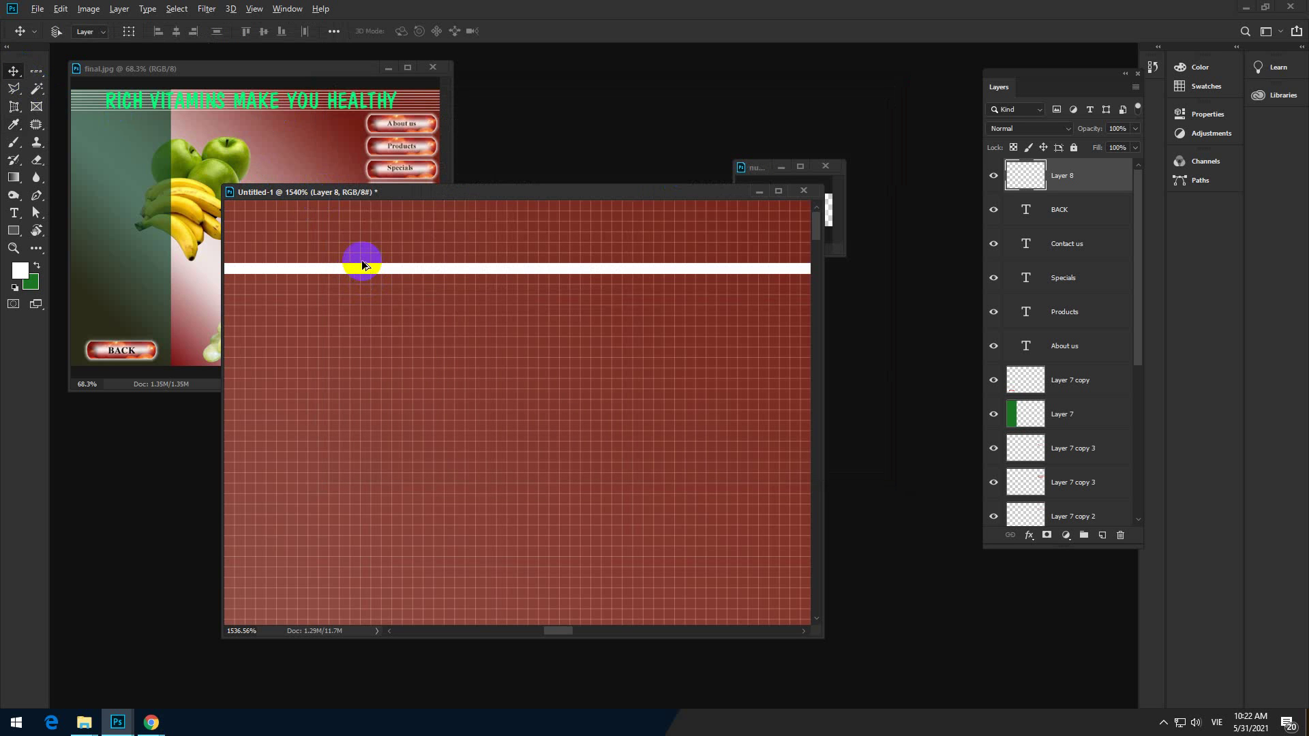
drag(379, 271, 390, 311)
scroll(392, 341, down, 15)
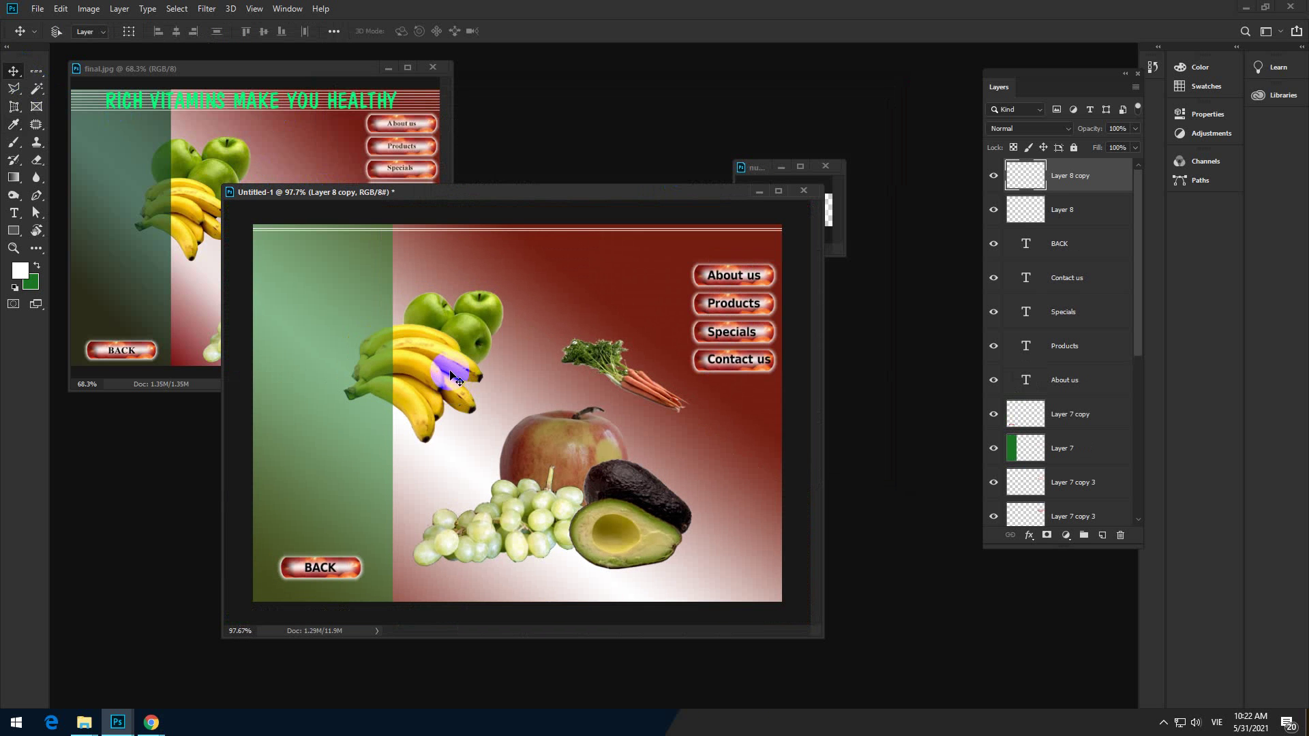
key(Delete)
Duplicate the single-pixel white line 4 pixels below the original near the upper edge of Untitled-1
scroll(446, 250, up, 9)
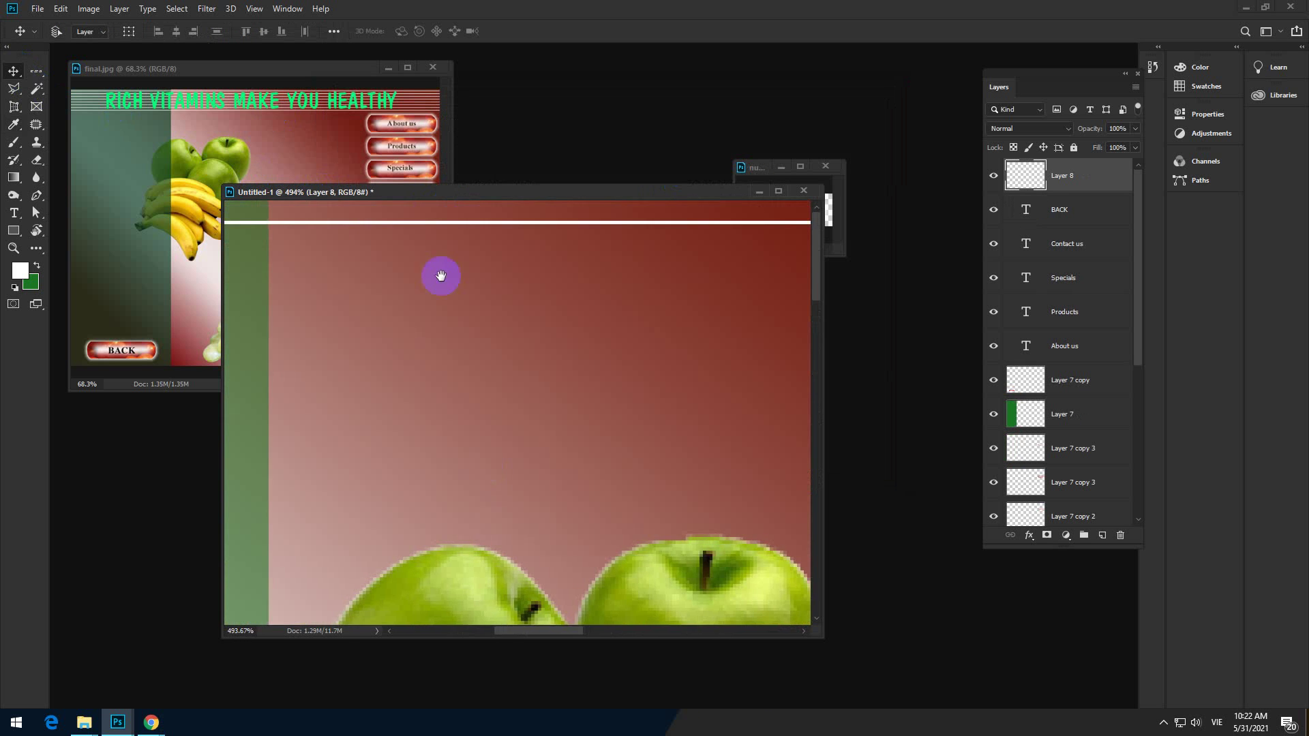
scroll(439, 275, up, 6)
scroll(449, 308, up, 2)
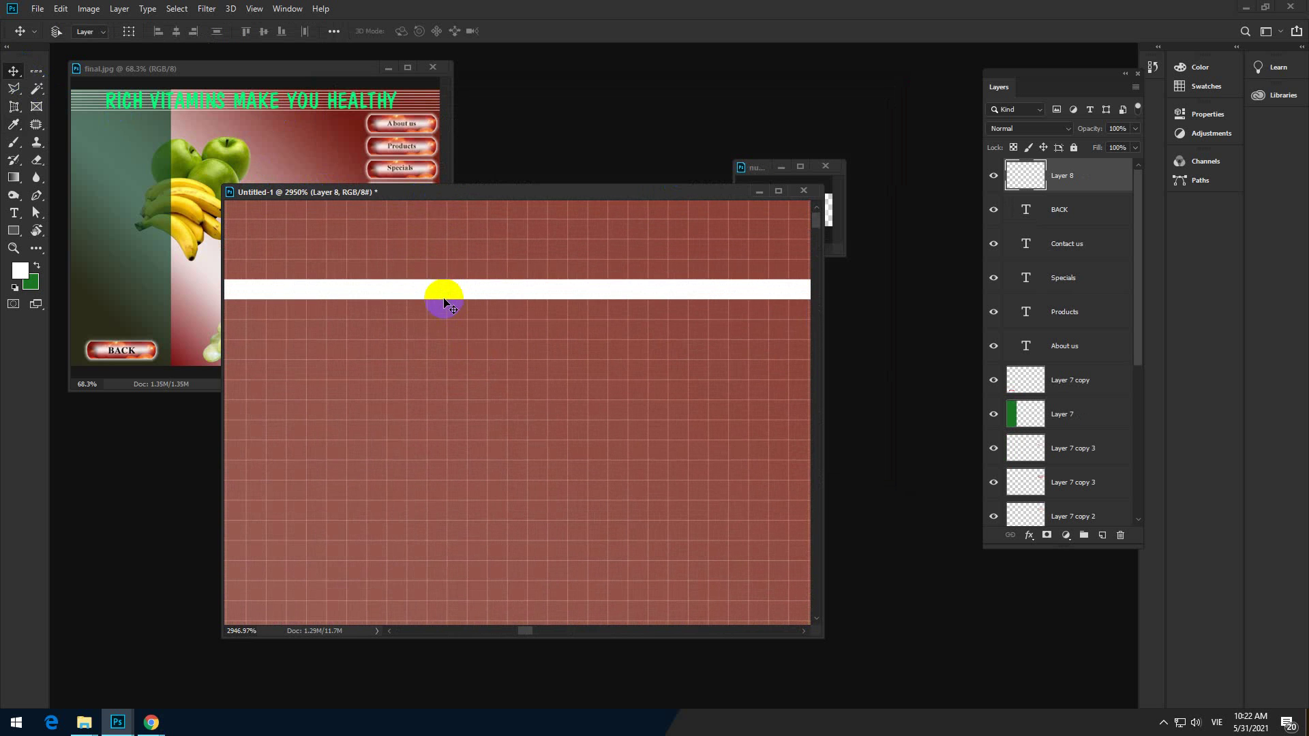
drag(454, 297, 473, 377)
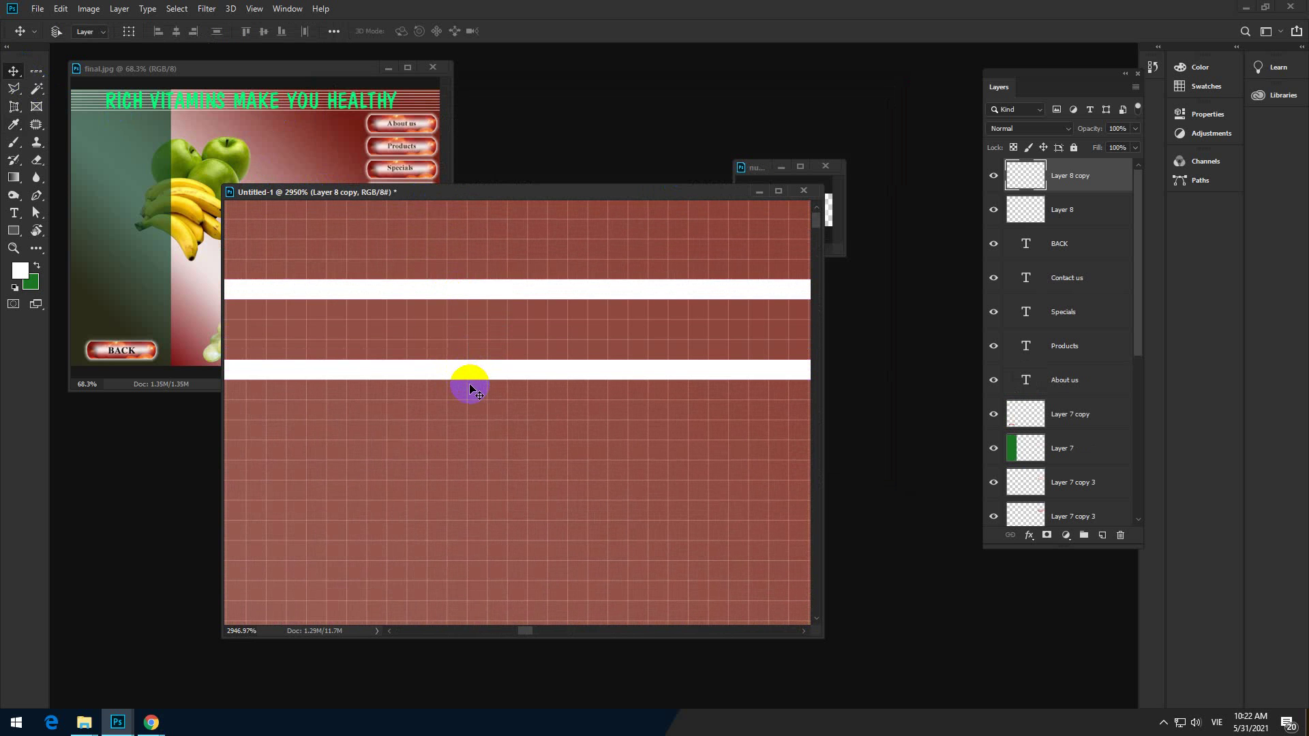
scroll(471, 390, down, 12)
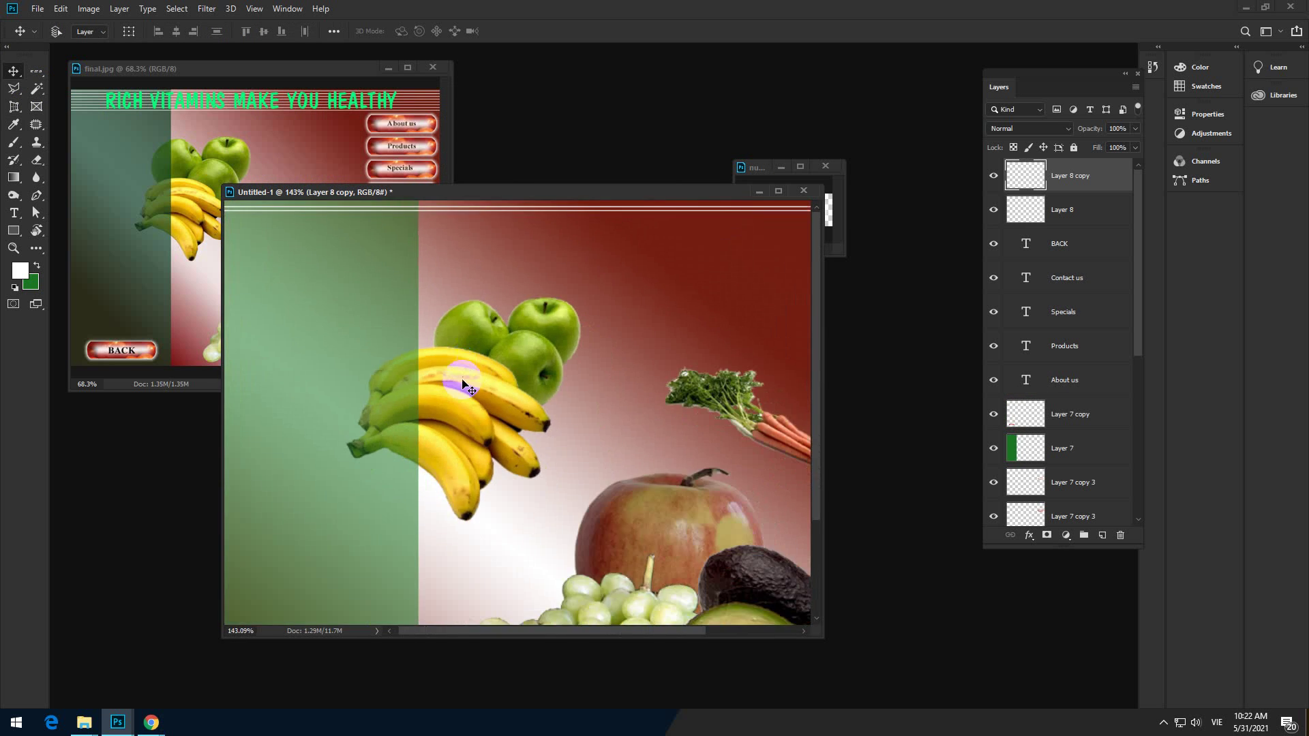
scroll(464, 385, down, 2)
Duplicate both white line layers together and place the copies directly below, keeping the same 4-pixel spacing
shift+click(1072, 216)
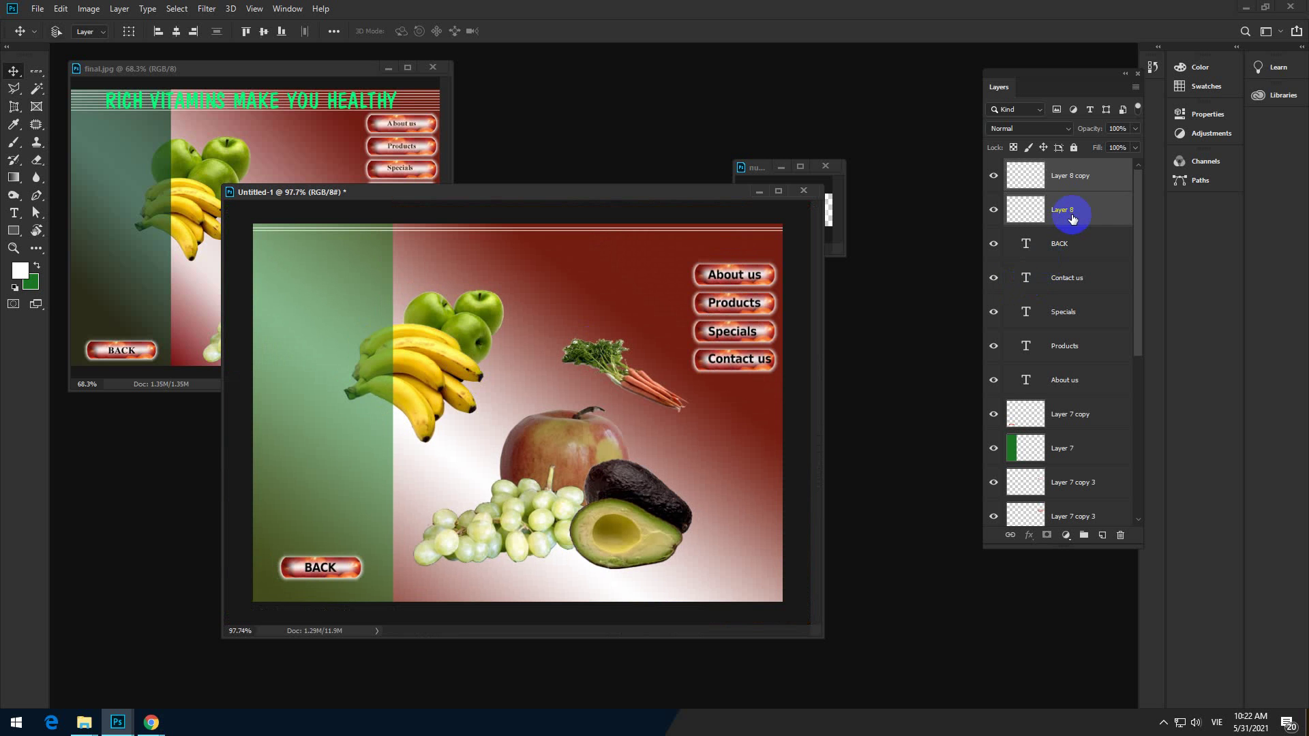
scroll(409, 216, up, 6)
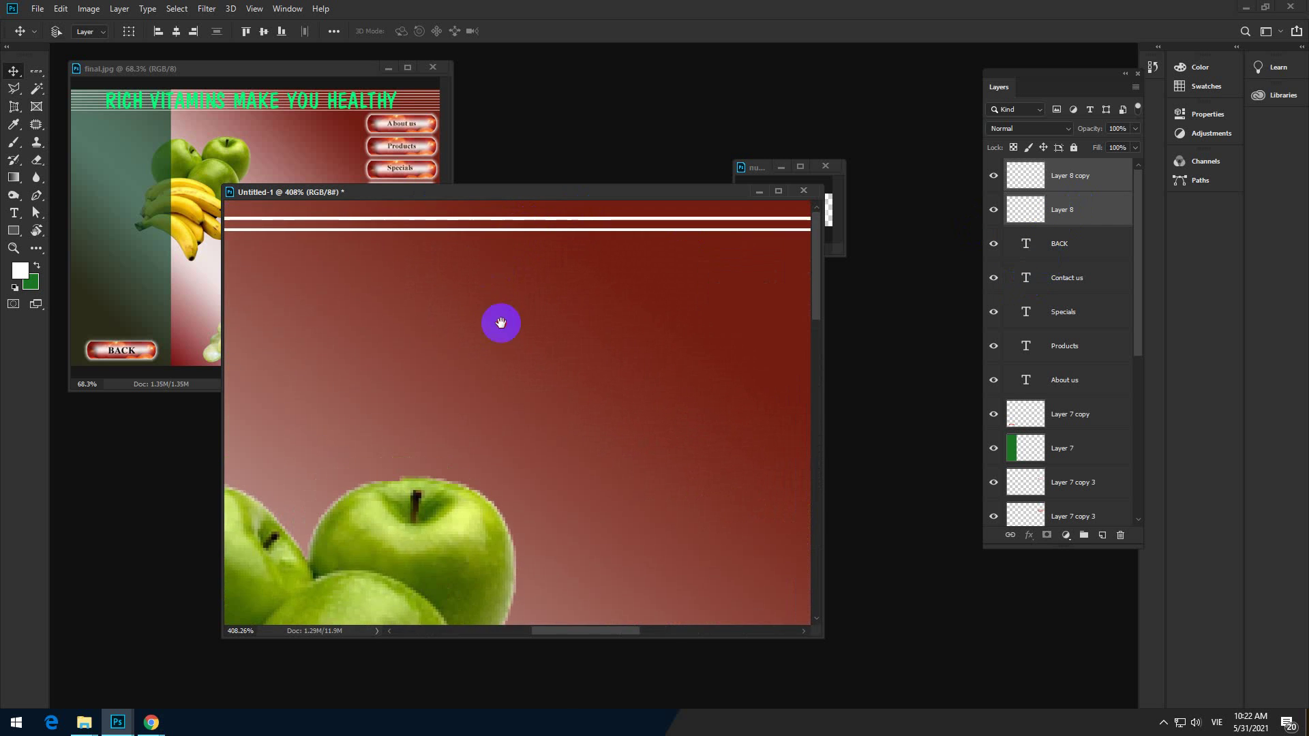
scroll(432, 225, up, 3)
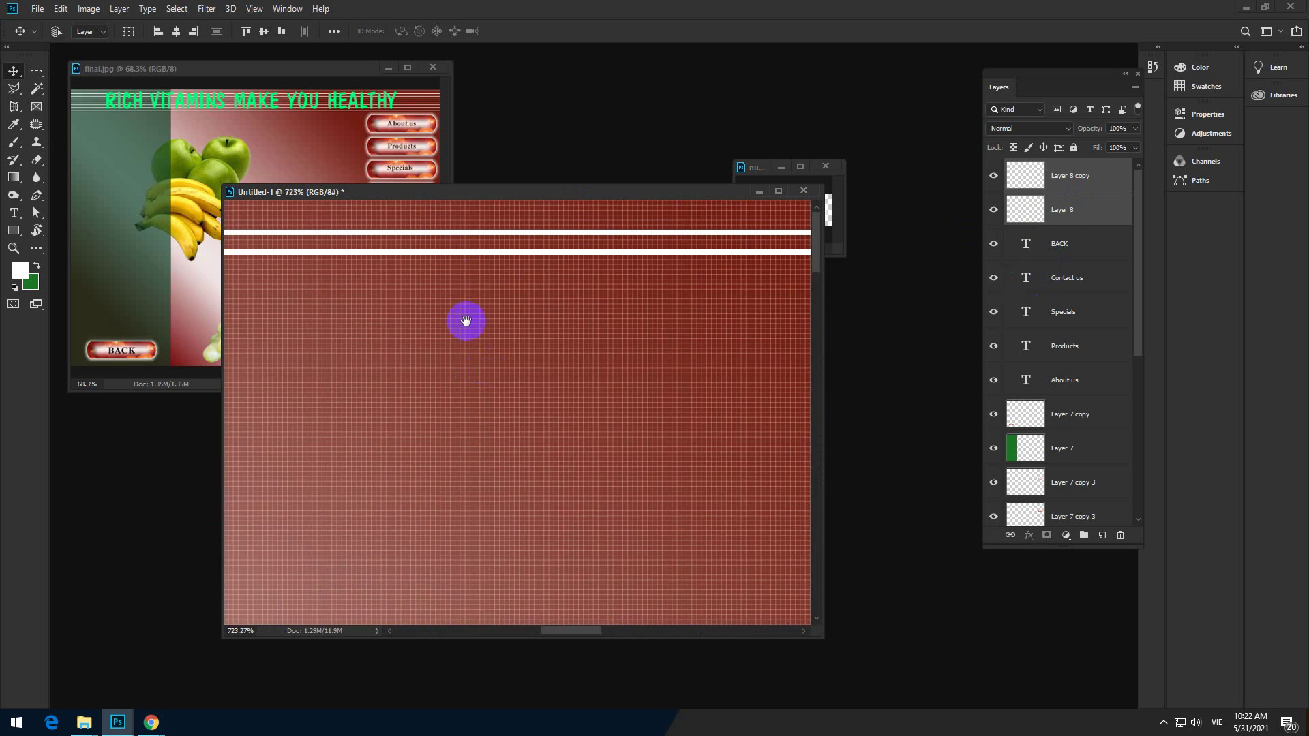
scroll(448, 270, up, 2)
drag(456, 251, 455, 311)
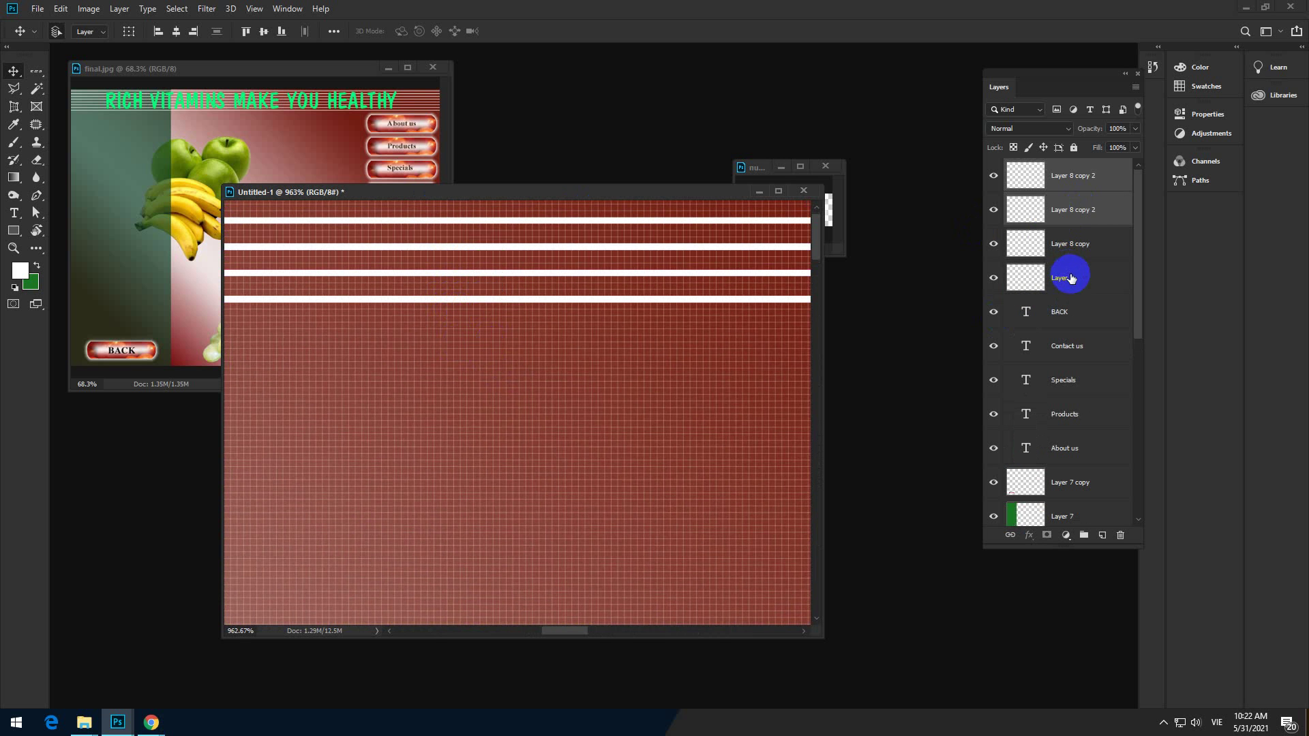
Select all four white line layers and duplicate them below the existing lines to form eight evenly spaced stripes
shift+click(1071, 285)
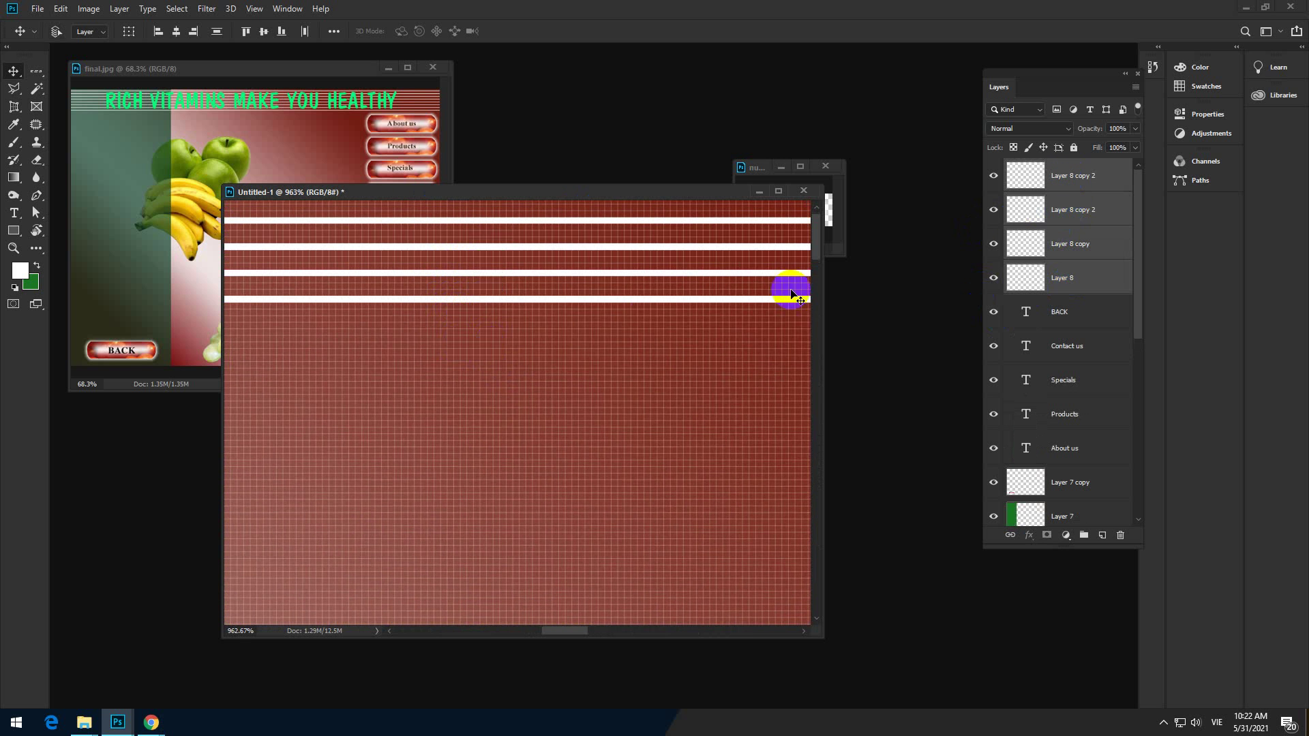
drag(521, 309, 525, 417)
scroll(549, 447, down, 6)
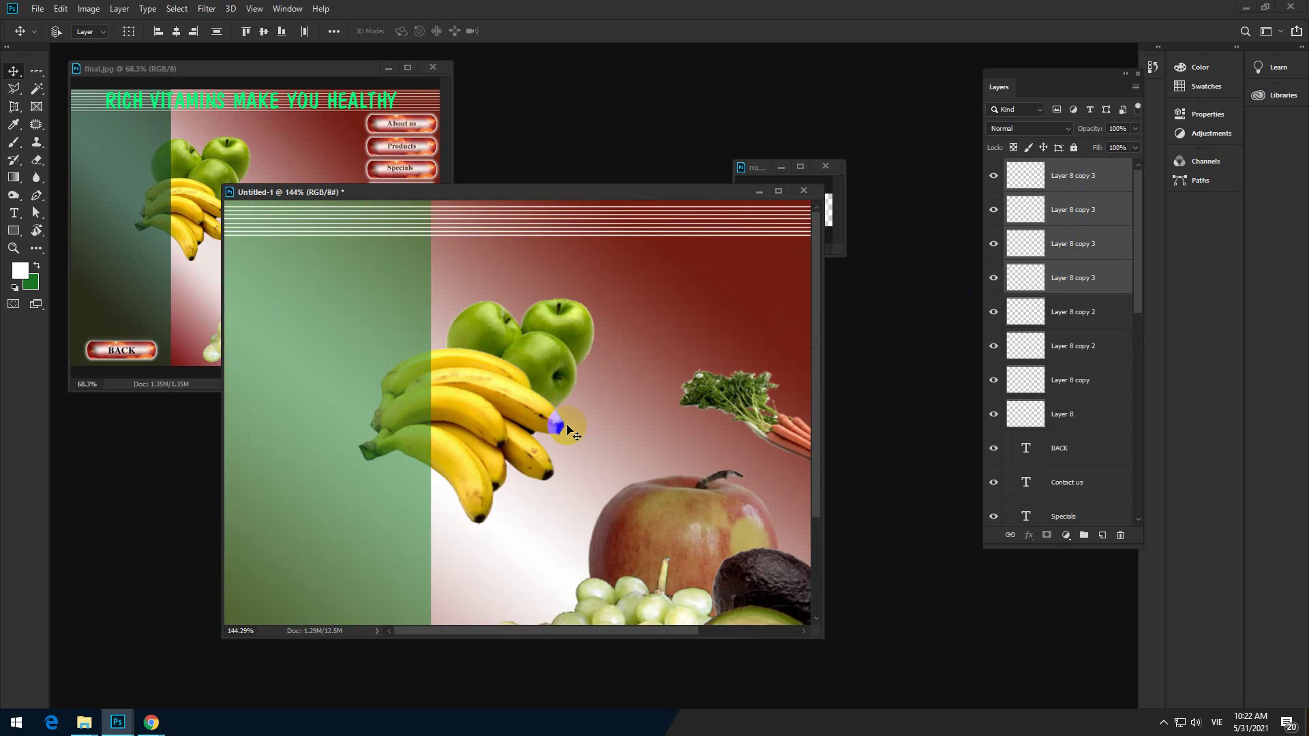
scroll(569, 428, down, 2)
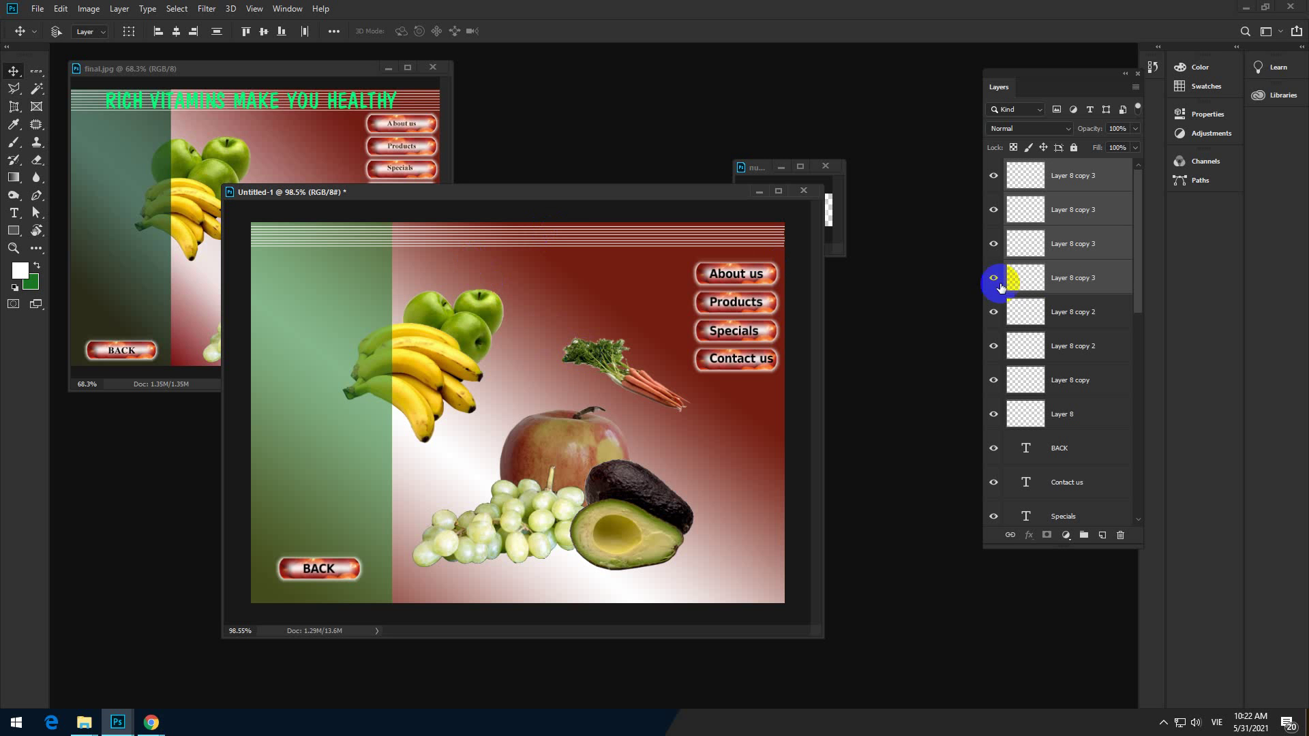
Duplicate the lowest white line once more, 4 pixels down, as the ninth header stripe
click(1065, 210)
scroll(444, 234, up, 6)
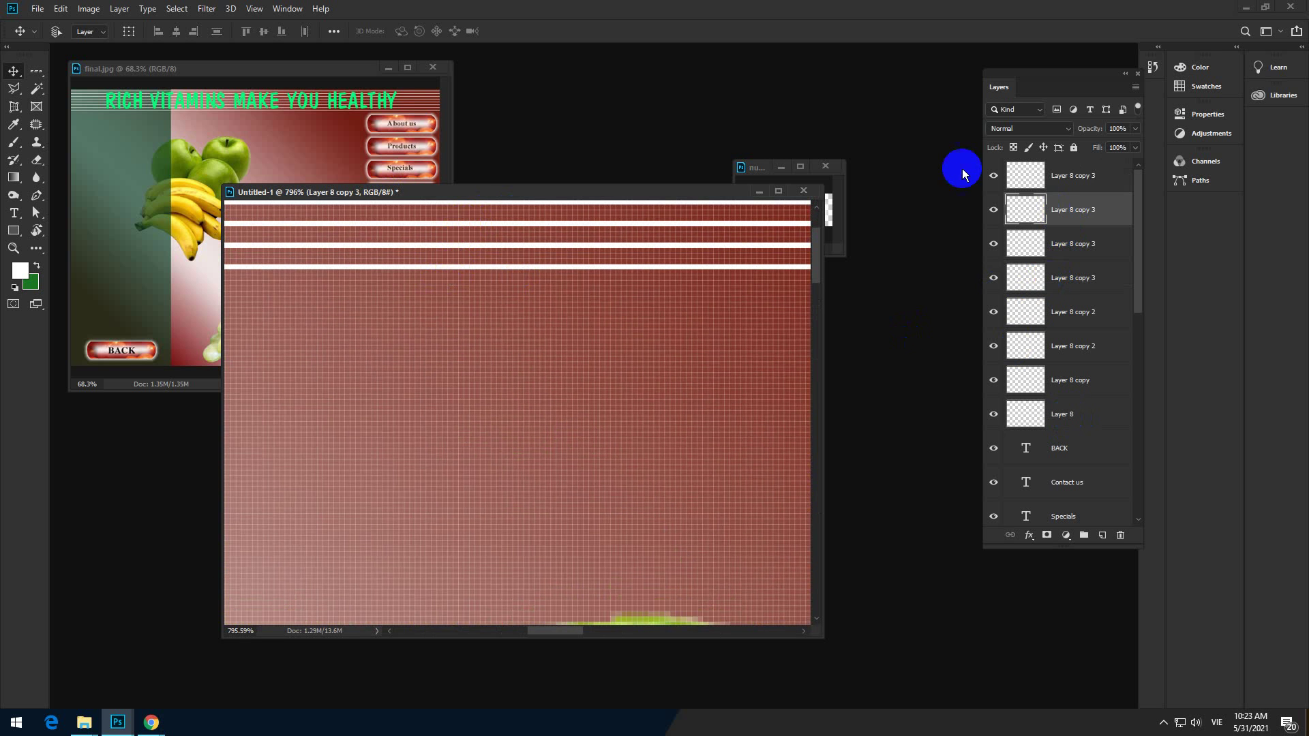
click(993, 177)
click(993, 176)
click(1026, 176)
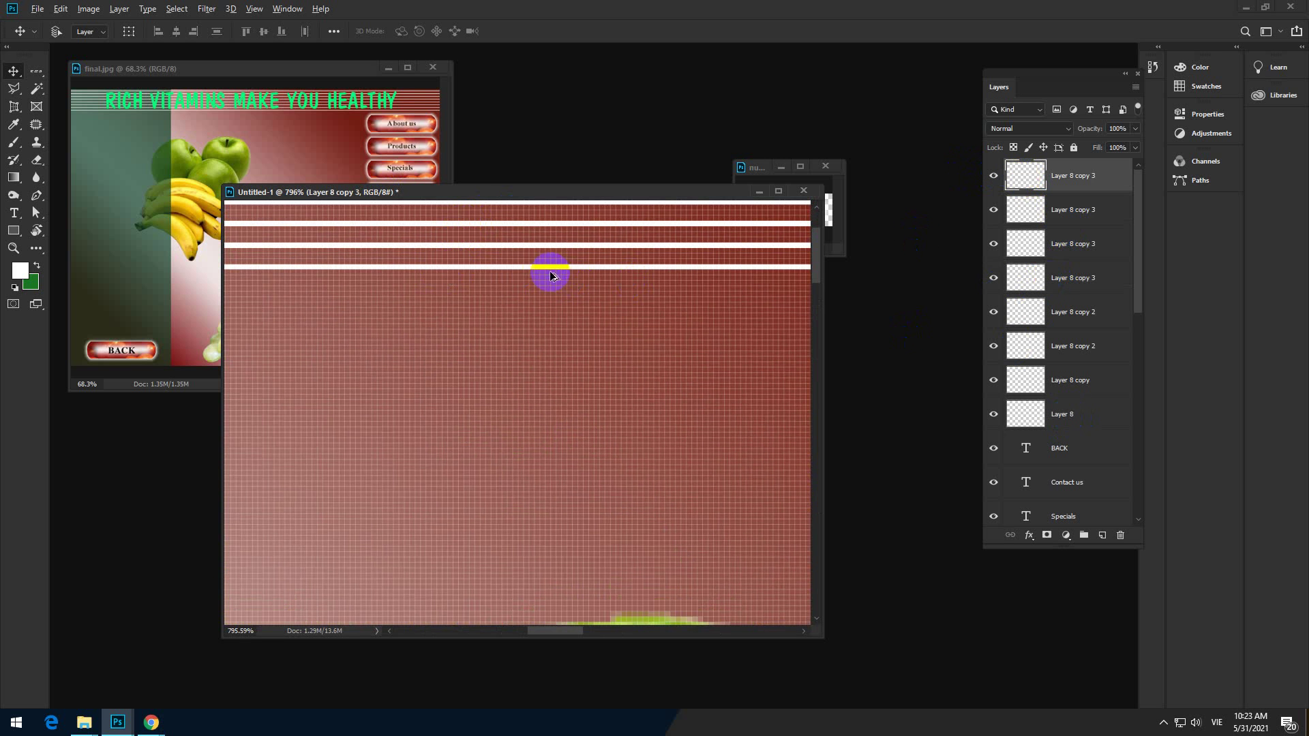
drag(542, 272, 542, 287)
scroll(563, 350, down, 5)
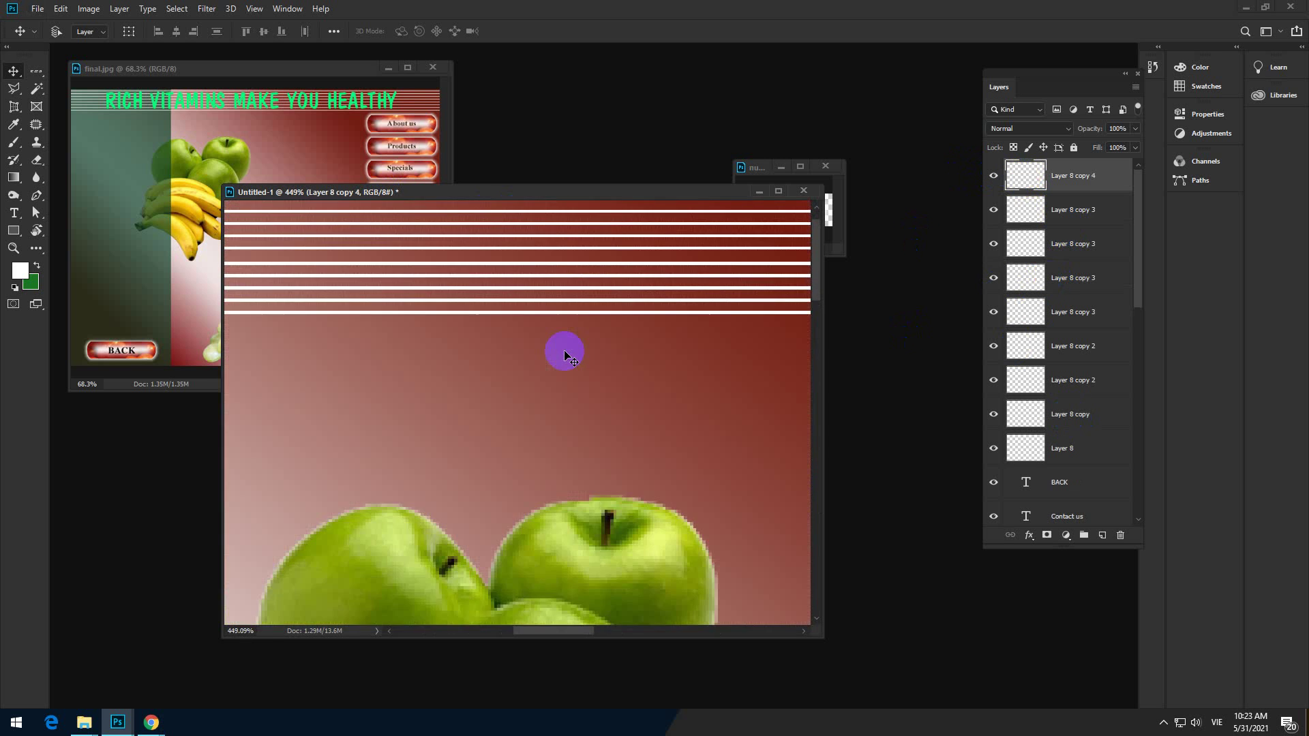
scroll(567, 354, down, 4)
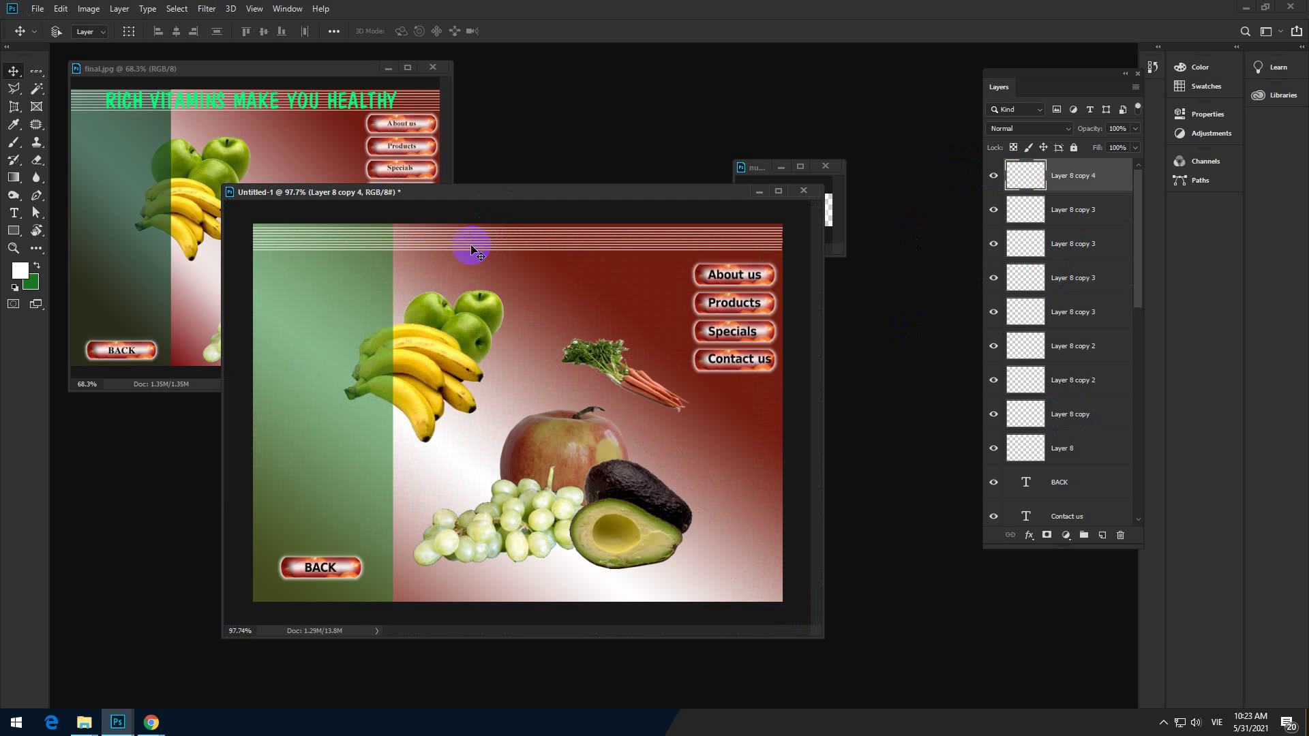
Add the title RICH VITAMINS MAKE YOU HEALTHY as white 70 pt DejaVu Sans Condensed Bold text above the fruit
click(13, 212)
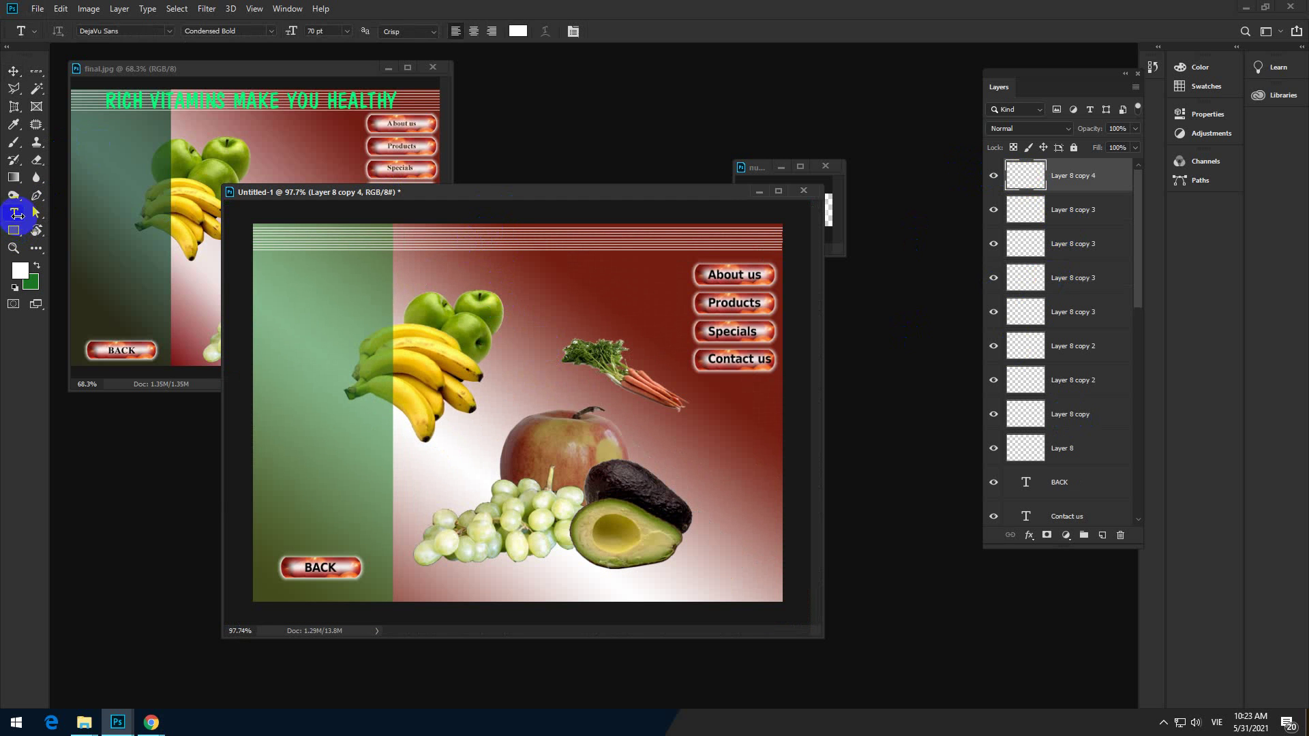
click(348, 314)
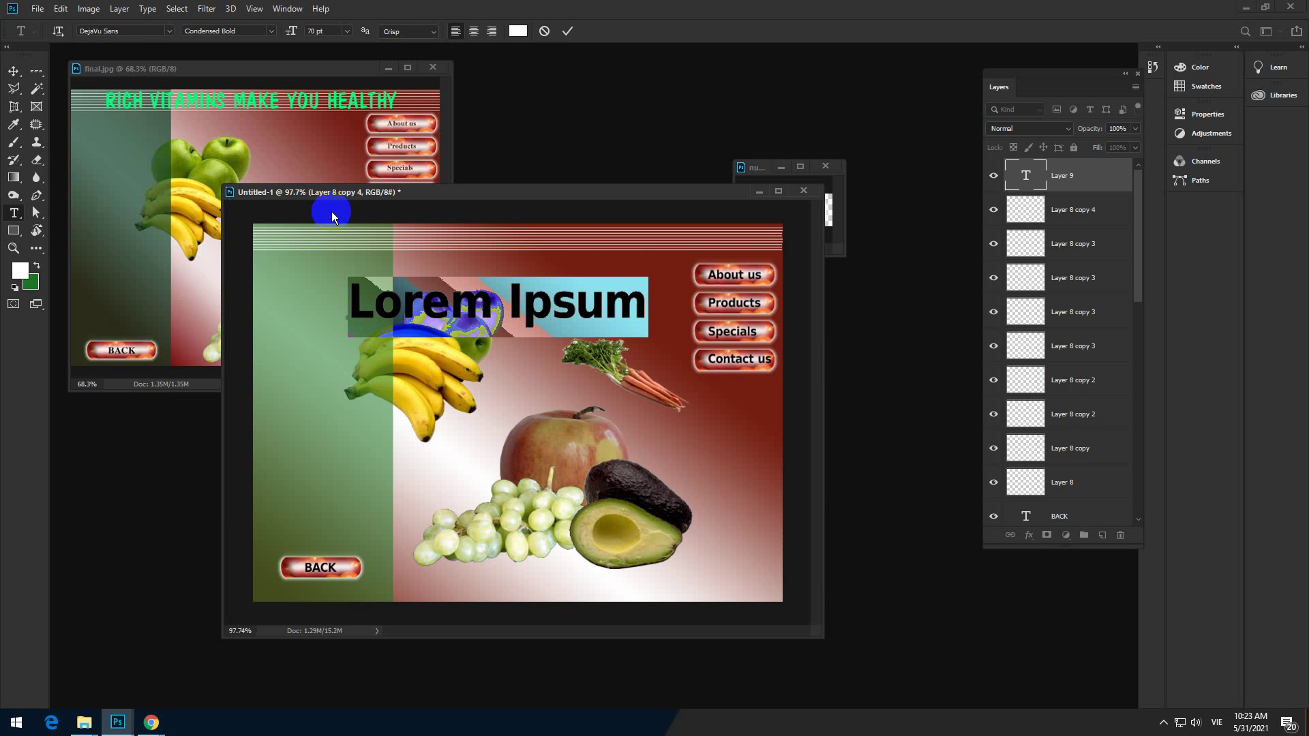
text(RICH)
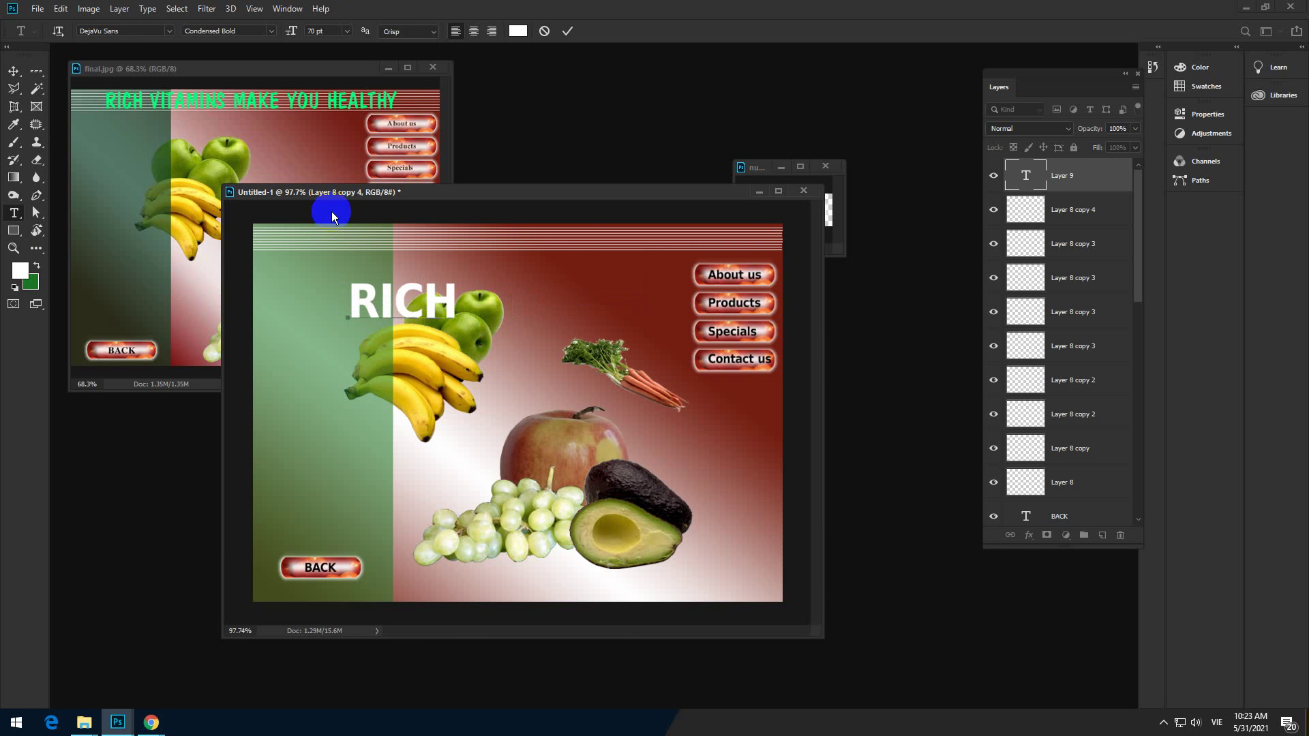
text( VITAMIN)
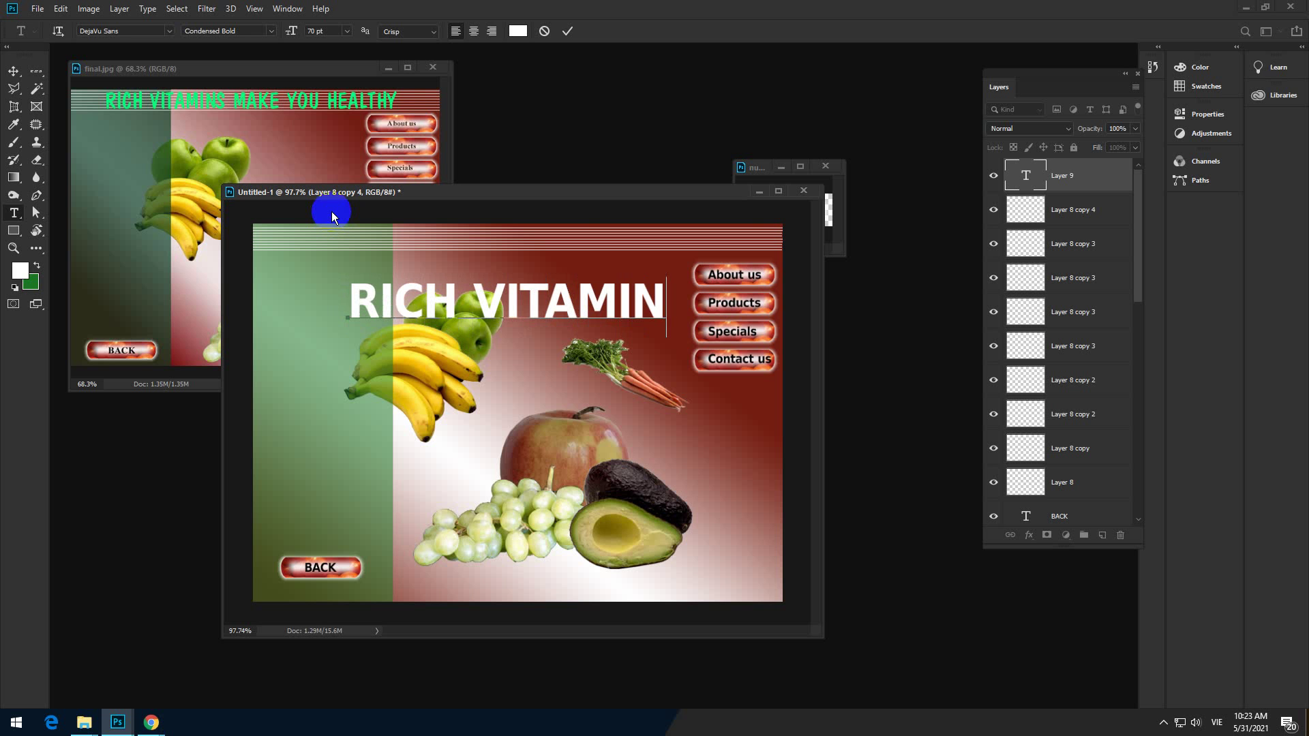
text(S MA)
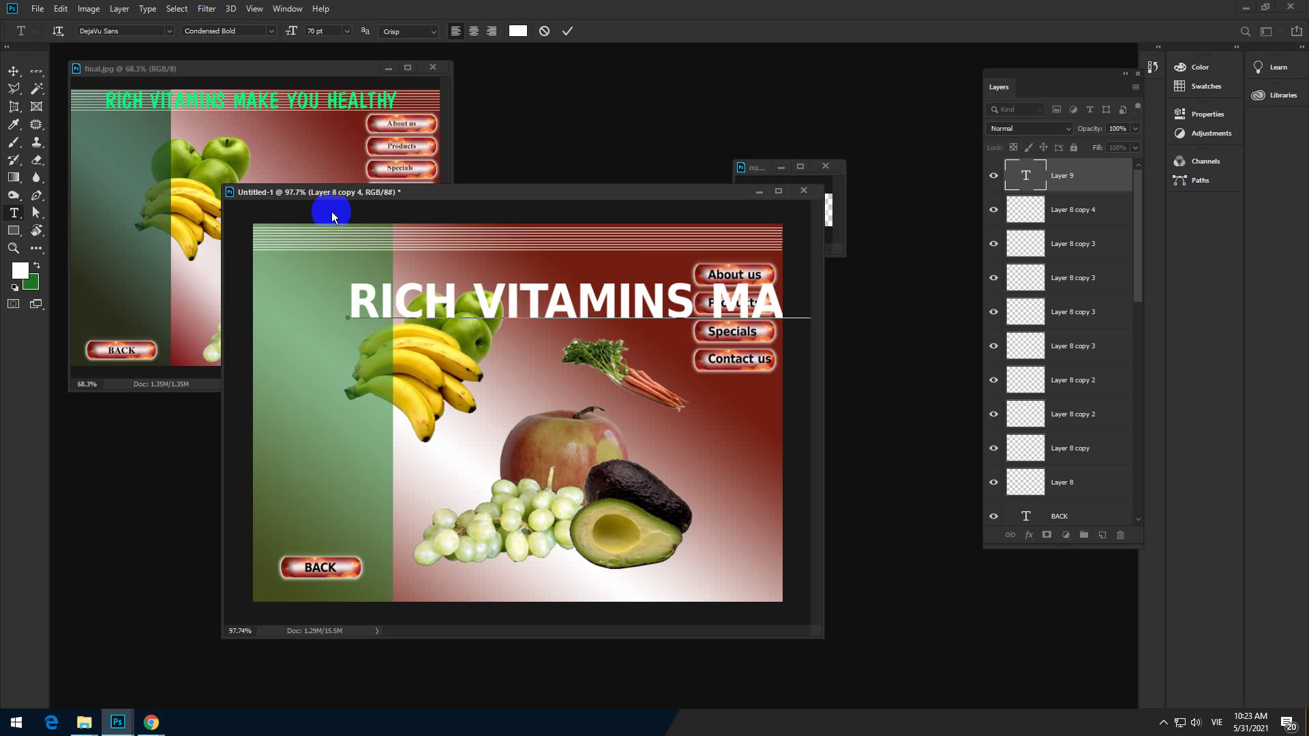
click(14, 70)
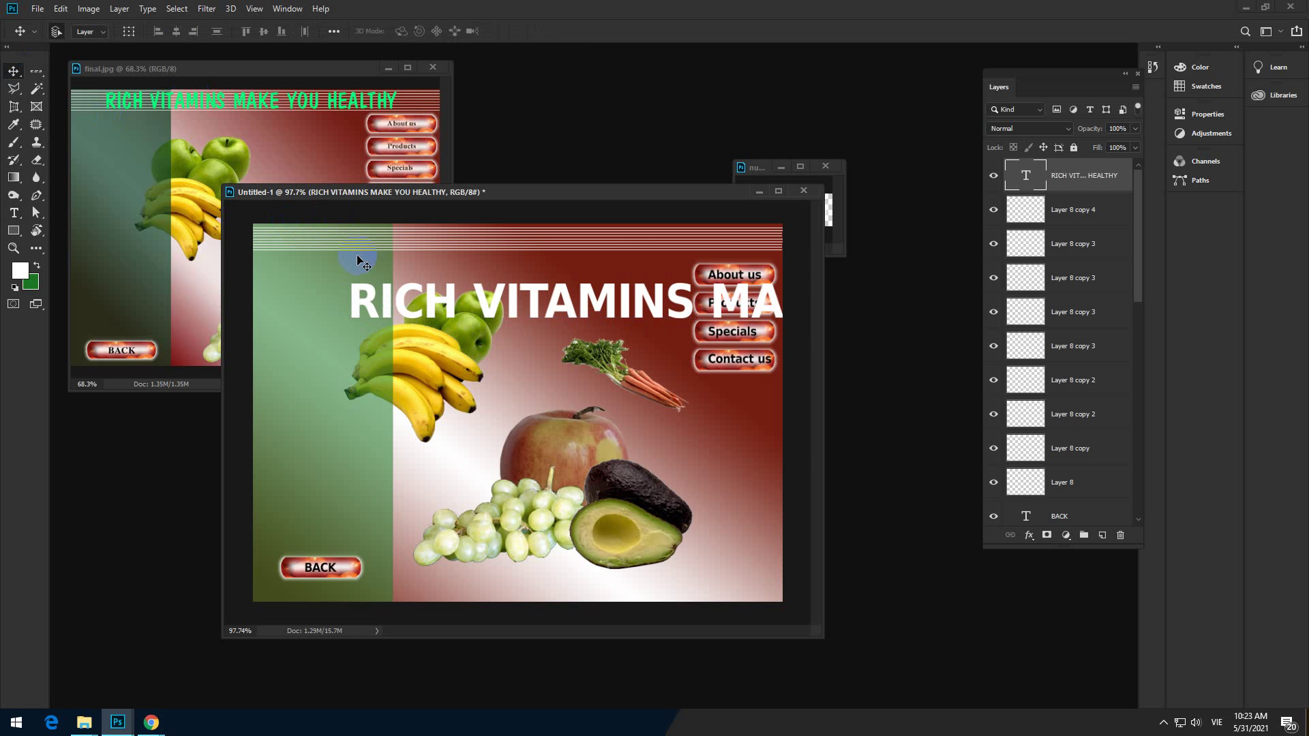
Scale the title proportionally to 40.40% and move it up onto the white header stripes
key(ctrl+t)
drag(350, 339, 410, 323)
scroll(409, 321, down, 3)
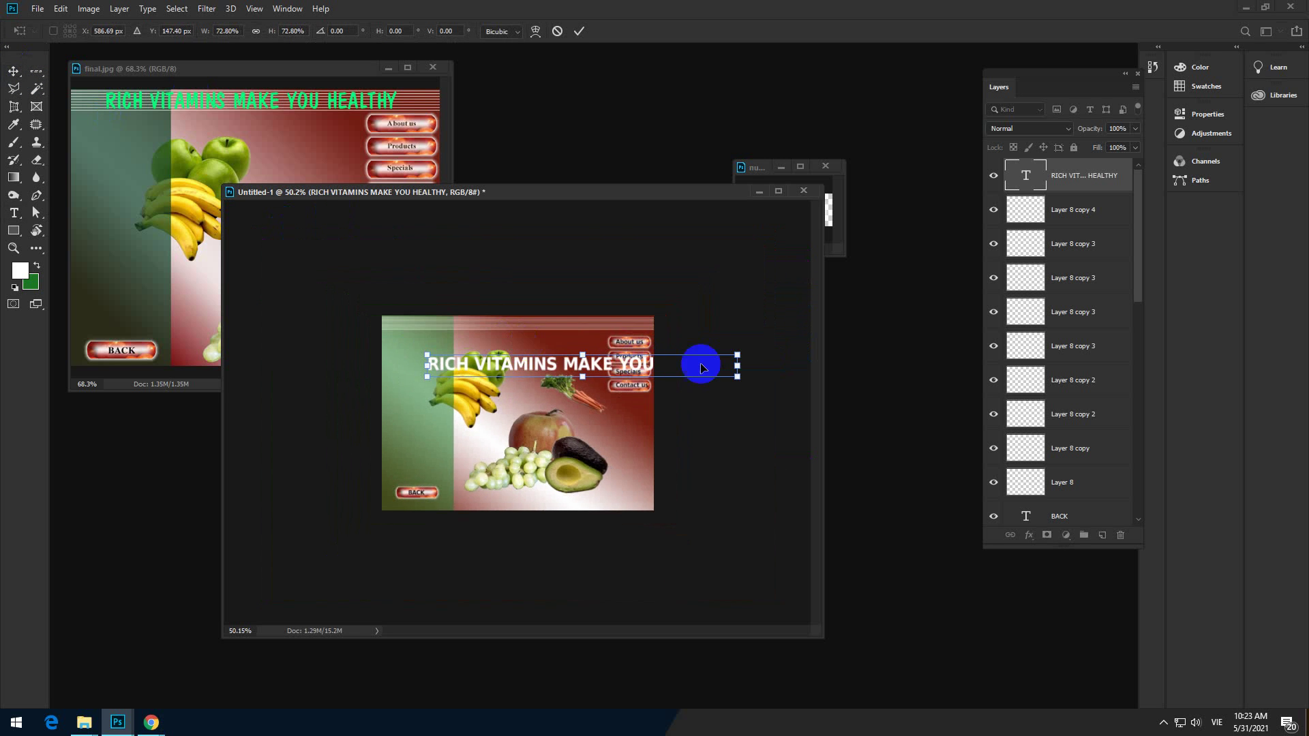
drag(739, 375, 595, 360)
scroll(488, 338, up, 5)
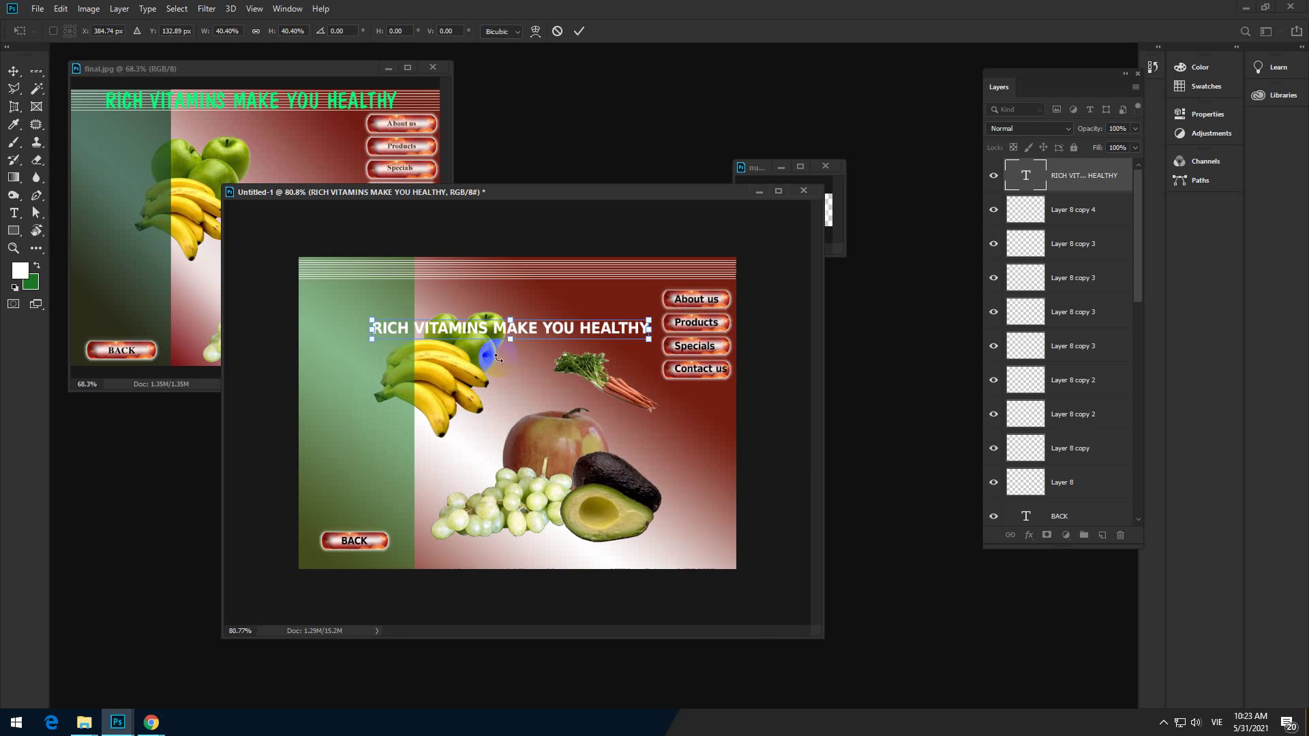
drag(496, 311, 497, 213)
key(Return)
Recolor the title text by sampling the green title in final.jpg and lightening it to #4df49b
click(1021, 186)
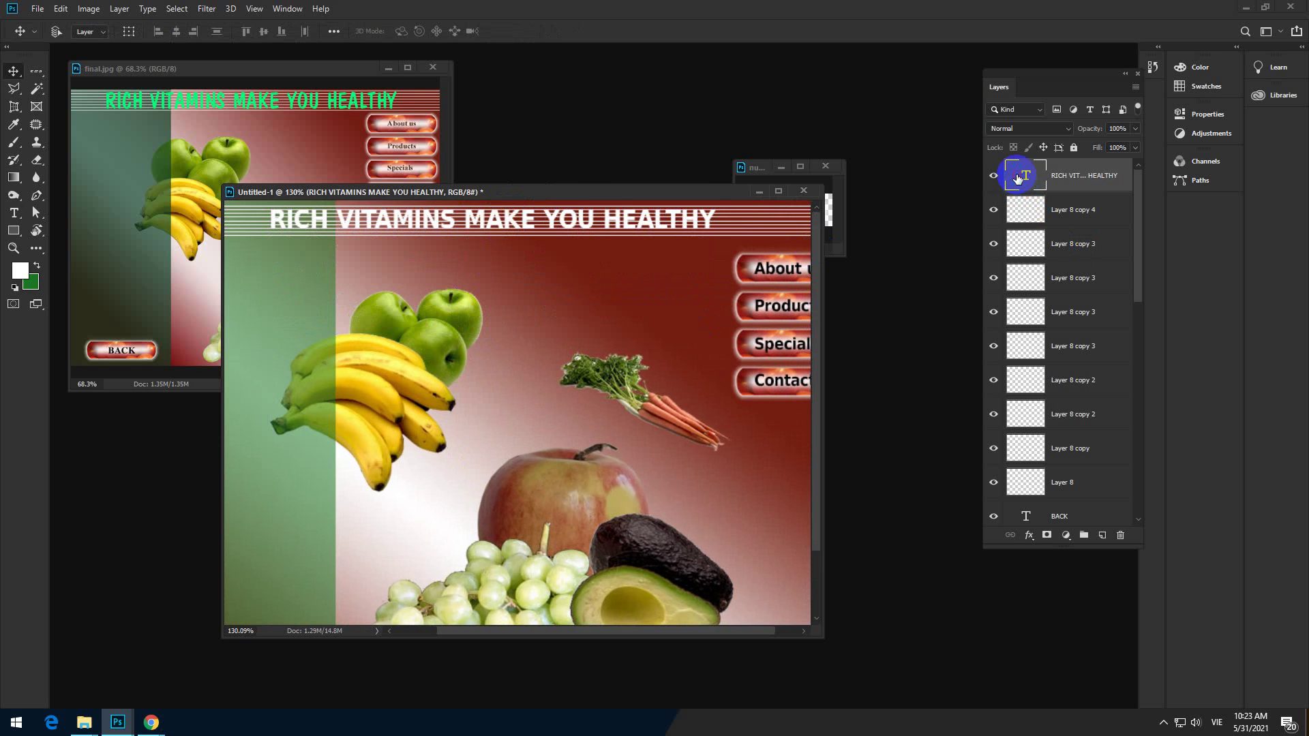
double_click(1017, 179)
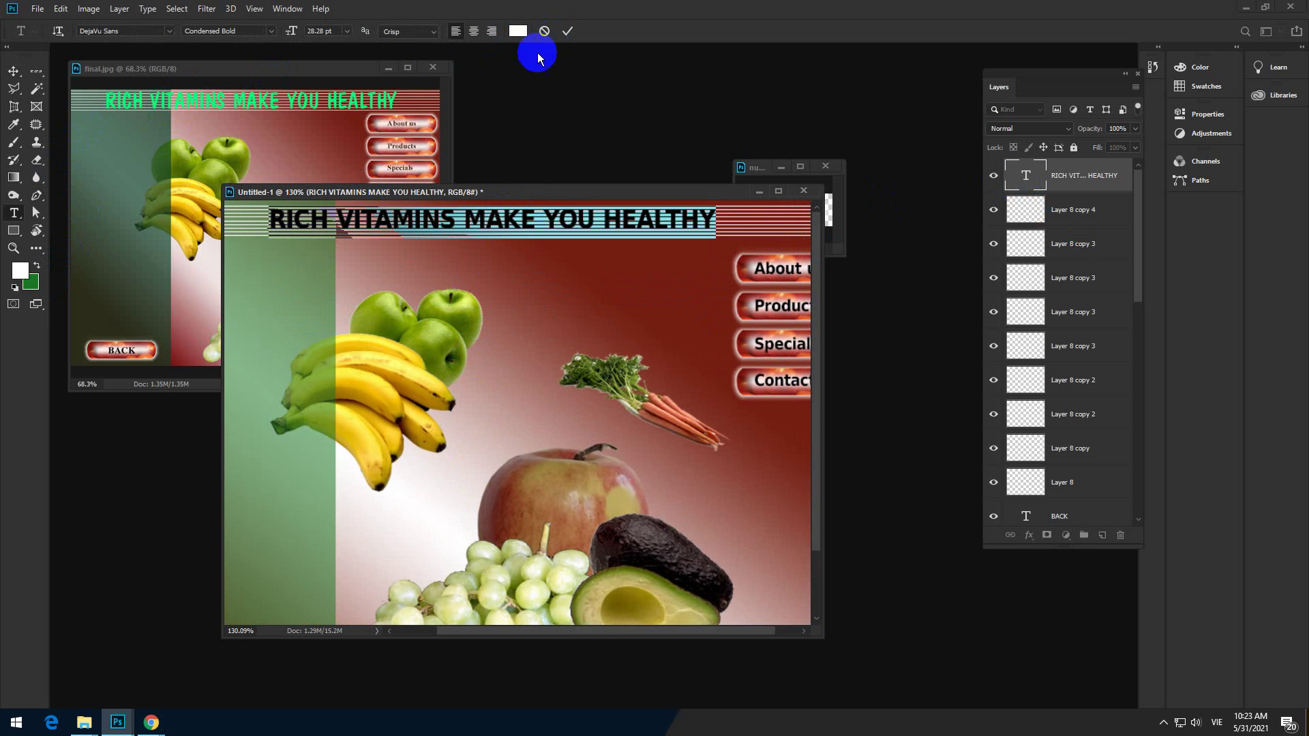
click(427, 169)
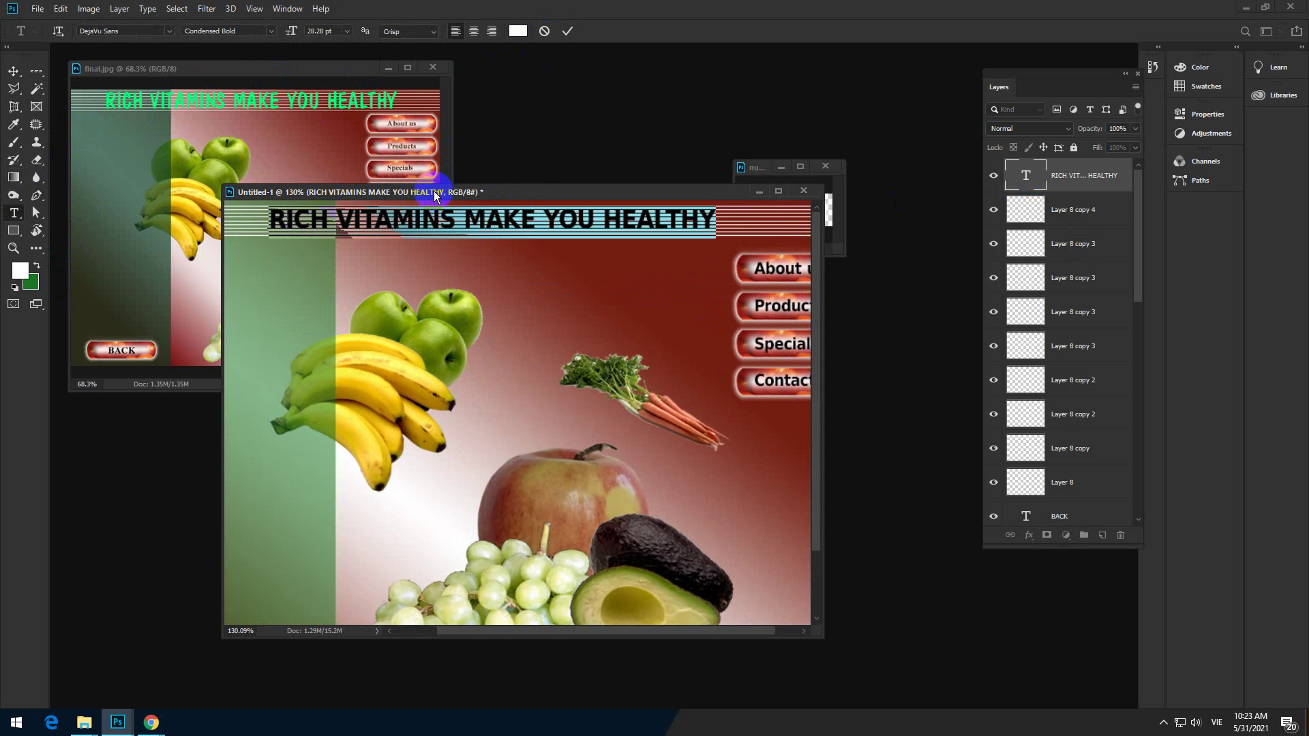
click(519, 31)
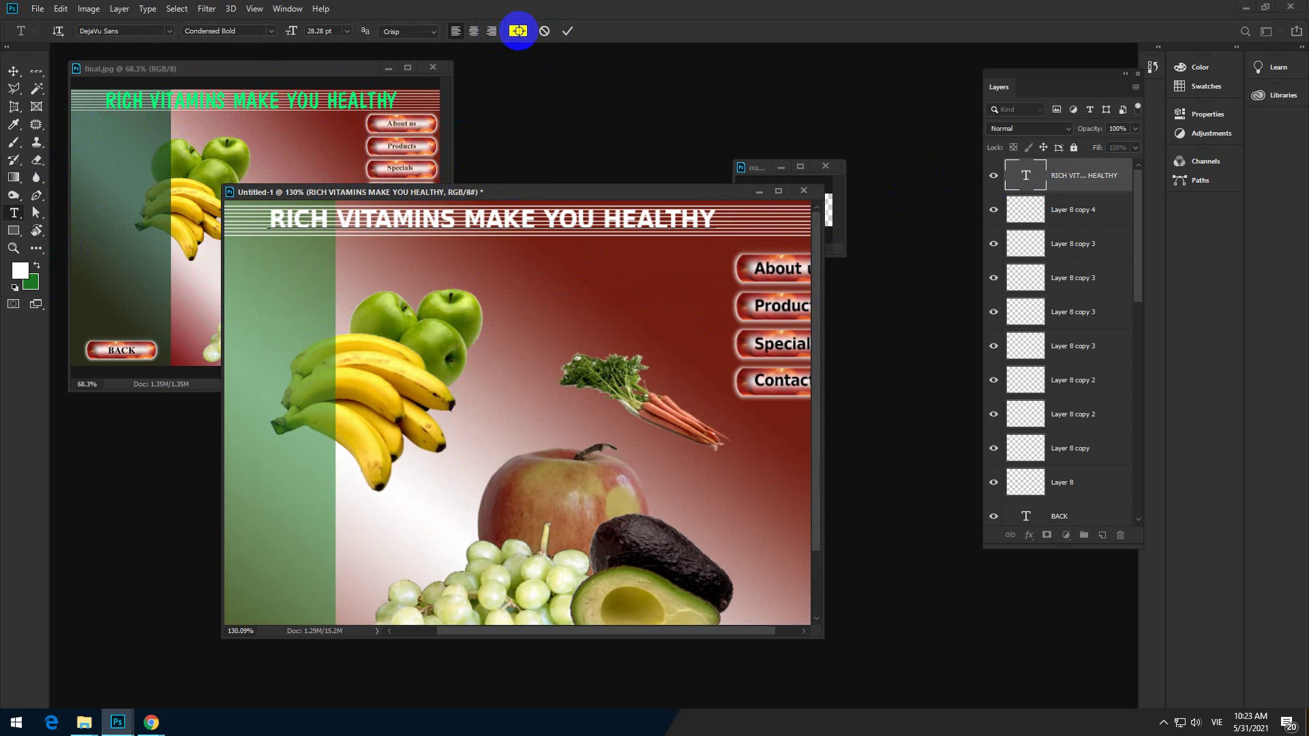
click(385, 97)
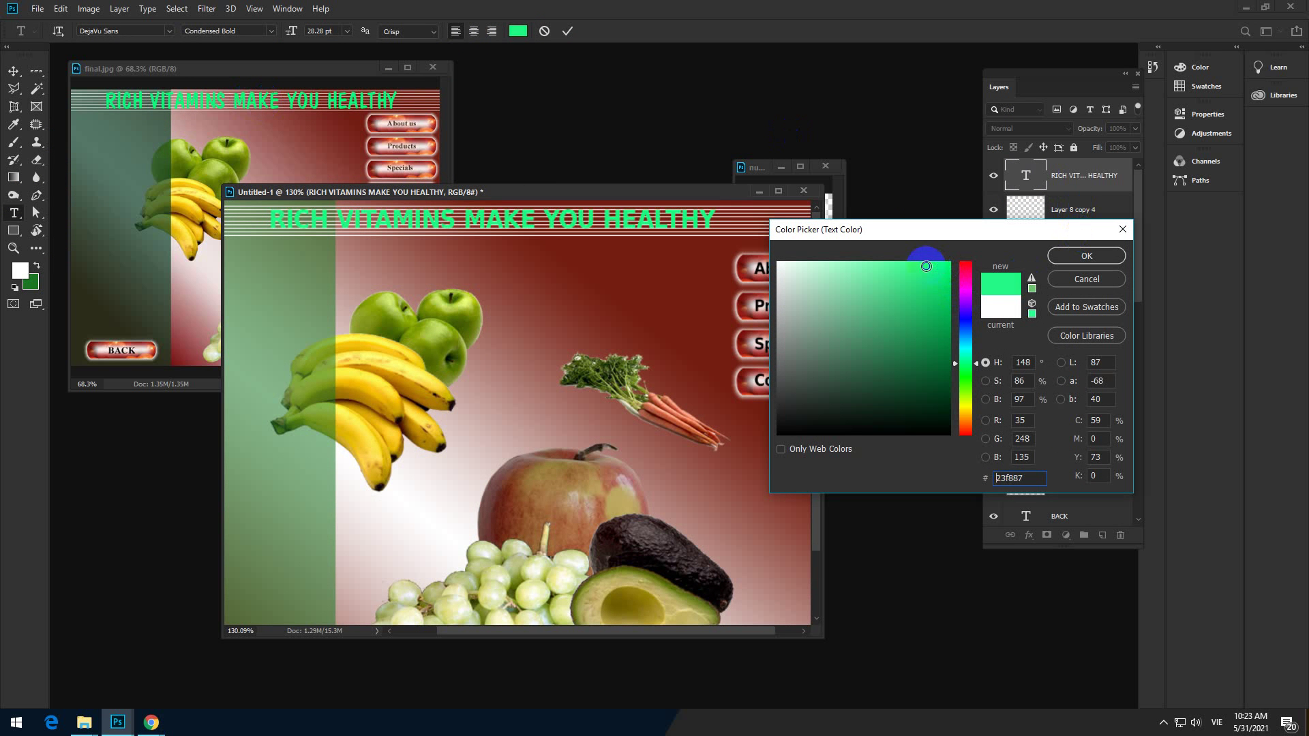
mouse_move(916, 266)
mouse_down()
mouse_move(865, 266)
mouse_move(839, 288)
mouse_move(943, 269)
mouse_move(877, 270)
mouse_up()
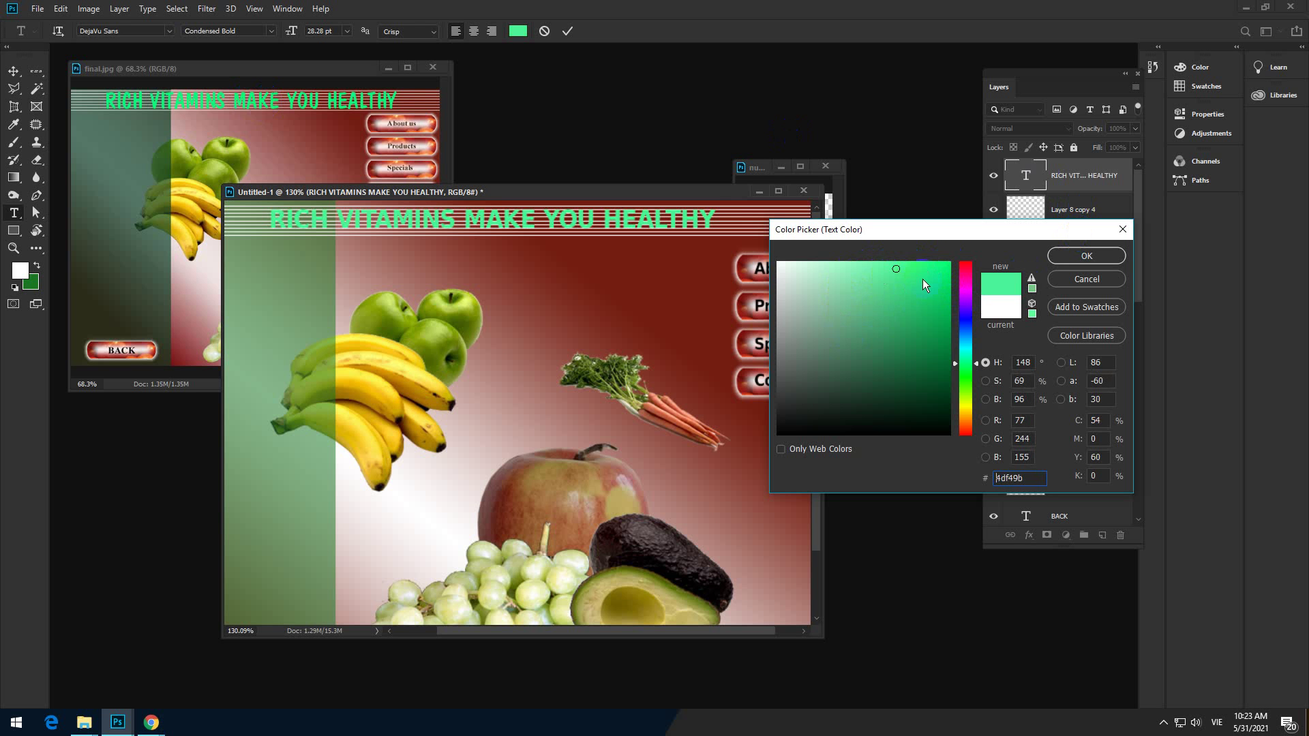
click(1086, 256)
click(567, 31)
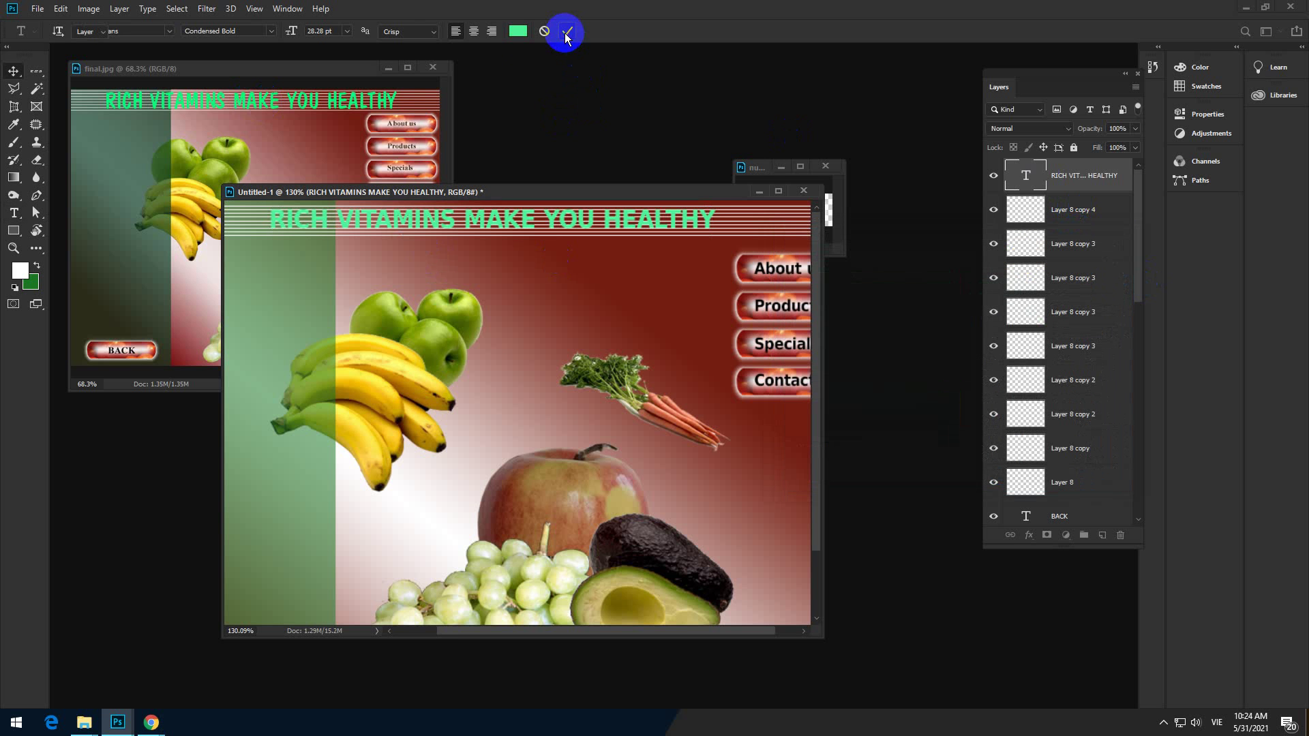
Move the Untitled-1 window clear of final.jpg for comparison and close the small document behind it
click(8, 69)
click(239, 201)
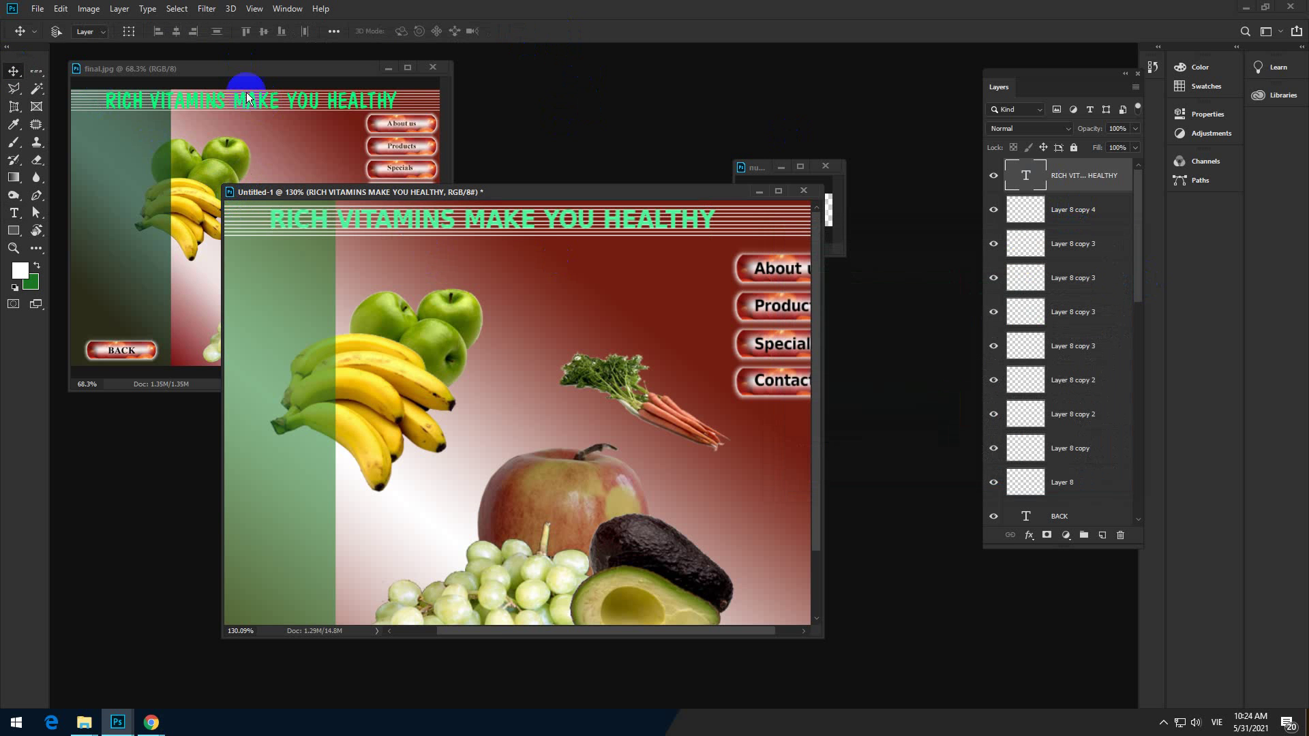
scroll(375, 225, up, 3)
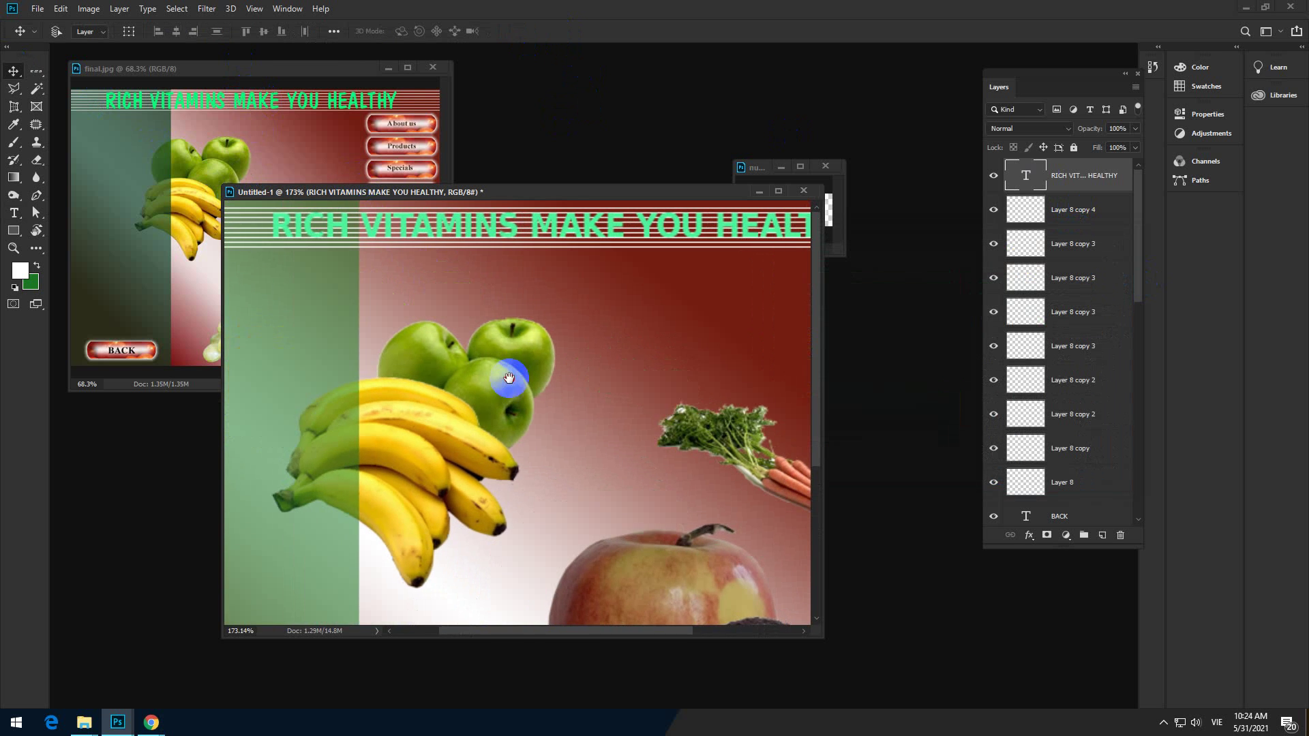
click(429, 195)
scroll(485, 299, down, 5)
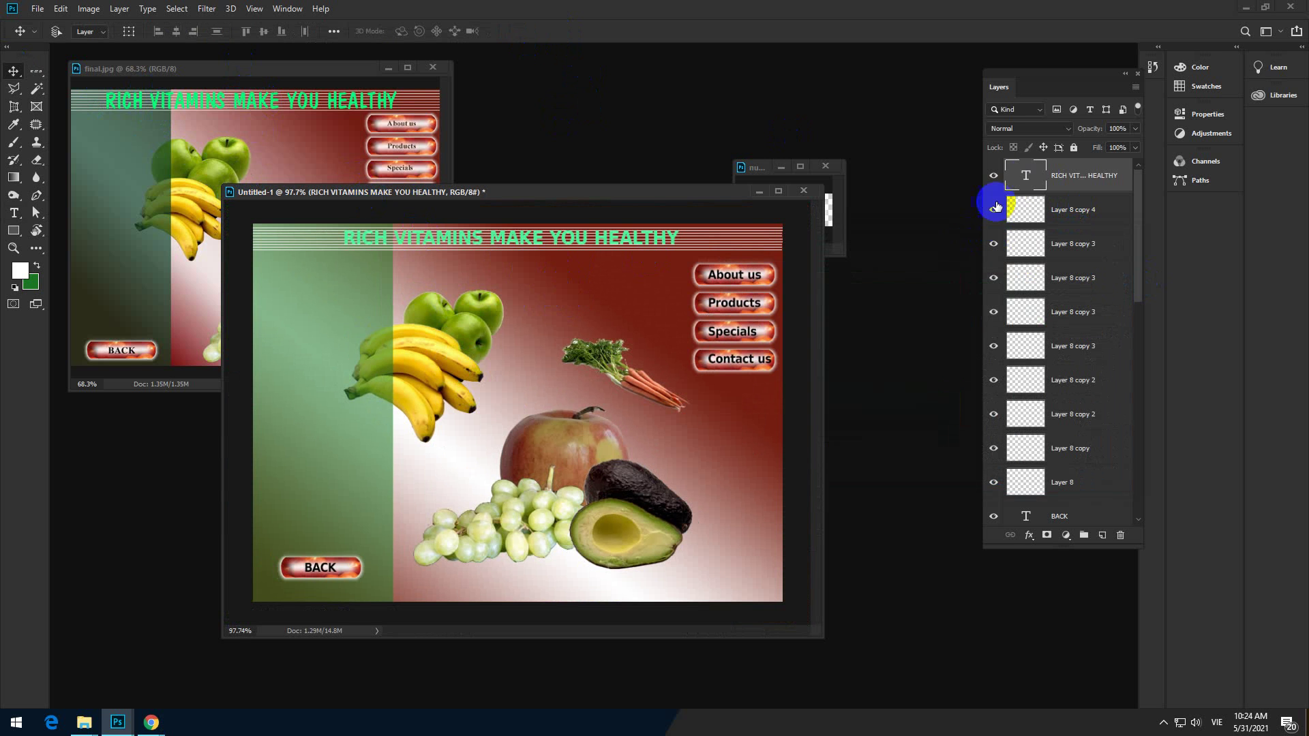
drag(502, 194, 806, 249)
click(827, 168)
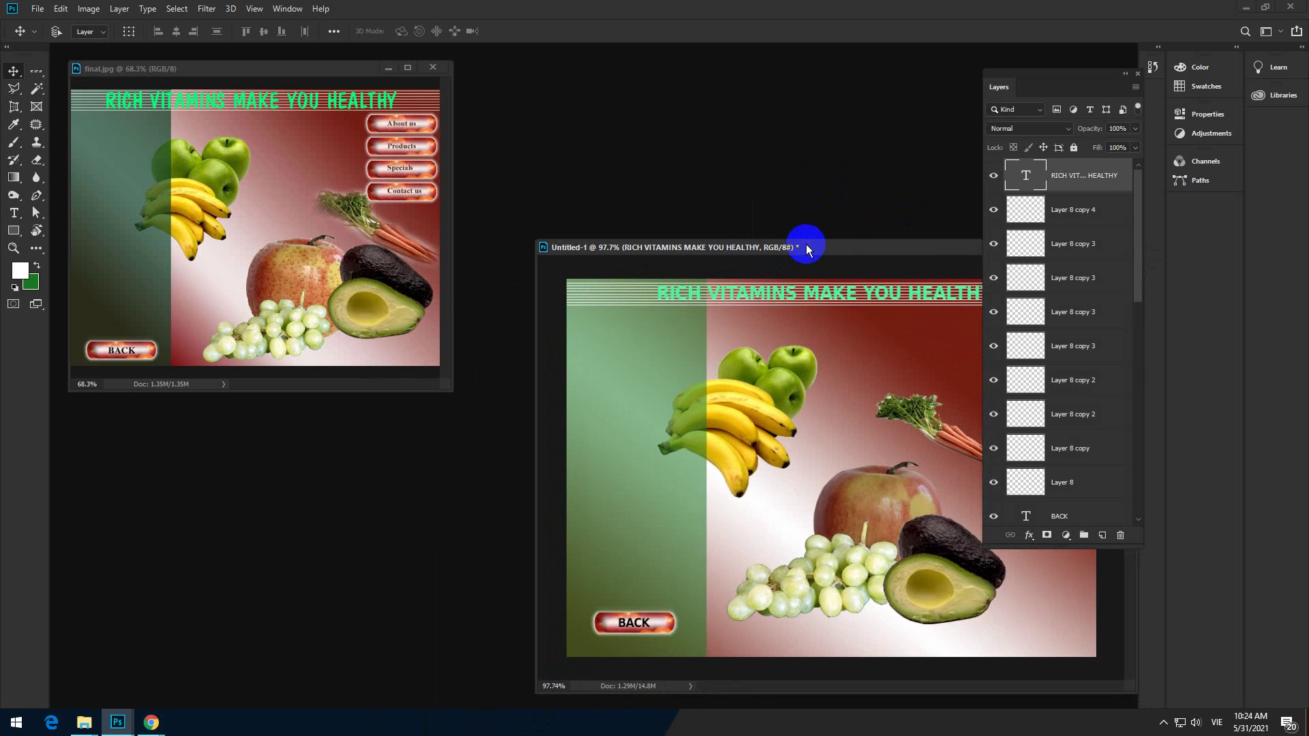
Change the title text's font to BigNoodleTitling and commit the text edit
double_click(1014, 179)
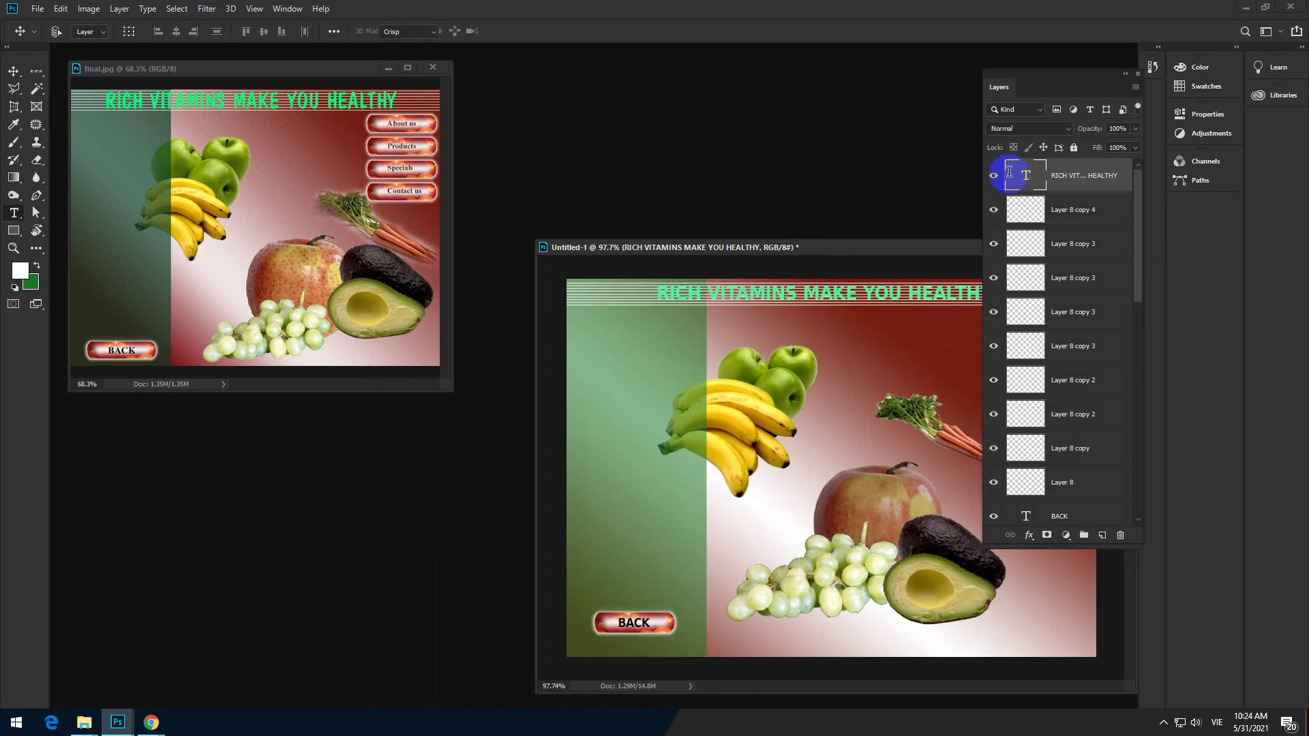
click(169, 32)
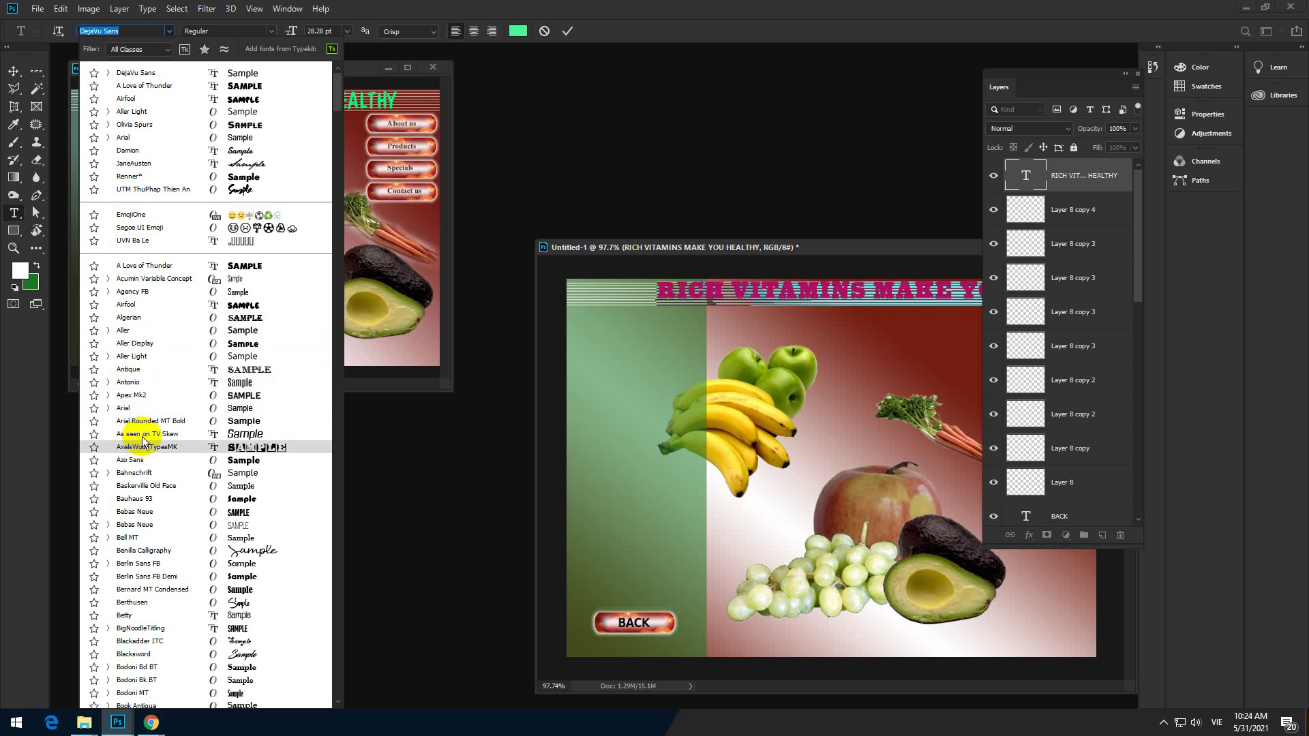
scroll(137, 477, down, 2)
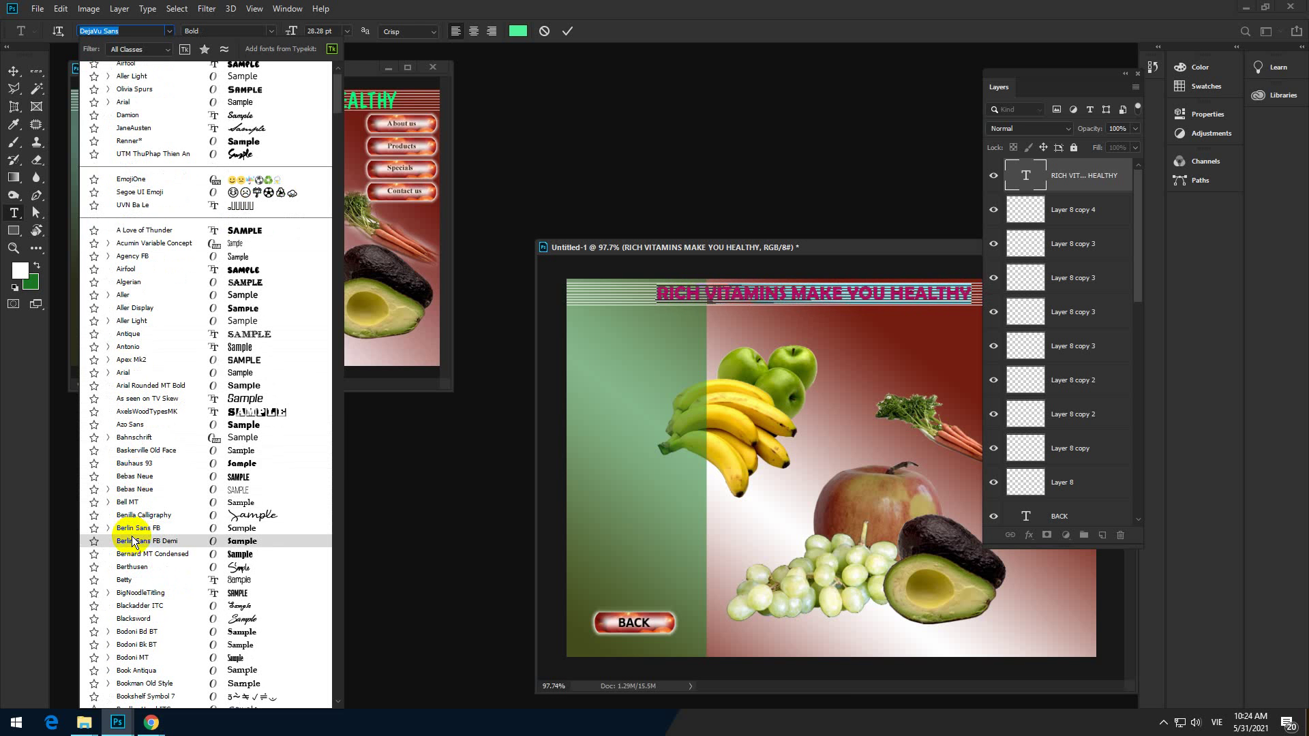
click(137, 593)
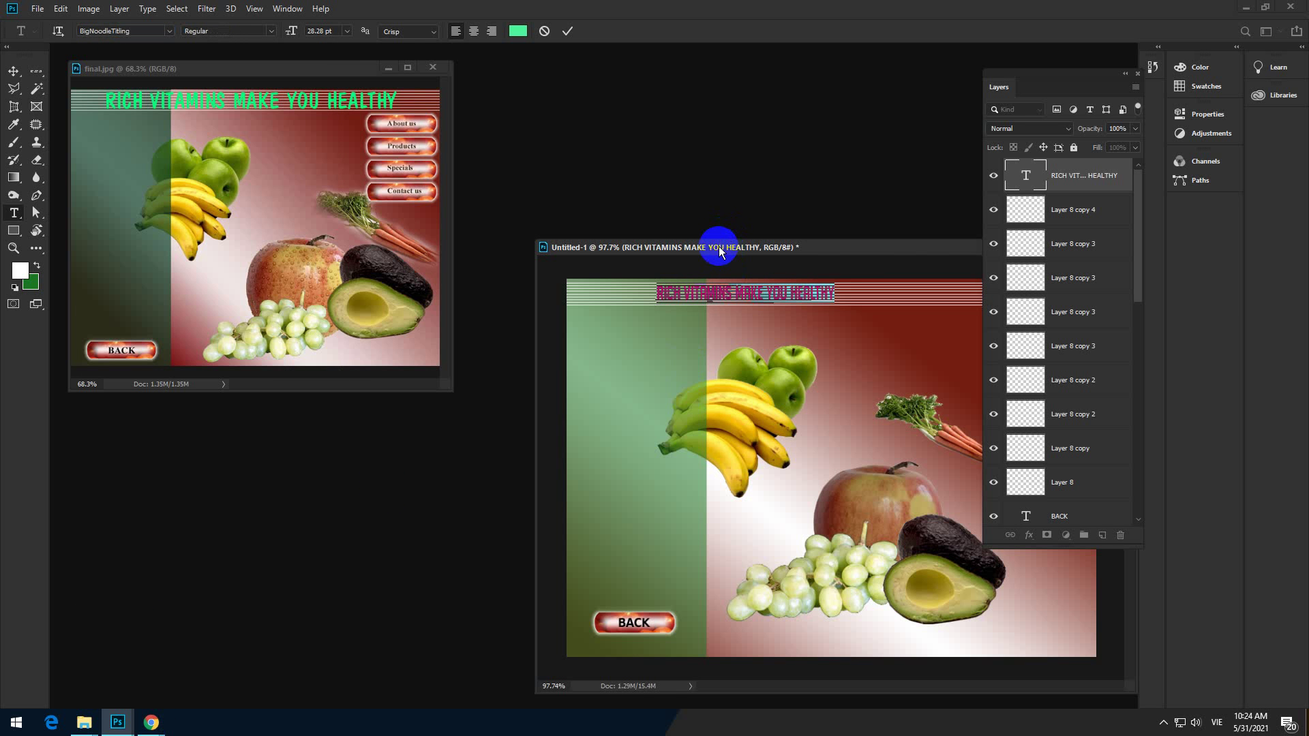
drag(716, 248, 374, 229)
click(568, 31)
key(v)
scroll(471, 279, up, 3)
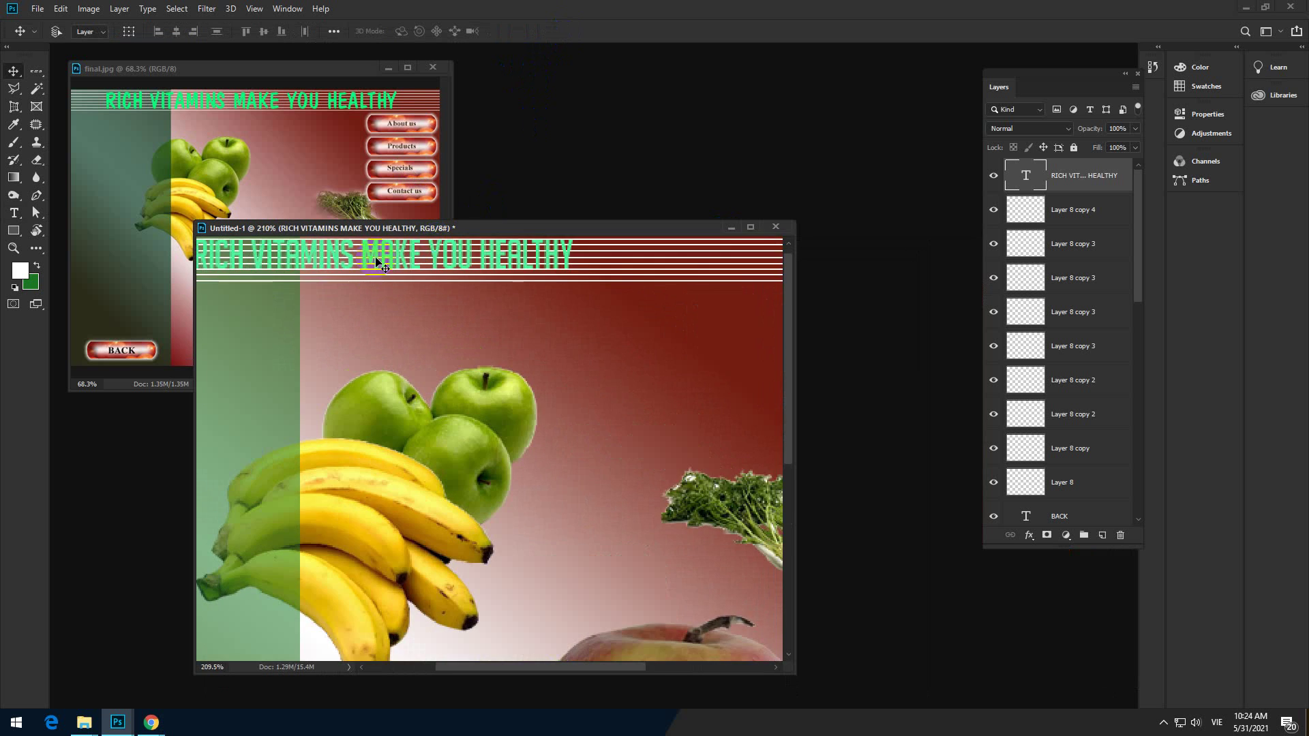
scroll(620, 410, down, 3)
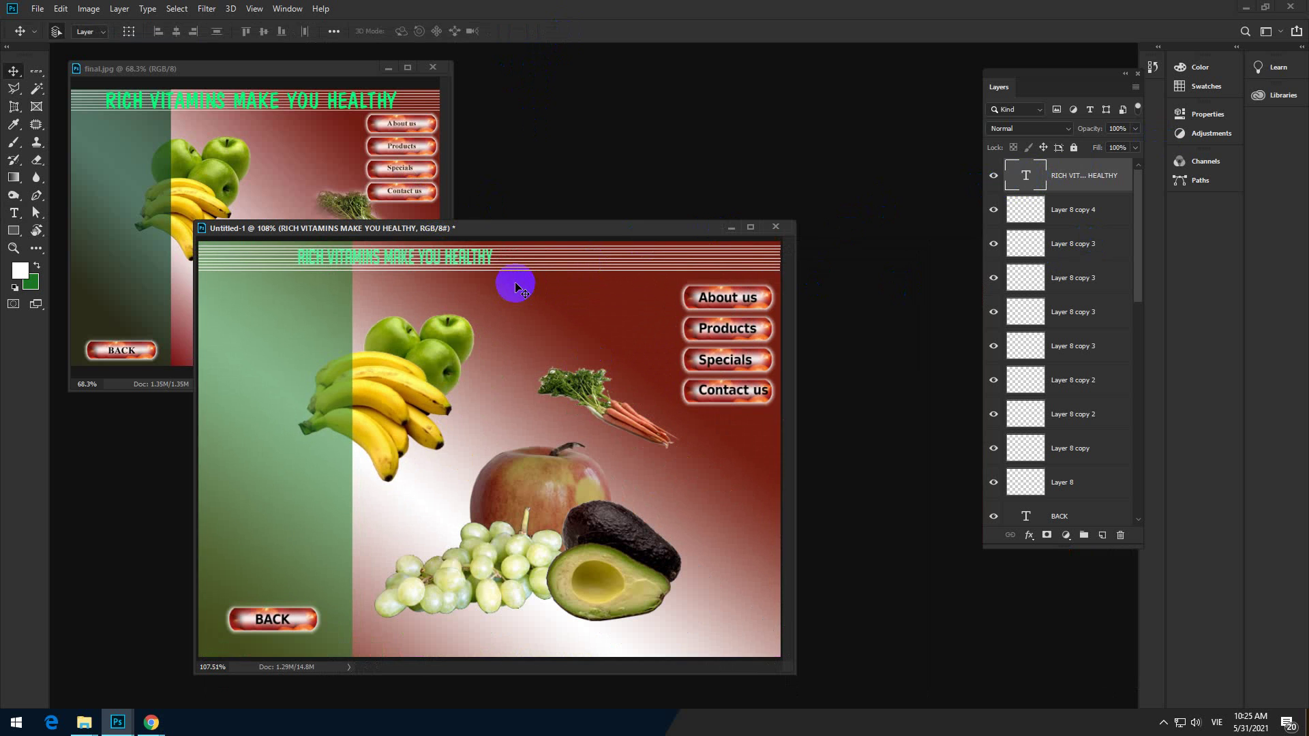
Stretch the title horizontally to nearly twice its width and shift it slightly right on the header stripes
key(ctrl+t)
drag(492, 268, 657, 274)
key(Return)
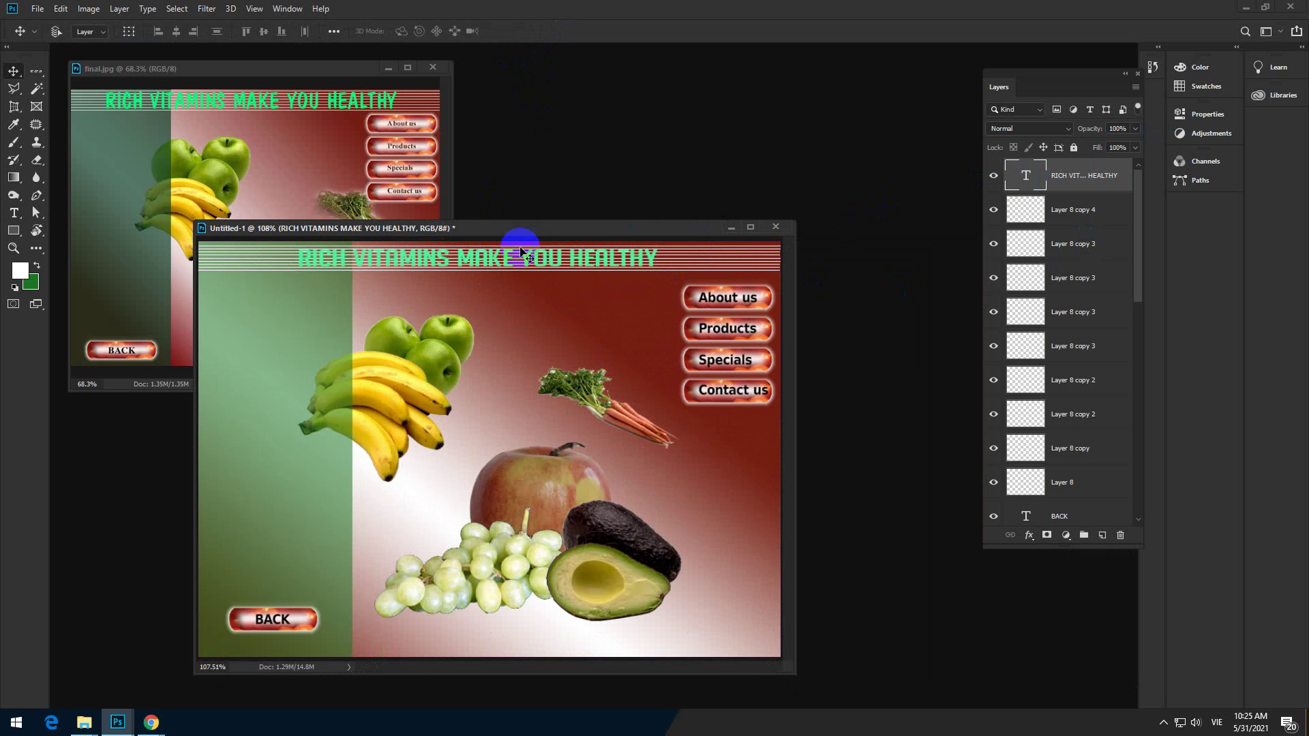
drag(534, 264, 545, 263)
scroll(578, 323, down, 4)
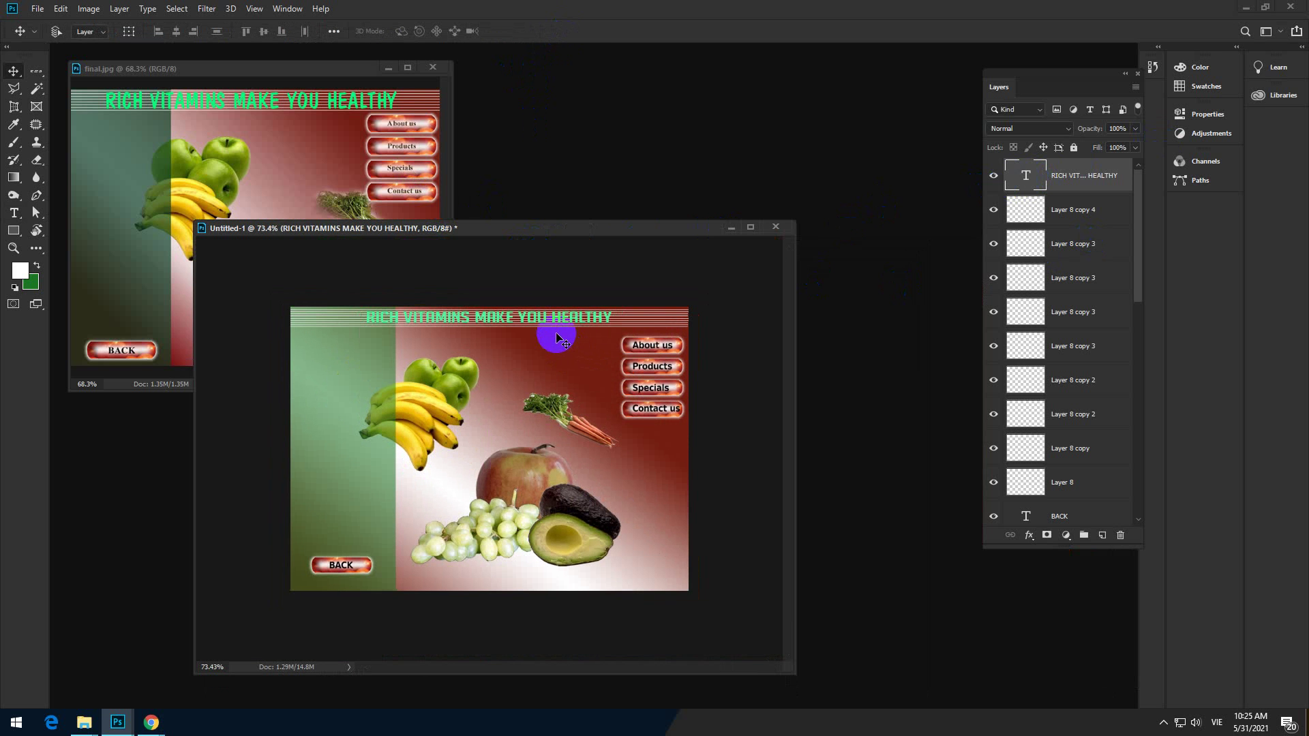
scroll(553, 336, up, 4)
drag(505, 292, 543, 392)
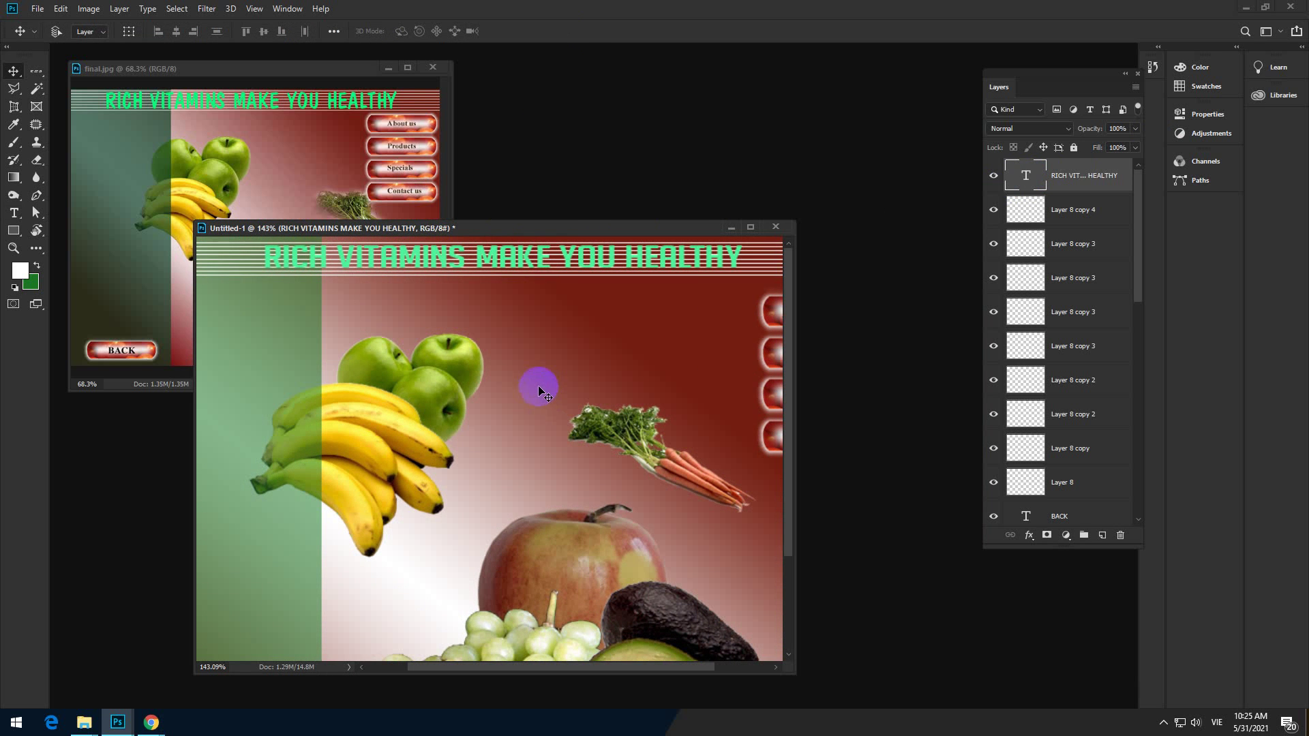
Widen the title to 115.18% by extending both ends, and make it slightly taller to fill the header stripes
key(ctrl+t)
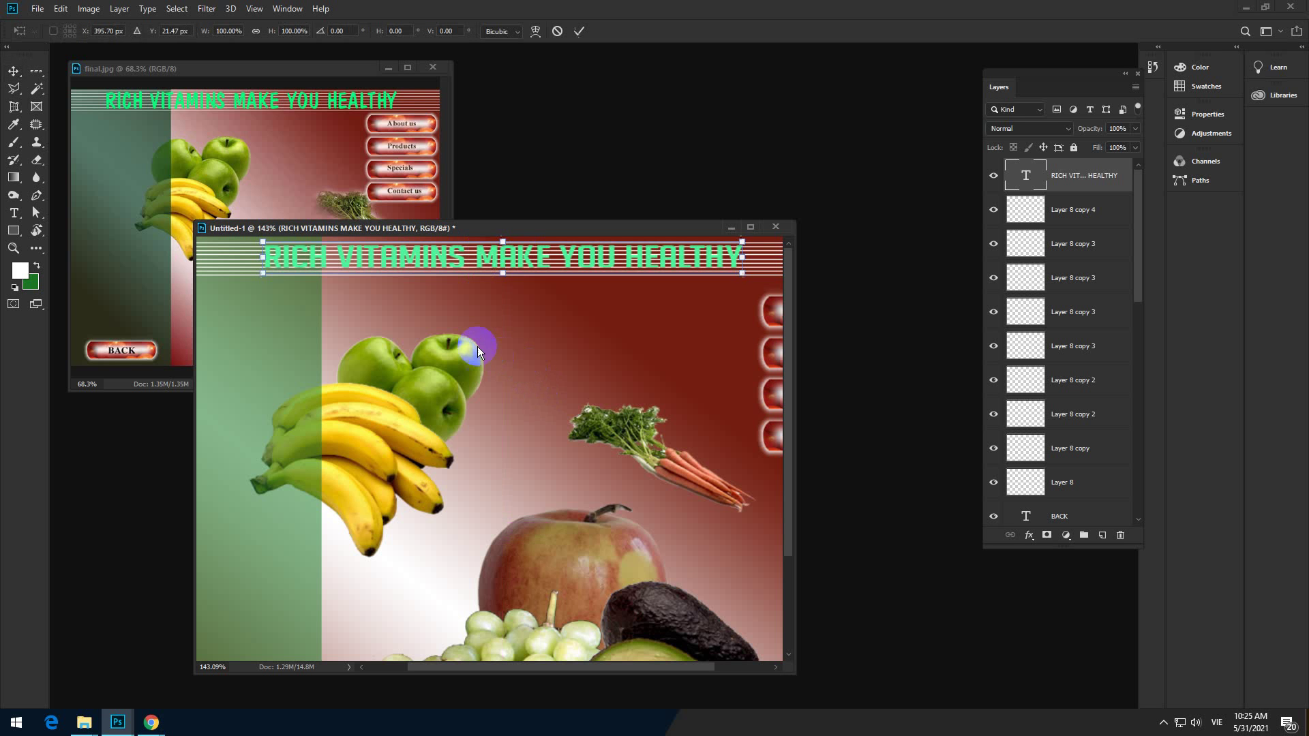
drag(502, 282, 502, 284)
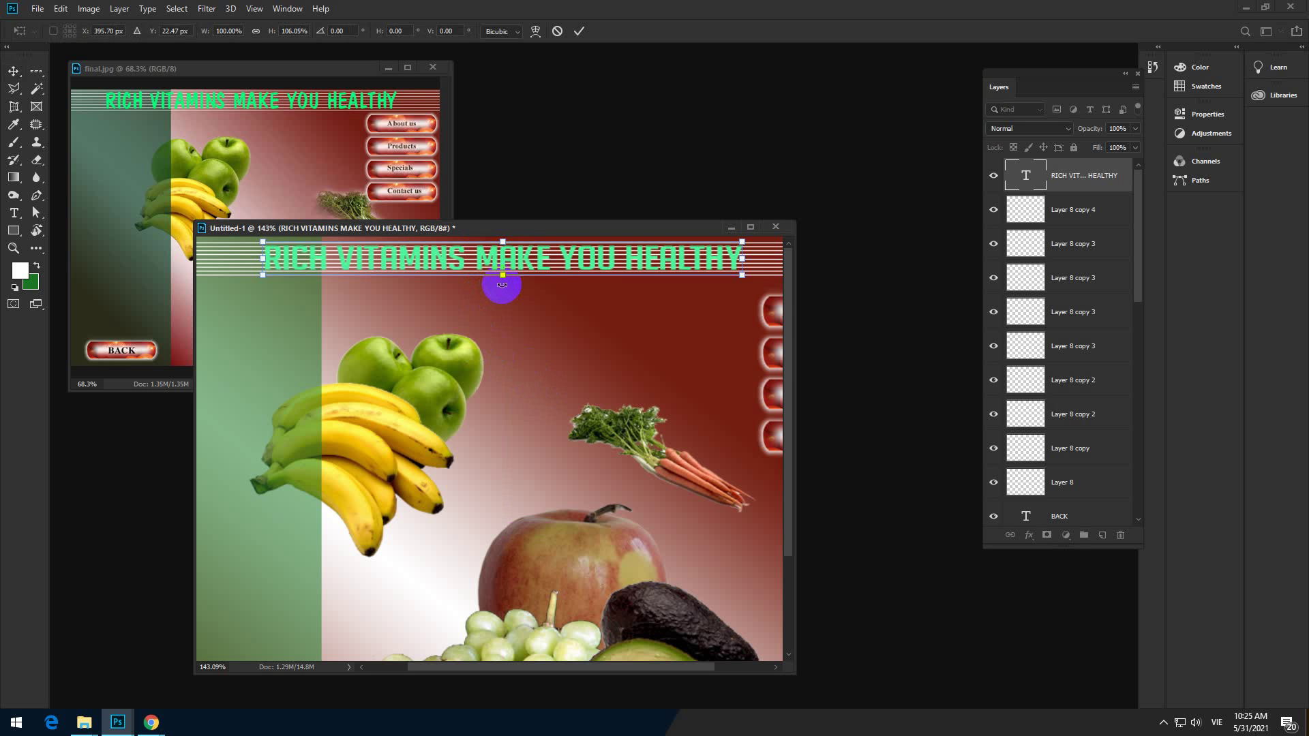
scroll(620, 295, down, 2)
drag(324, 274, 293, 274)
drag(653, 275, 670, 274)
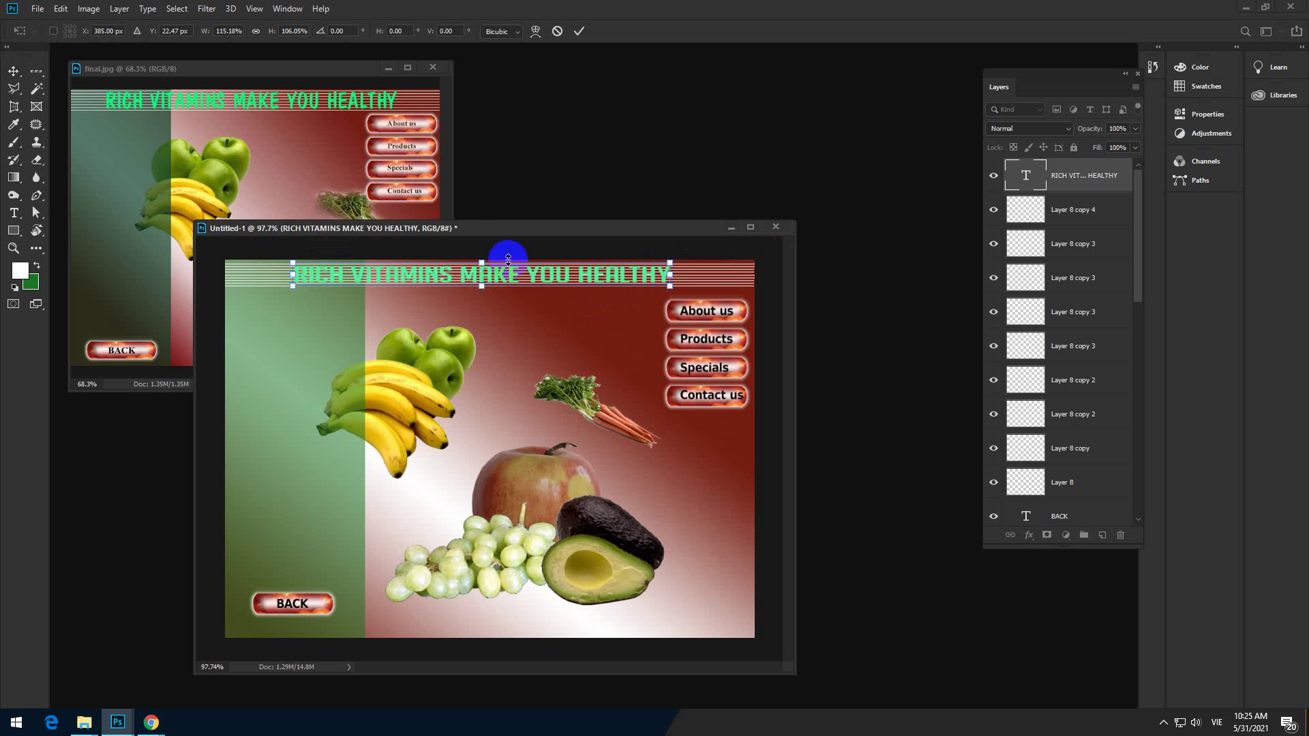
drag(481, 262, 481, 259)
key(Return)
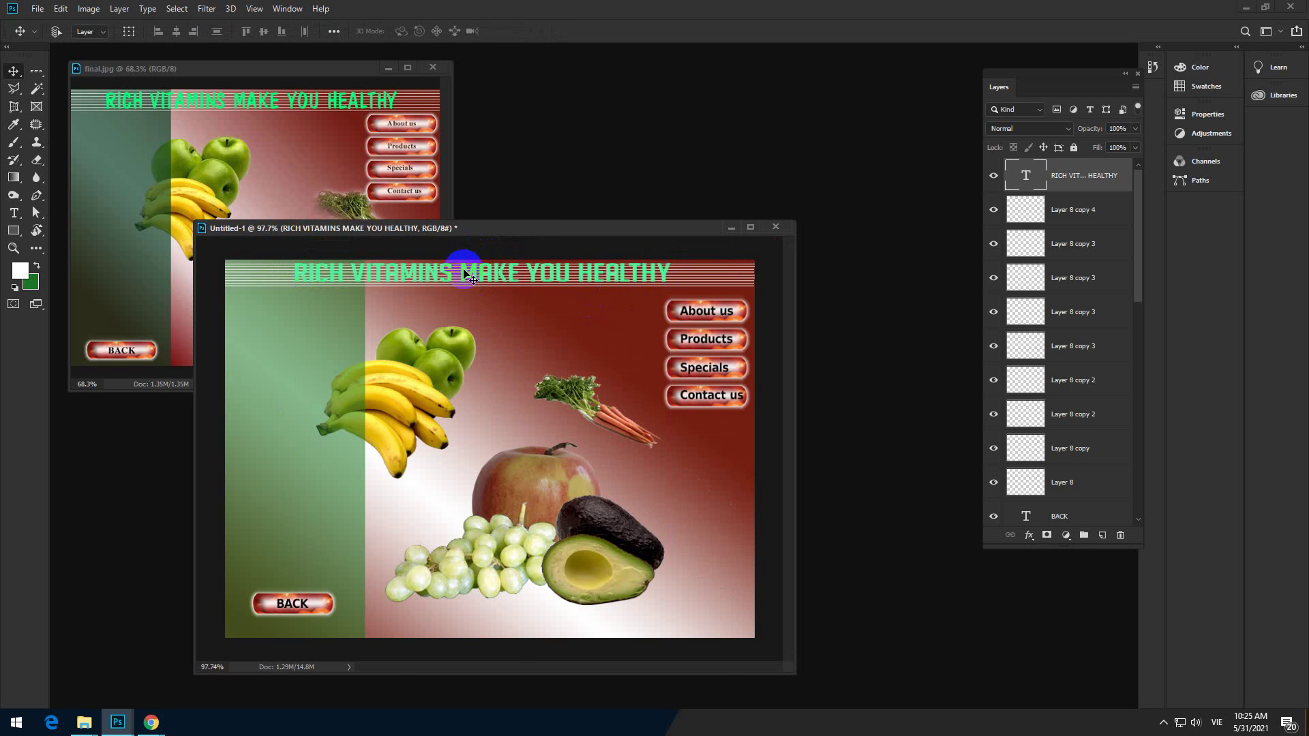
scroll(451, 285, up, 6)
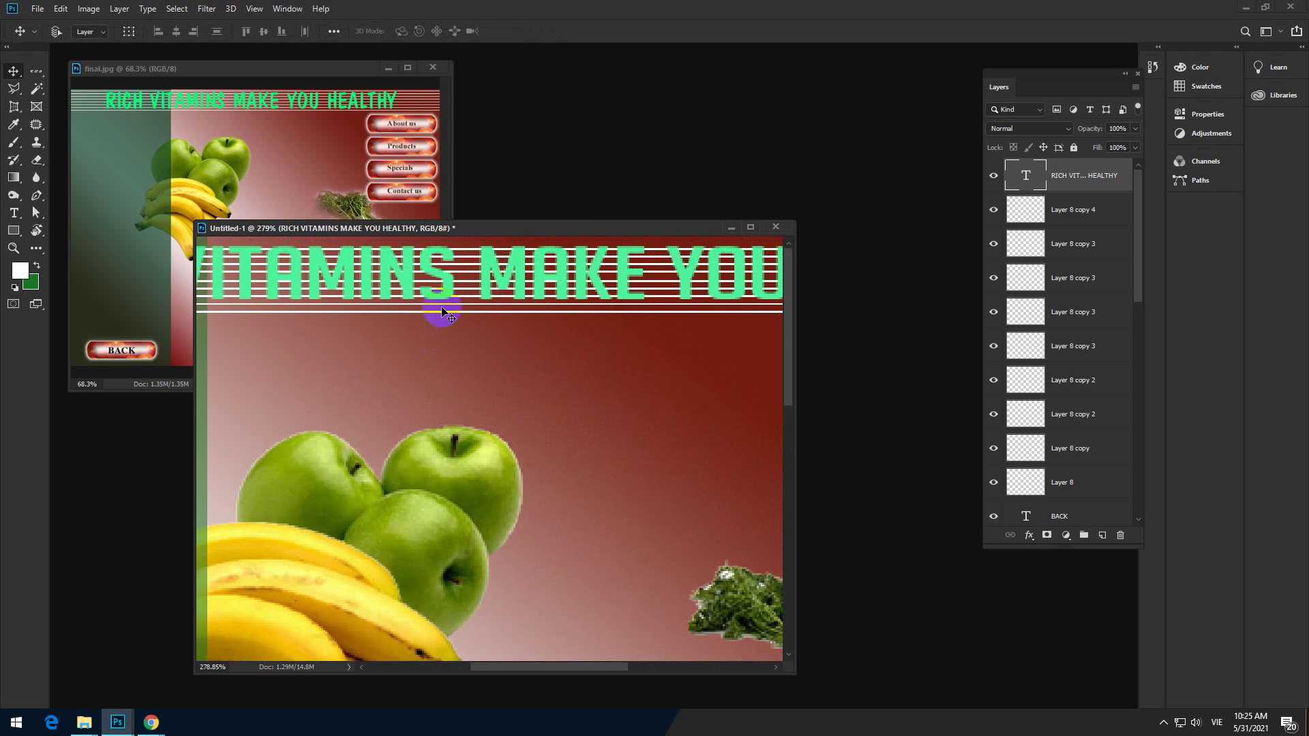
scroll(519, 334, down, 6)
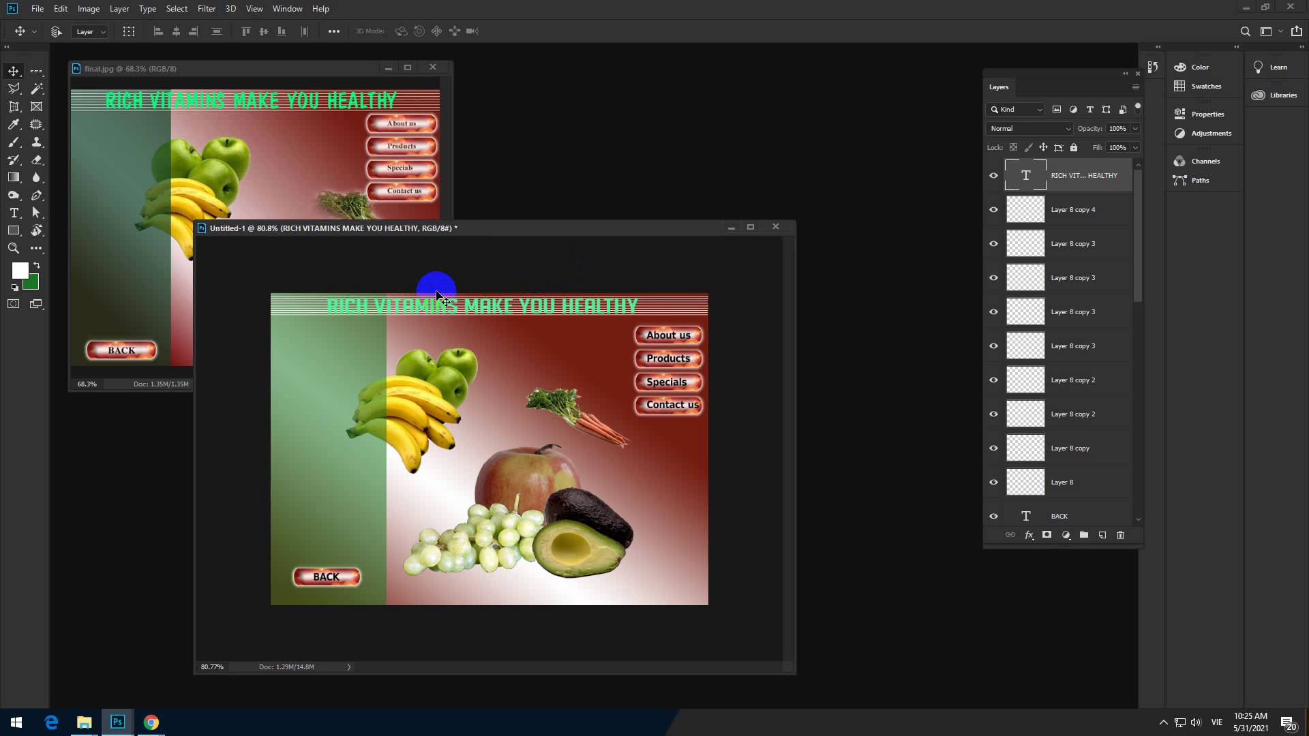
Add a white Outer Glow to the title at 100% opacity with 0% spread and 1 px size
click(1030, 536)
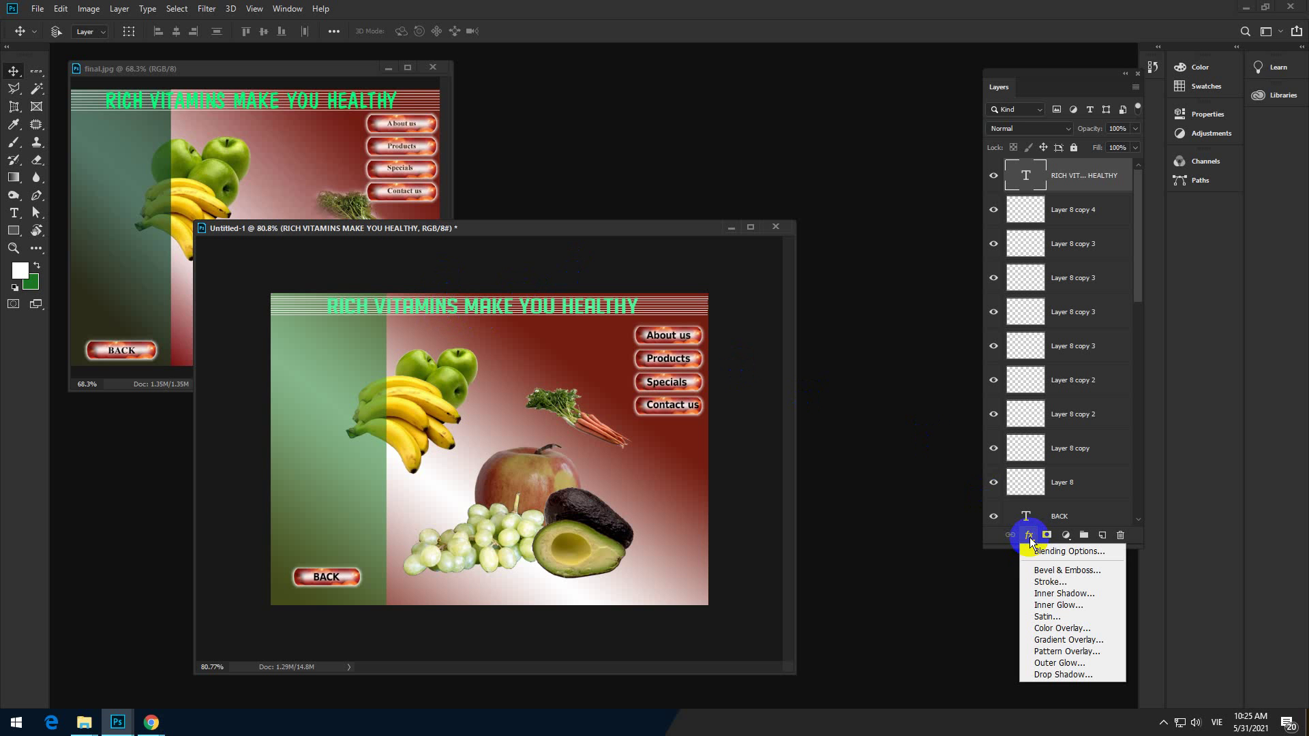
click(1030, 537)
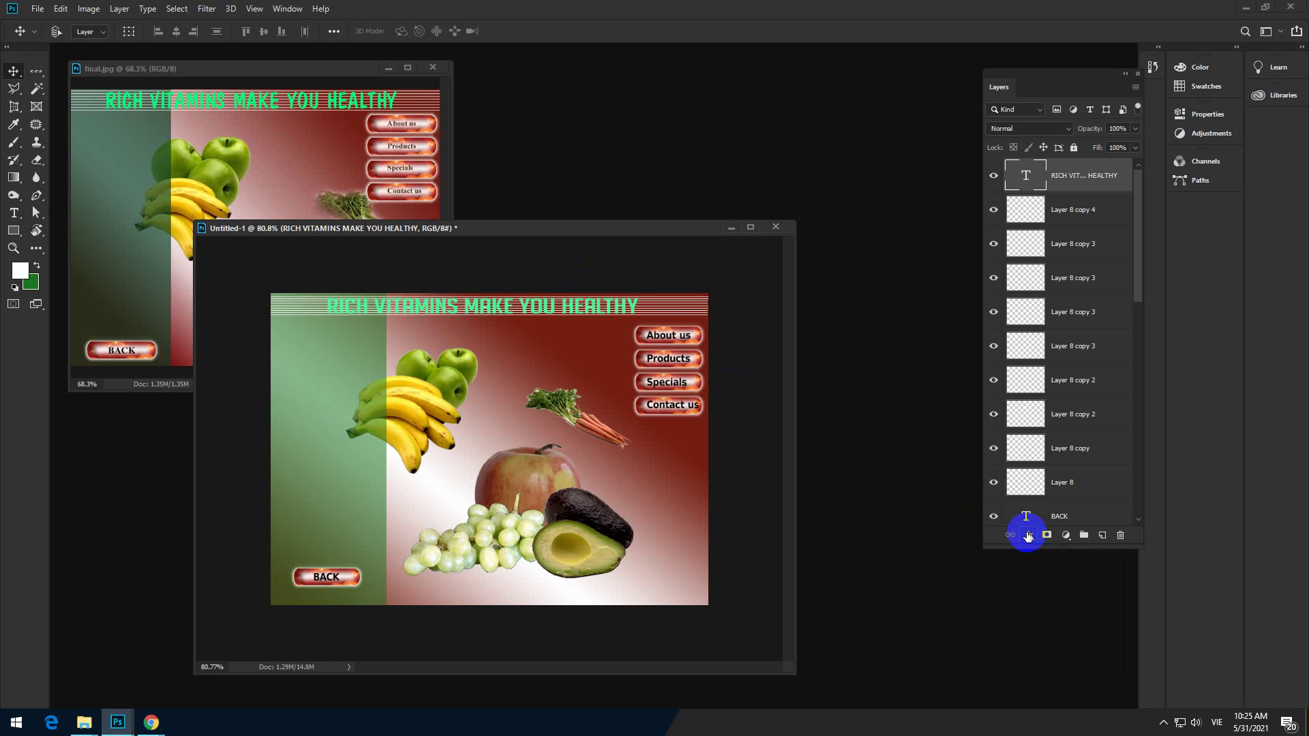
click(1029, 535)
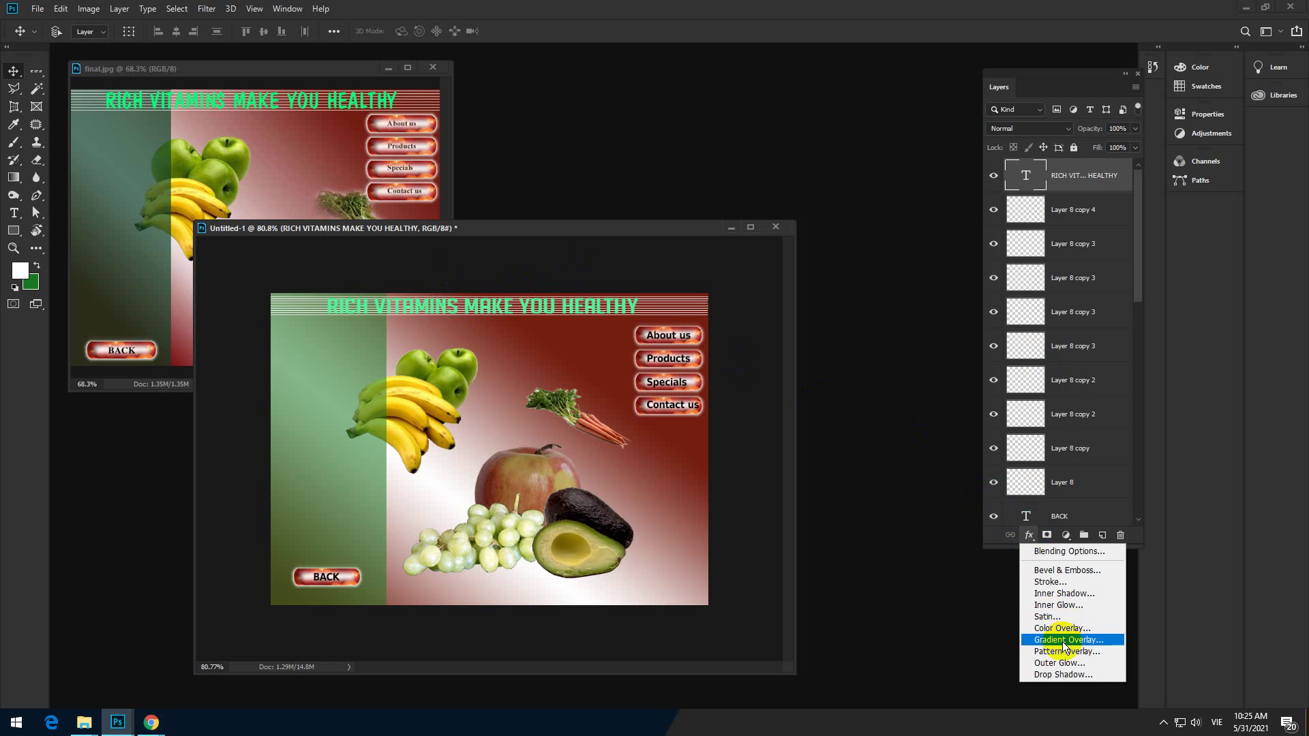
click(1059, 665)
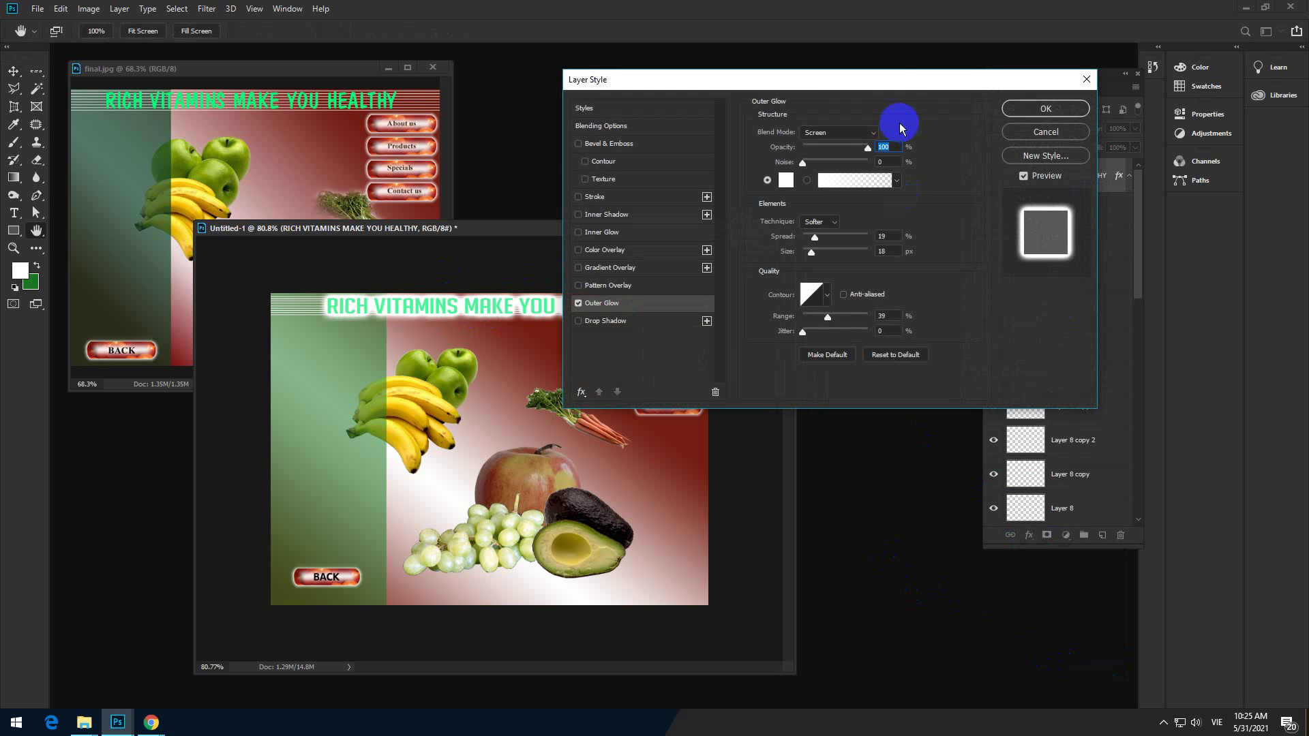
drag(902, 120, 989, 263)
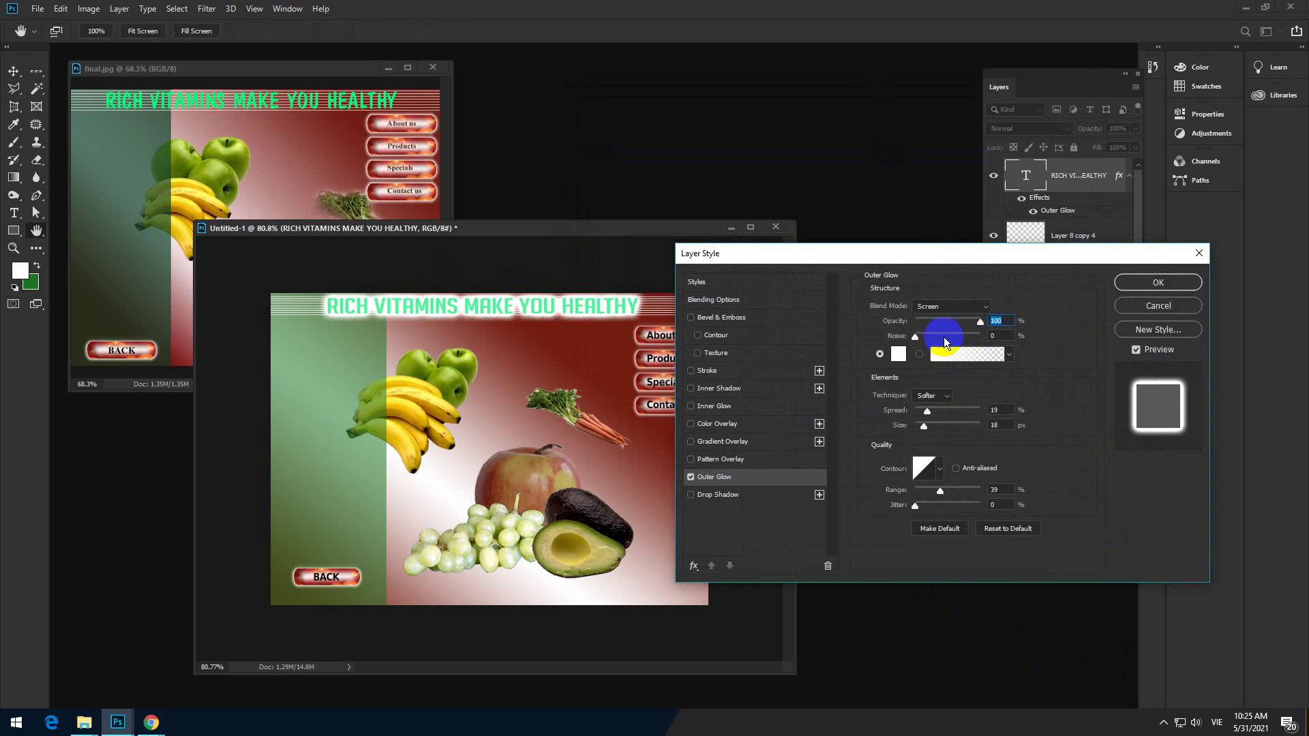
drag(925, 413, 916, 427)
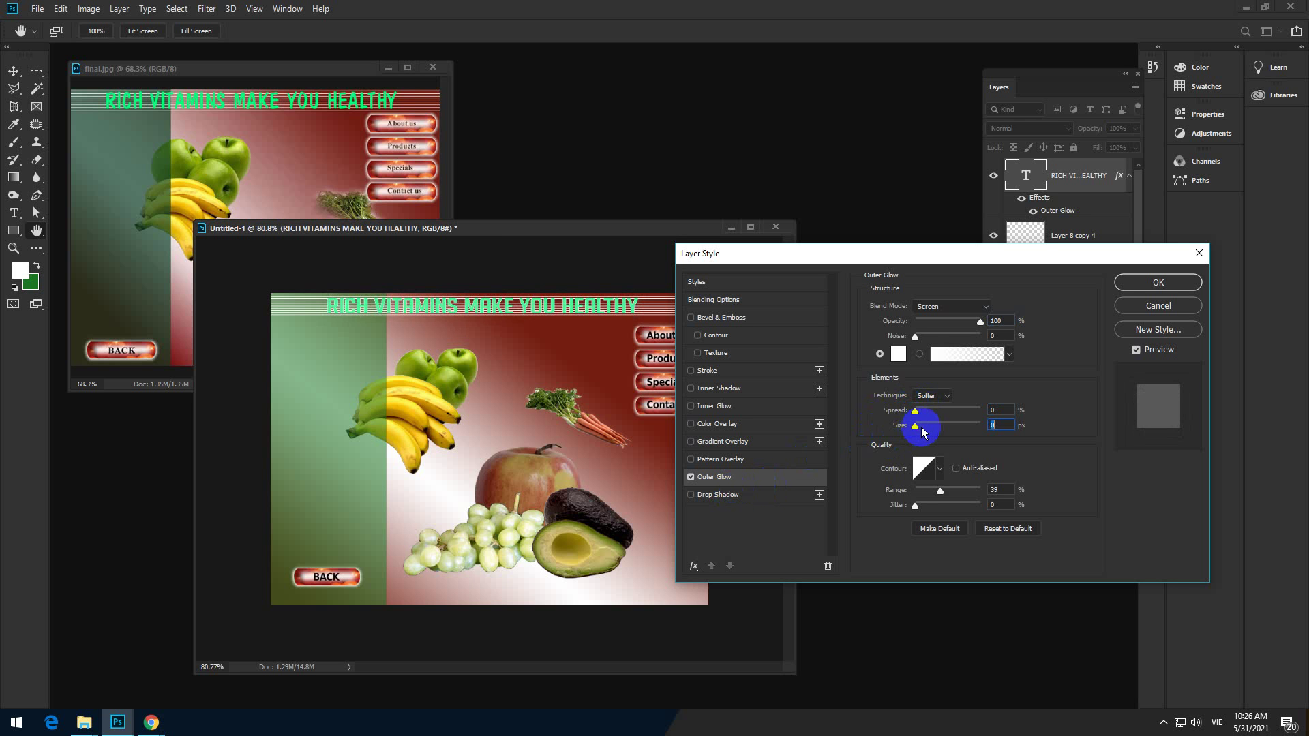
drag(915, 428, 916, 428)
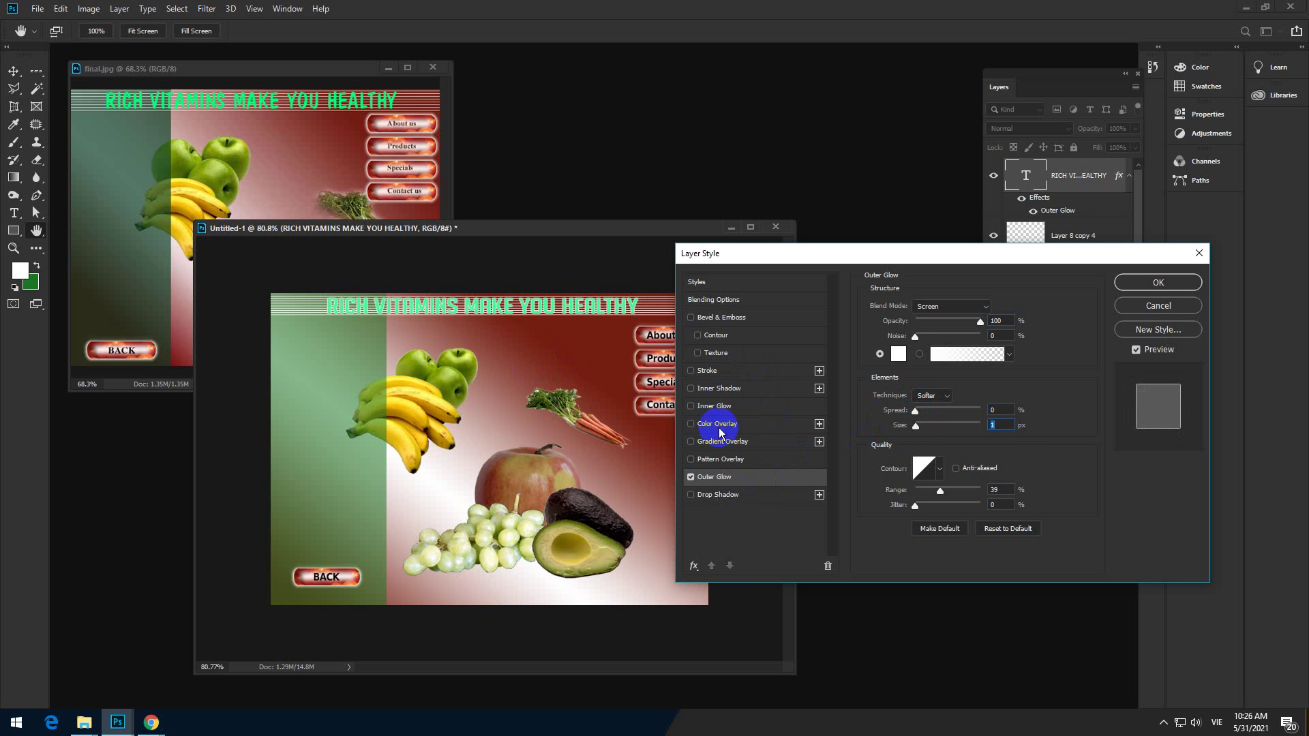
Add a black Drop Shadow to the title with 100% opacity, 34° angle, 3 px distance and 0 px size
click(710, 497)
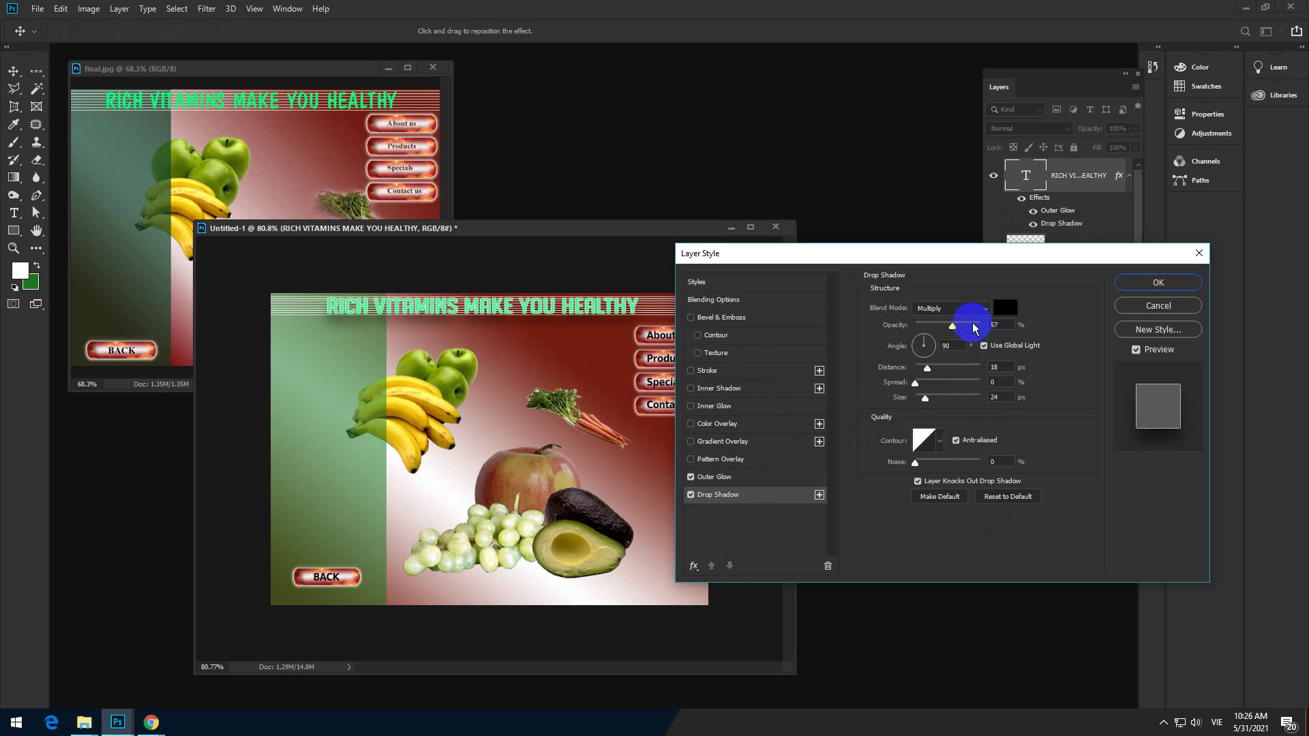
drag(964, 326, 982, 326)
drag(924, 402, 937, 347)
click(495, 326)
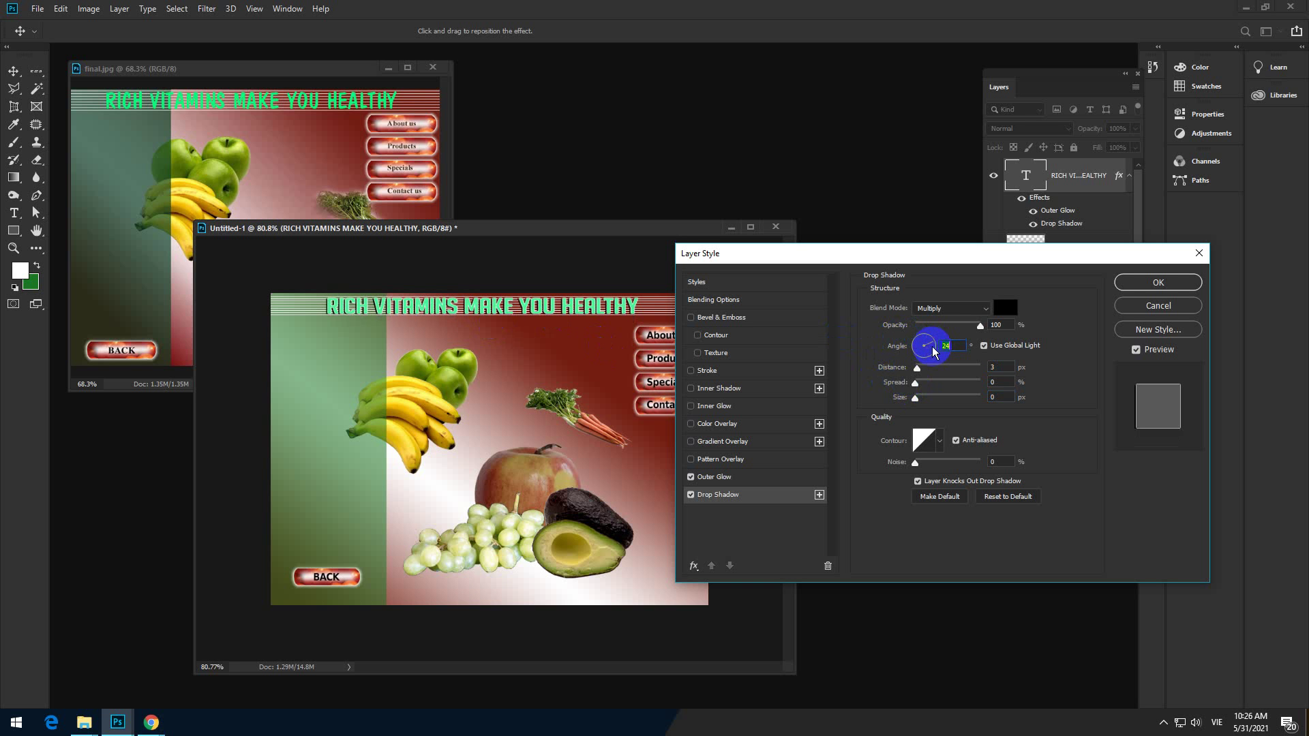
drag(933, 352, 935, 351)
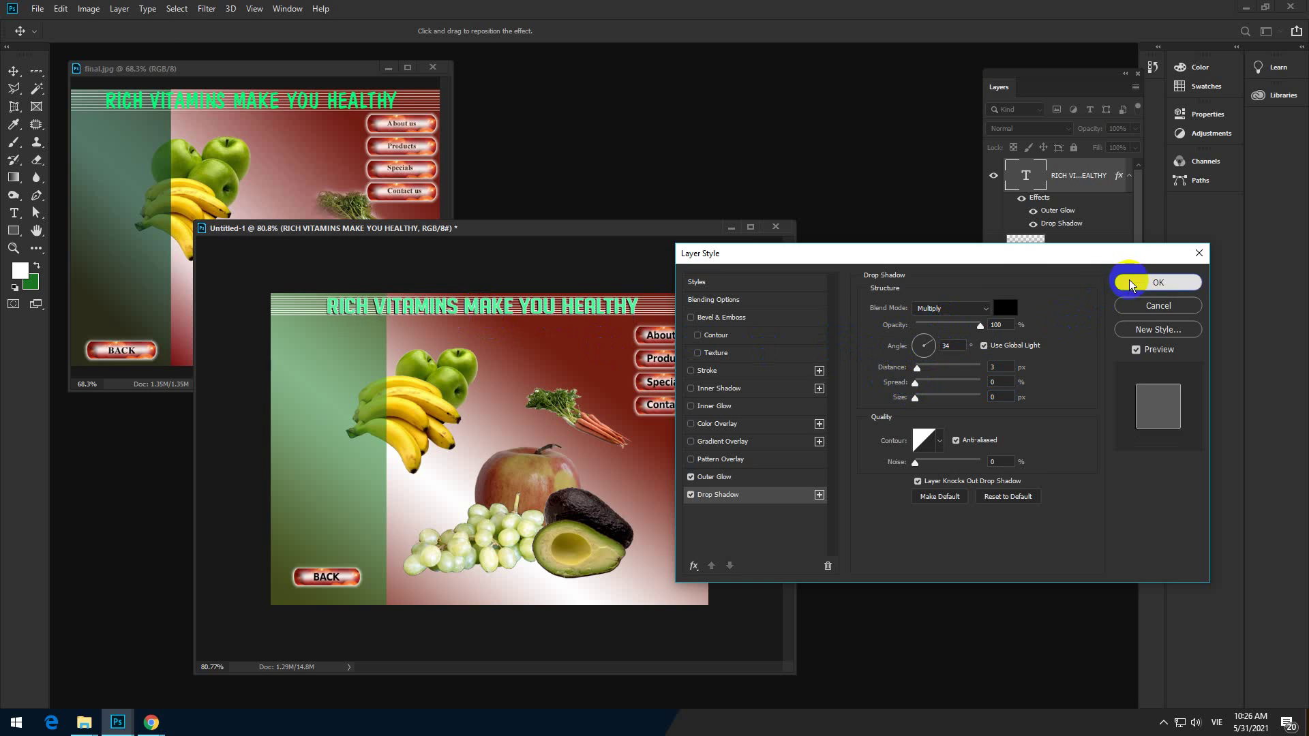
click(1153, 282)
Compare the title with final.jpg and change its font to Buxton Sketch
scroll(534, 379, up, 1)
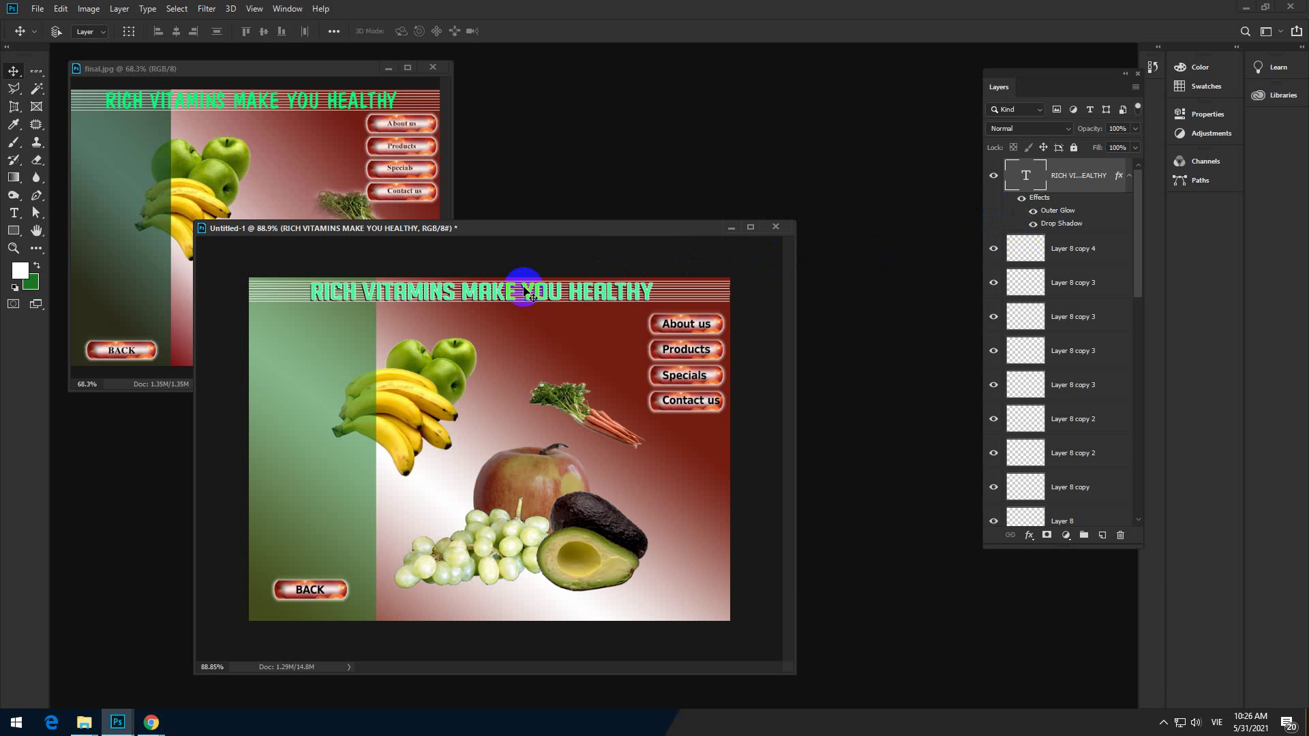
drag(561, 232, 827, 220)
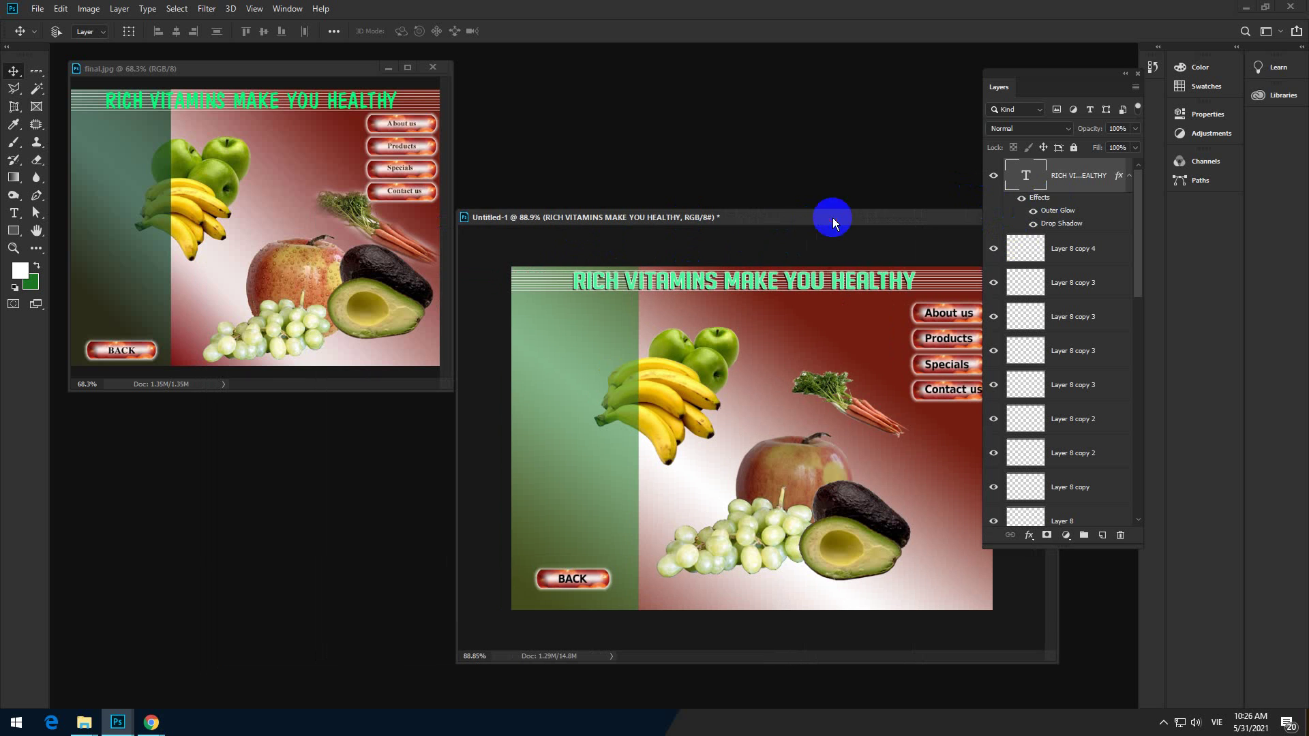
double_click(1026, 176)
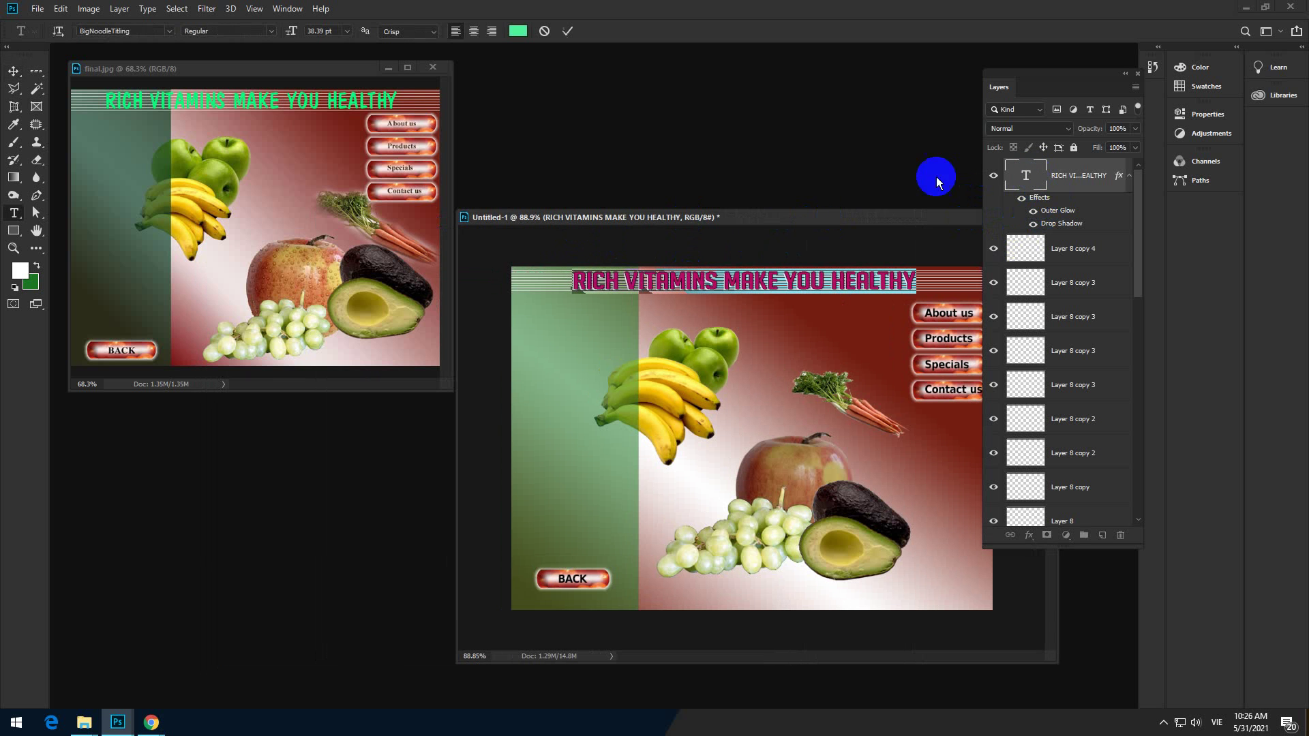
click(169, 30)
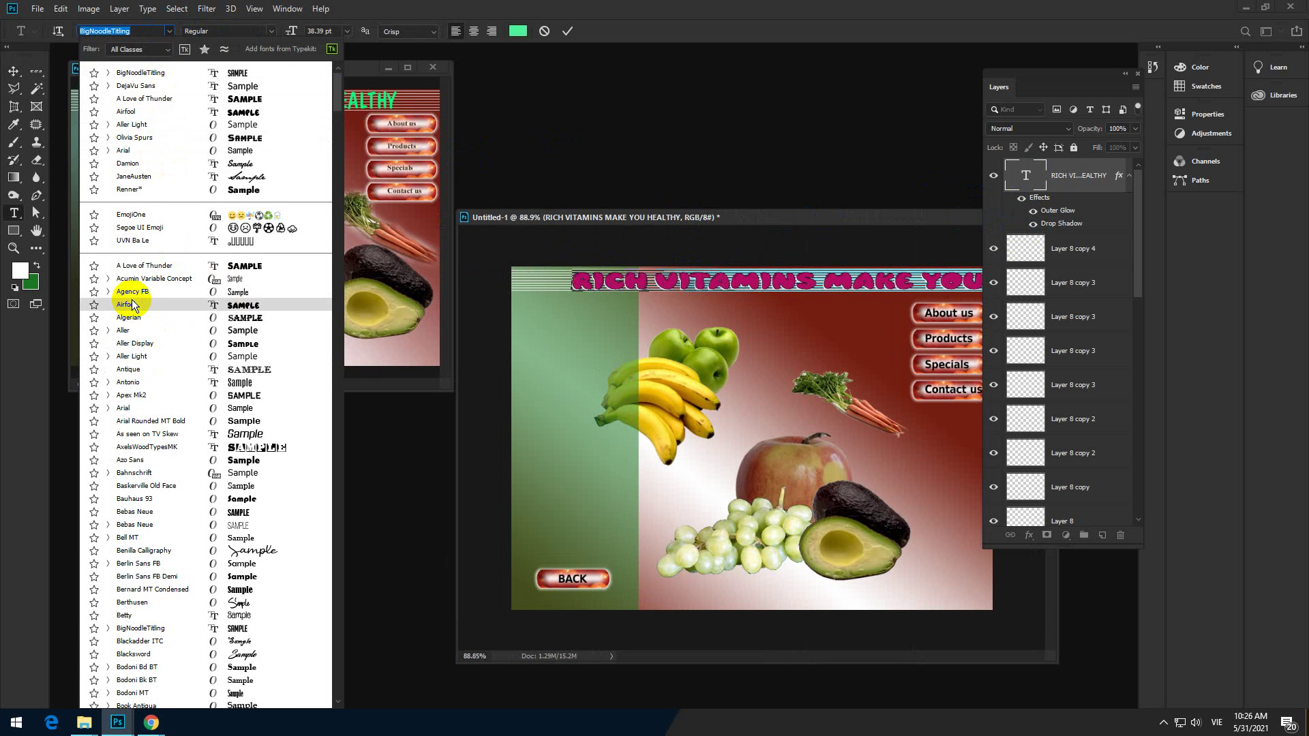
scroll(127, 317, down, 4)
scroll(157, 461, down, 1)
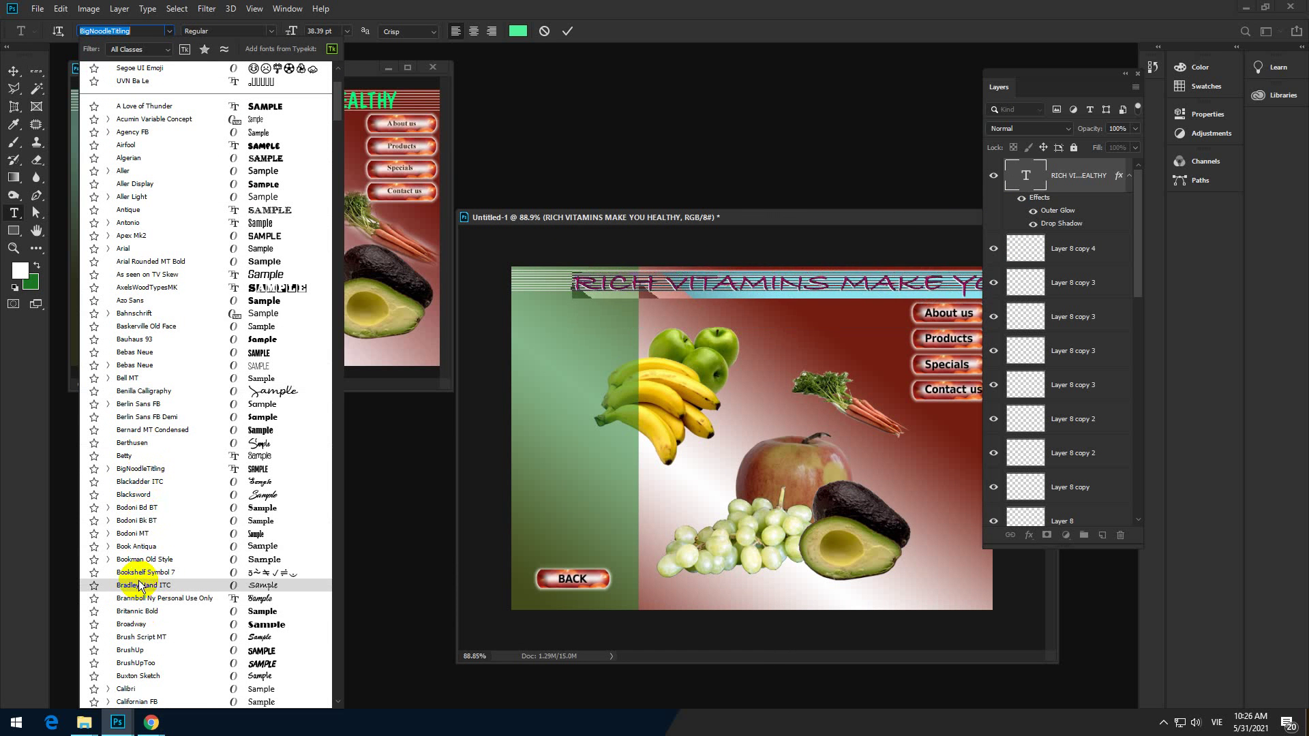
scroll(144, 608, down, 3)
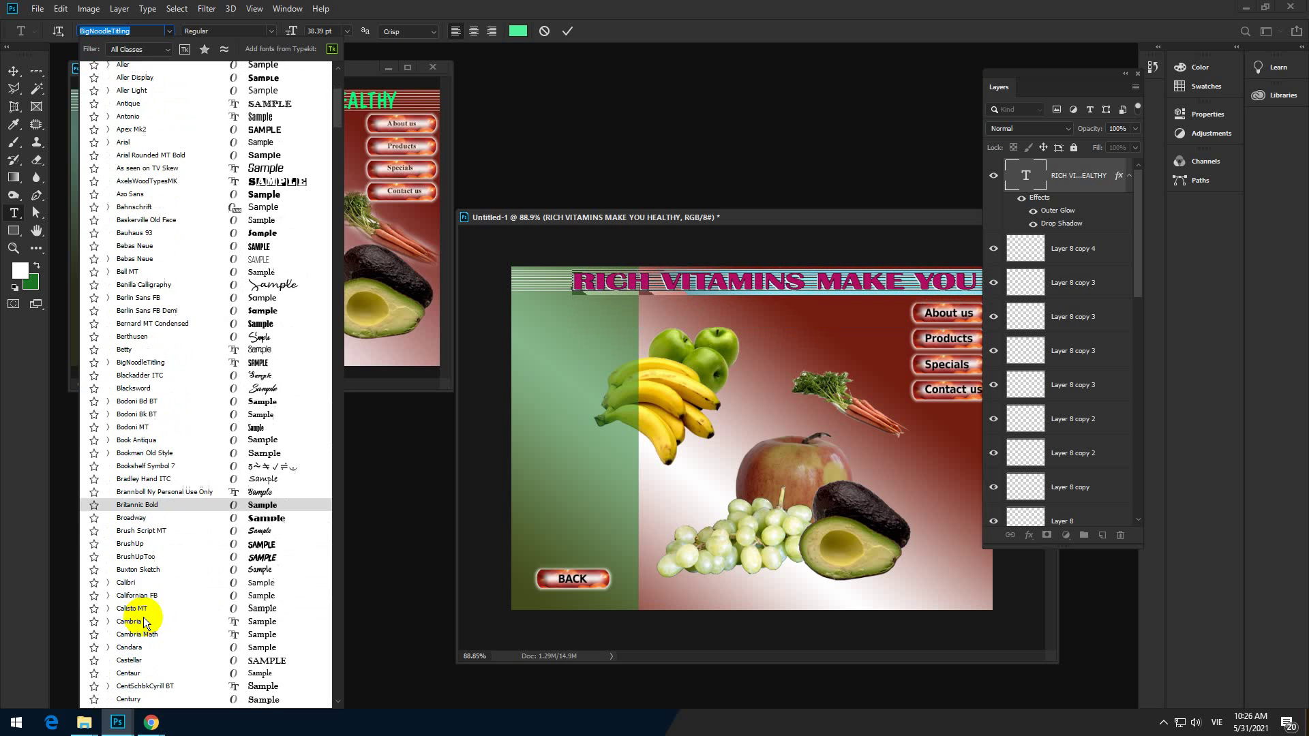
click(129, 570)
drag(704, 218, 481, 221)
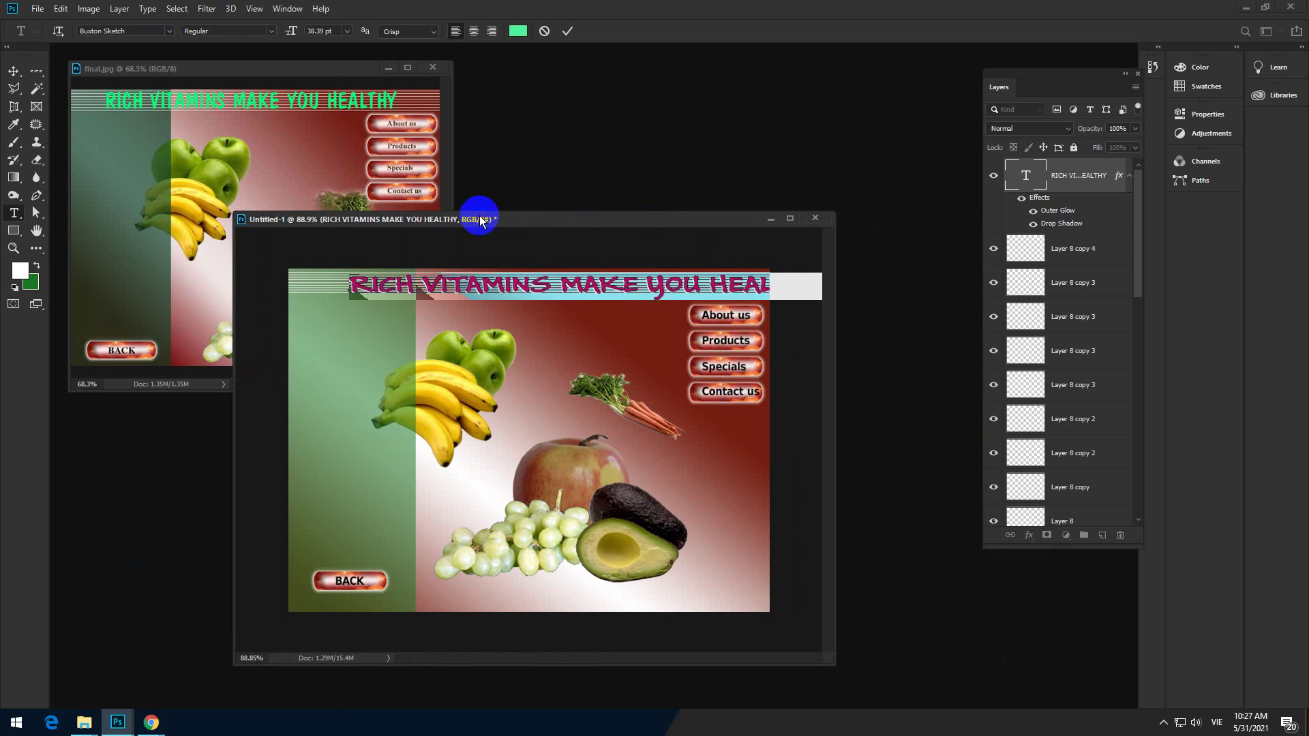
click(567, 31)
Narrow the title to 65.90% of its width and move it slightly right and up to center it on the stripes
key(ctrl+t)
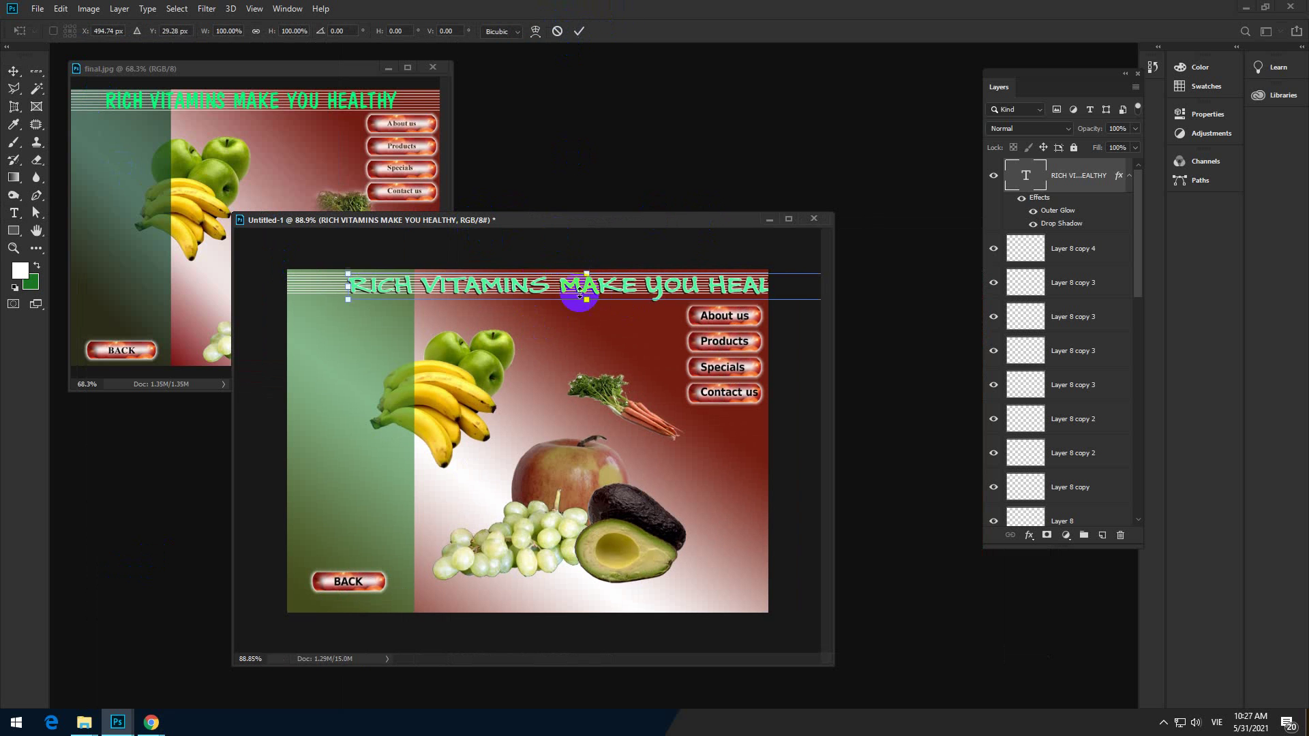
scroll(584, 292, down, 2)
drag(730, 332, 609, 327)
scroll(584, 338, up, 2)
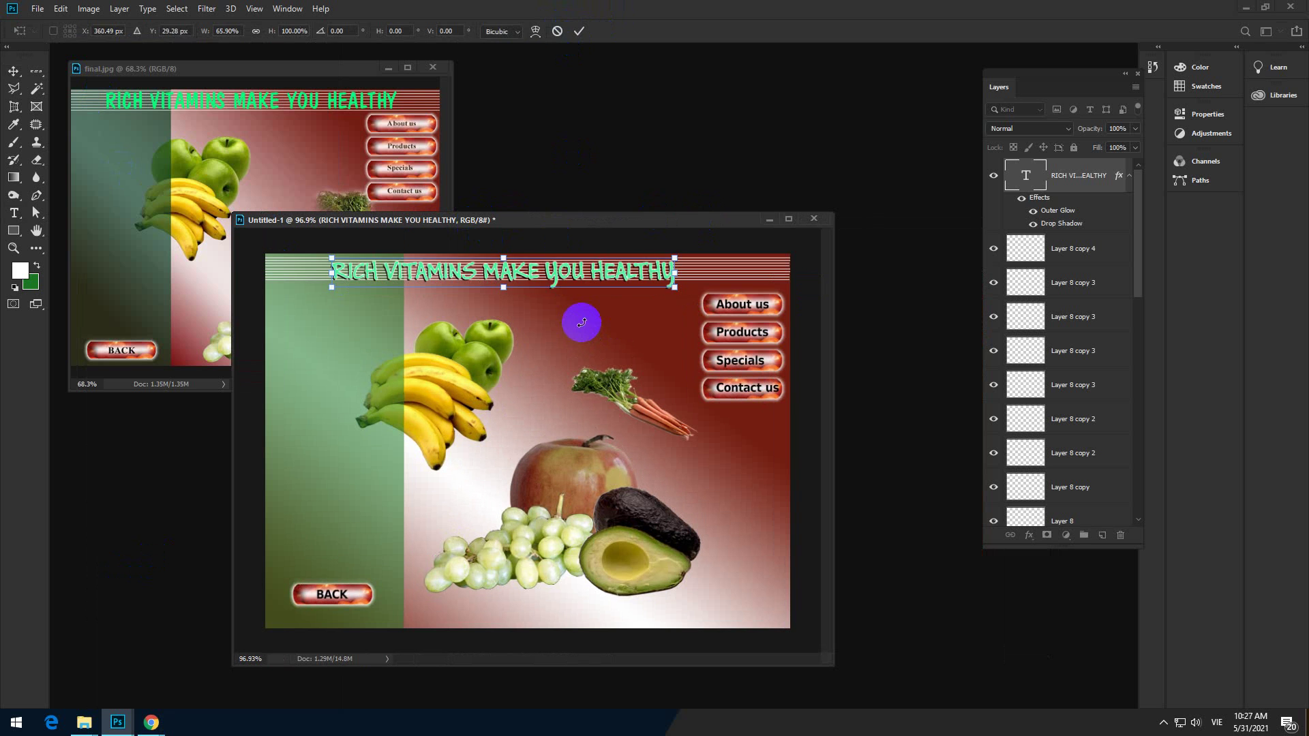
key(Return)
drag(549, 279, 575, 278)
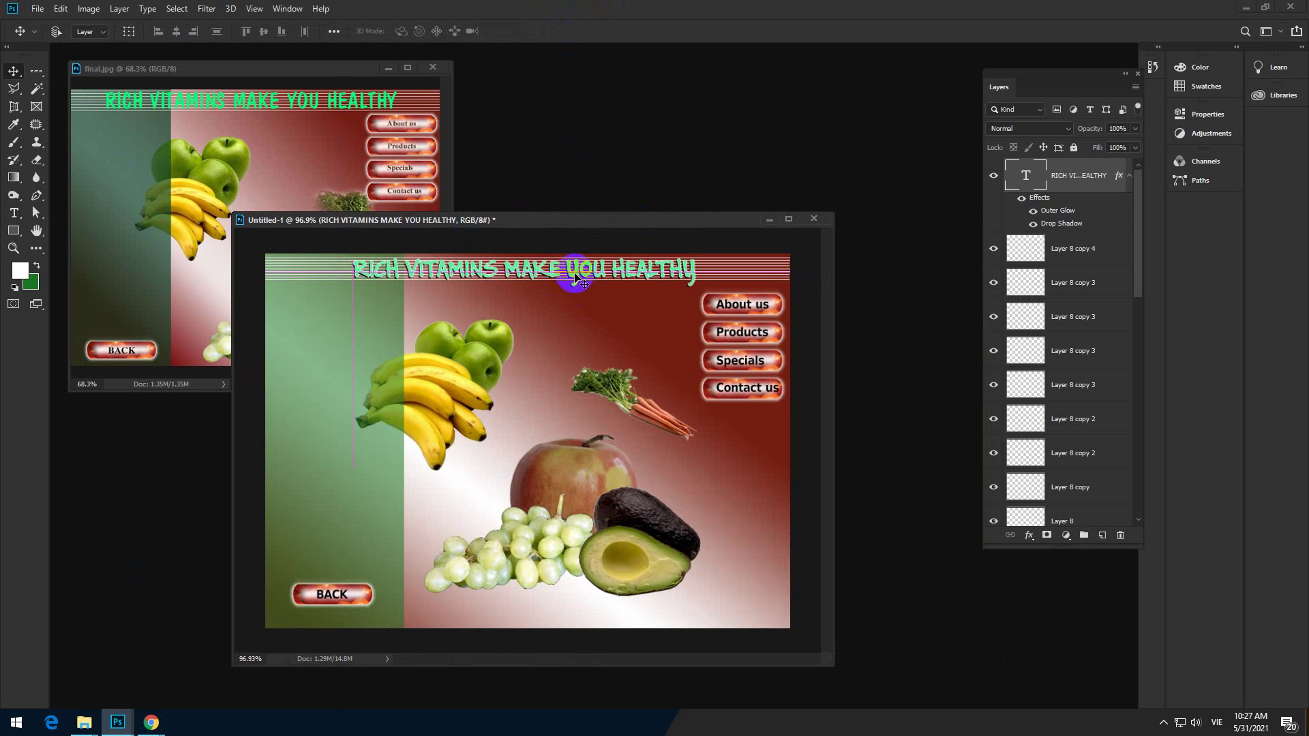
Compare the carrots with final.jpg, enlarge the Layer 4 carrots slightly, and shift them right and down
scroll(631, 322, down, 1)
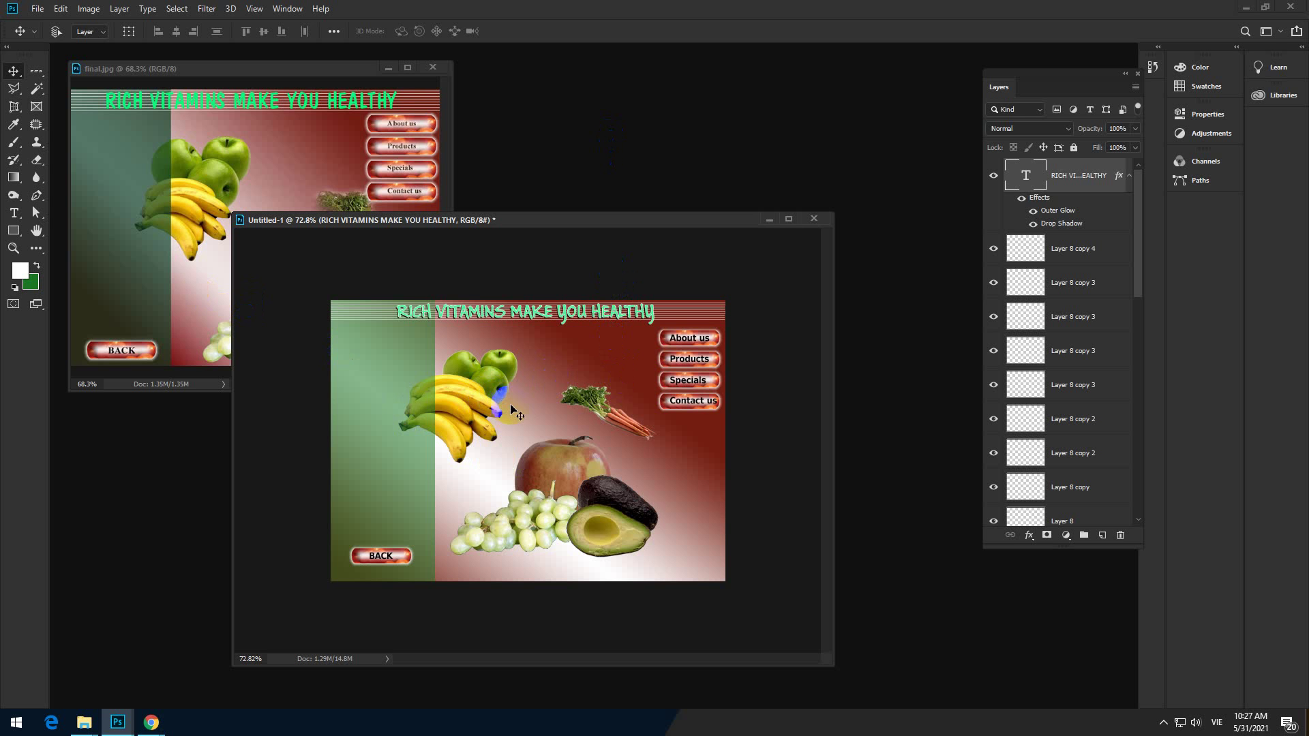
drag(423, 218, 355, 305)
click(374, 255)
click(578, 518)
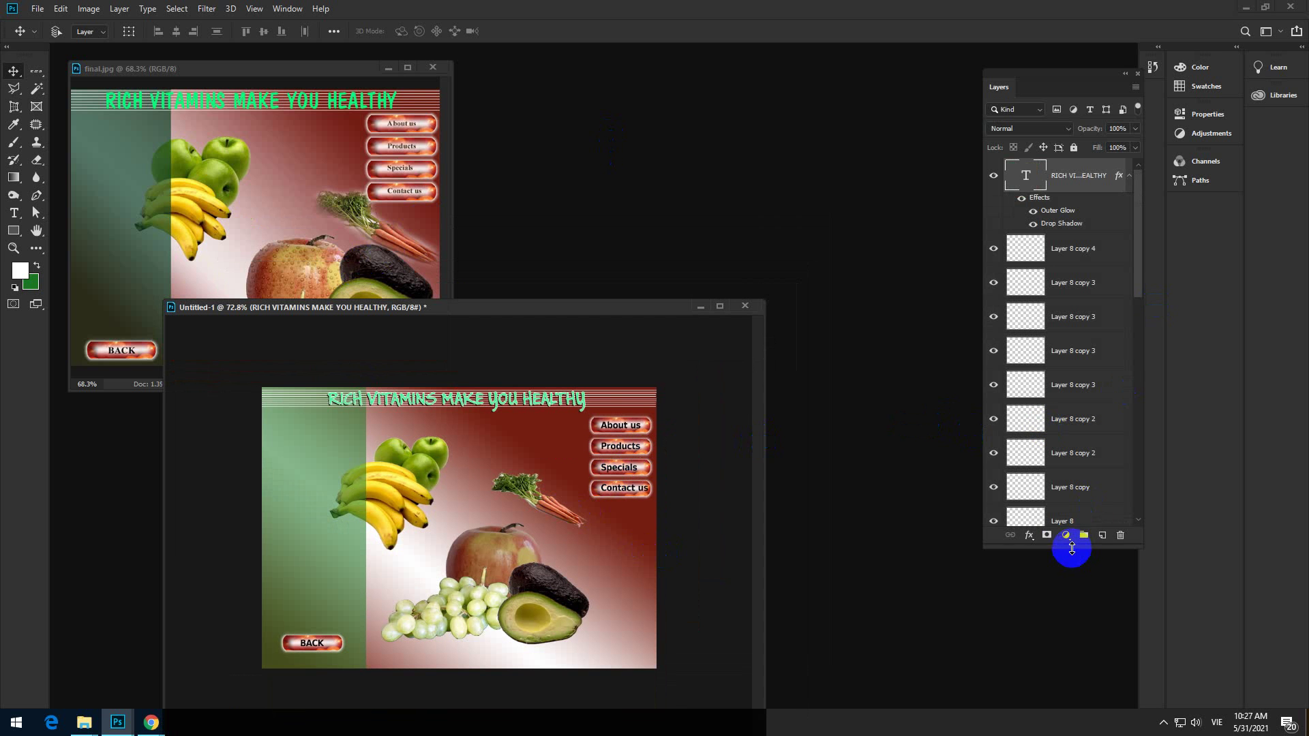
drag(1072, 549, 1069, 716)
scroll(1062, 599, down, 10)
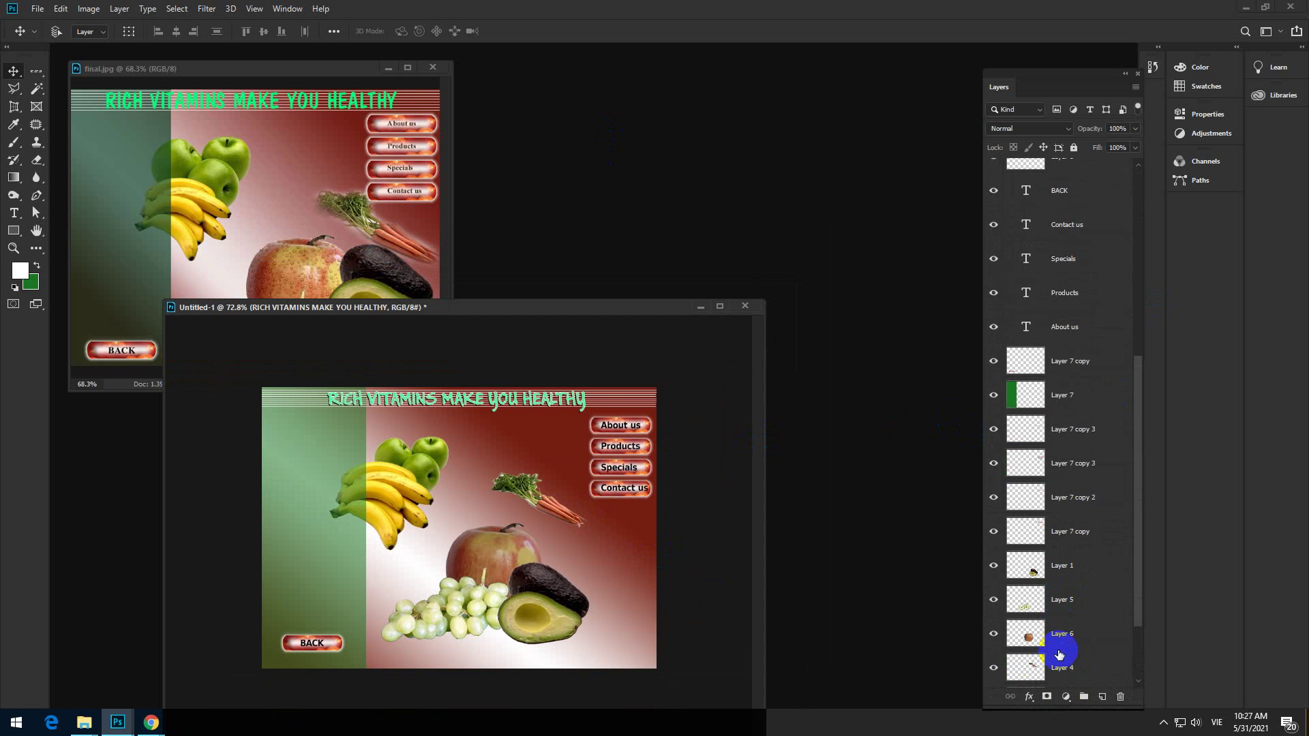
click(1061, 666)
key(ctrl+t)
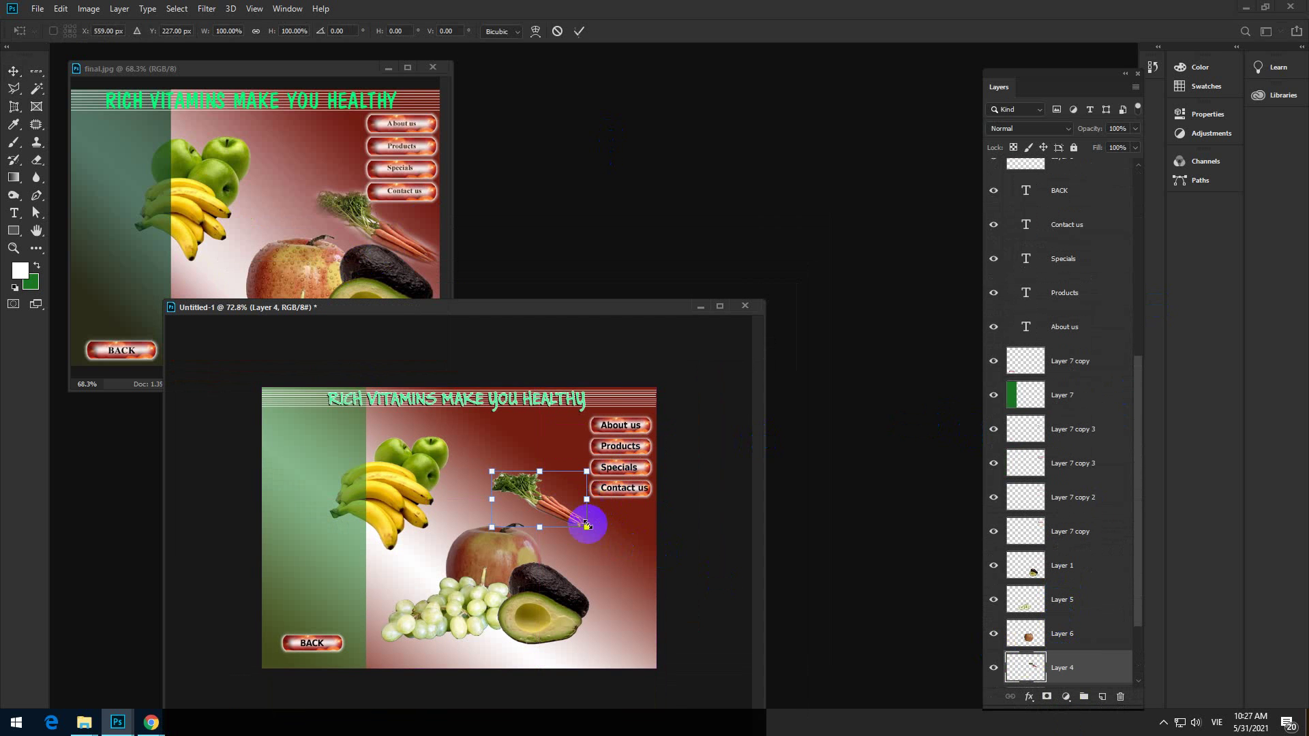
drag(589, 529, 622, 551)
click(969, 695)
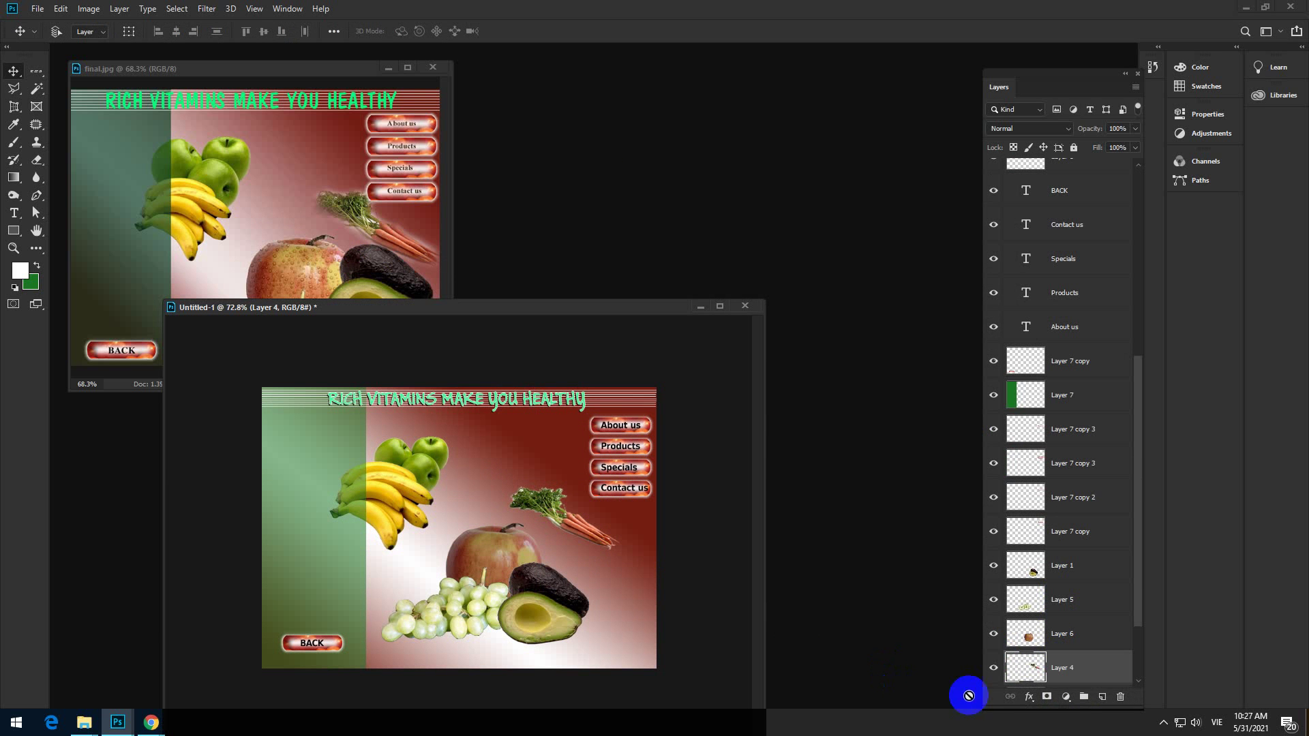
Add a white Outer Glow to the Layer 4 carrots
click(1029, 696)
key(Escape)
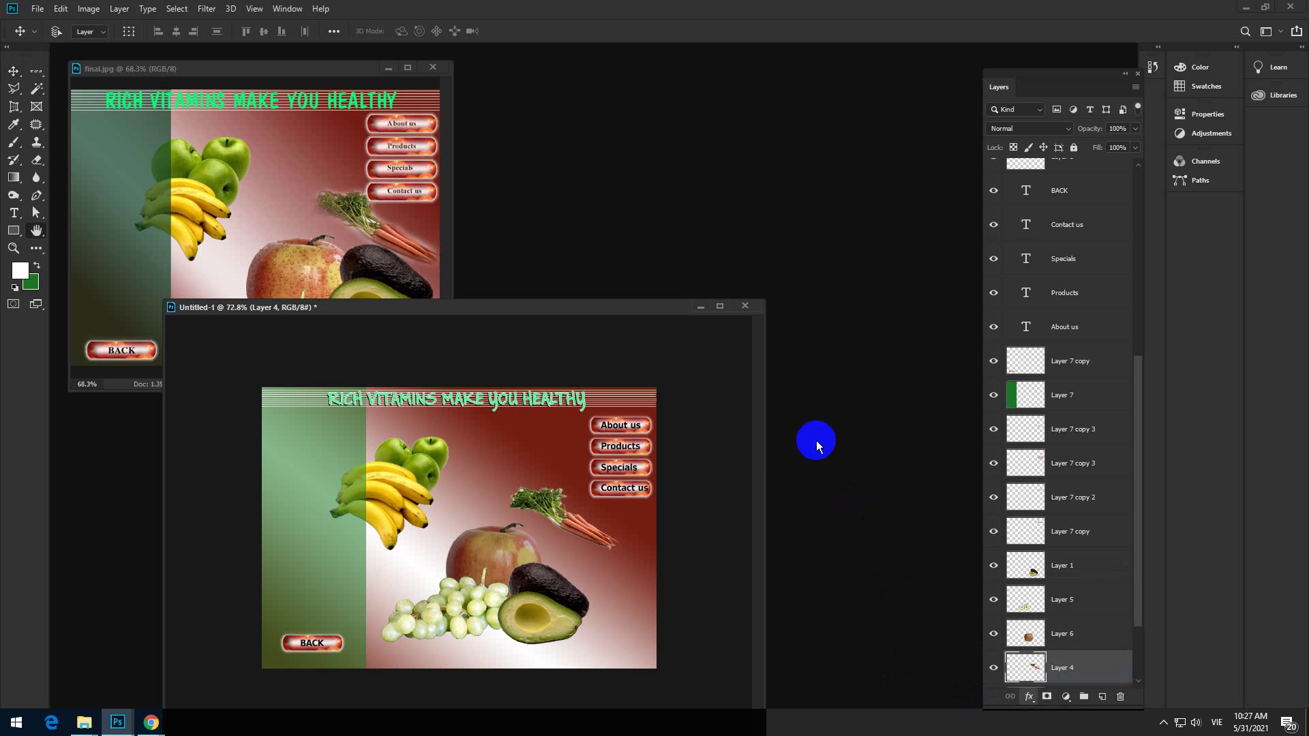
drag(916, 431, 919, 431)
click(1158, 283)
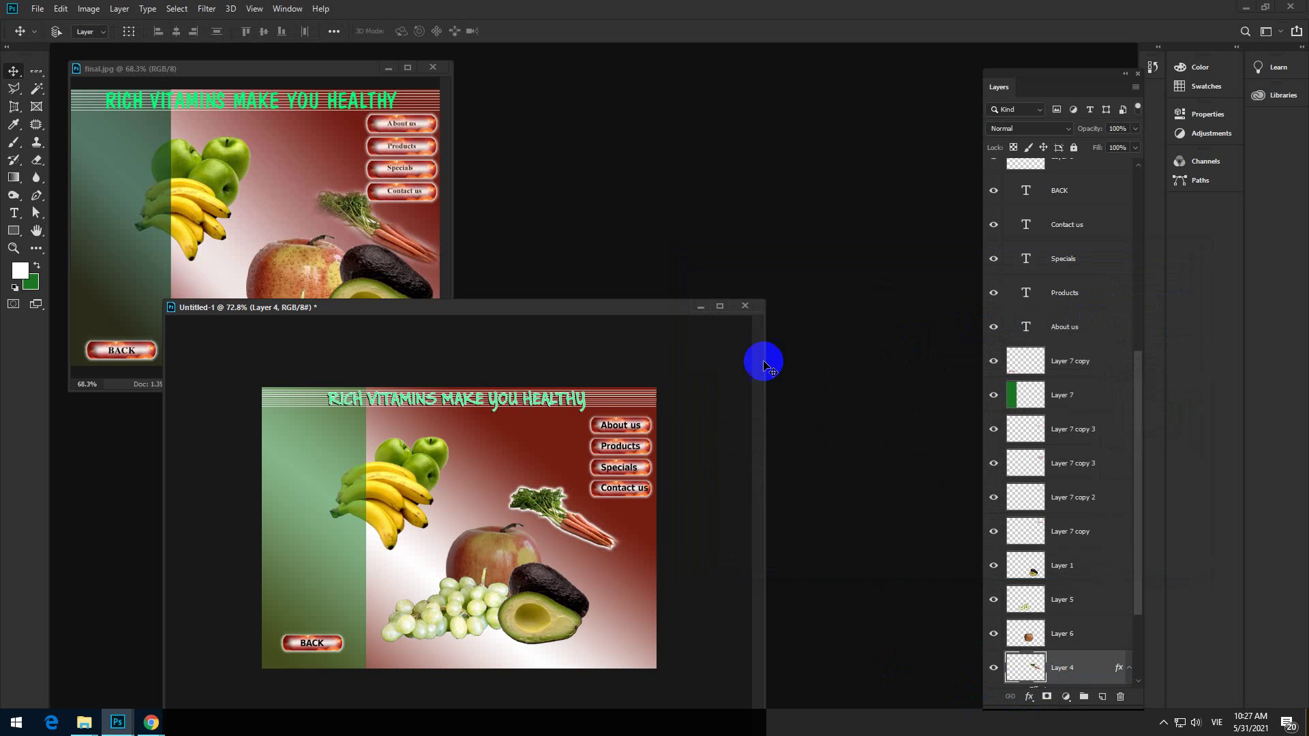
Examine the surface effect on the apple in final.jpg and compare it with the plain apple in Untitled-1
drag(561, 308, 776, 158)
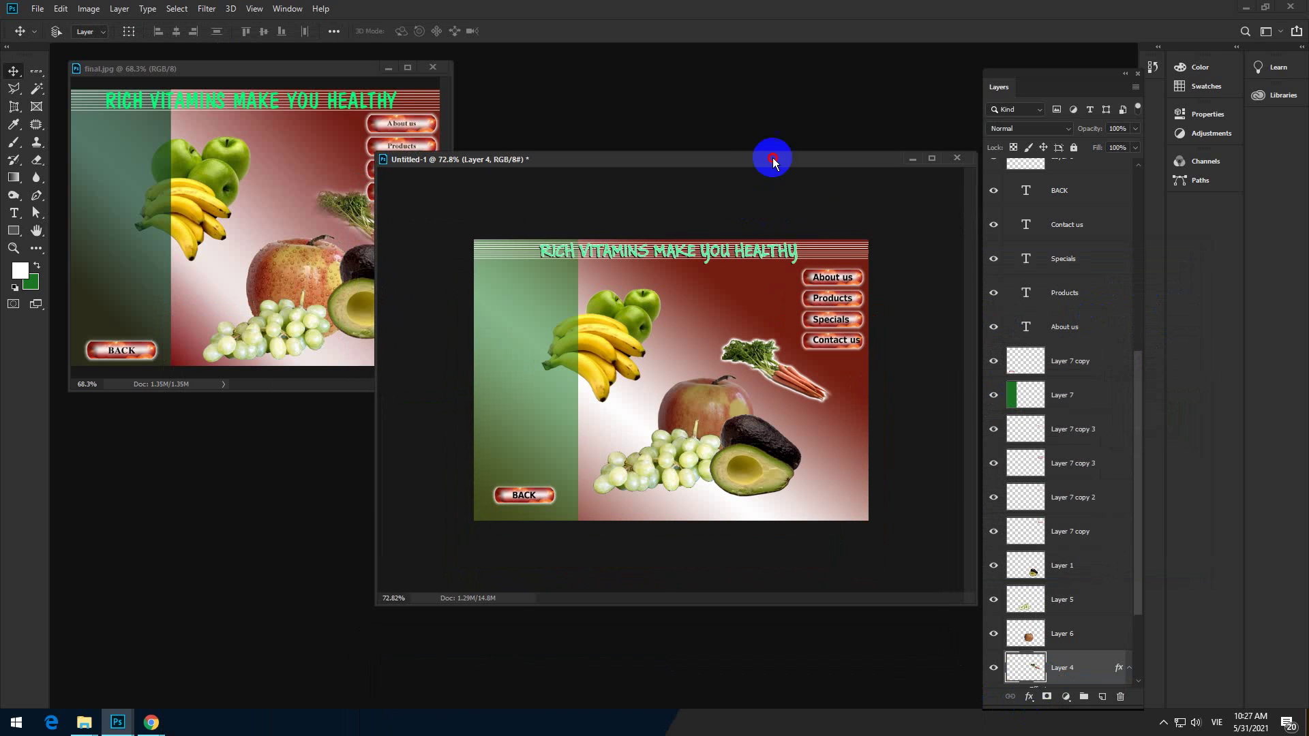
click(316, 276)
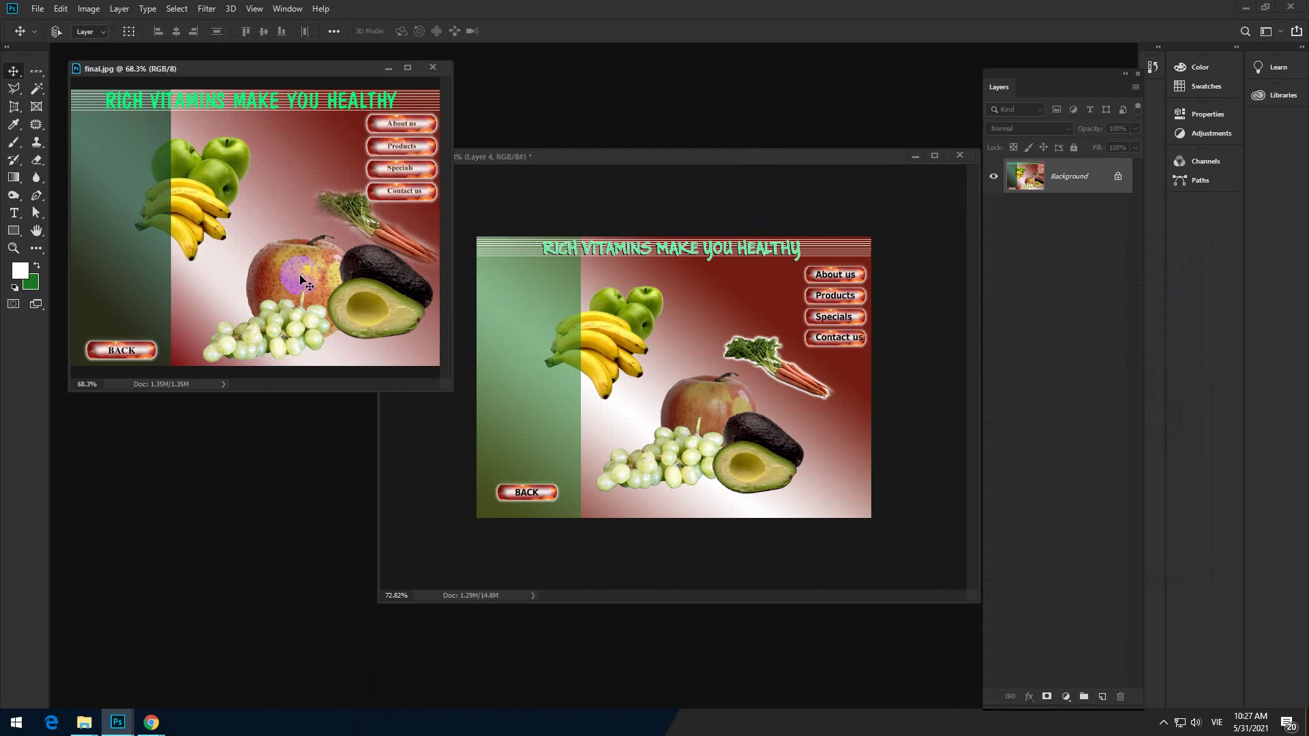
scroll(300, 278, up, 3)
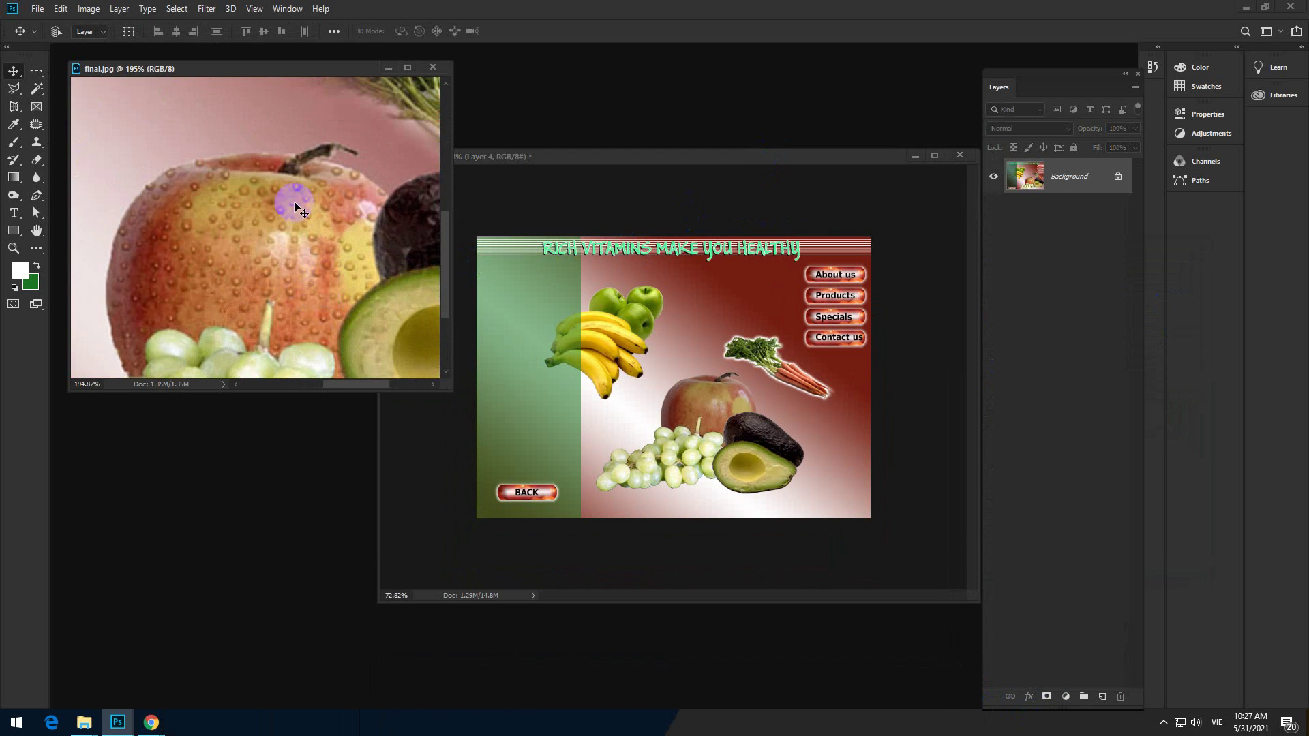
scroll(294, 204, down, 3)
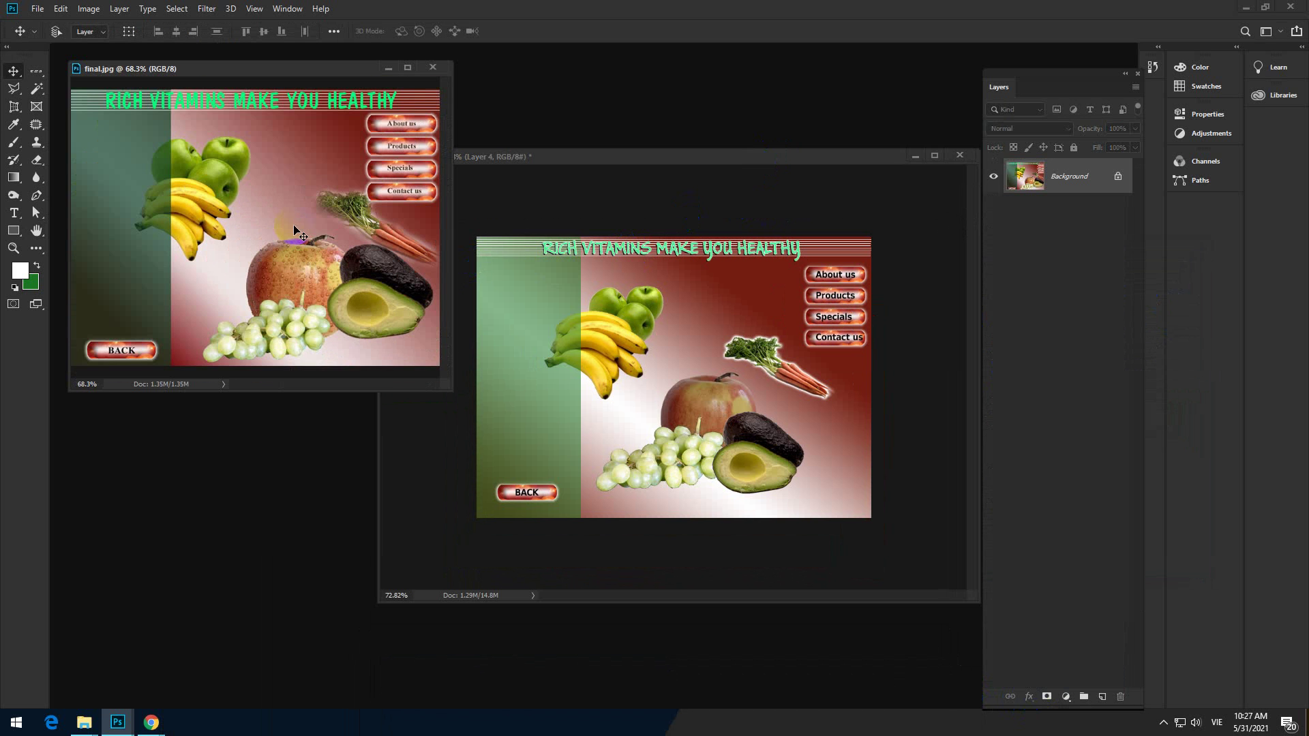
scroll(295, 232, up, 1)
drag(587, 153, 467, 128)
scroll(512, 283, up, 2)
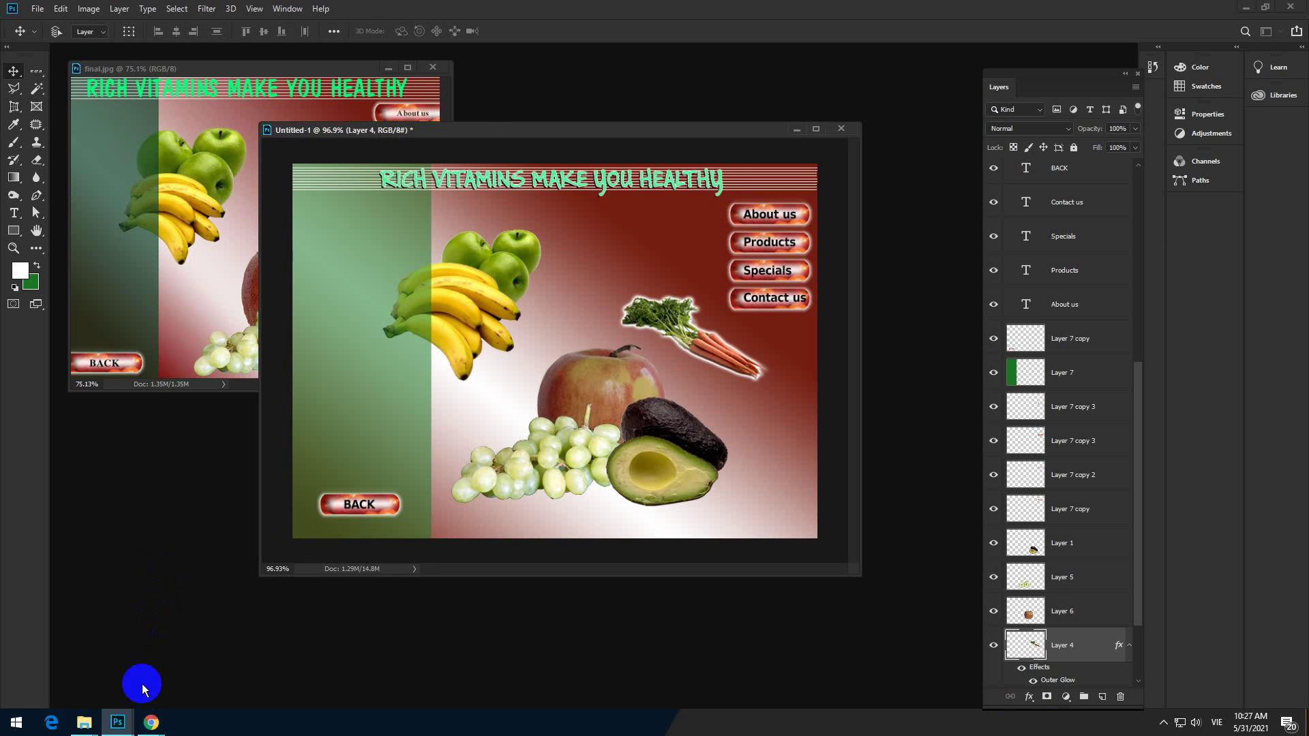
Switch to File Explorer and open folder 02 inside Lesson 31-5-2021 > Lesson08 to locate Water_drop.asl
mouse_move(83, 723)
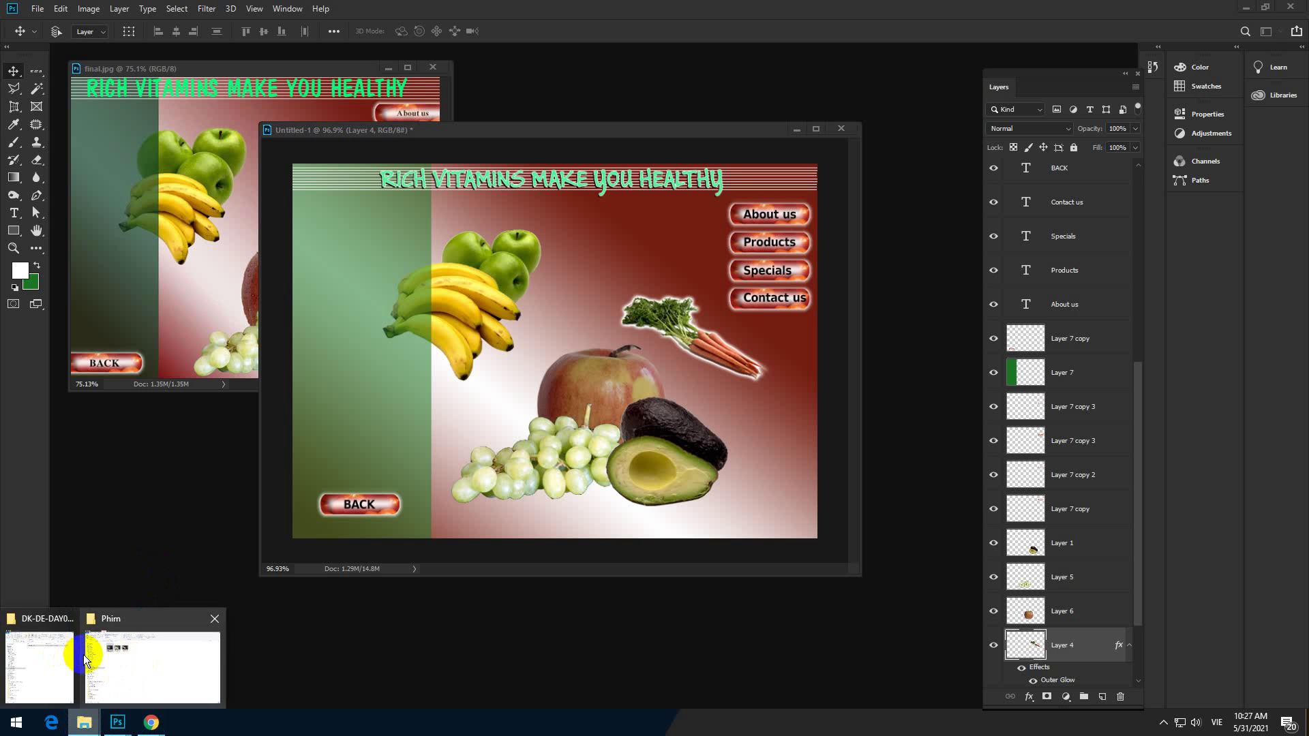
click(84, 660)
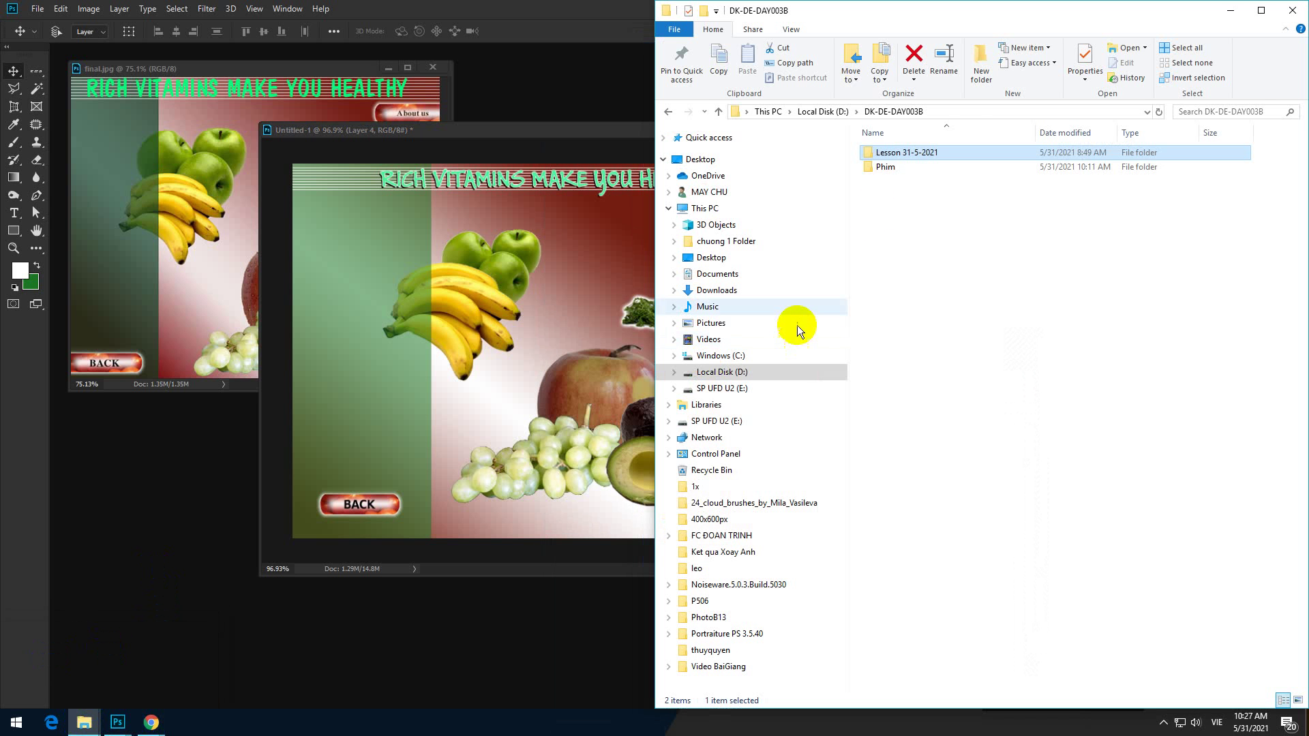
double_click(904, 153)
click(900, 156)
double_click(900, 155)
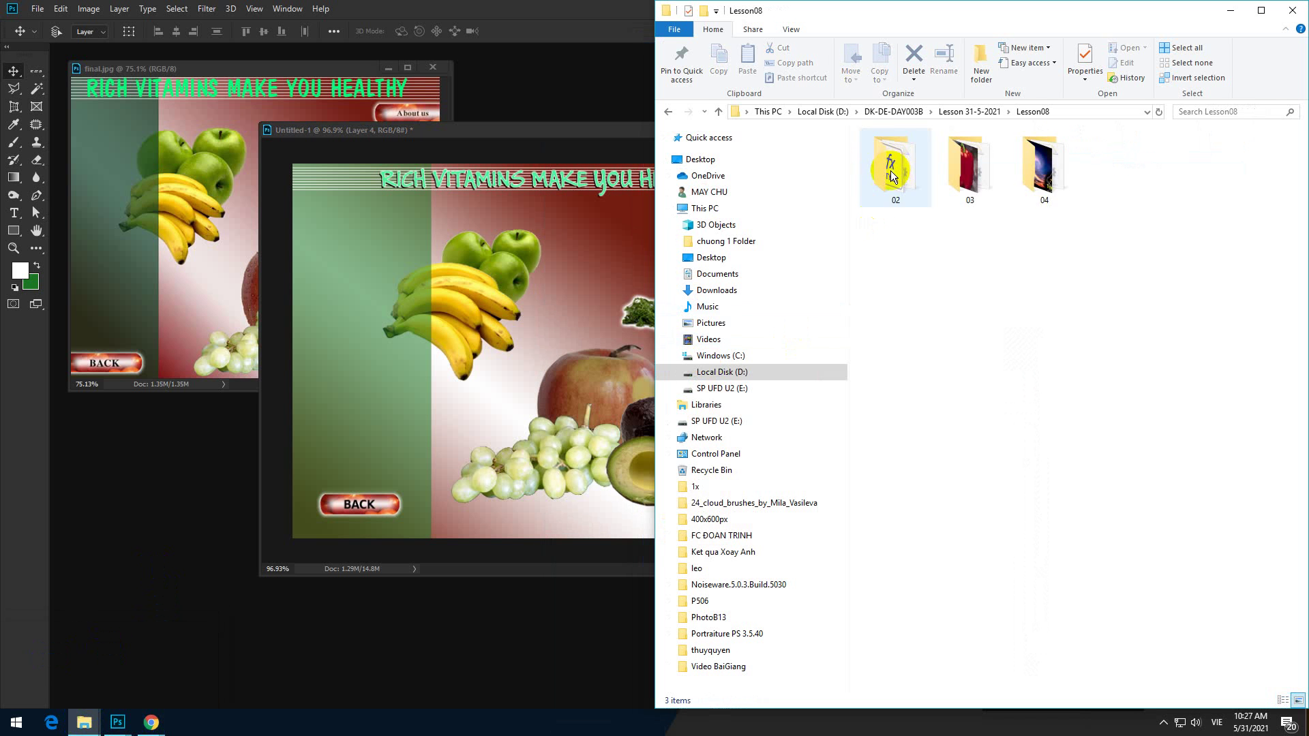
double_click(897, 169)
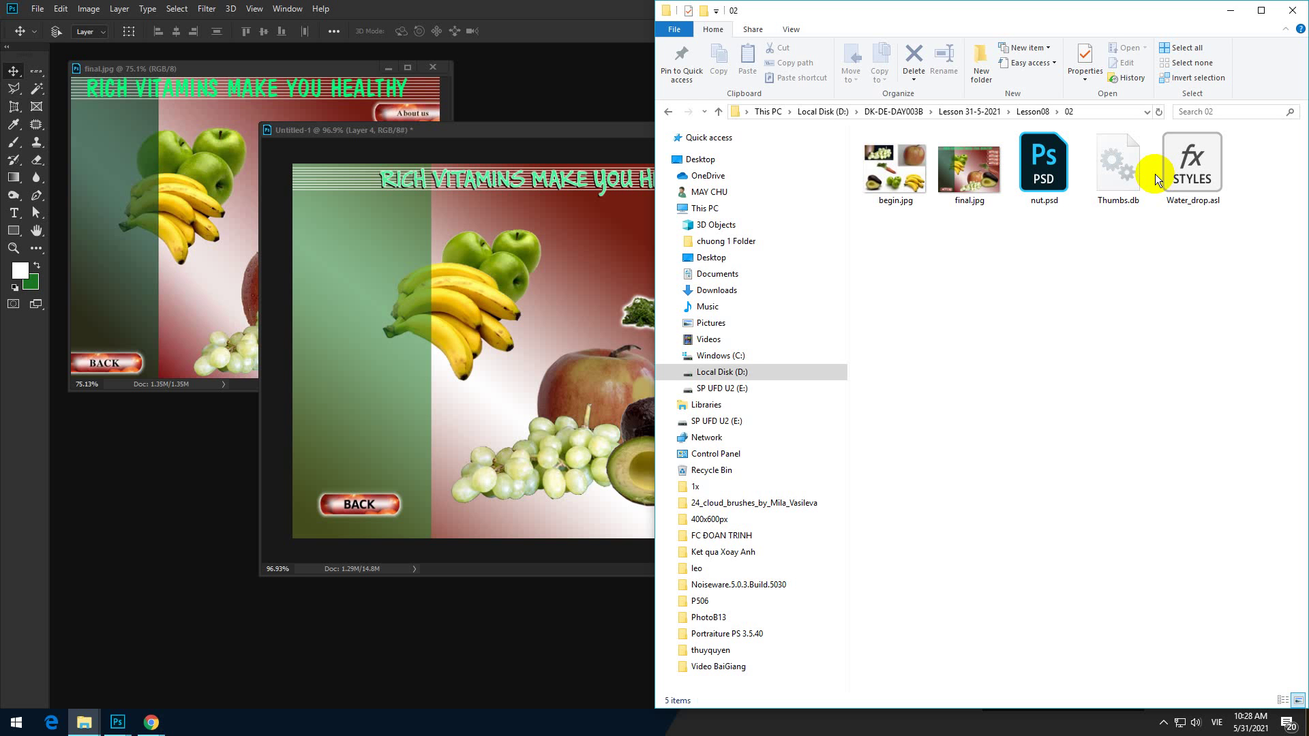
Switch back to Photoshop, show the Styles panel, and place it enlarged beside the Untitled-1 document
drag(313, 135, 232, 146)
click(287, 8)
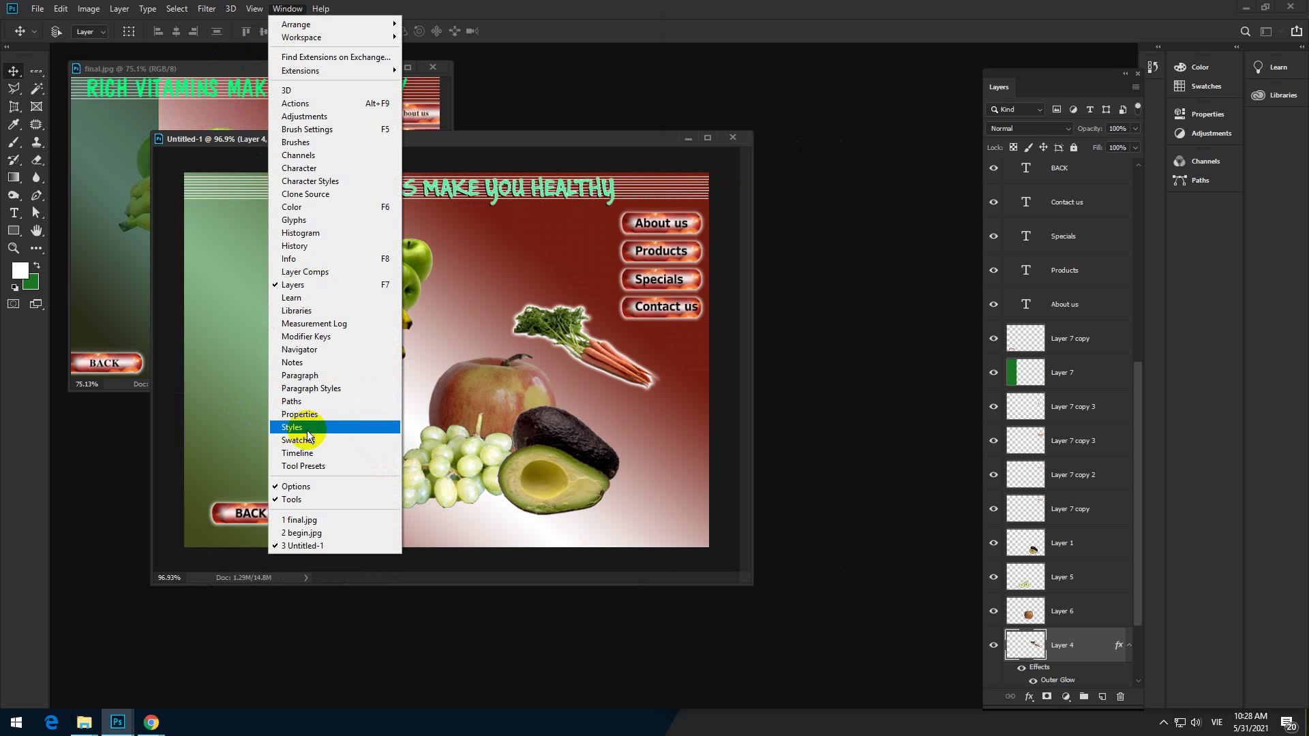
click(321, 427)
drag(1099, 108, 779, 117)
drag(832, 222, 842, 607)
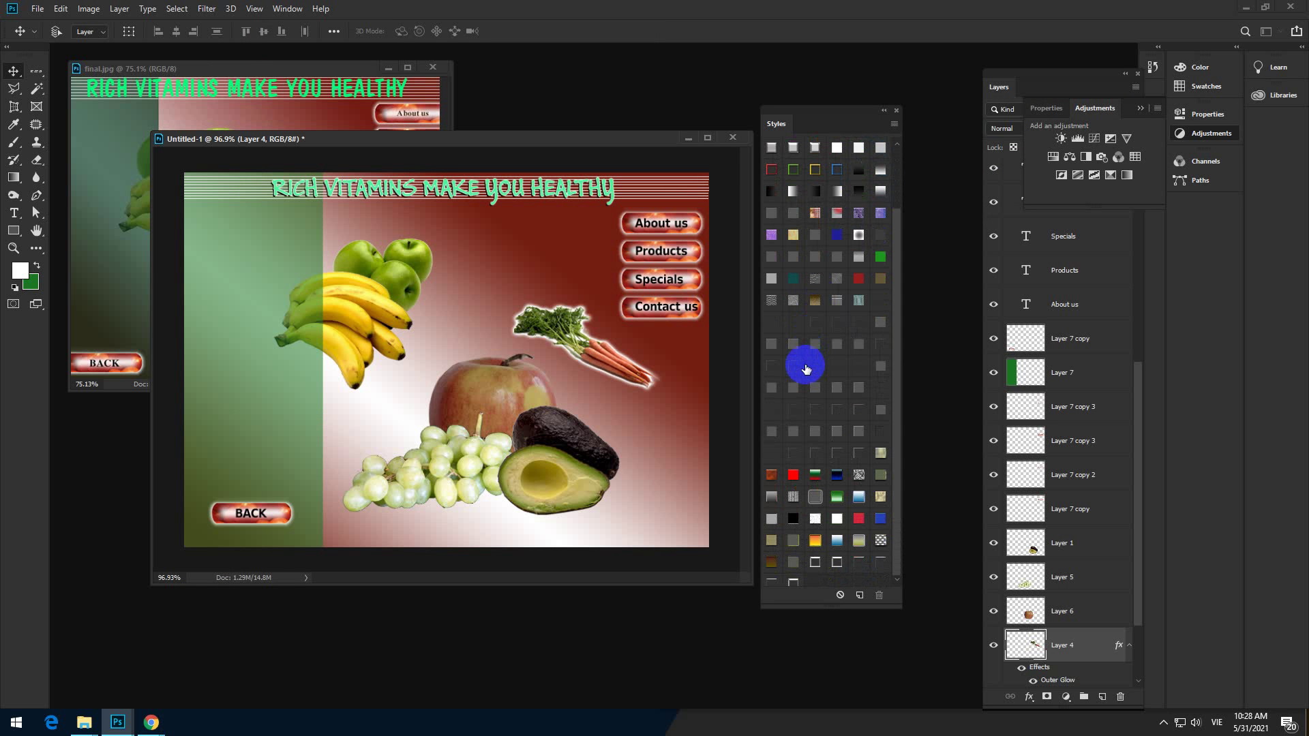
scroll(814, 341, down, 3)
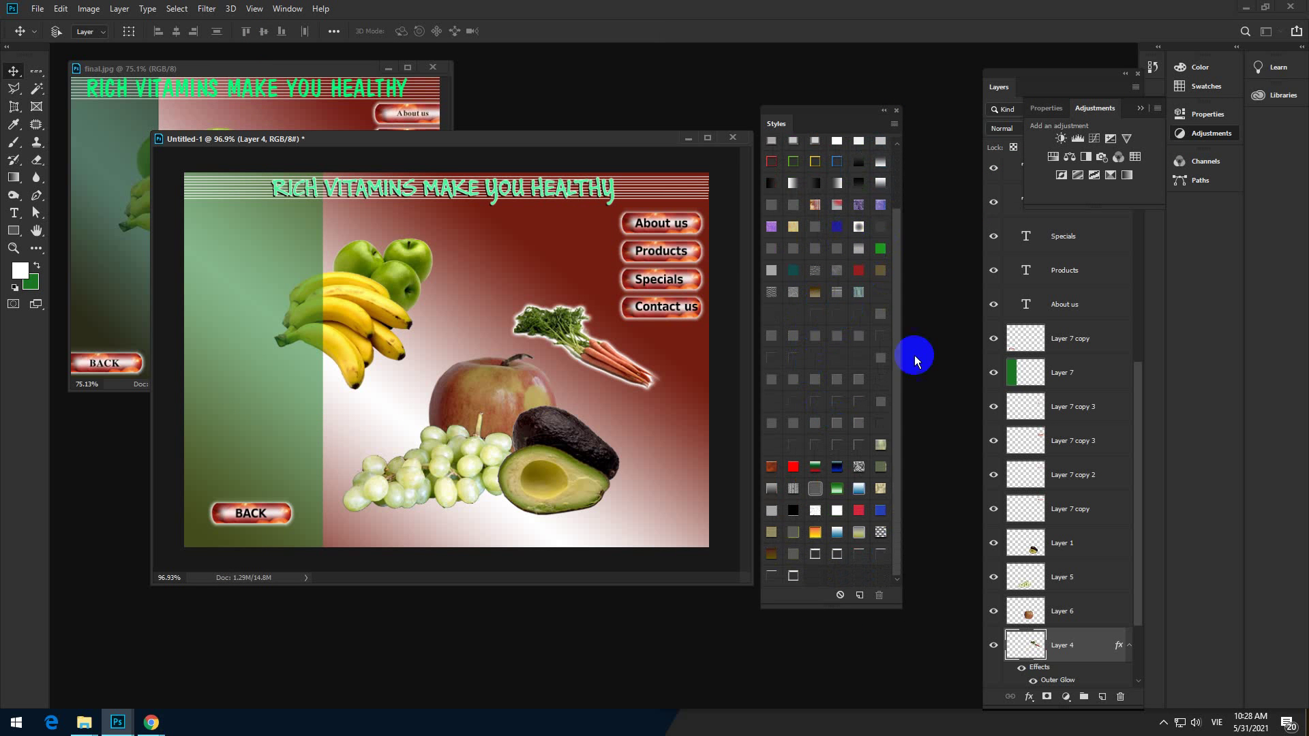
Reset the styles to the default set, cancelling the save of the current styles, and move the Styles panel clear of the document
click(895, 123)
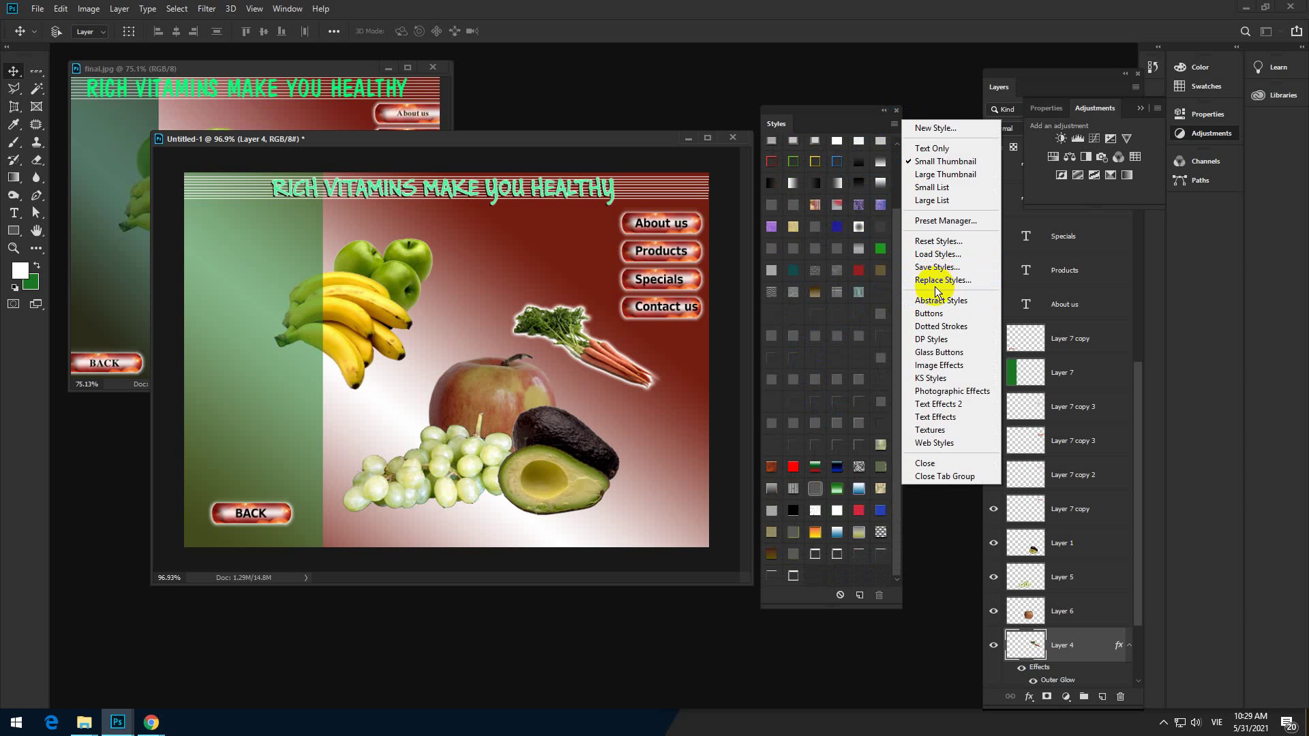
click(934, 242)
click(591, 269)
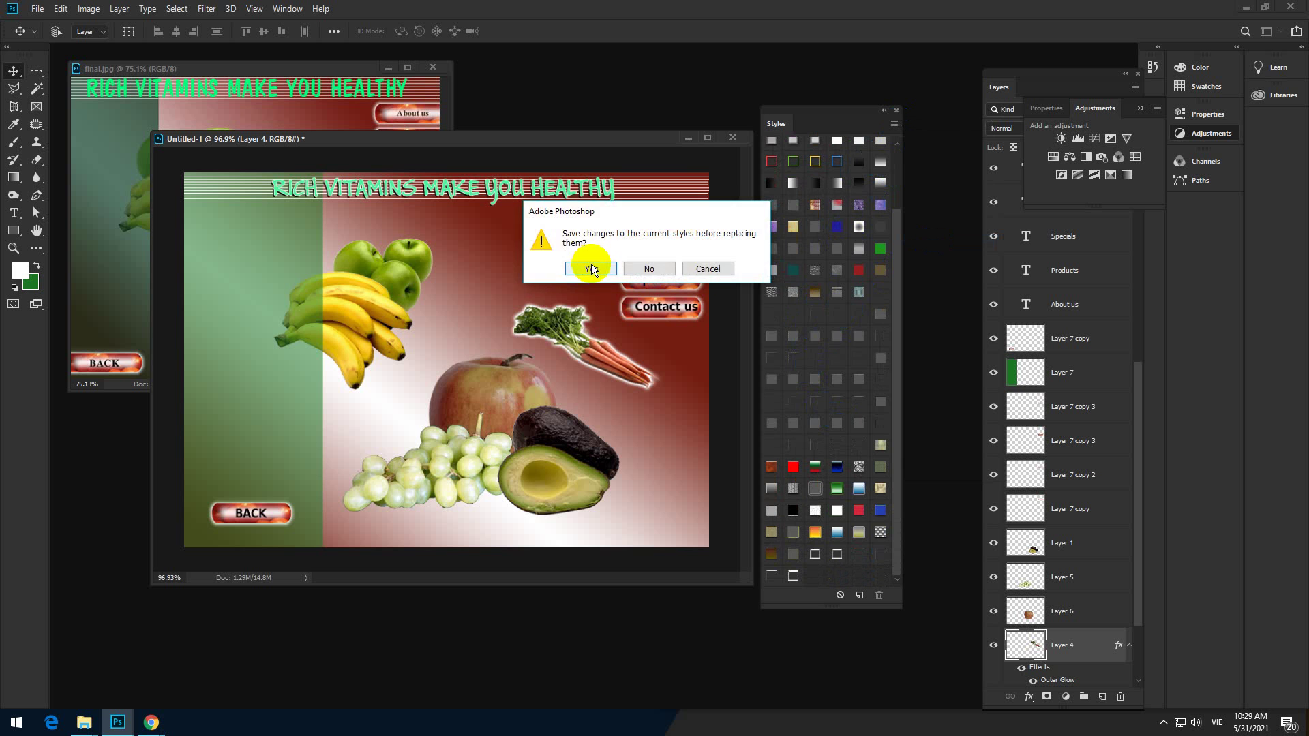
click(607, 269)
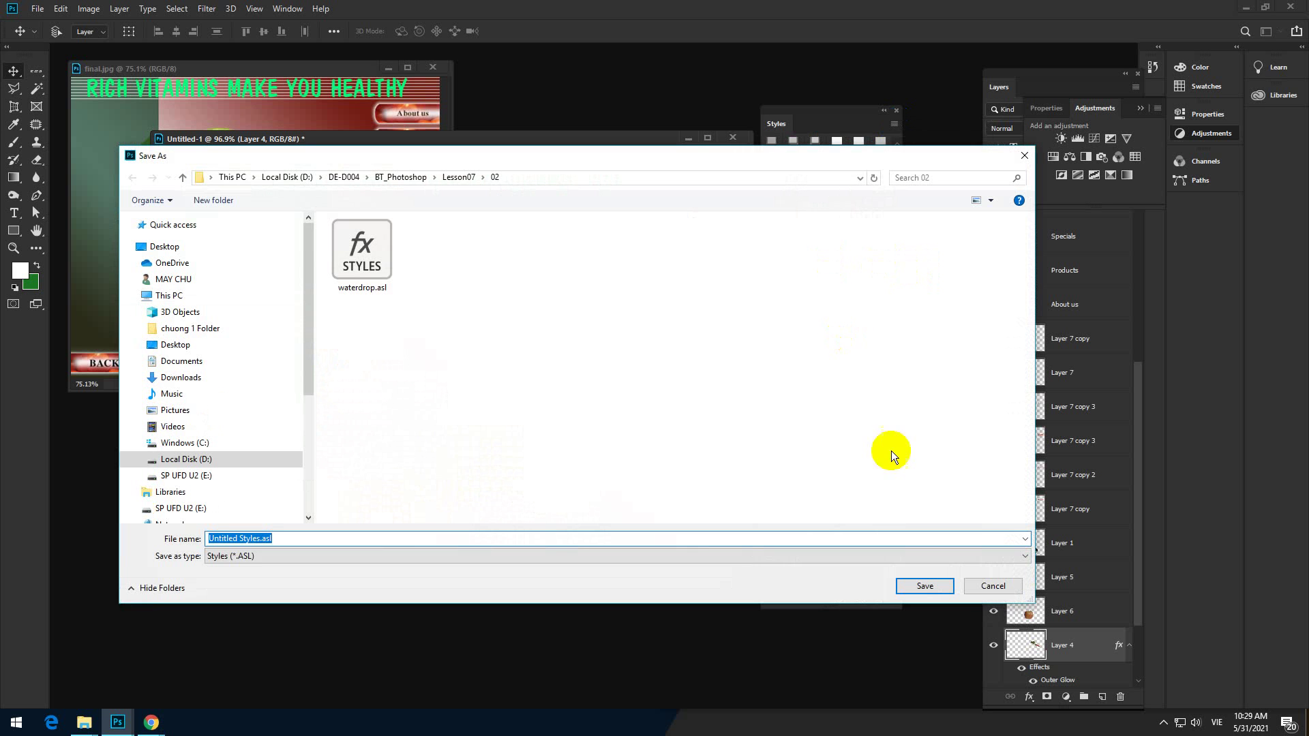
click(991, 584)
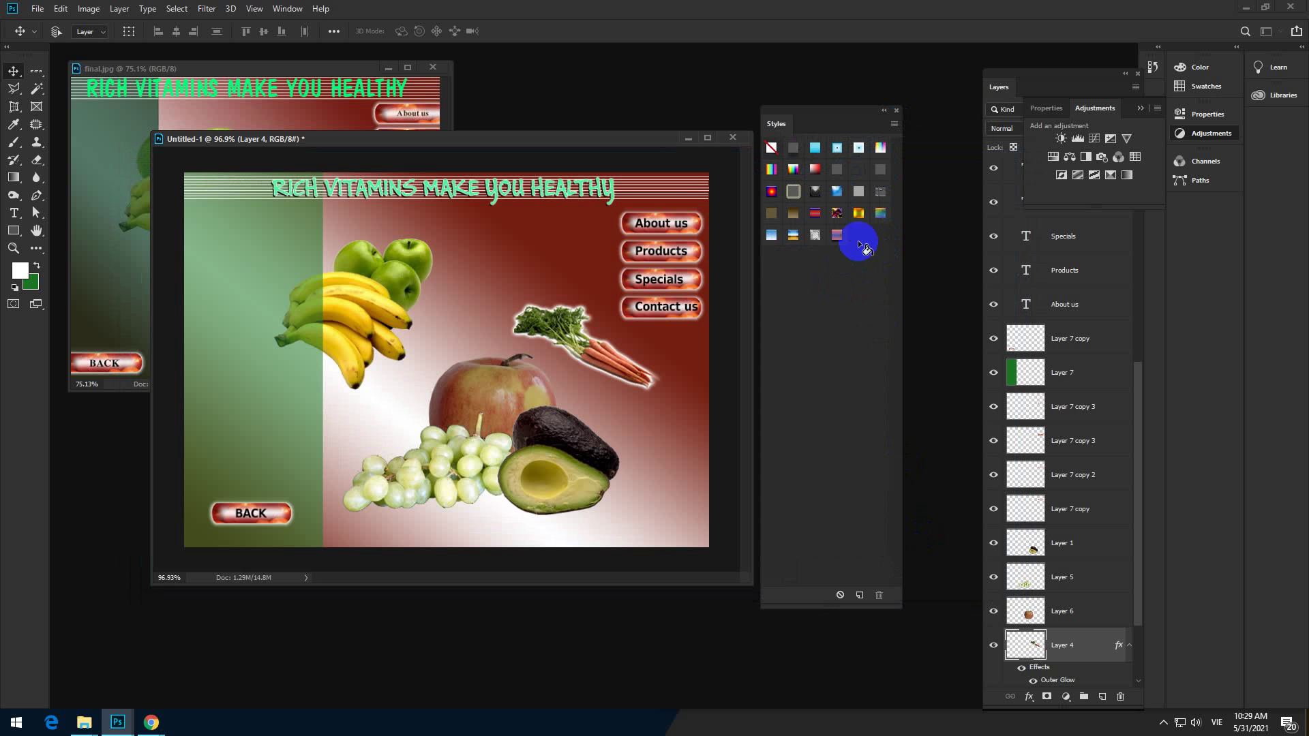
drag(825, 127, 857, 116)
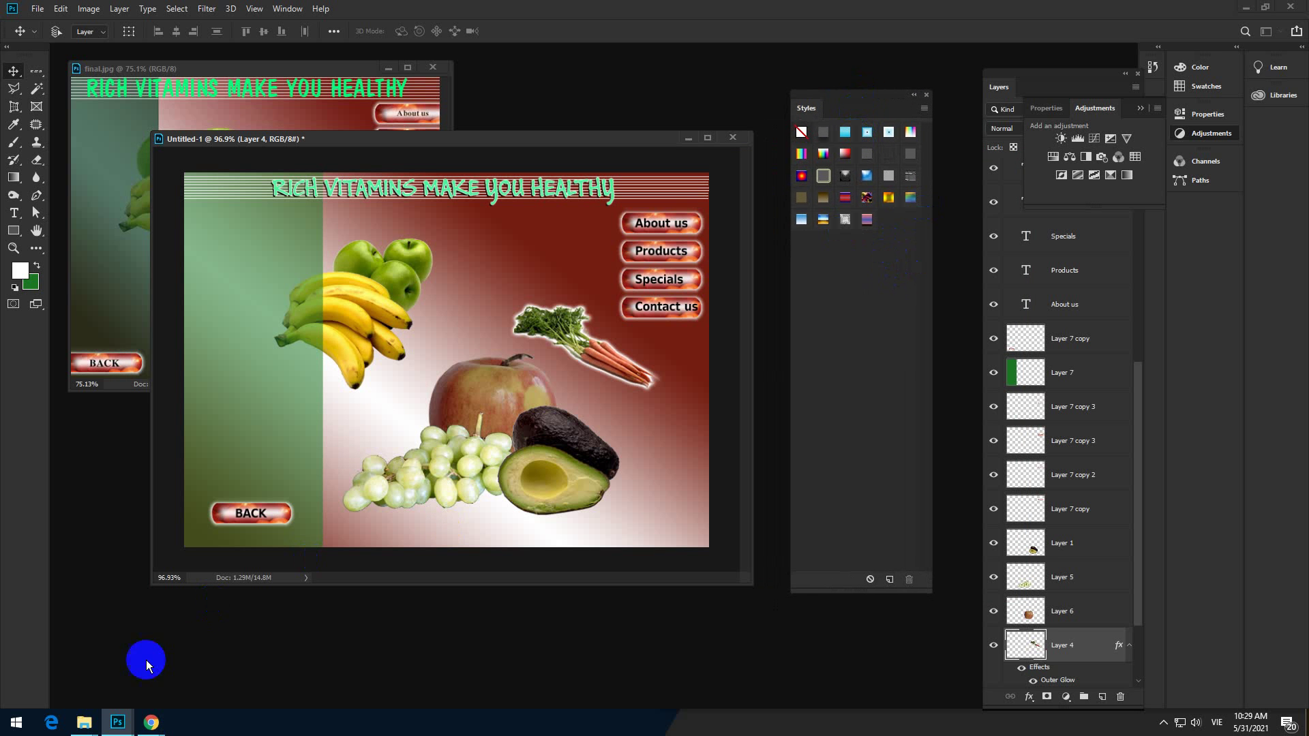
Load the Water_drop.asl style set into Photoshop from folder 02 in File Explorer
mouse_move(84, 722)
click(53, 675)
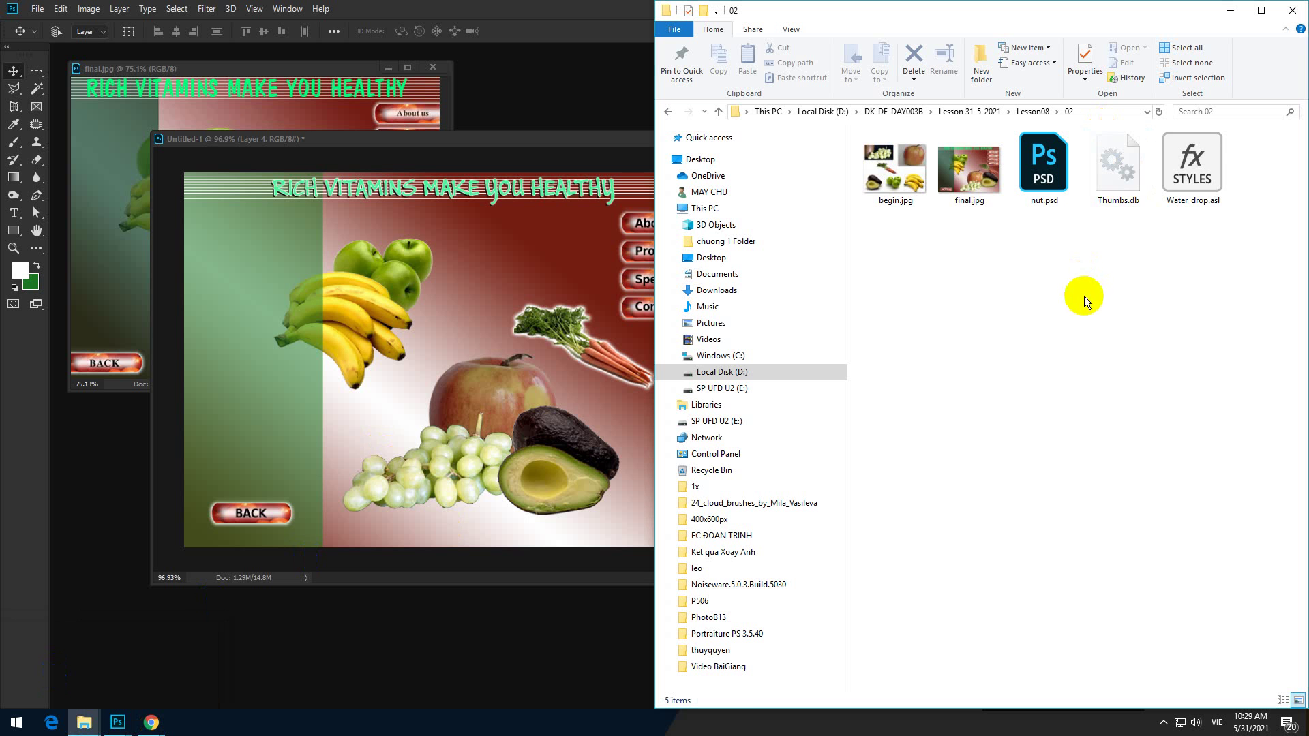
click(1201, 165)
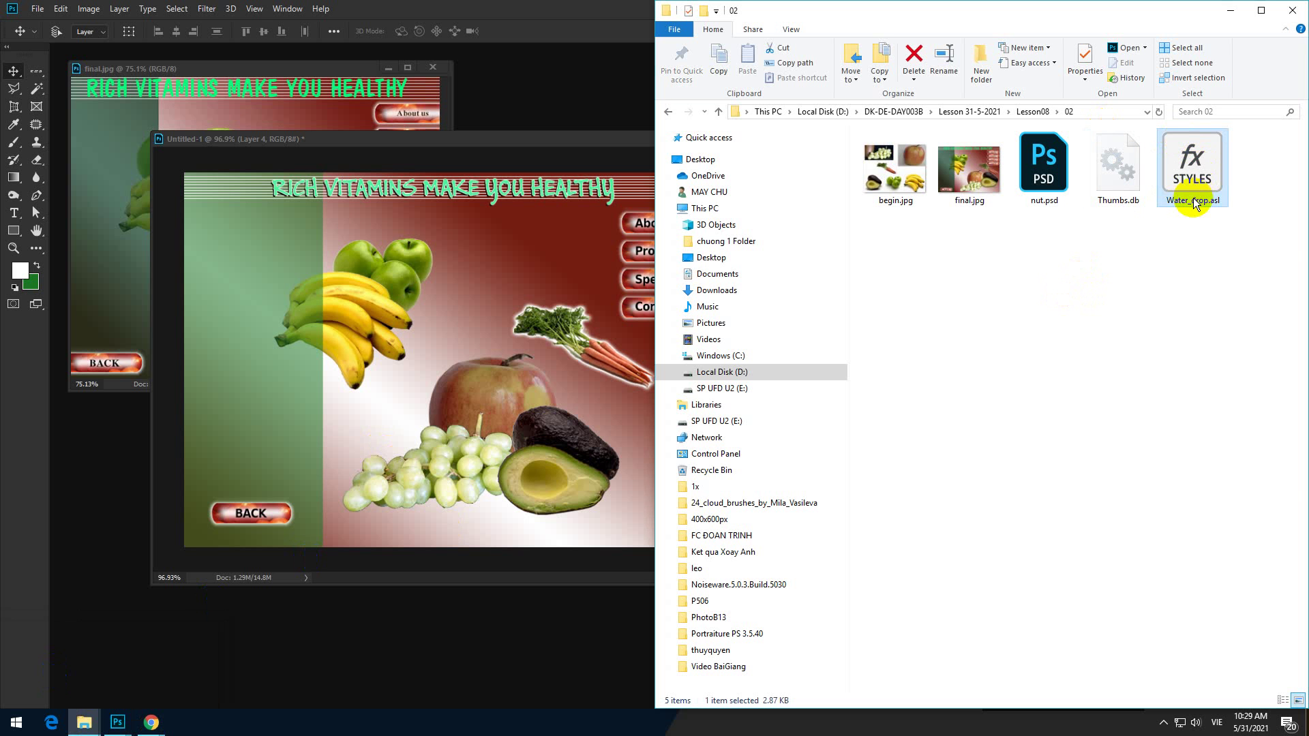
right_click(1198, 166)
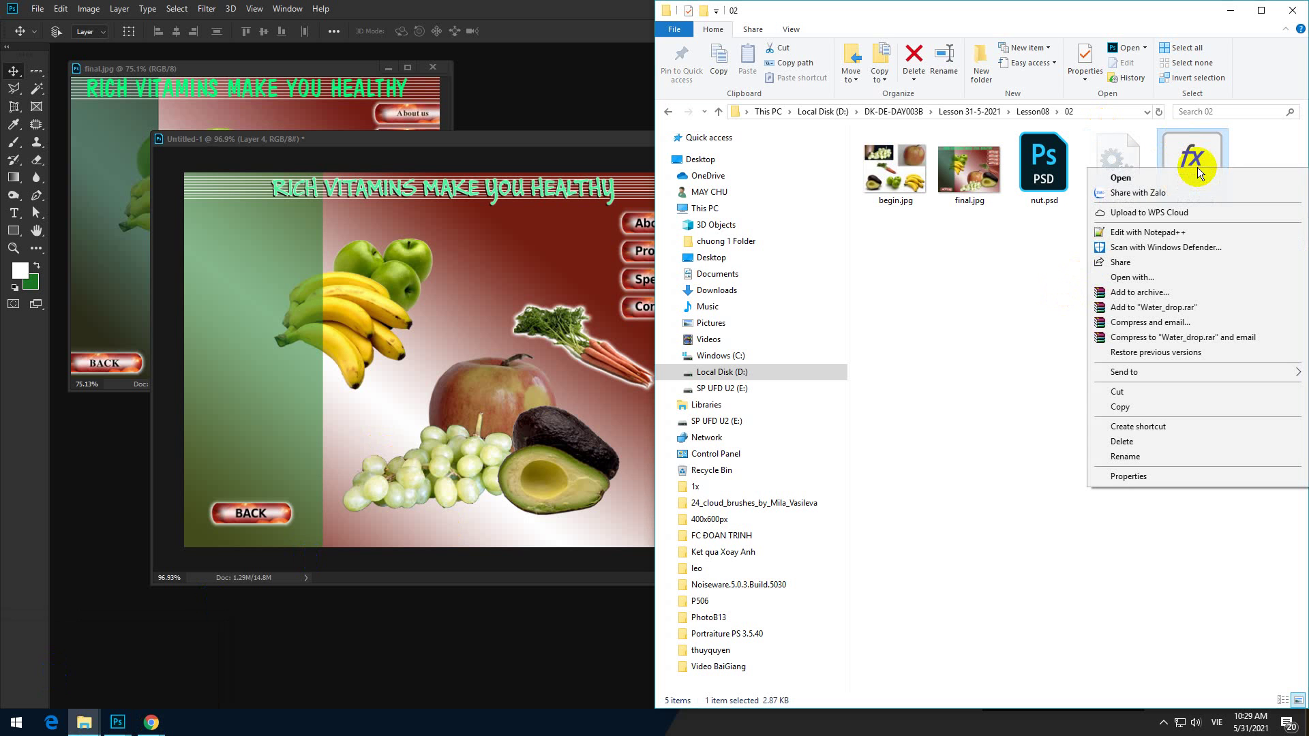
click(1162, 179)
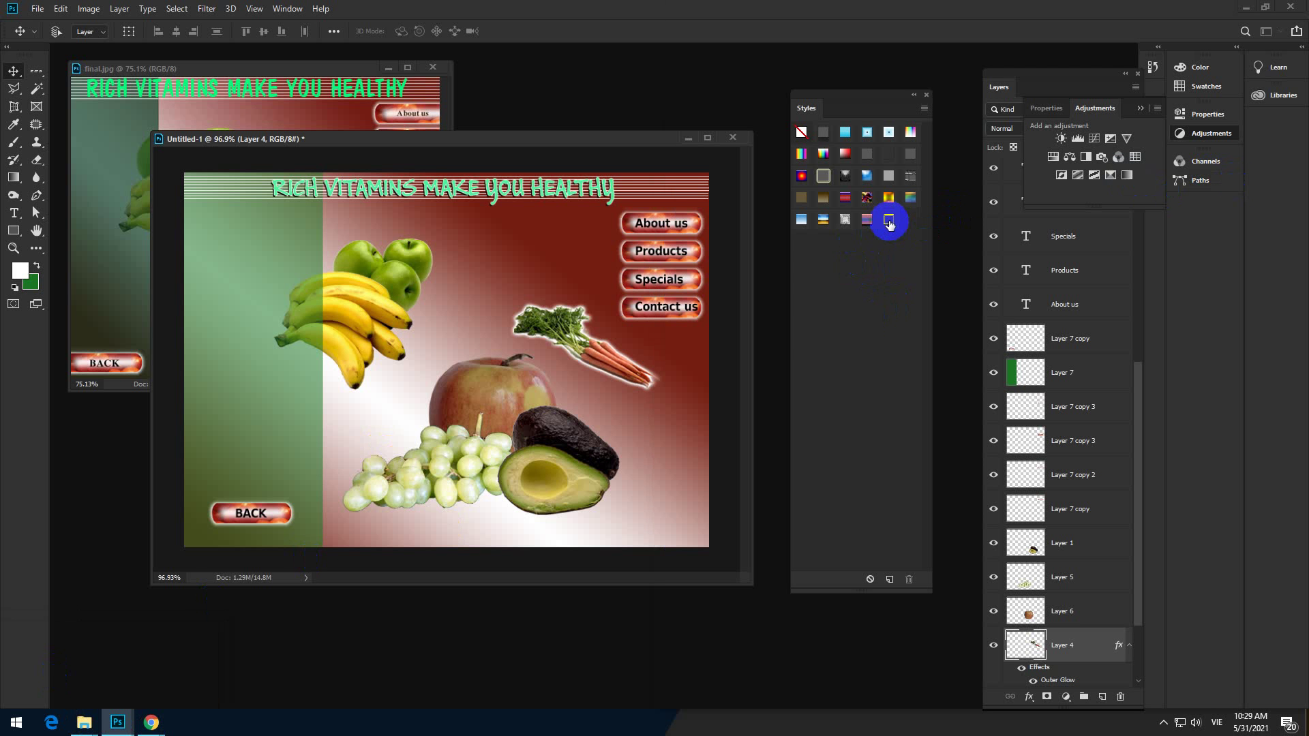
Move the Untitled-1 window up and left and enlarge it for a closer view of the apple
drag(889, 225, 476, 301)
click(419, 141)
drag(418, 141, 367, 113)
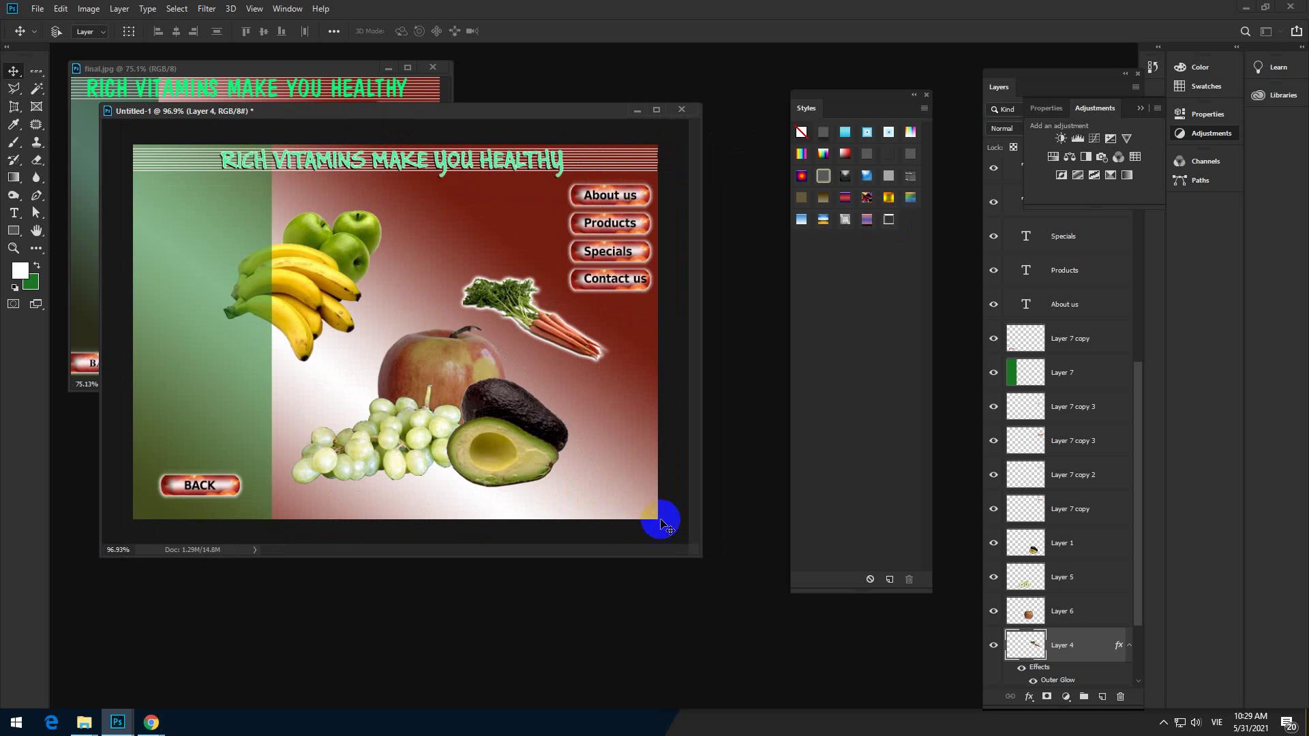
drag(701, 555, 771, 674)
scroll(585, 526, up, 5)
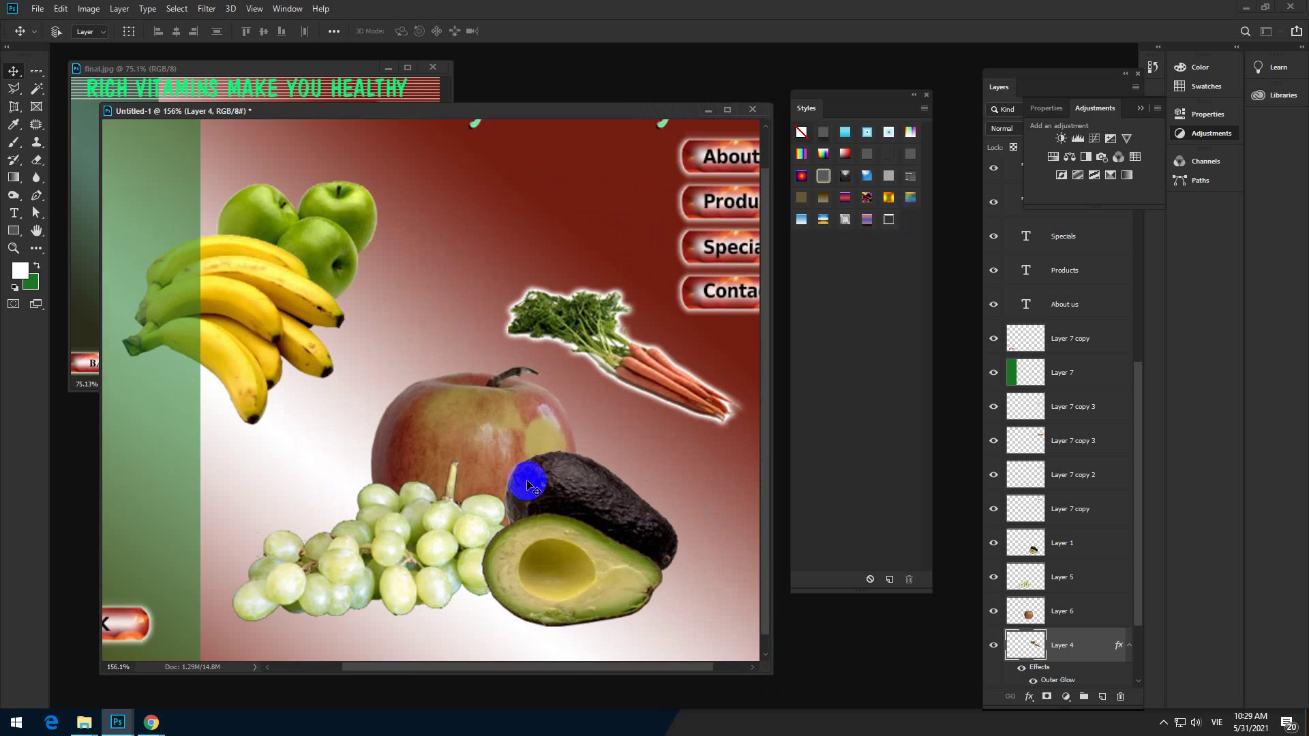
Select the apple on Layer 6 and hide the grapes on Layer 5 and the avocado on Layer 1 to isolate it
click(1094, 609)
click(995, 612)
click(994, 613)
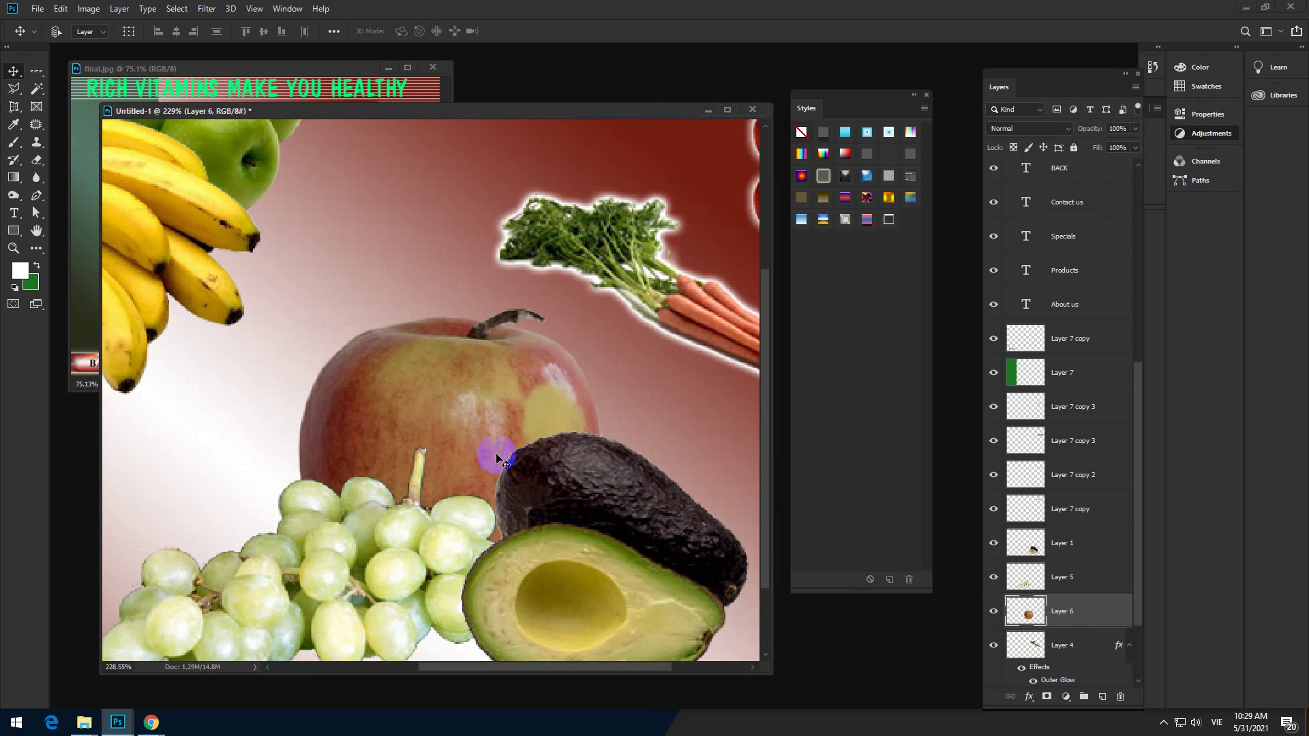
scroll(497, 455, down, 1)
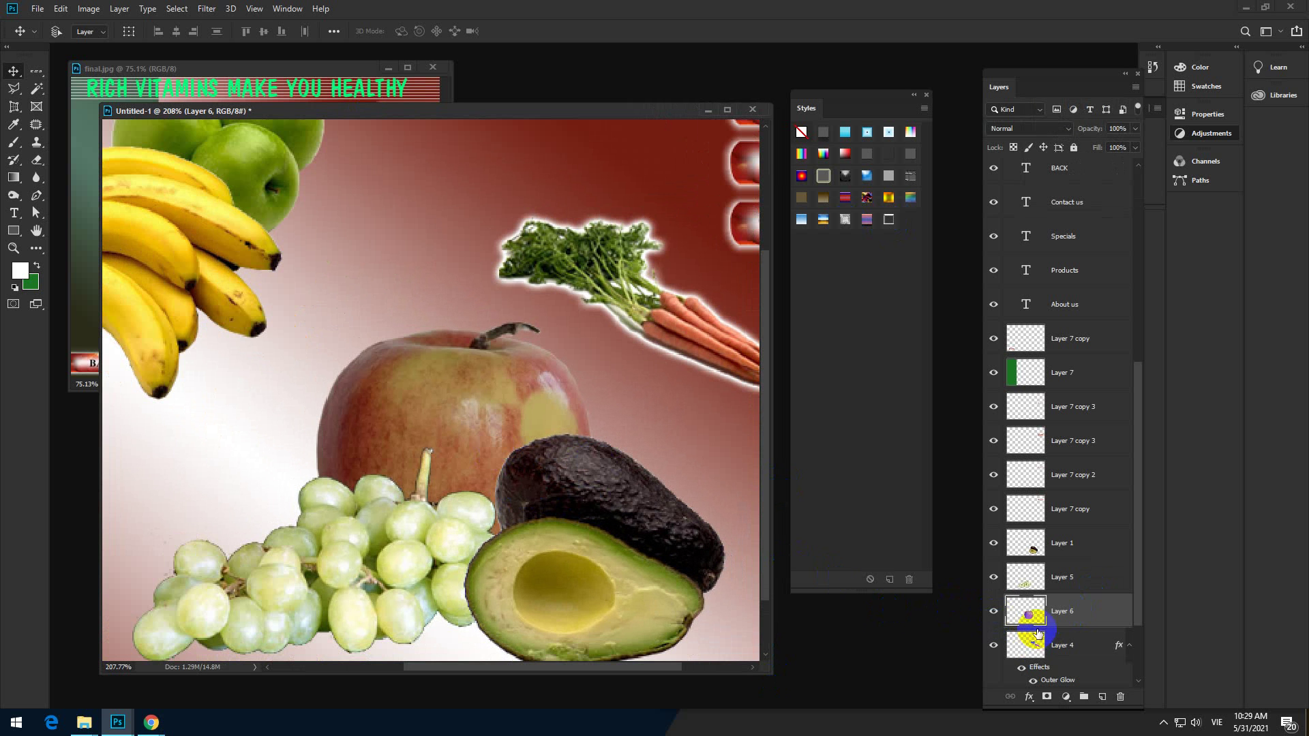
click(995, 580)
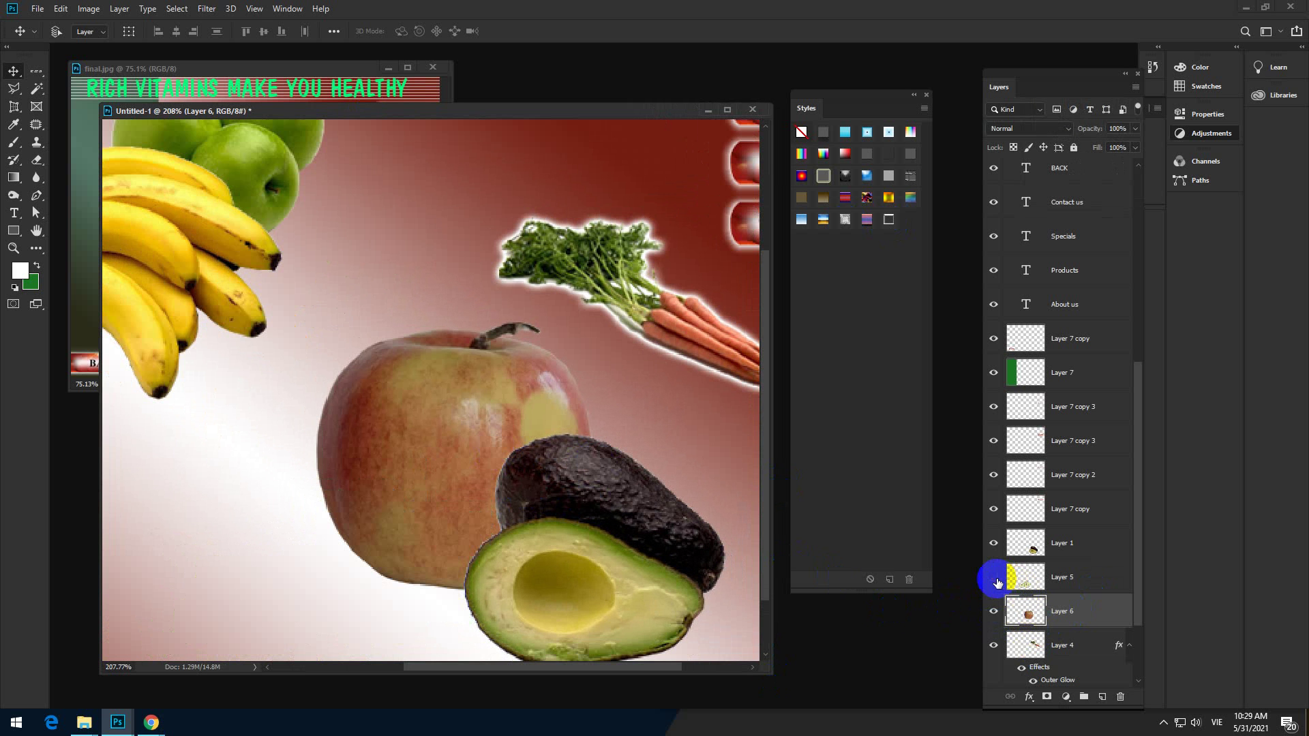
click(993, 544)
scroll(444, 457, down, 2)
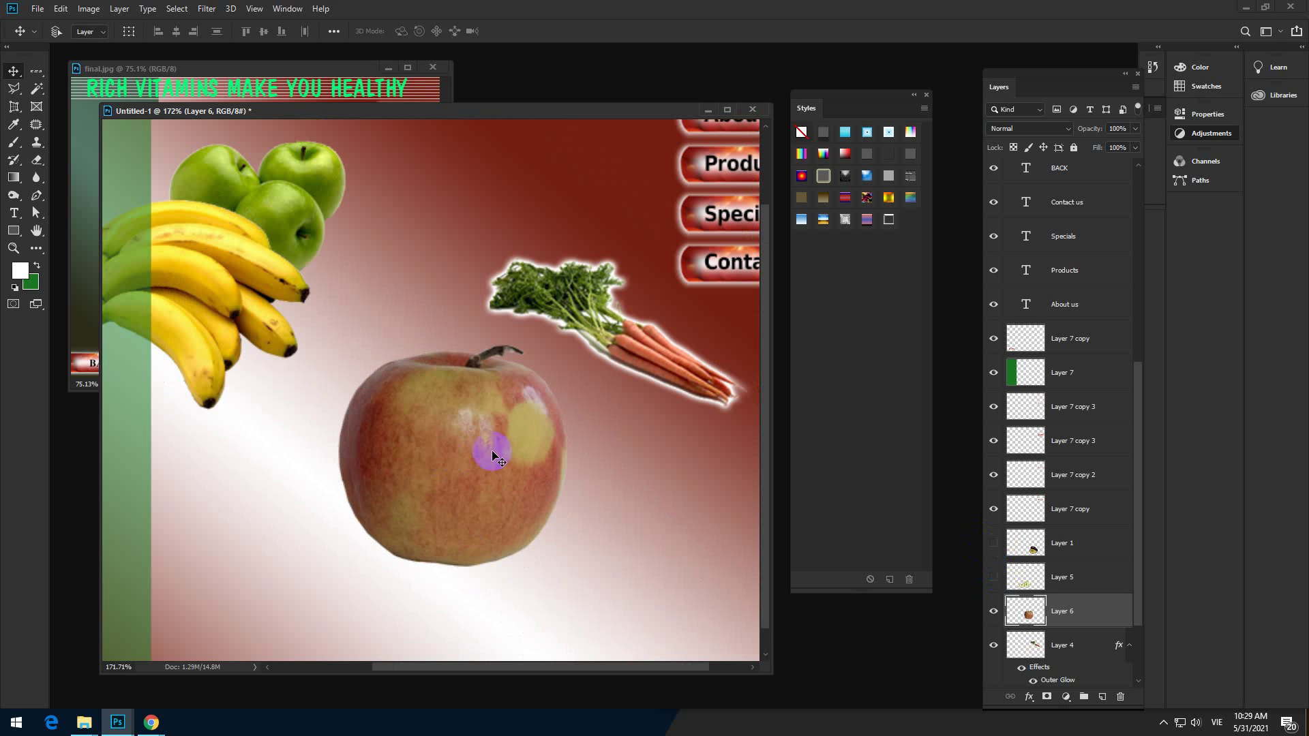
scroll(539, 475, up, 2)
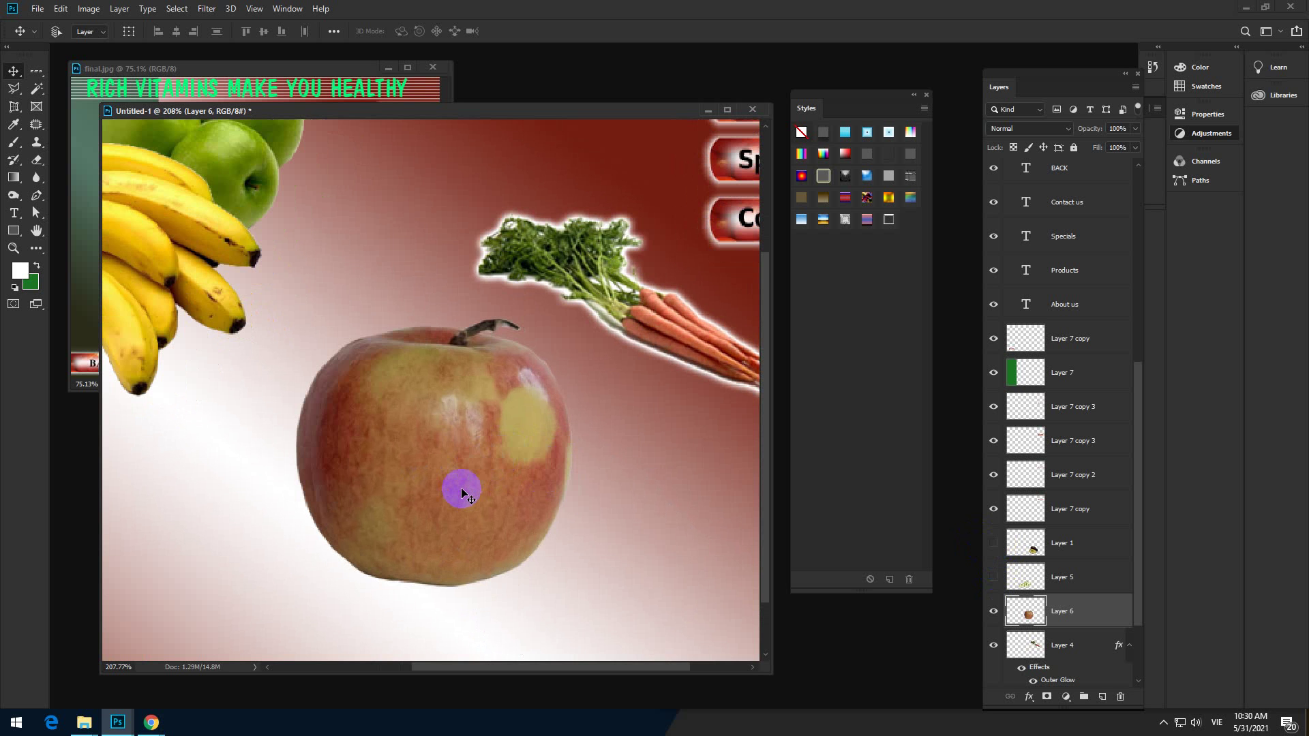
scroll(461, 492, up, 1)
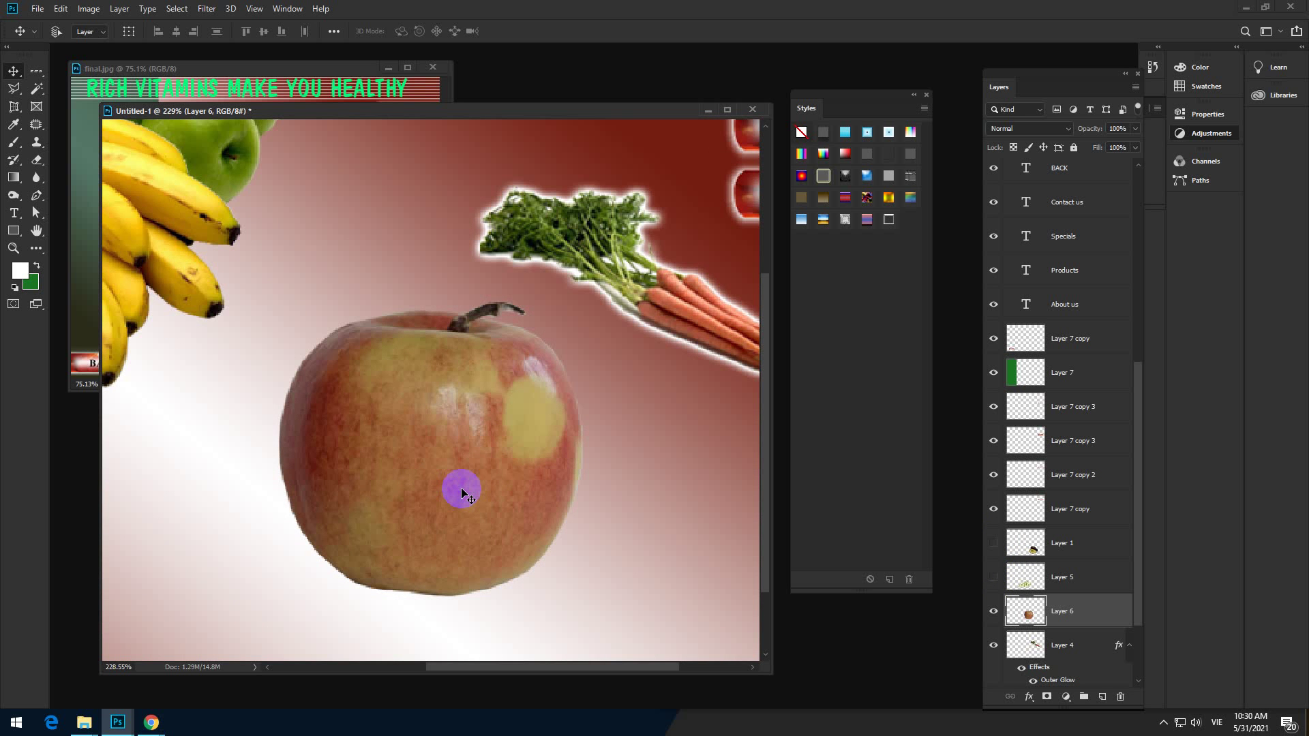
click(92, 9)
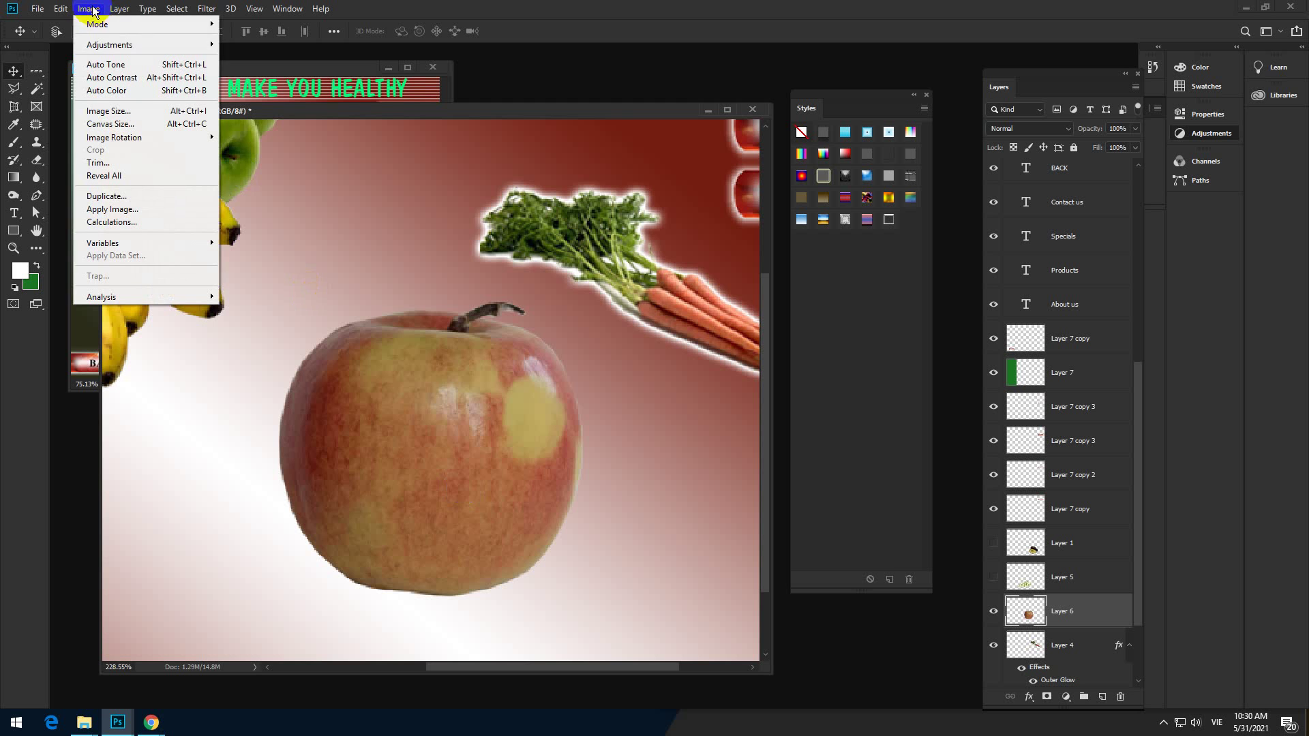
mouse_move(104, 48)
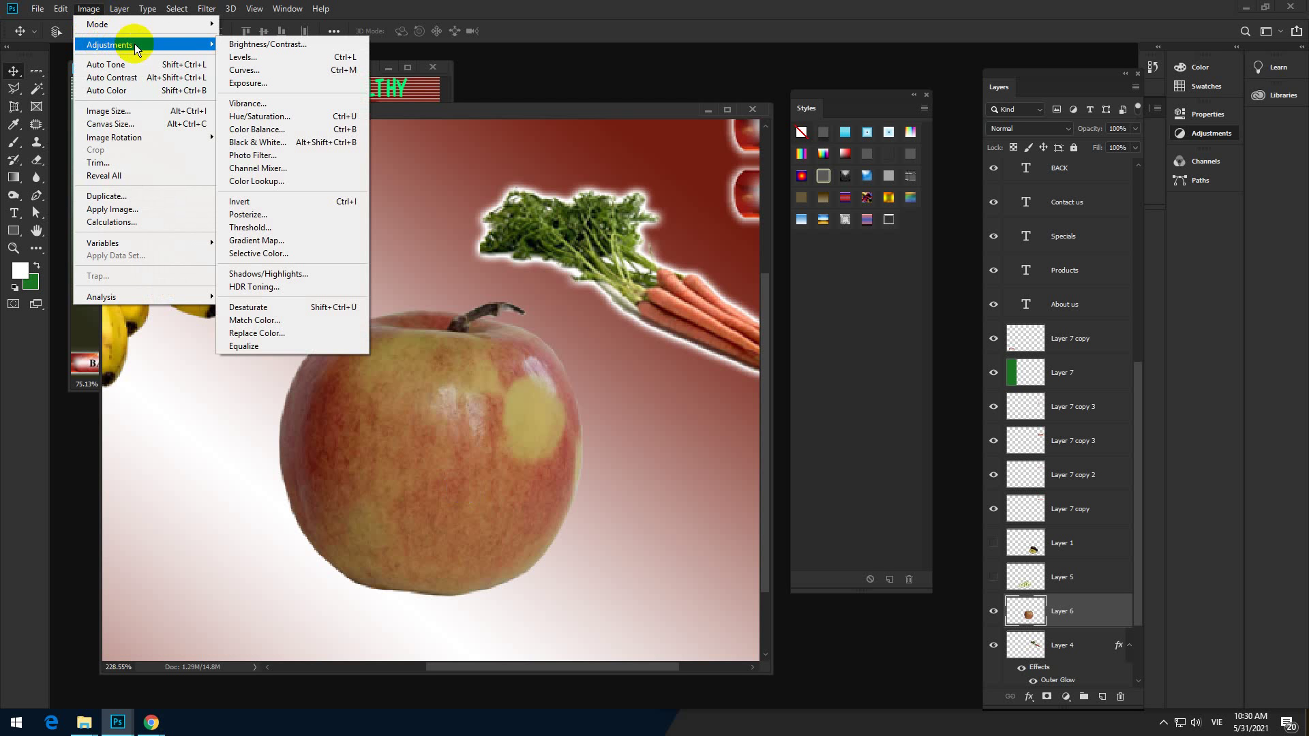
click(273, 58)
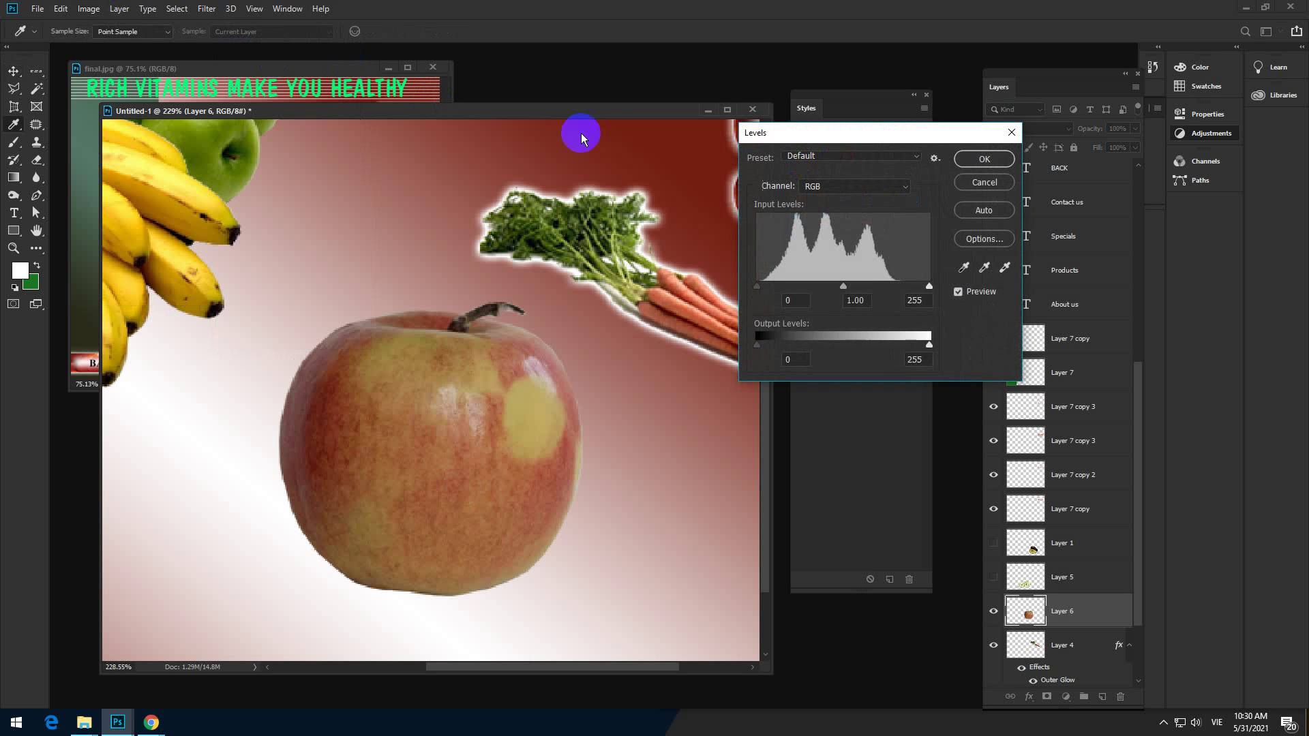
drag(853, 132, 635, 118)
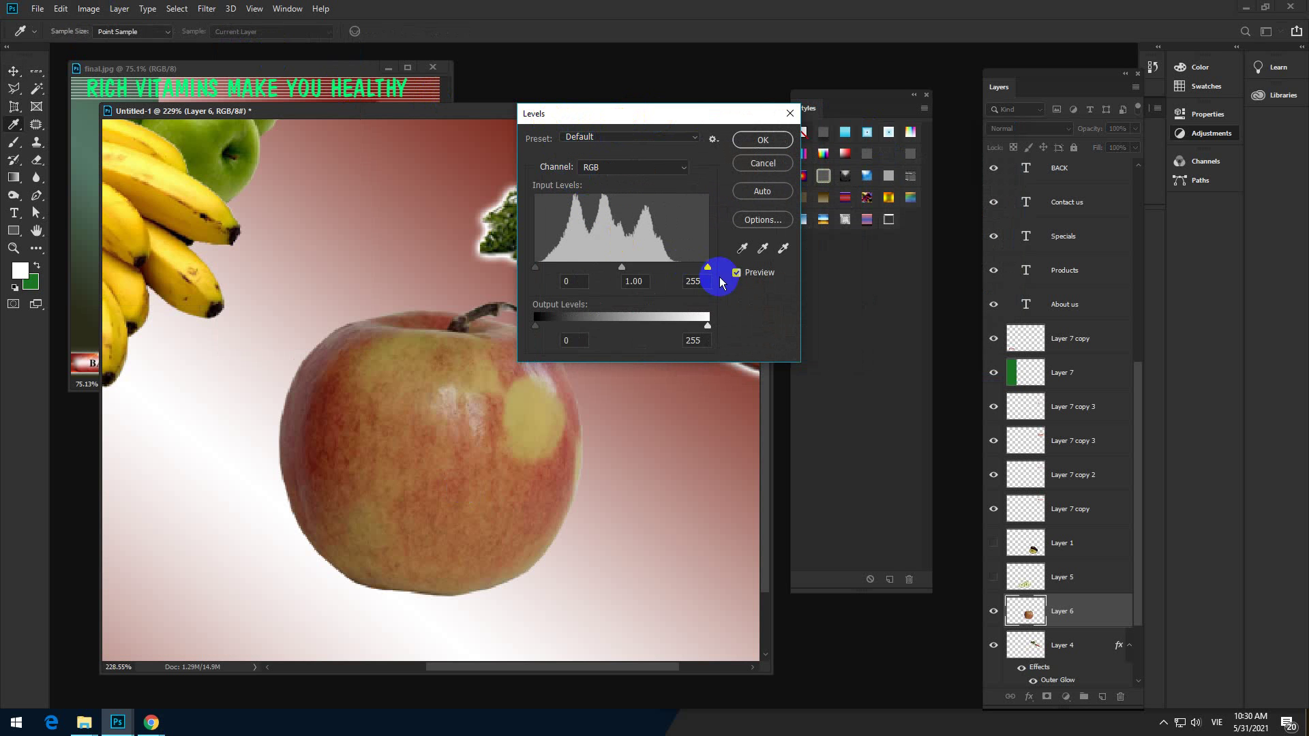
mouse_move(622, 268)
mouse_down()
mouse_move(585, 267)
mouse_move(658, 267)
mouse_move(619, 267)
mouse_up()
mouse_move(707, 268)
mouse_down()
mouse_move(666, 268)
mouse_move(705, 270)
mouse_up()
click(762, 165)
Brighten the apple on Layer 6 with a Levels adjustment, setting the white input level to 174
scroll(380, 525, down, 5)
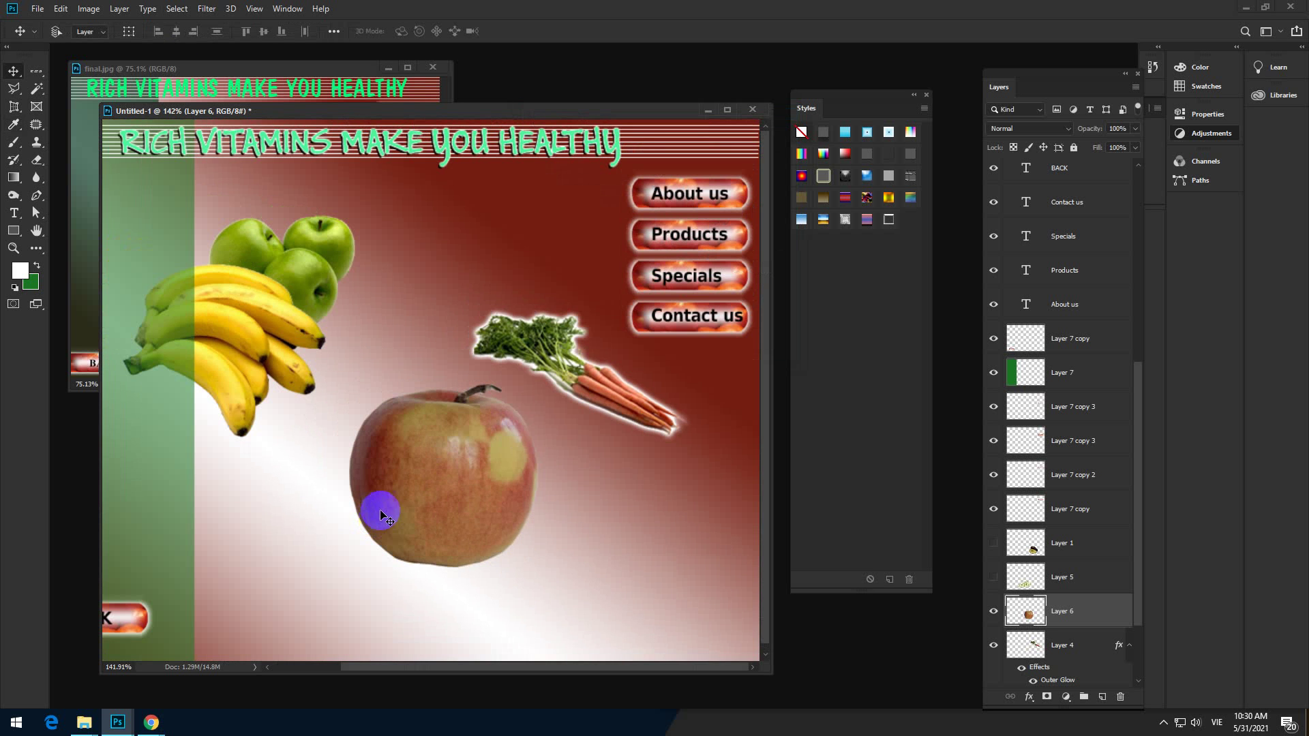
click(89, 9)
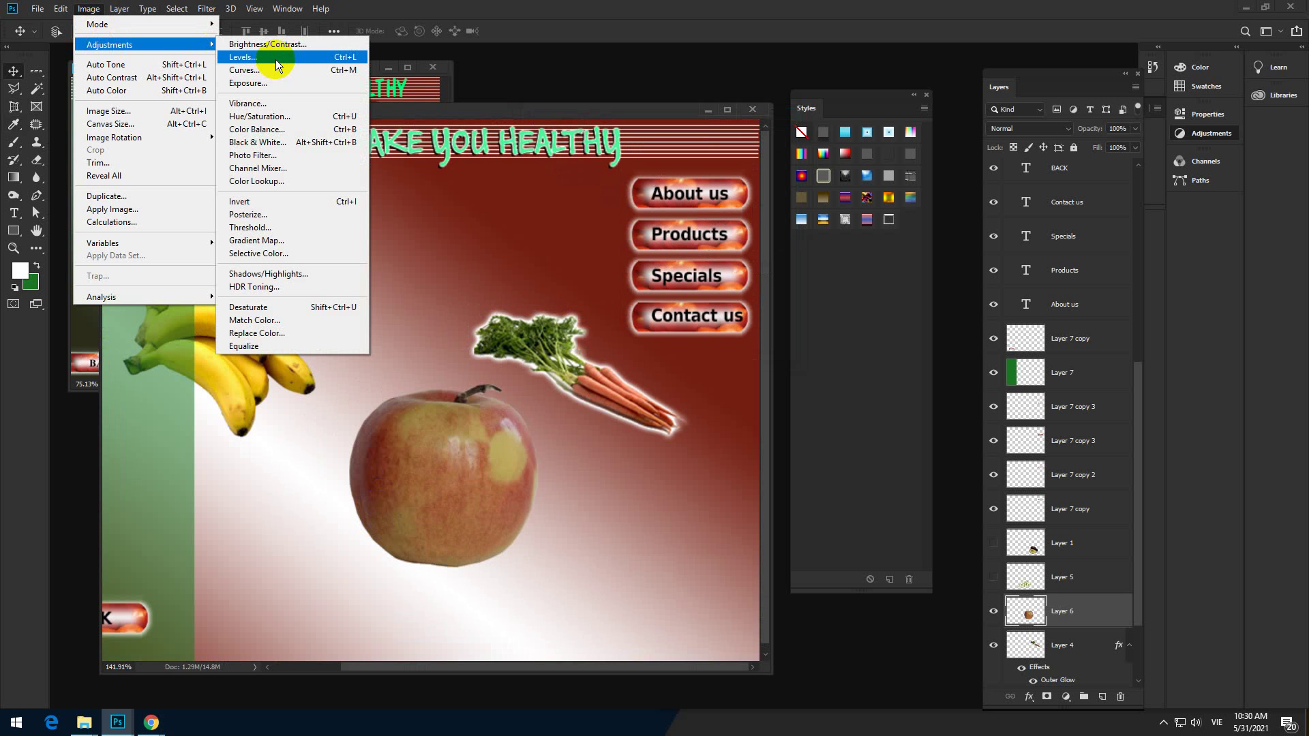
click(275, 59)
drag(602, 108, 657, 85)
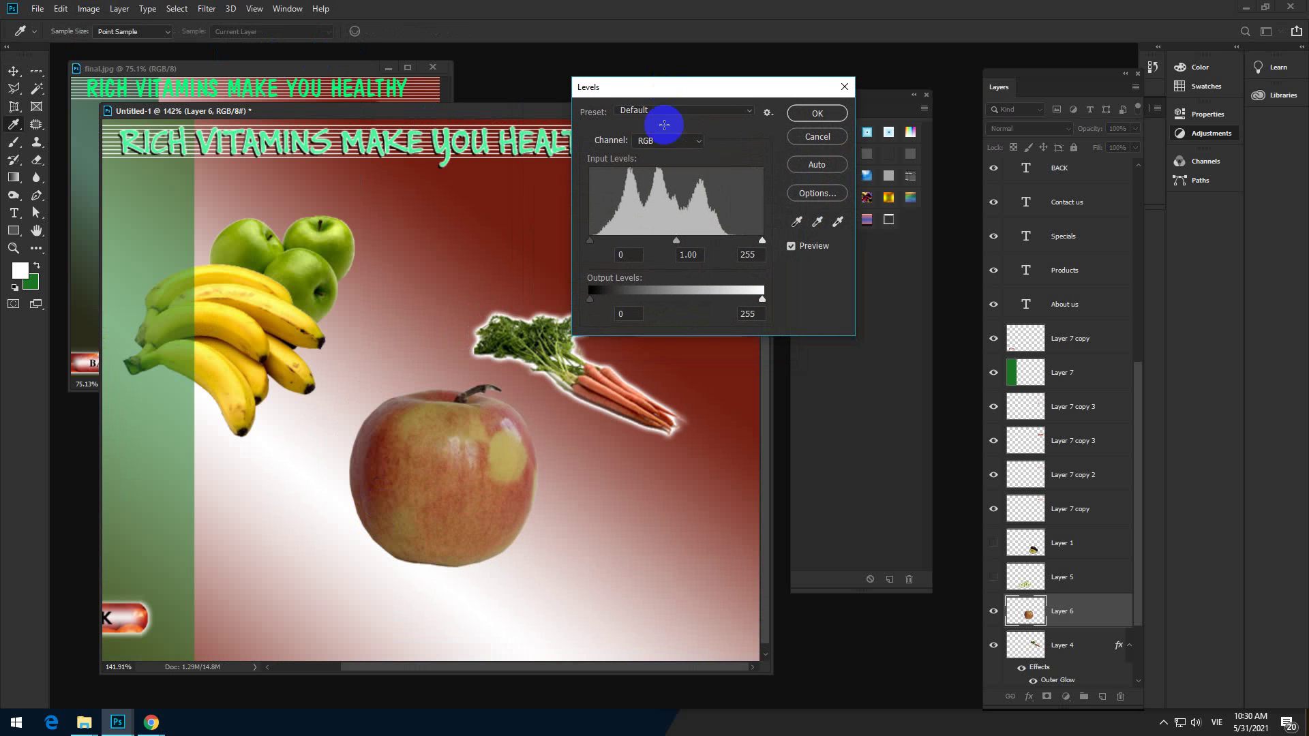
drag(759, 245, 708, 236)
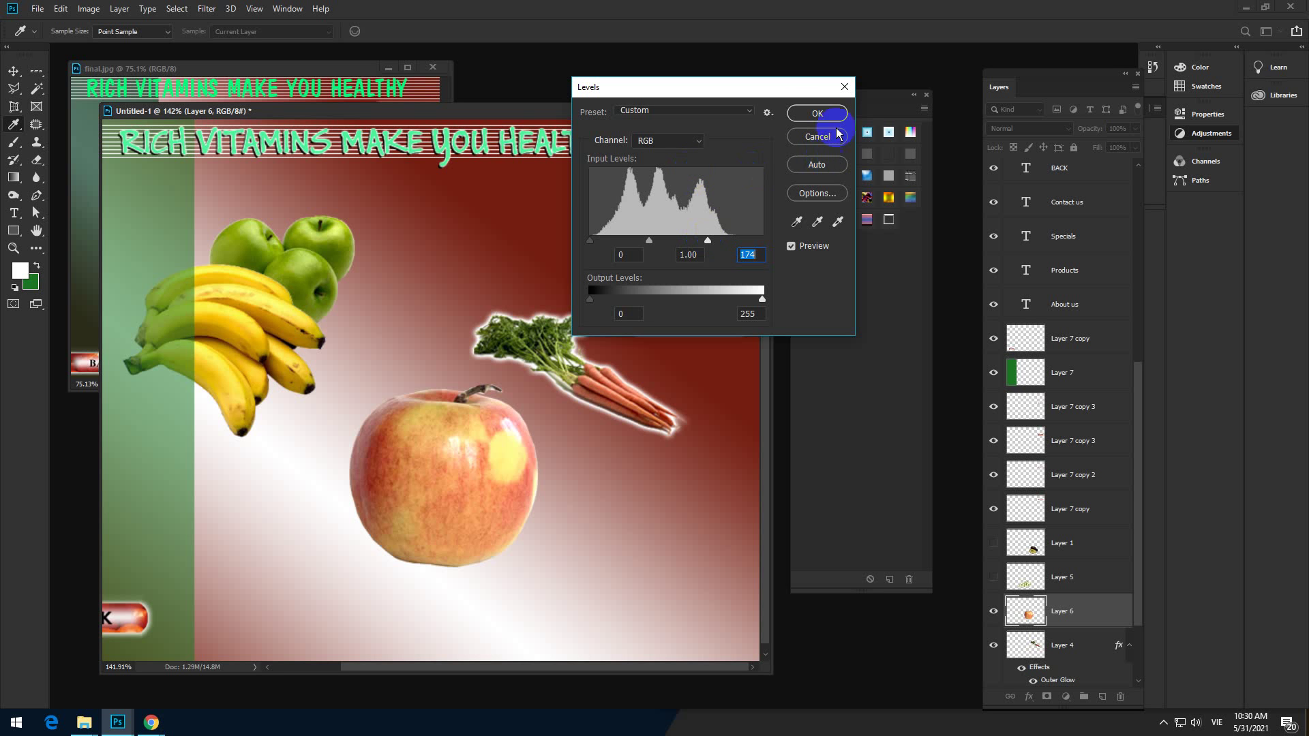
click(798, 112)
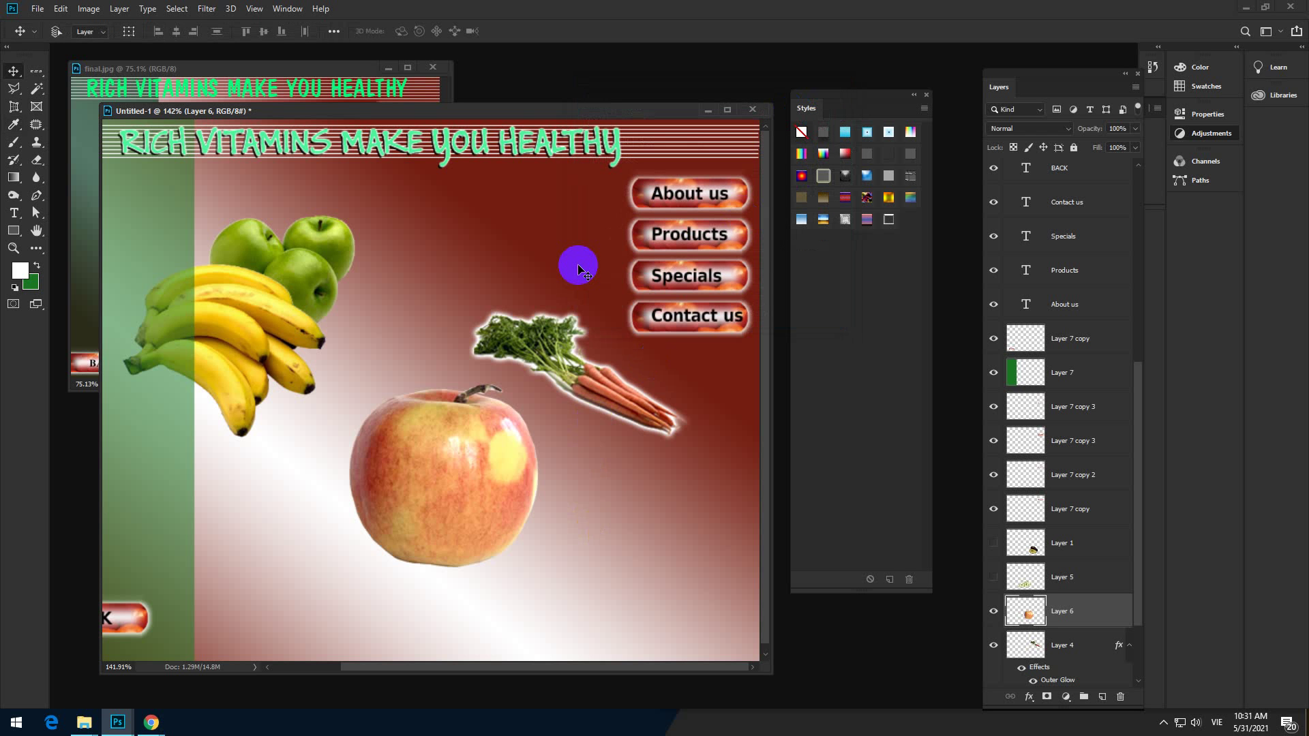
Add a new layer directly above the apple's Layer 6 in Untitled-1 and name it nuoc
click(438, 470)
click(469, 281)
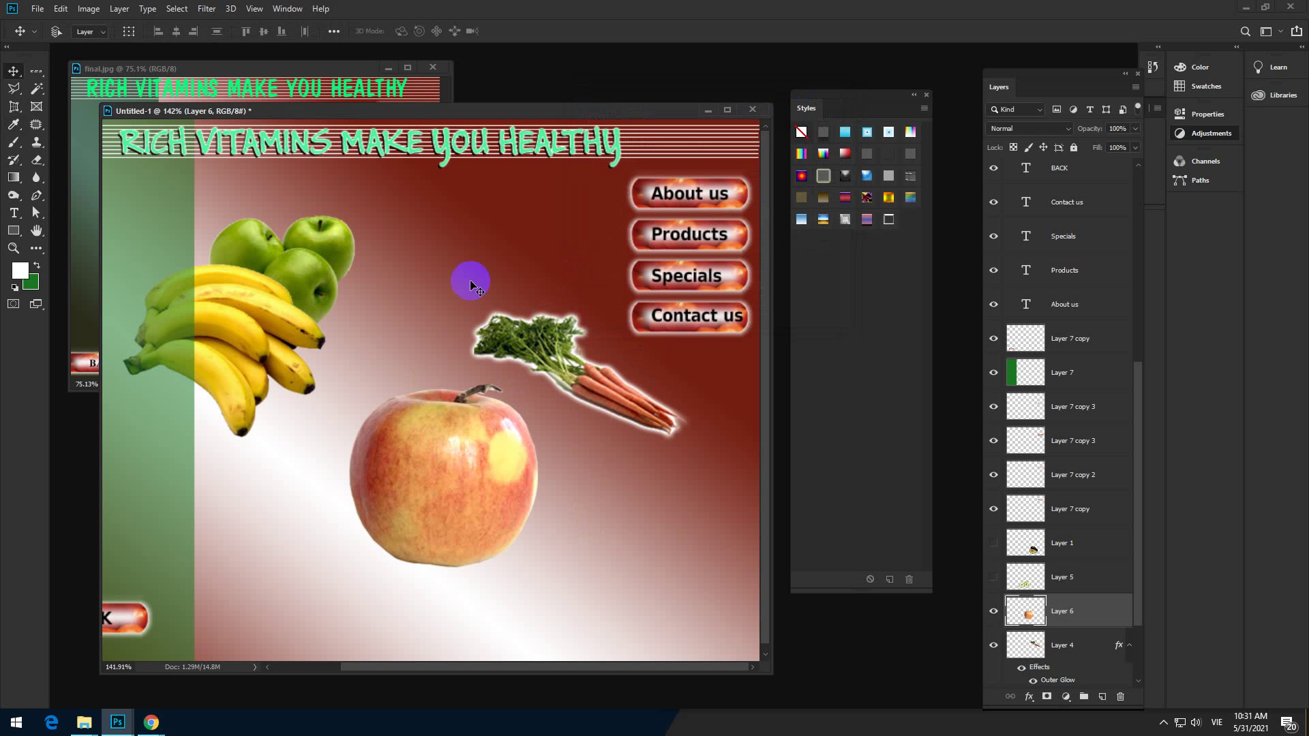
click(396, 75)
click(374, 409)
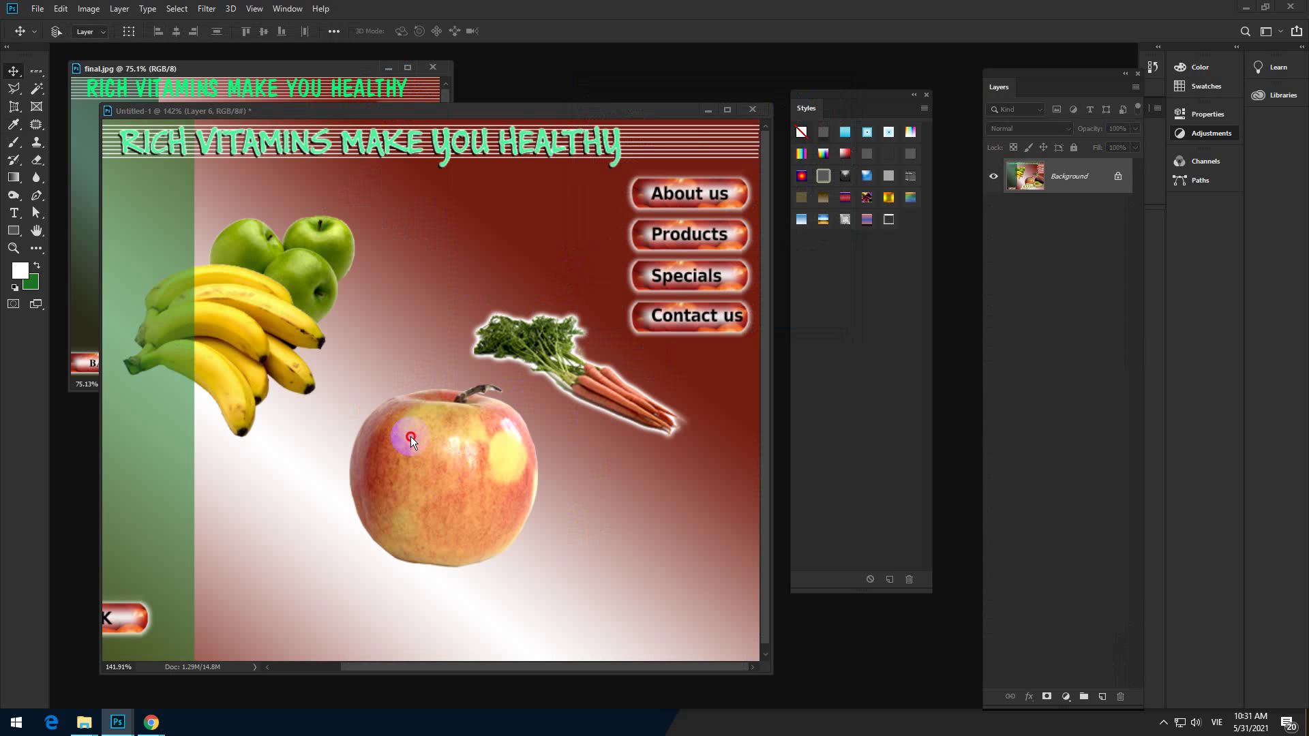
click(1097, 699)
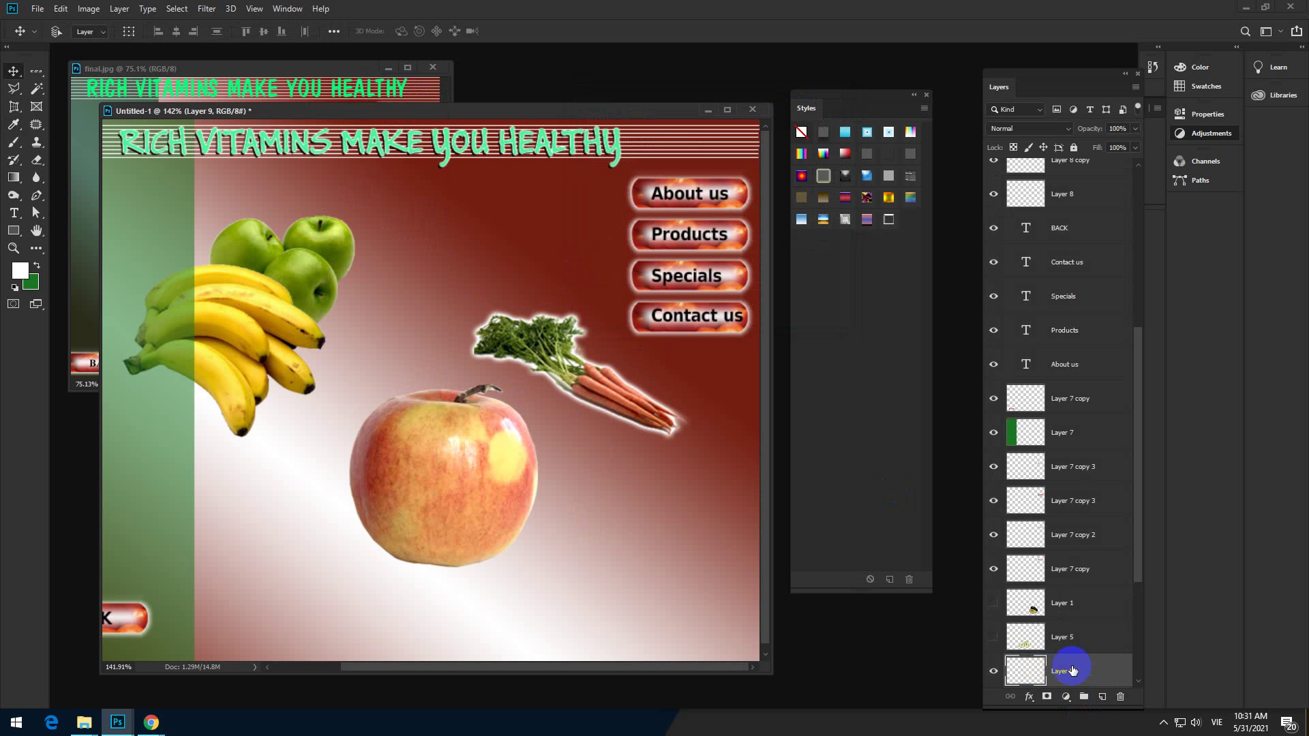
double_click(1061, 475)
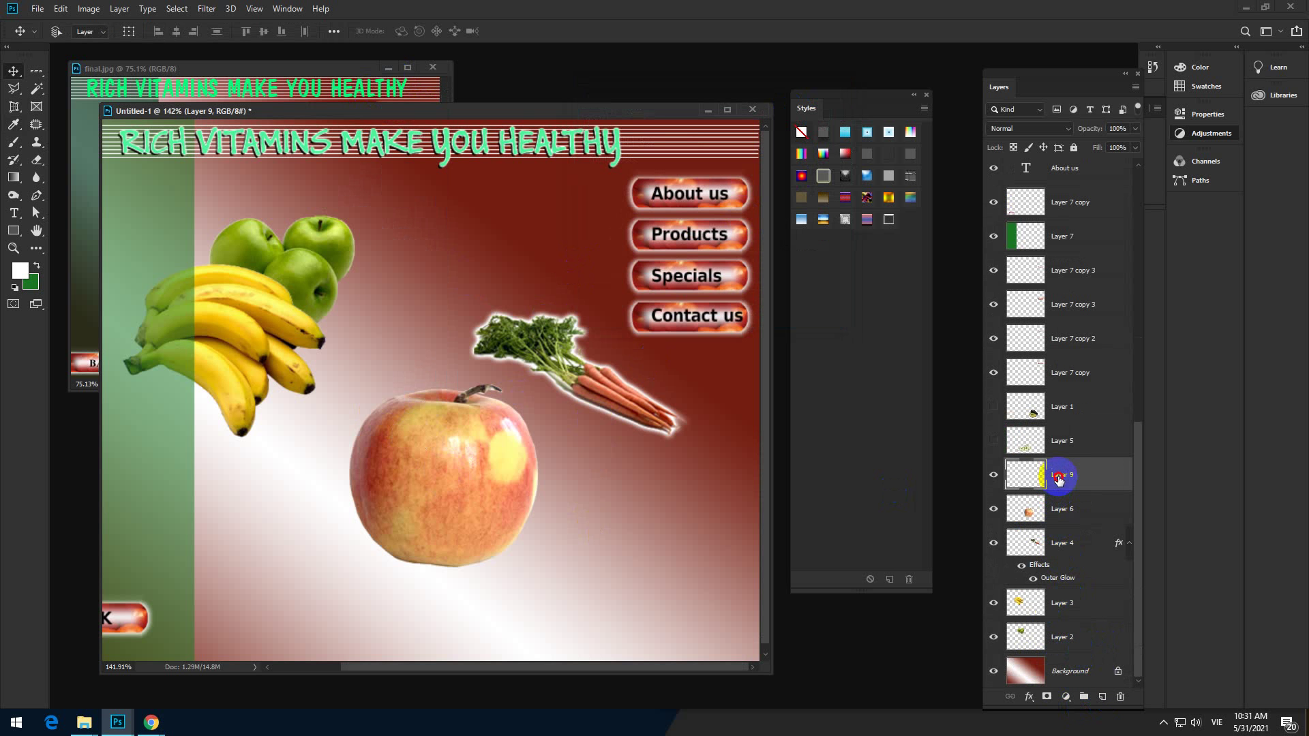
text(nuoc)
key(Return)
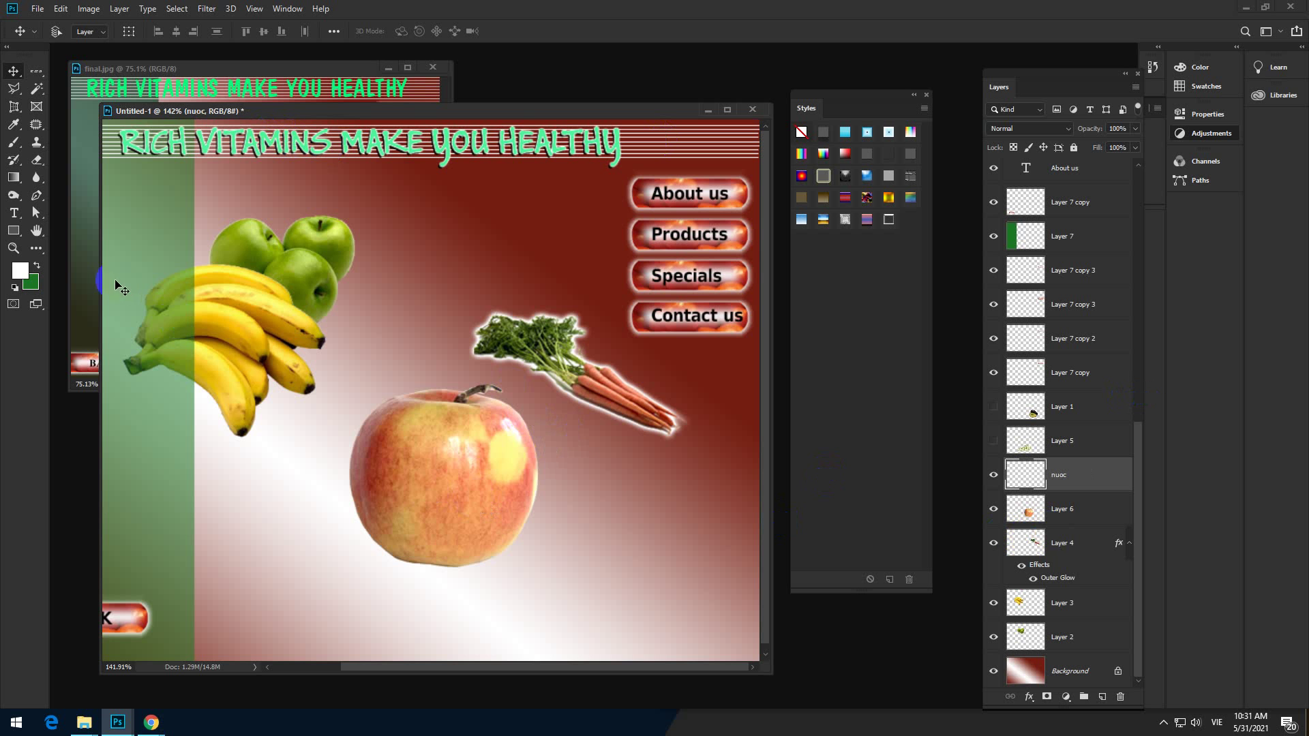
Choose the Brush tool with a hard round tip for painting on the nuoc layer
click(21, 272)
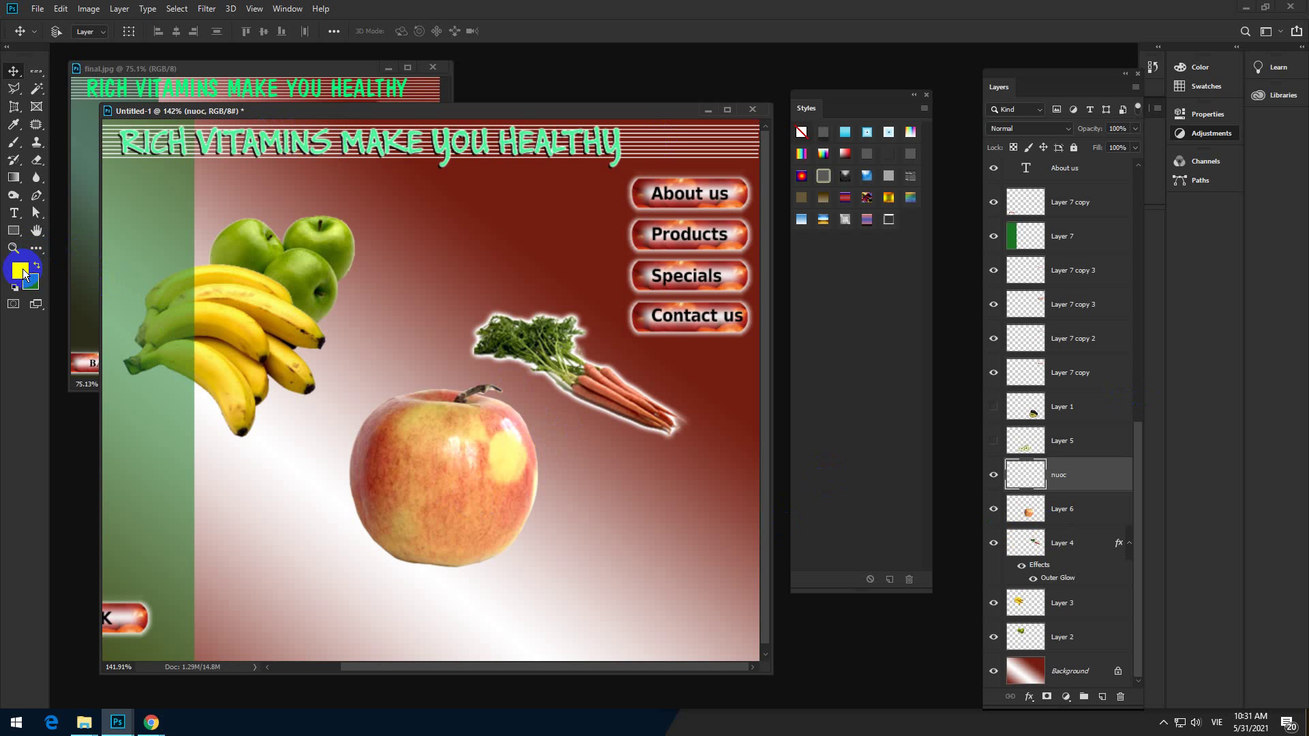
right_click(14, 142)
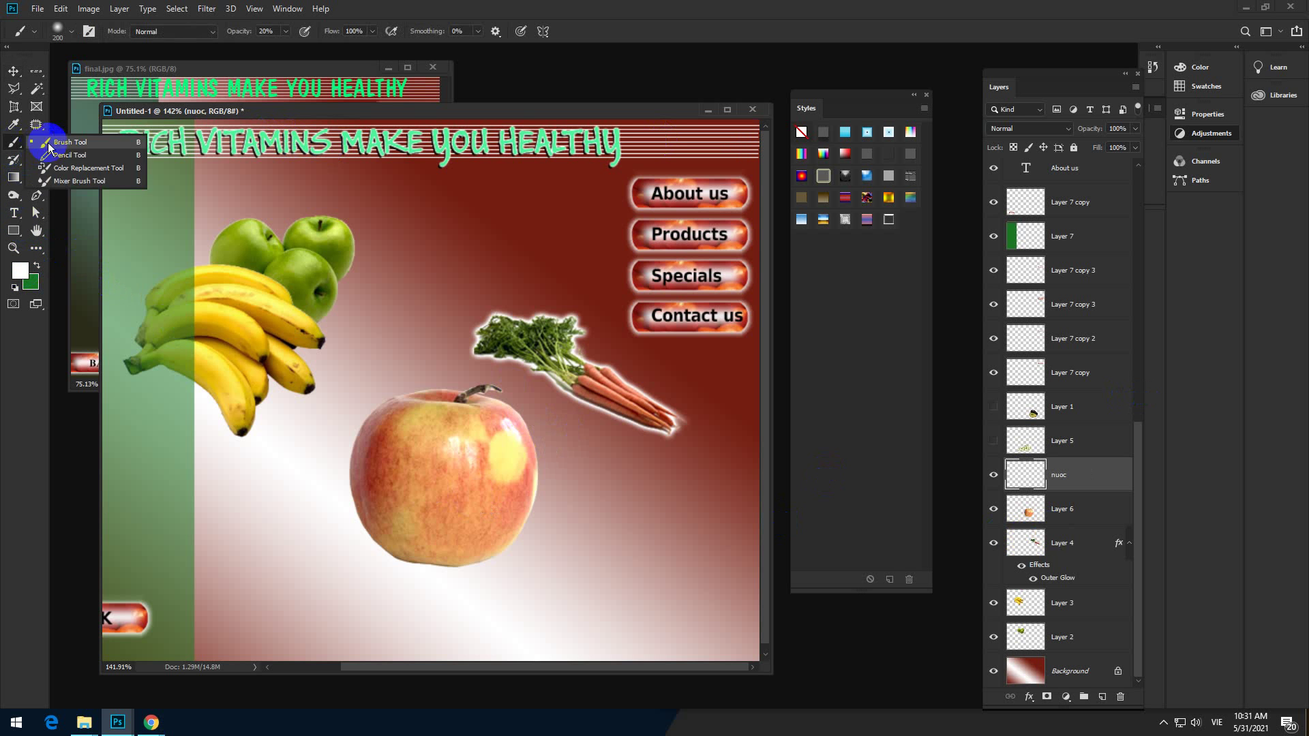
click(35, 139)
click(61, 31)
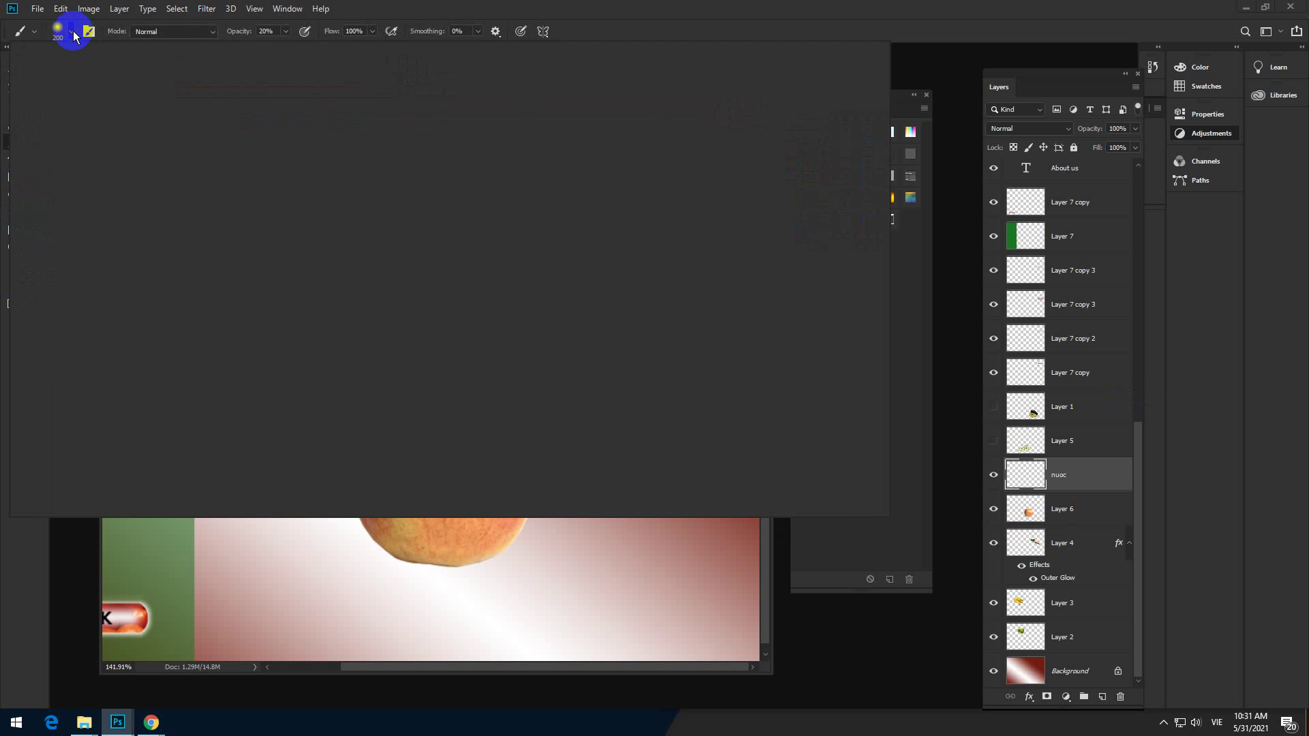
click(598, 12)
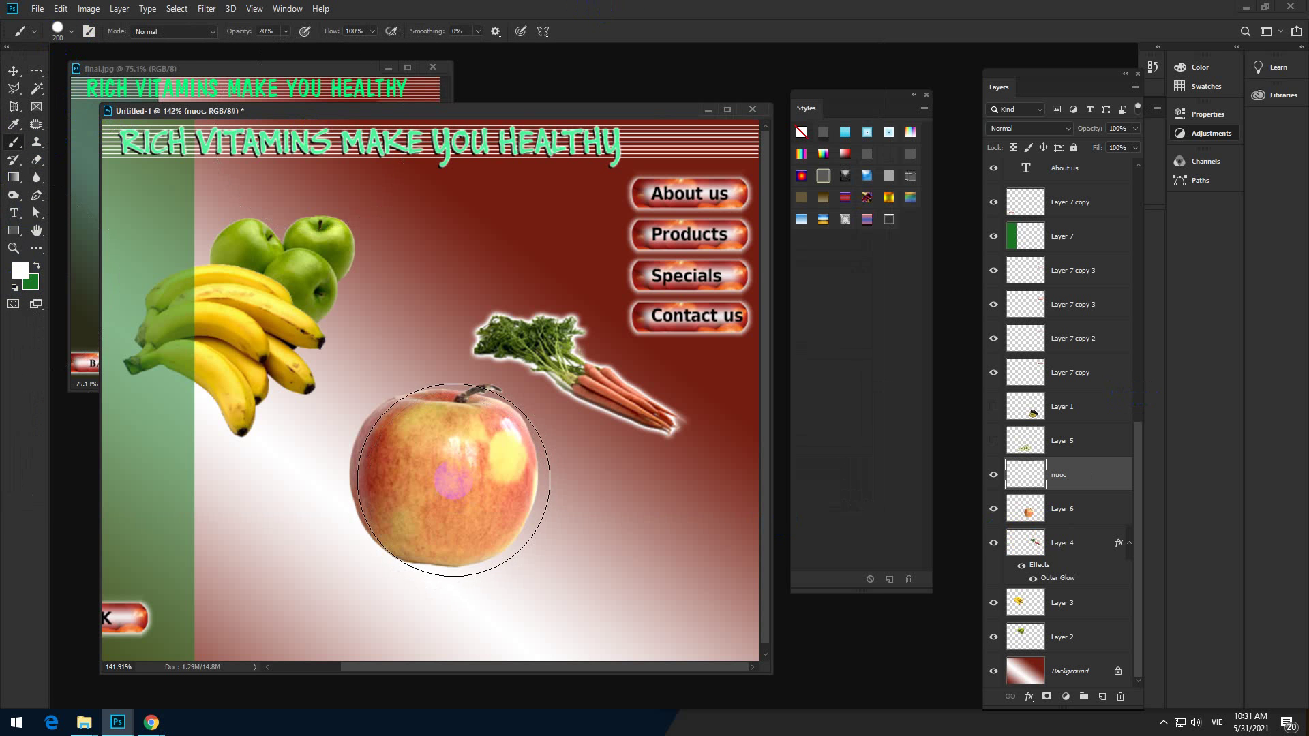
Shrink the brush over the apple to a droplet-sized tip of about 6 px
key(bracketleft)
key(bracketleft)
key(bracketleft)
click(452, 478)
key(bracketleft)
key(bracketleft)
key(bracketleft)
key(bracketleft)
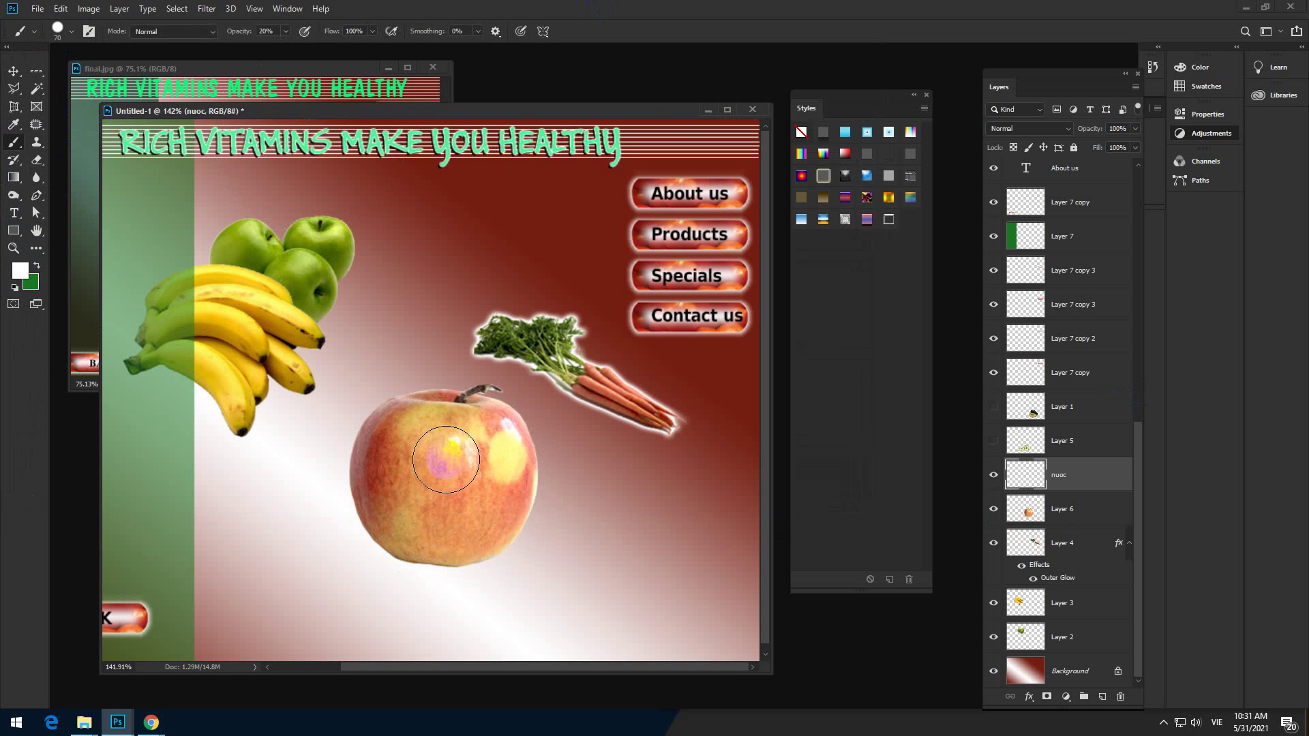
click(445, 458)
key(bracketleft)
key(bracketleft)
key(bracketleft)
key(bracketleft)
key(bracketleft)
key(bracketleft)
key(bracketleft)
scroll(430, 446, up, 5)
click(441, 537)
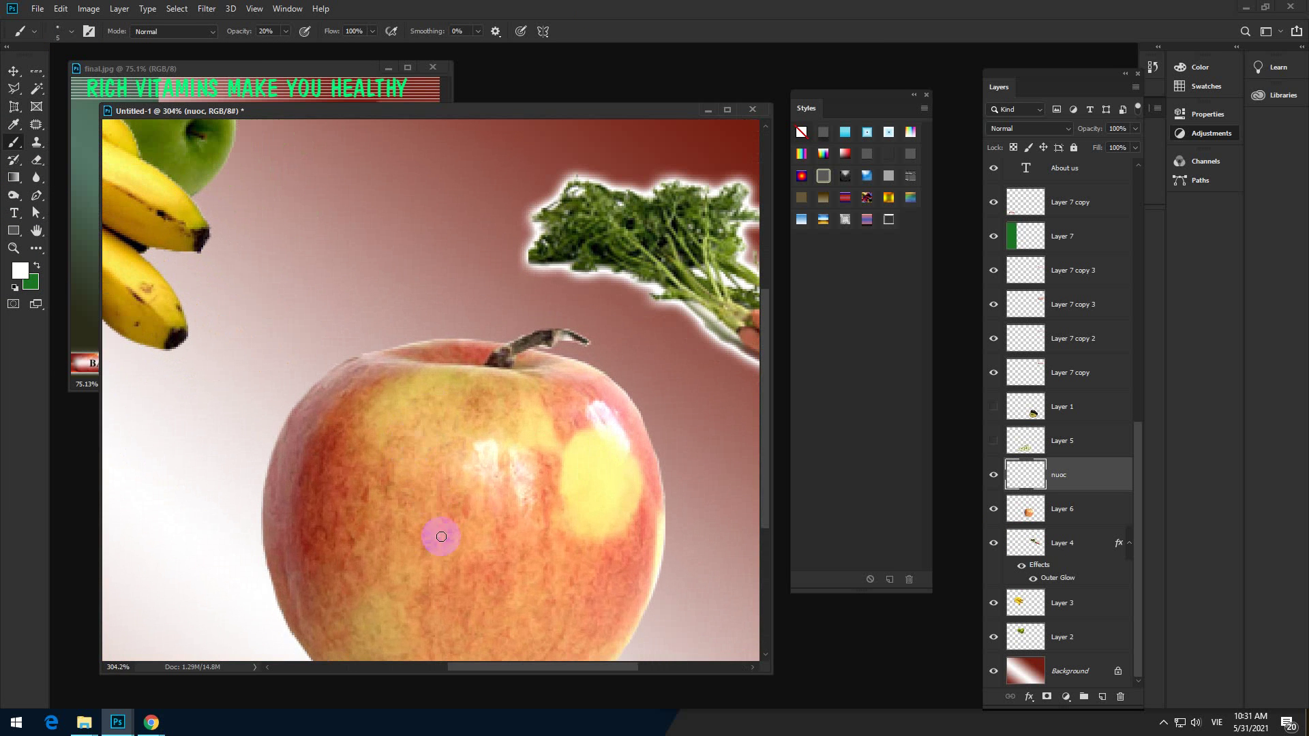
mouse_move(441, 537)
mouse_down()
mouse_move(432, 503)
mouse_move(451, 467)
mouse_up()
Set the brush opacity to 100% and test it with one white dab on the apple, undoing the dab
click(286, 32)
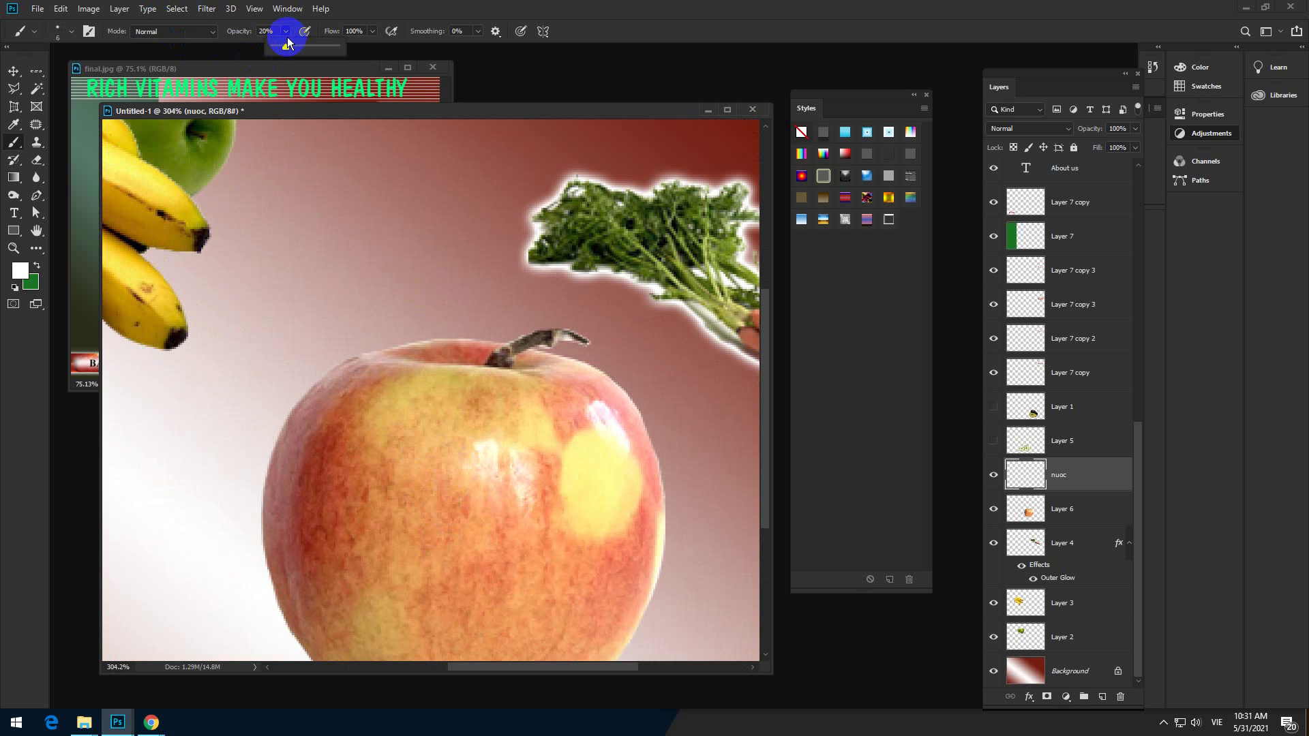
mouse_move(287, 43)
mouse_down()
mouse_move(371, 43)
mouse_move(399, 28)
mouse_up()
click(405, 445)
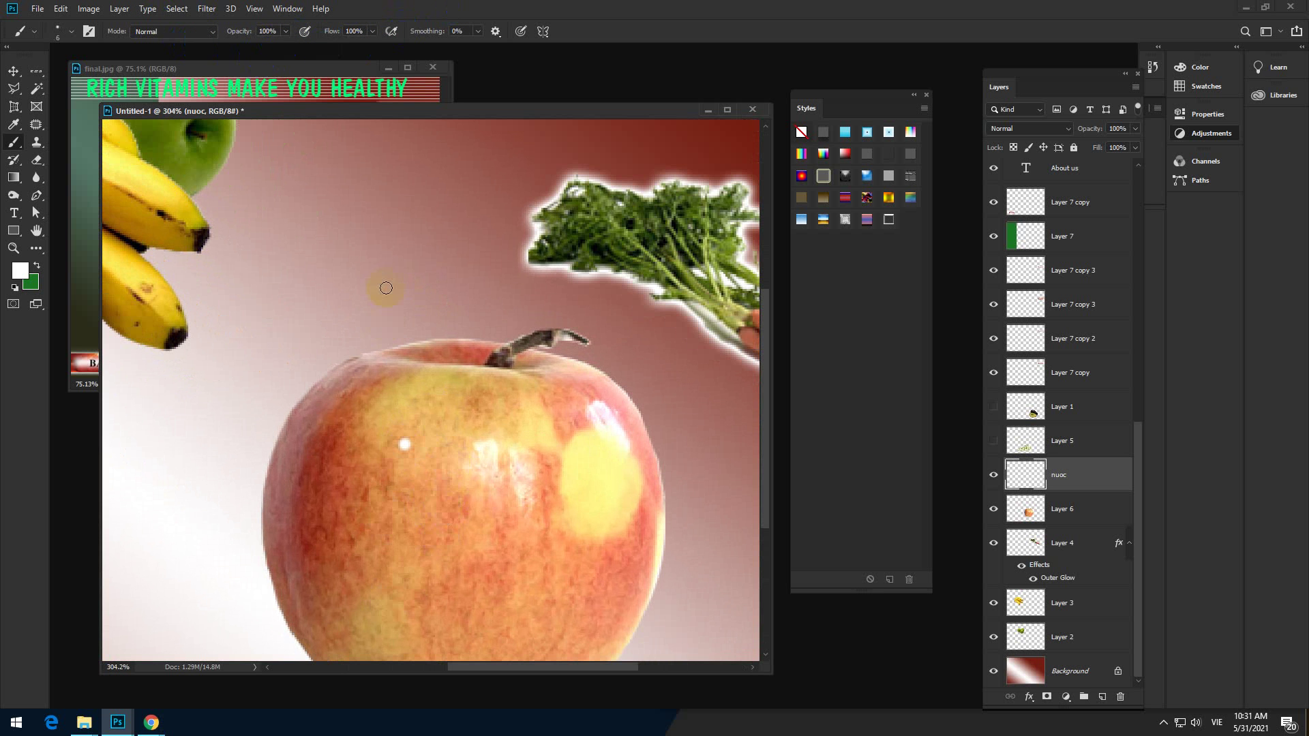
key(ctrl+z)
Paint a white dab on the apple's upper left and apply the water-drop style to the nuoc layer
click(339, 454)
click(889, 221)
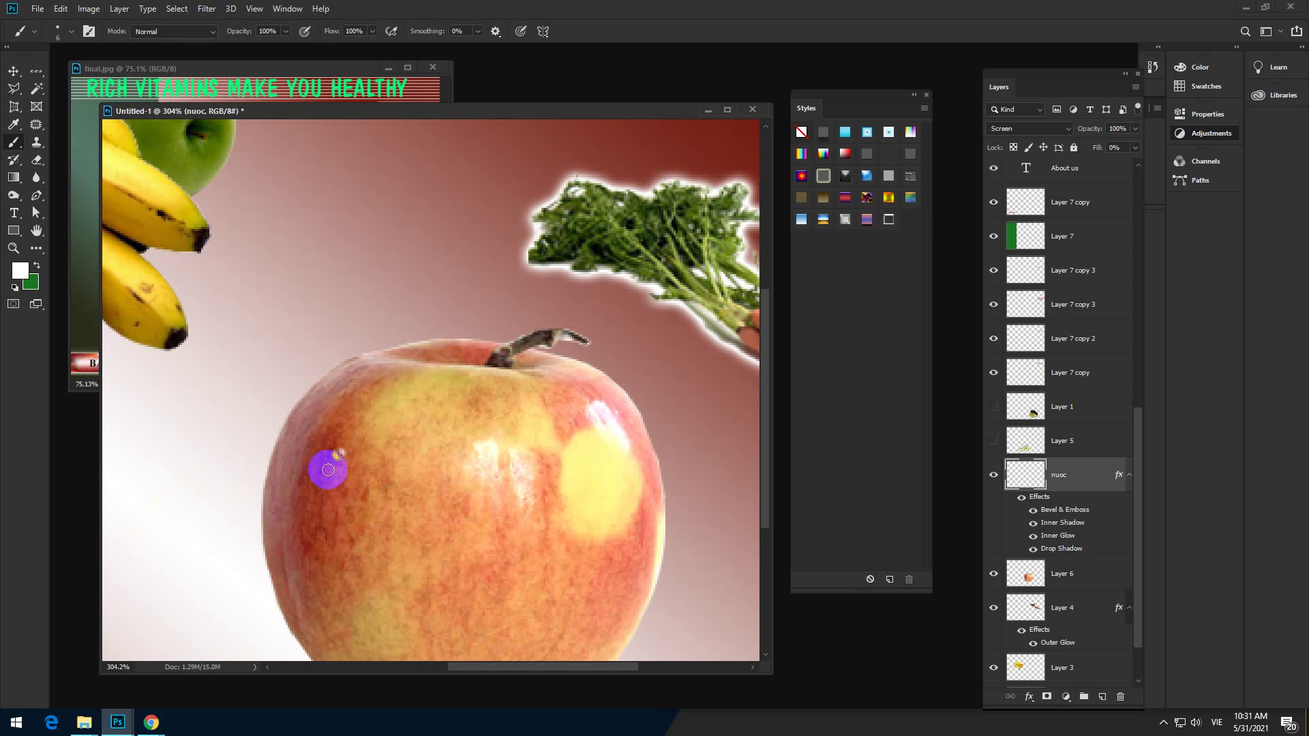
click(888, 221)
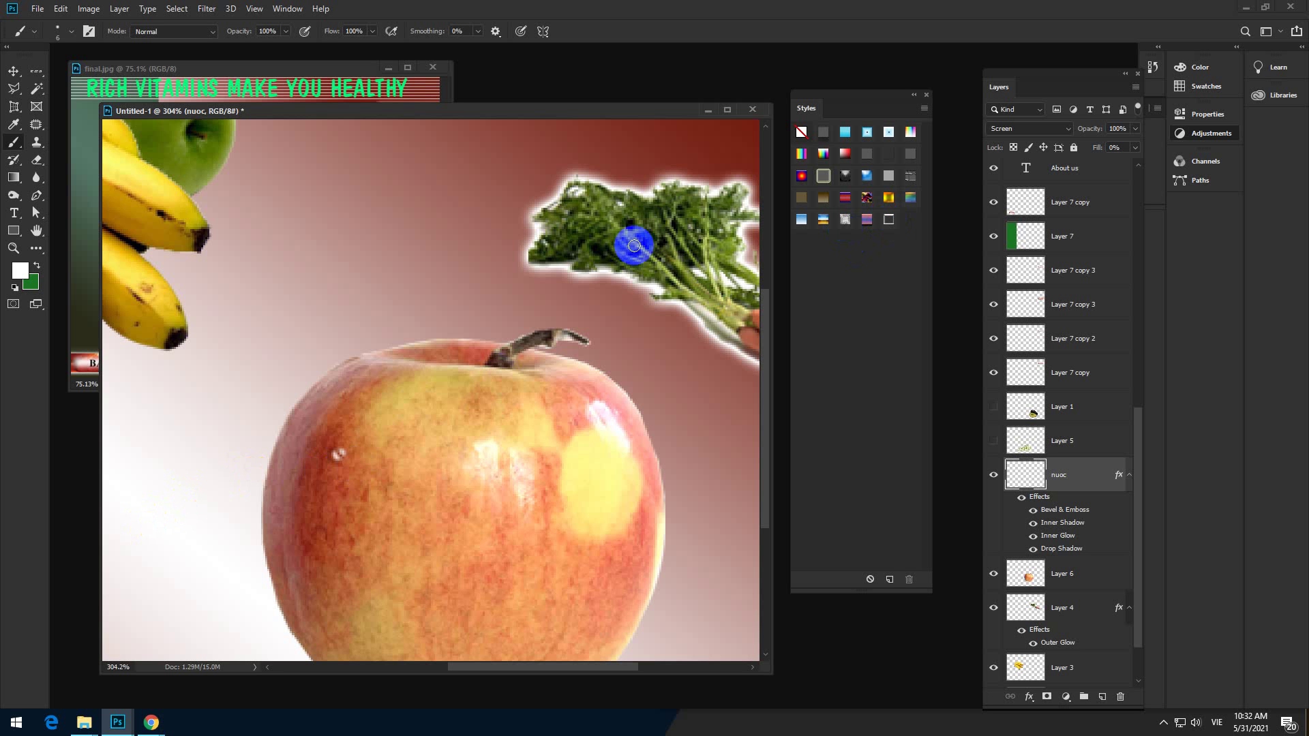
Paint single droplets scattered across the upper and middle part of the apple on the nuoc layer
click(420, 454)
click(395, 479)
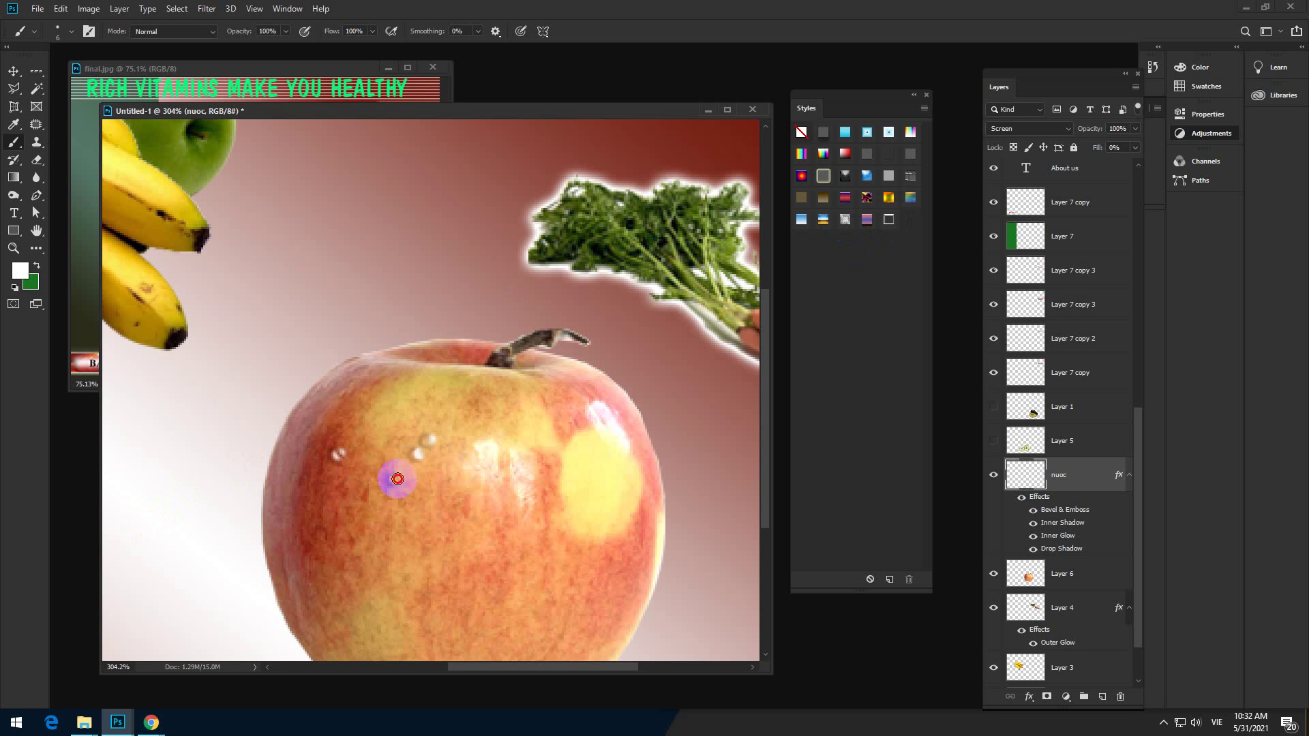
click(368, 531)
click(363, 493)
click(371, 426)
click(457, 418)
click(550, 470)
click(627, 474)
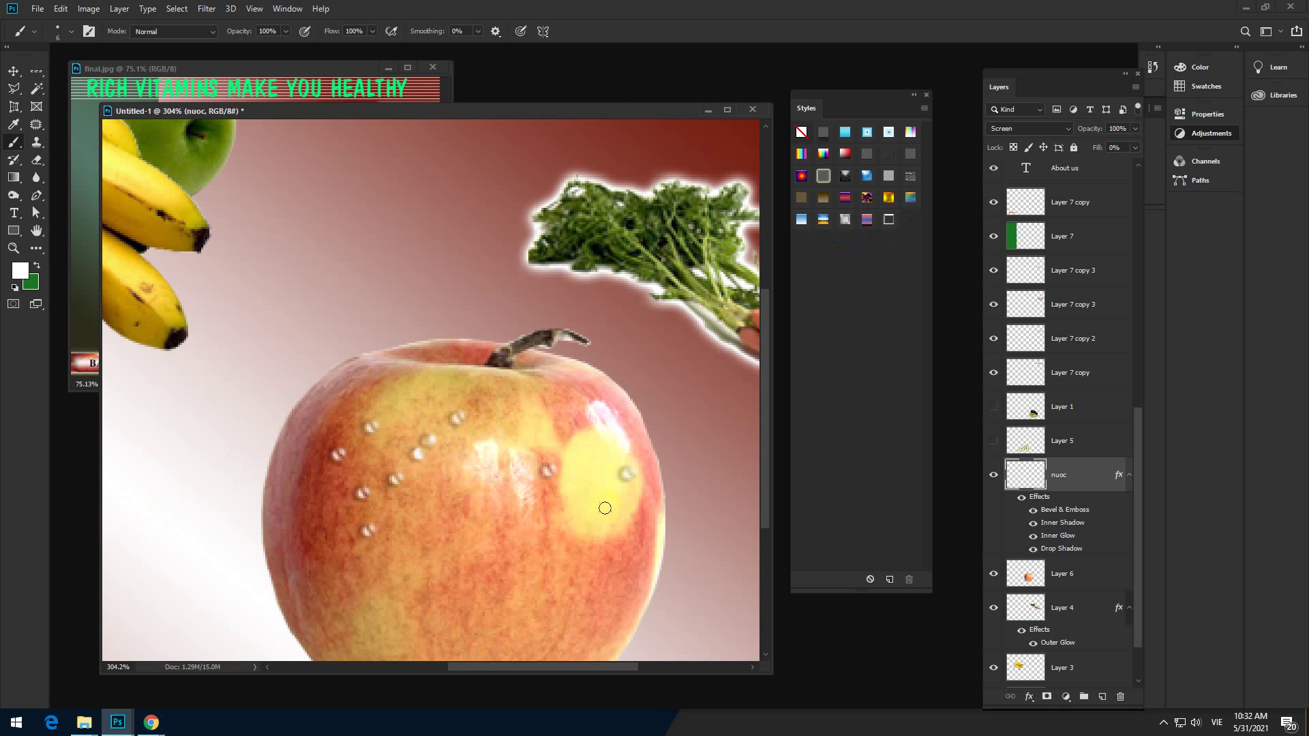
click(590, 525)
click(578, 485)
click(518, 564)
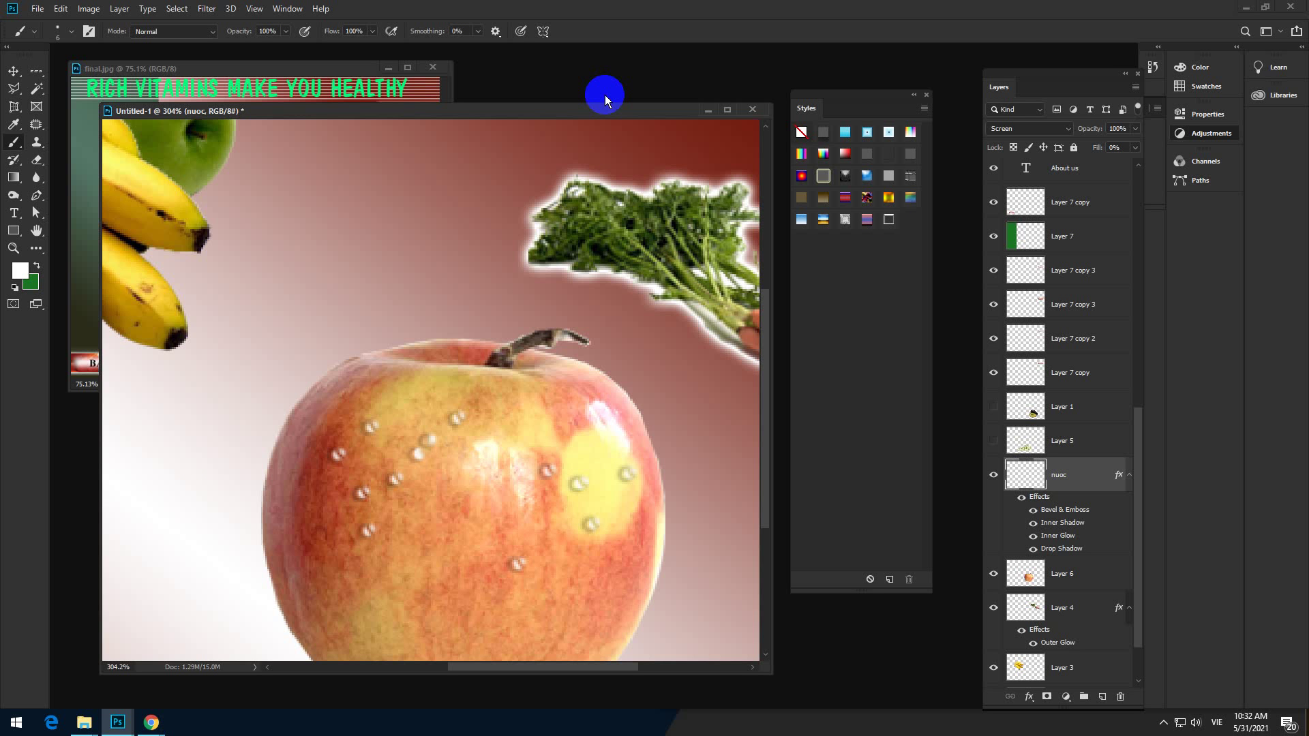
Undo all painted droplets and the water-drop style on the nuoc layer, leaving the layer empty
key(ctrl+z)
key(ctrl+z)
key(ctrl+z)
key(ctrl+z)
key(ctrl+z)
key(ctrl+z)
key(ctrl+z)
key(ctrl+z)
key(ctrl+z)
key(ctrl+z)
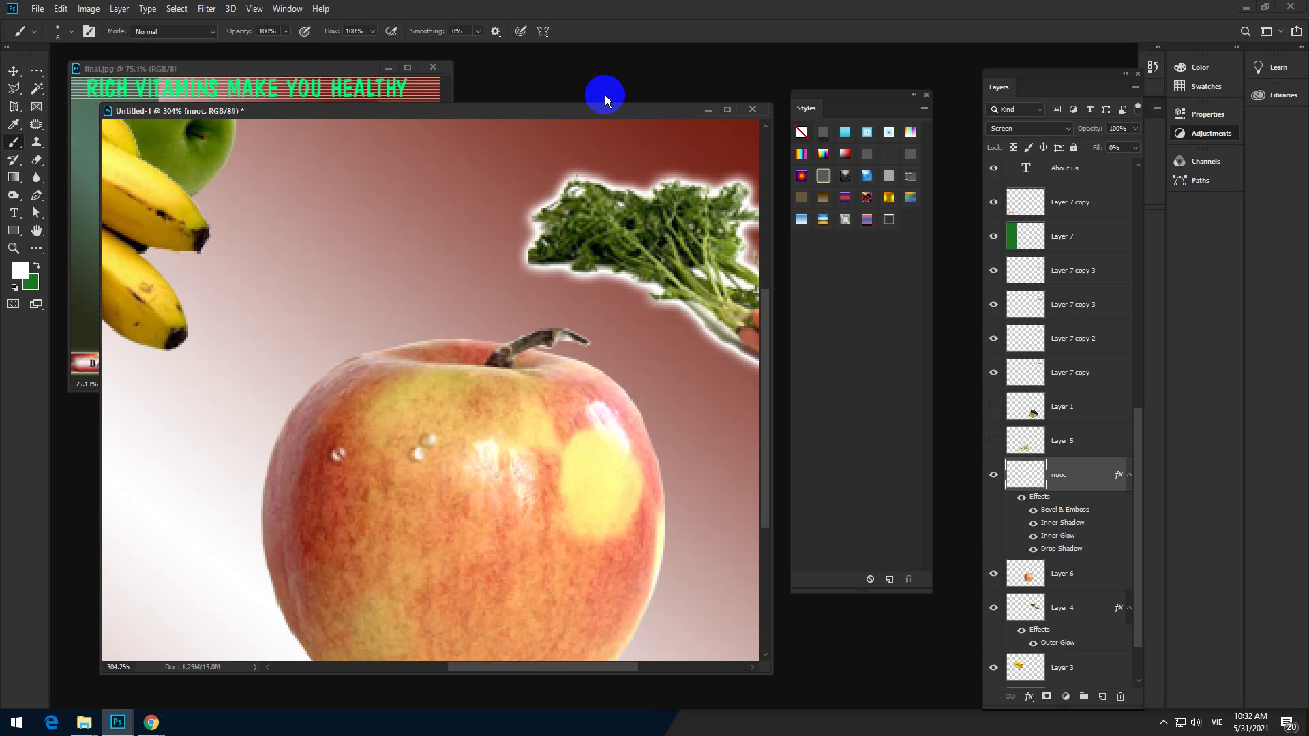
key(ctrl+z)
key(ctrl+z)
key(ctrl+z)
key(ctrl+z)
key(ctrl+z)
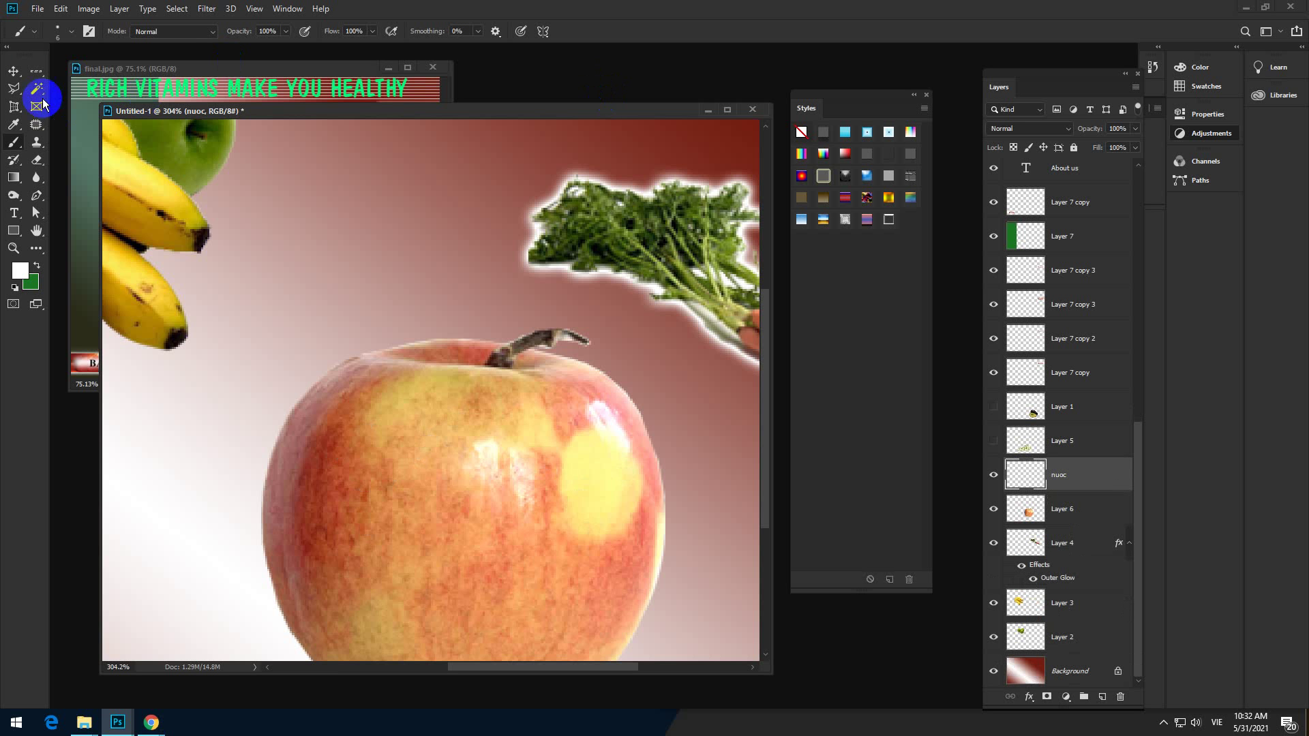
Try one white brush dab on the middle of the apple and undo it
key(v)
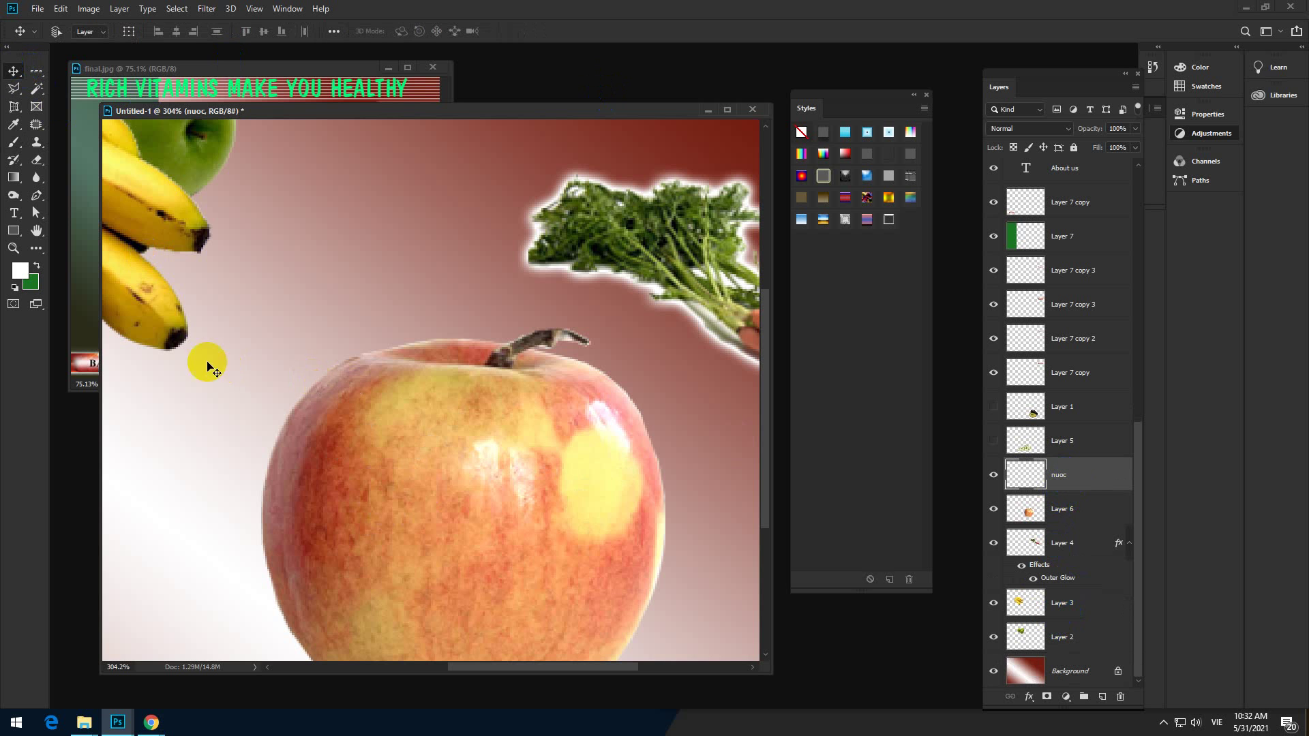
click(14, 142)
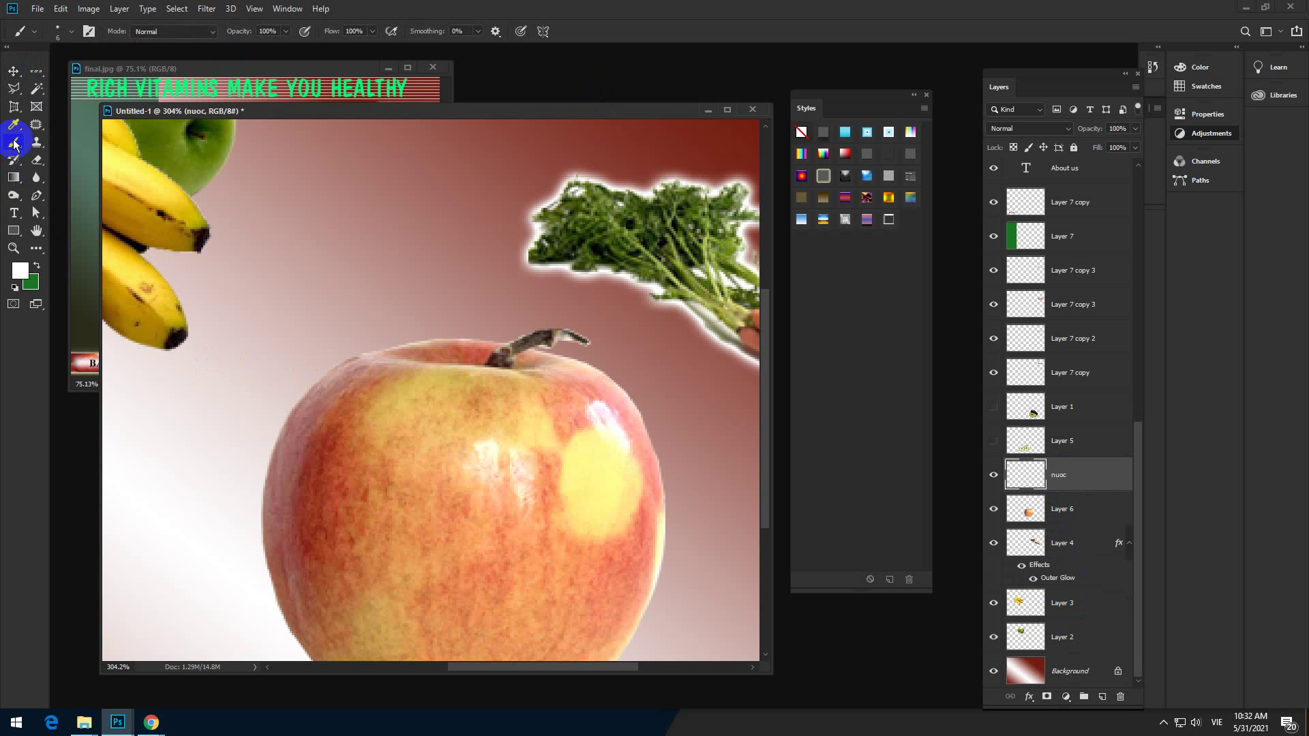
click(414, 476)
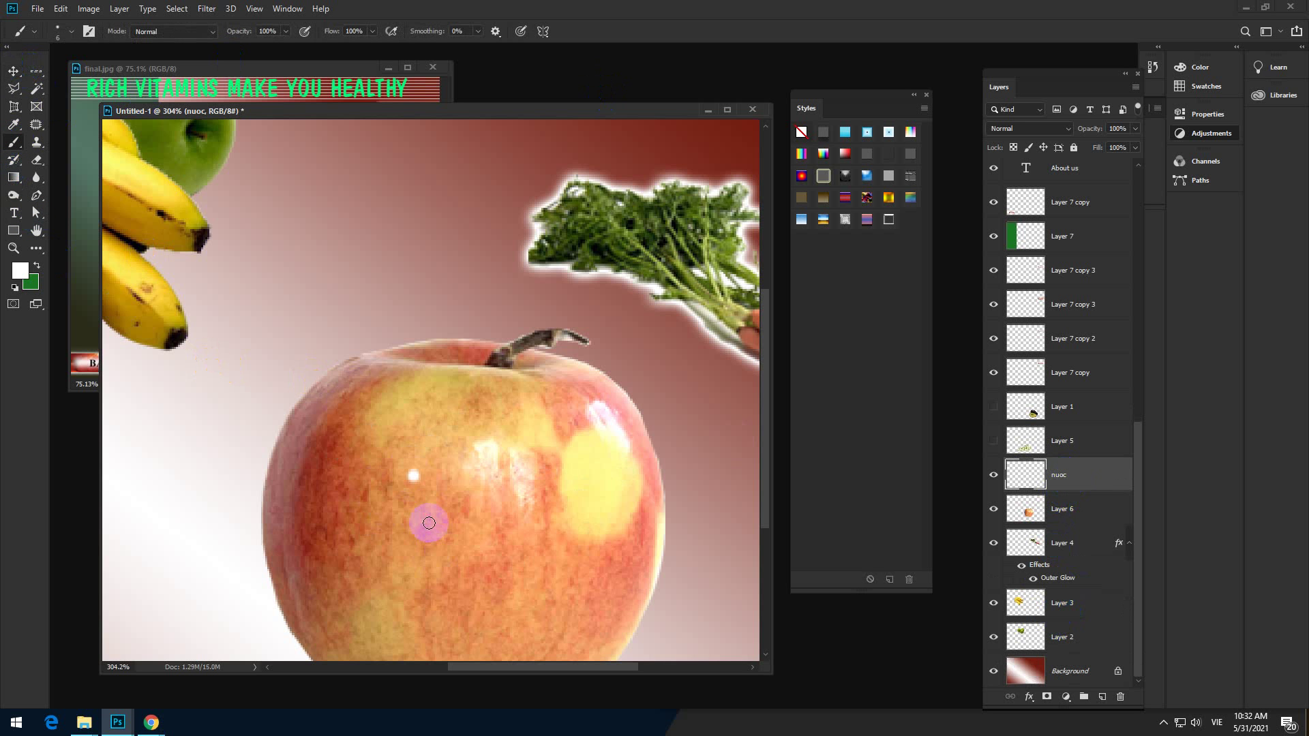
key(ctrl+z)
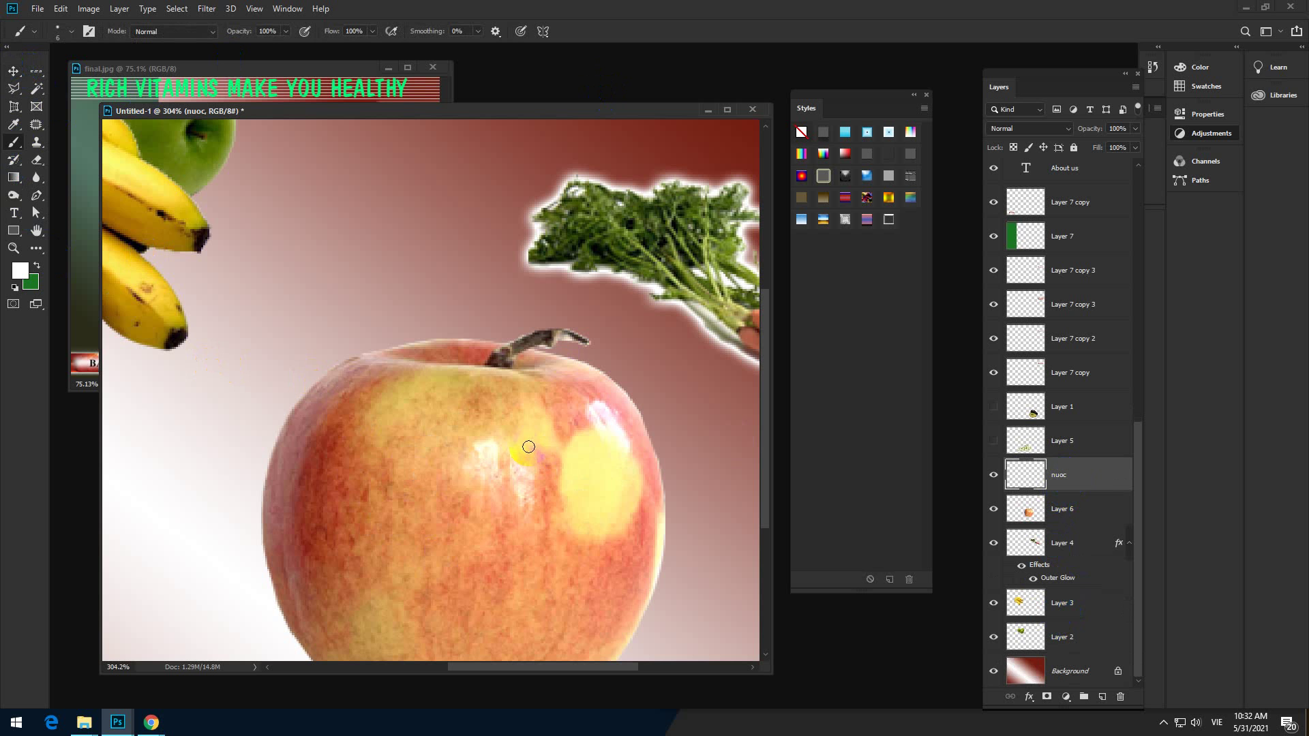
Examine the water drops on the apple in final.jpg, then return to Untitled-1 with the whole apple in view
click(214, 70)
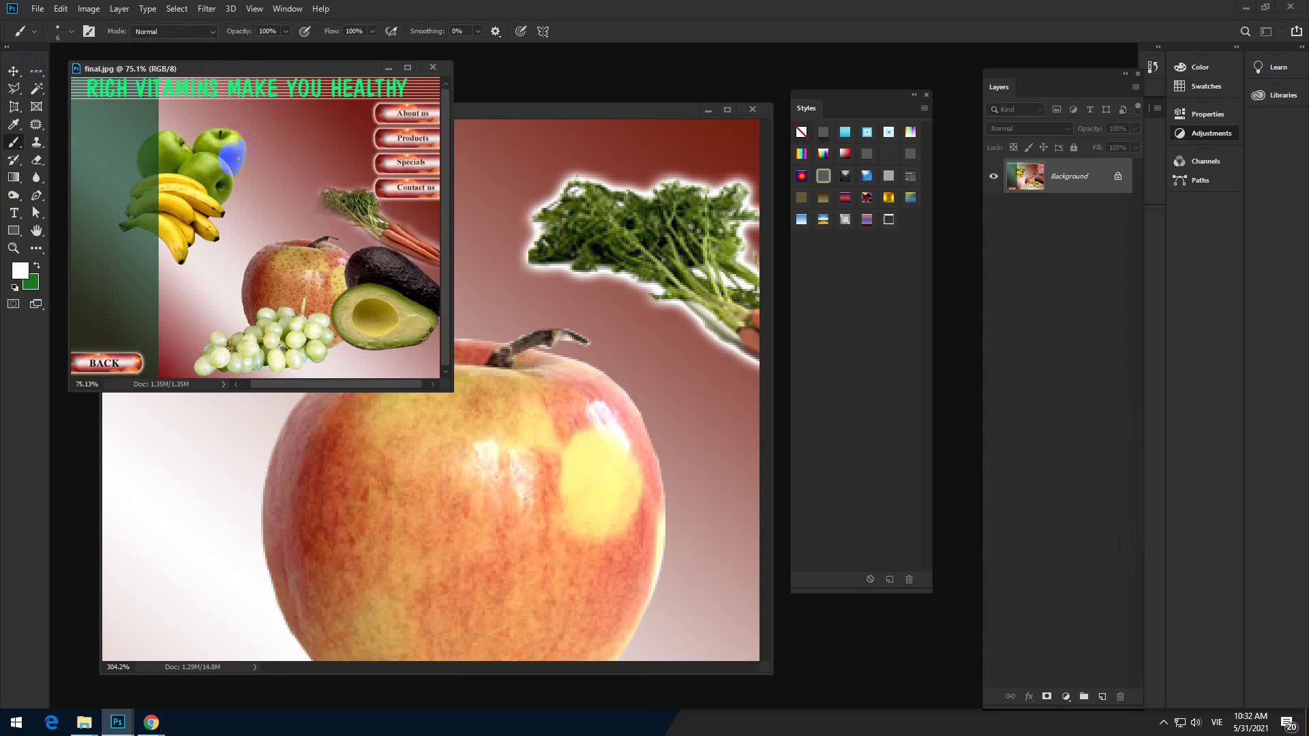
scroll(287, 294, up, 8)
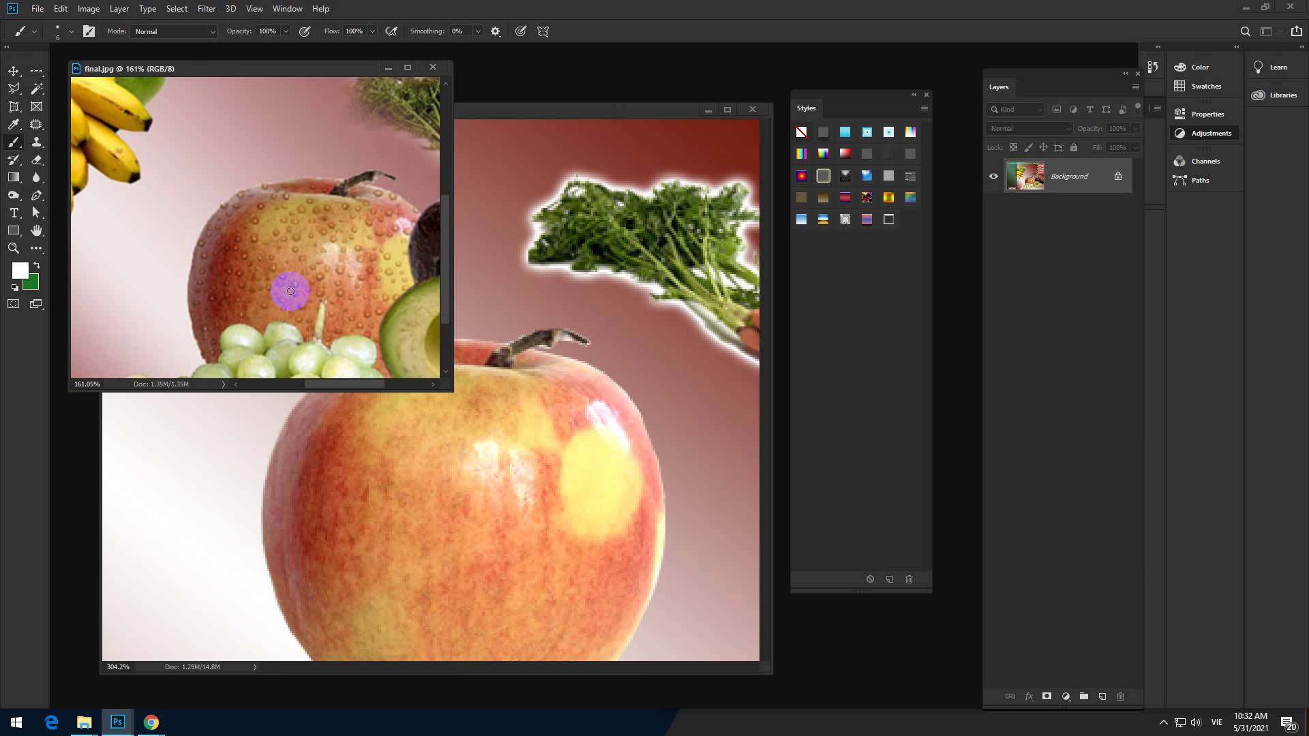
scroll(290, 291, down, 8)
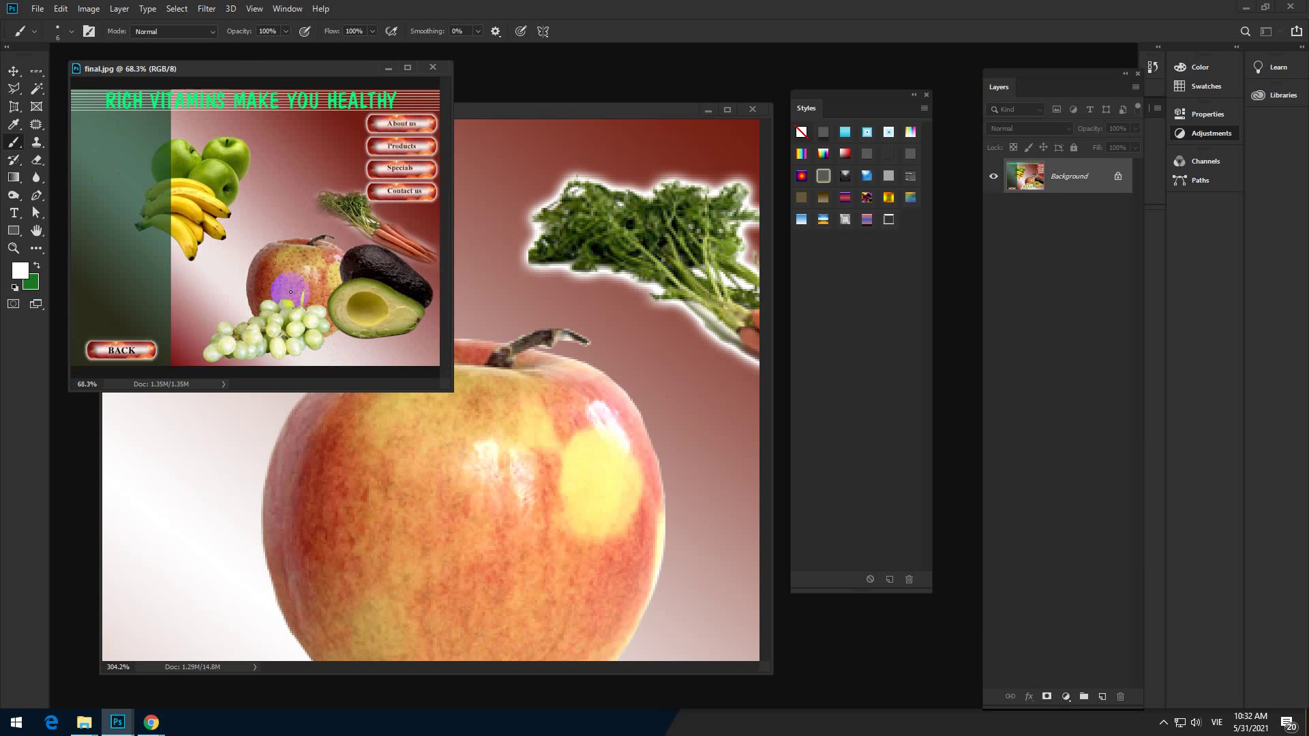
click(530, 114)
scroll(529, 129, down, 6)
drag(453, 111, 441, 62)
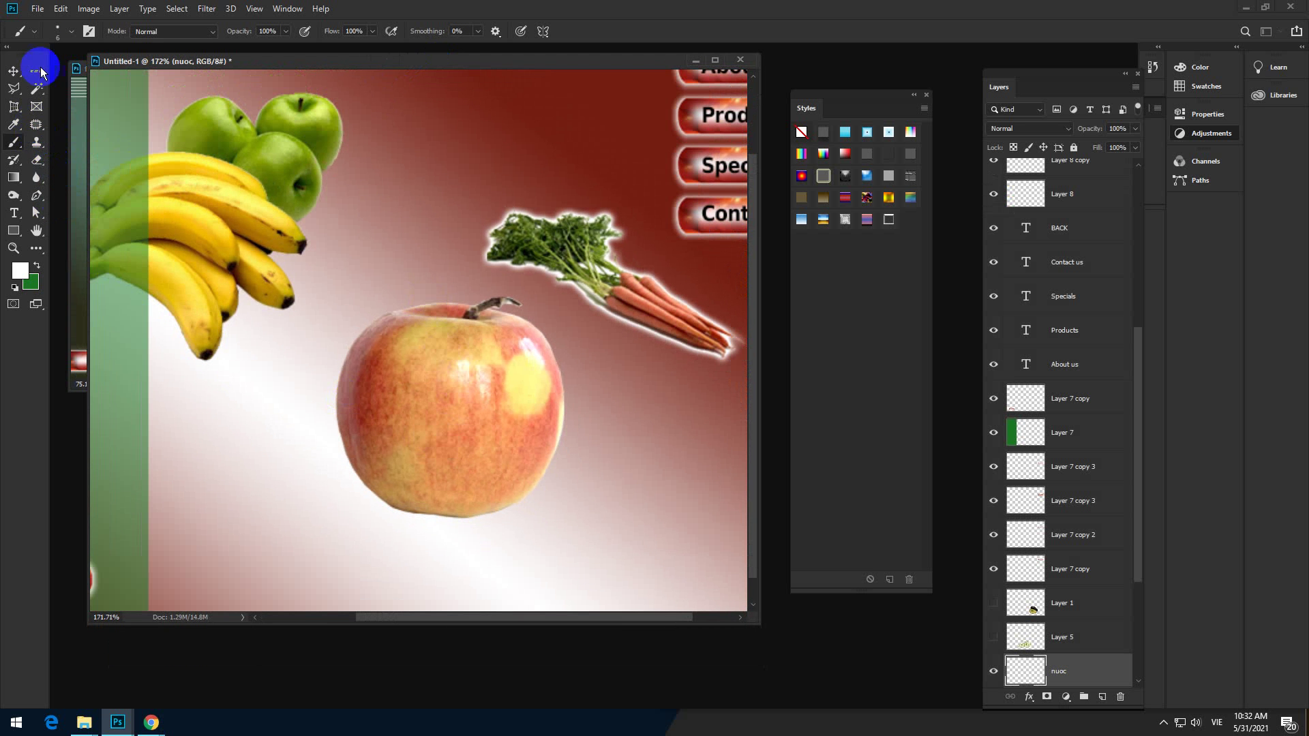
click(89, 32)
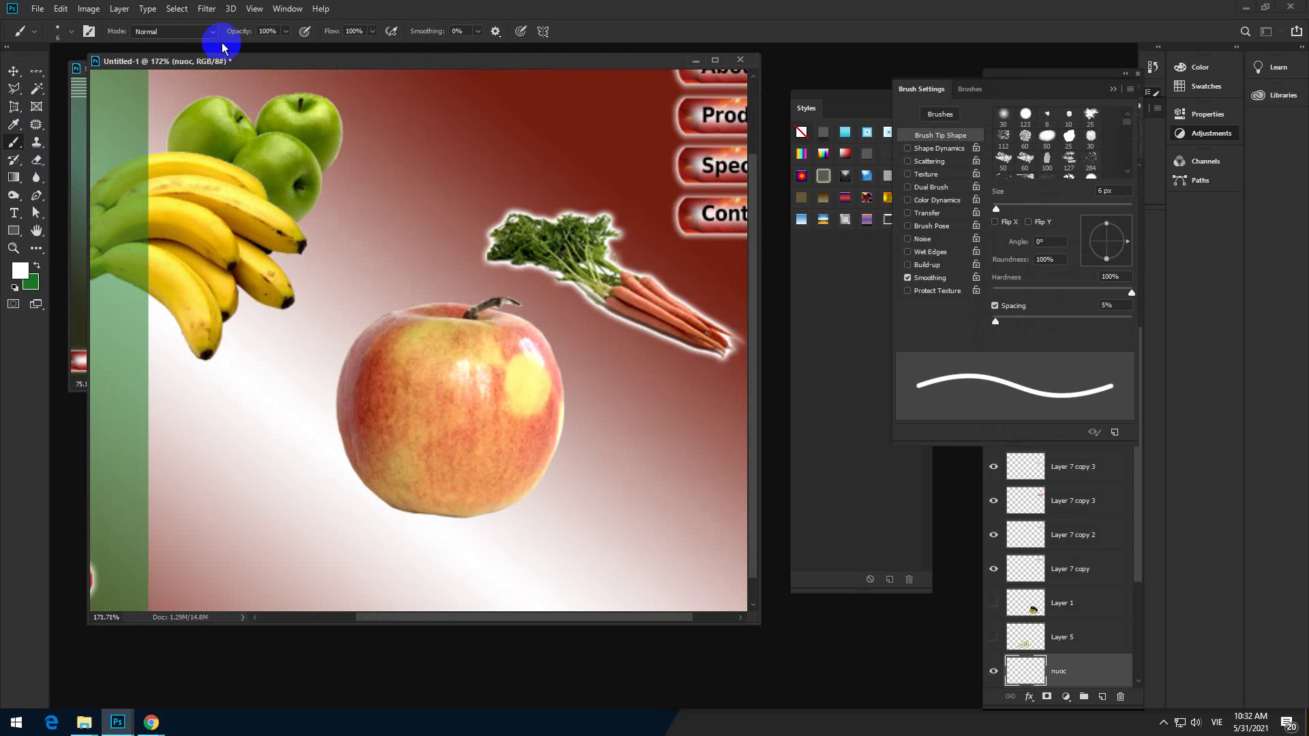
drag(949, 96, 516, 91)
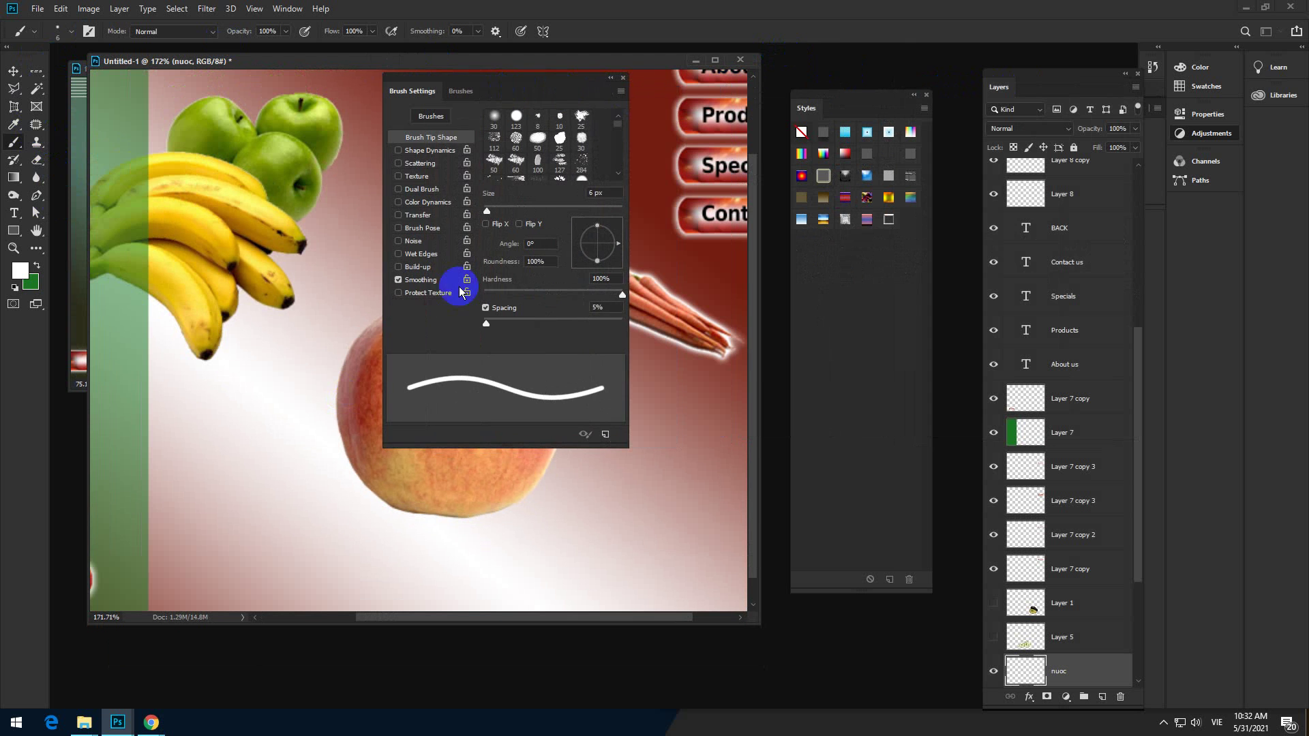
click(623, 79)
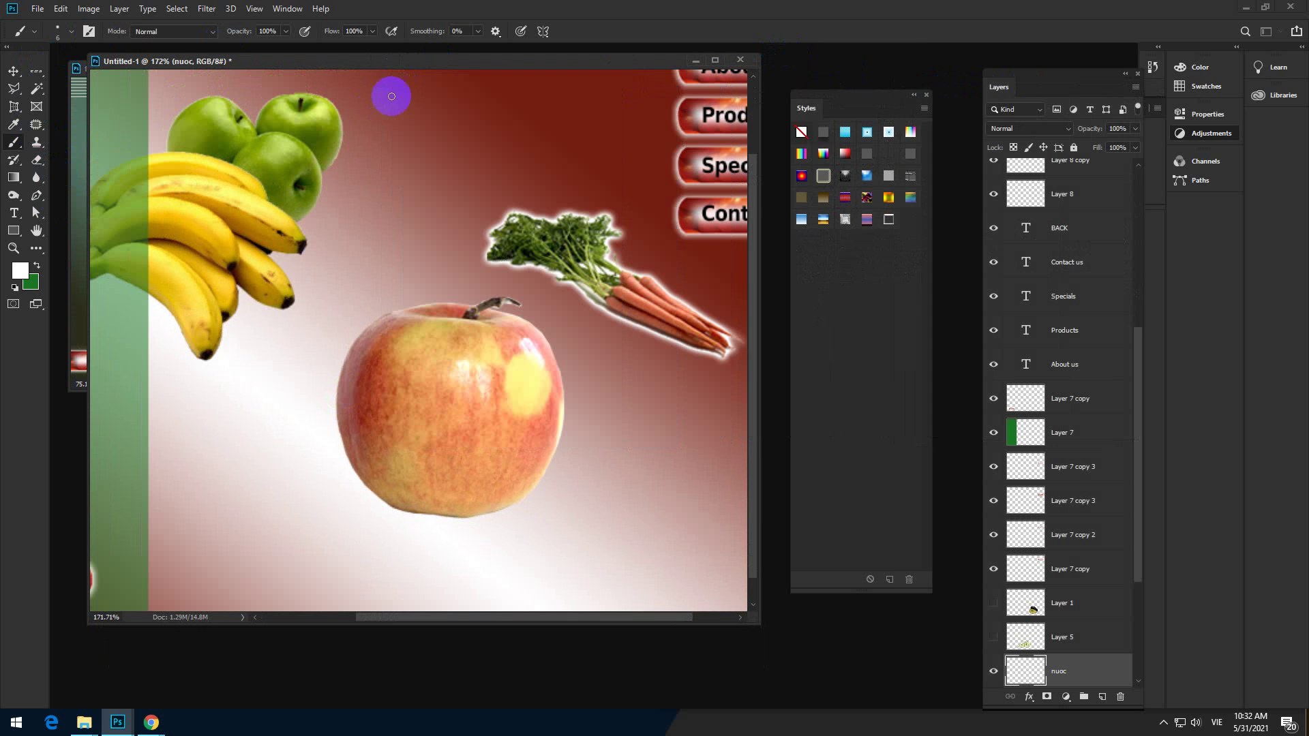
key(shift+F5)
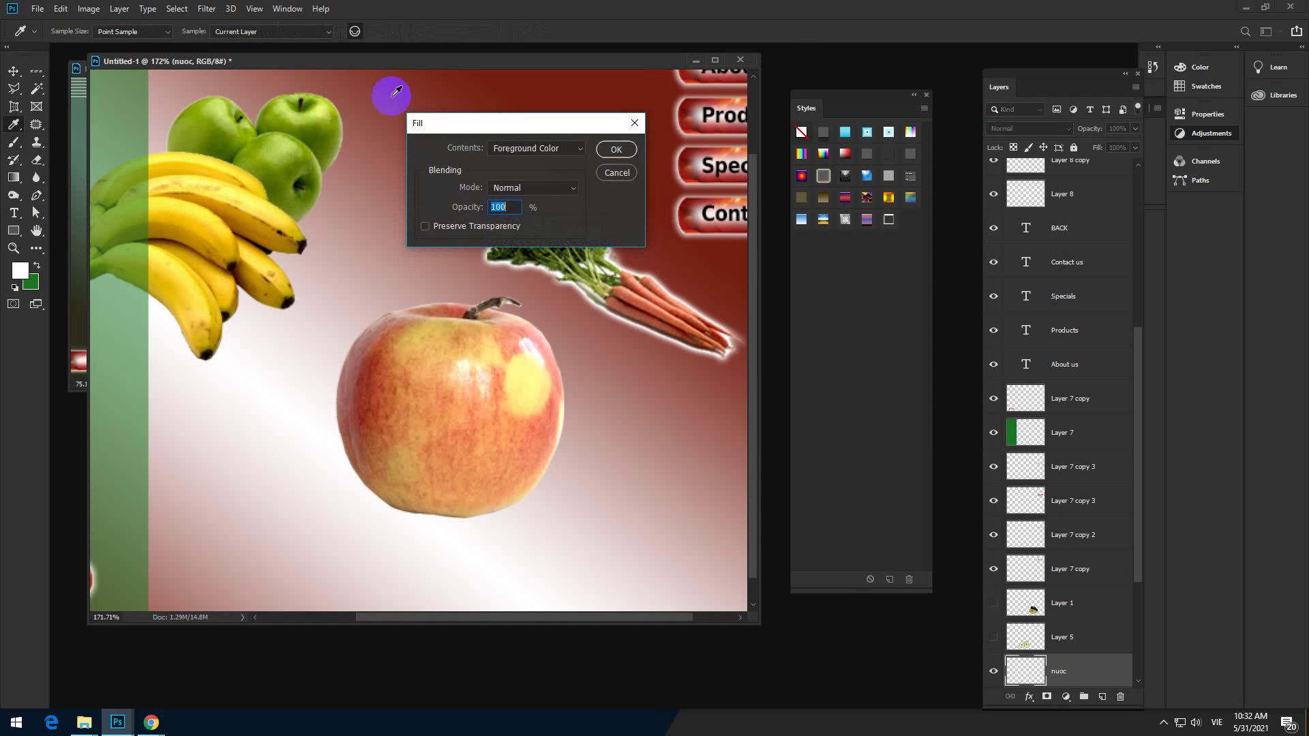
click(615, 171)
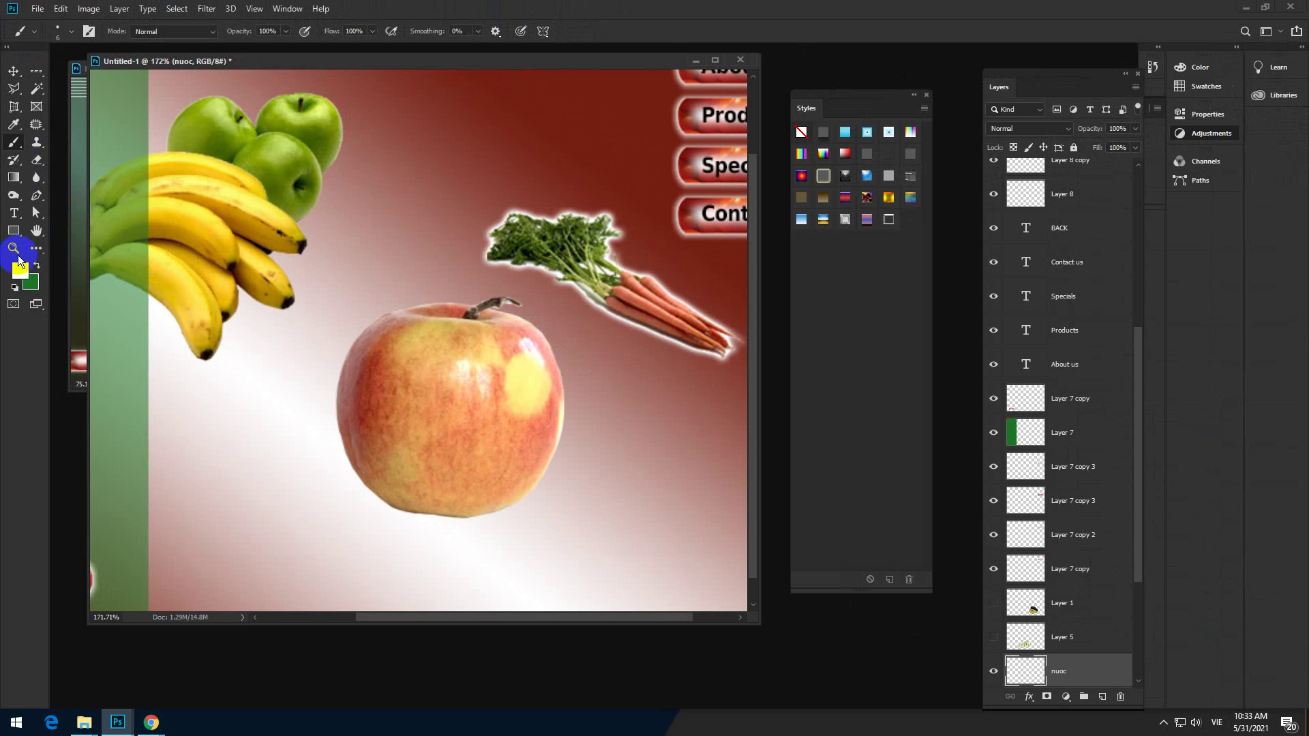
drag(399, 312, 427, 365)
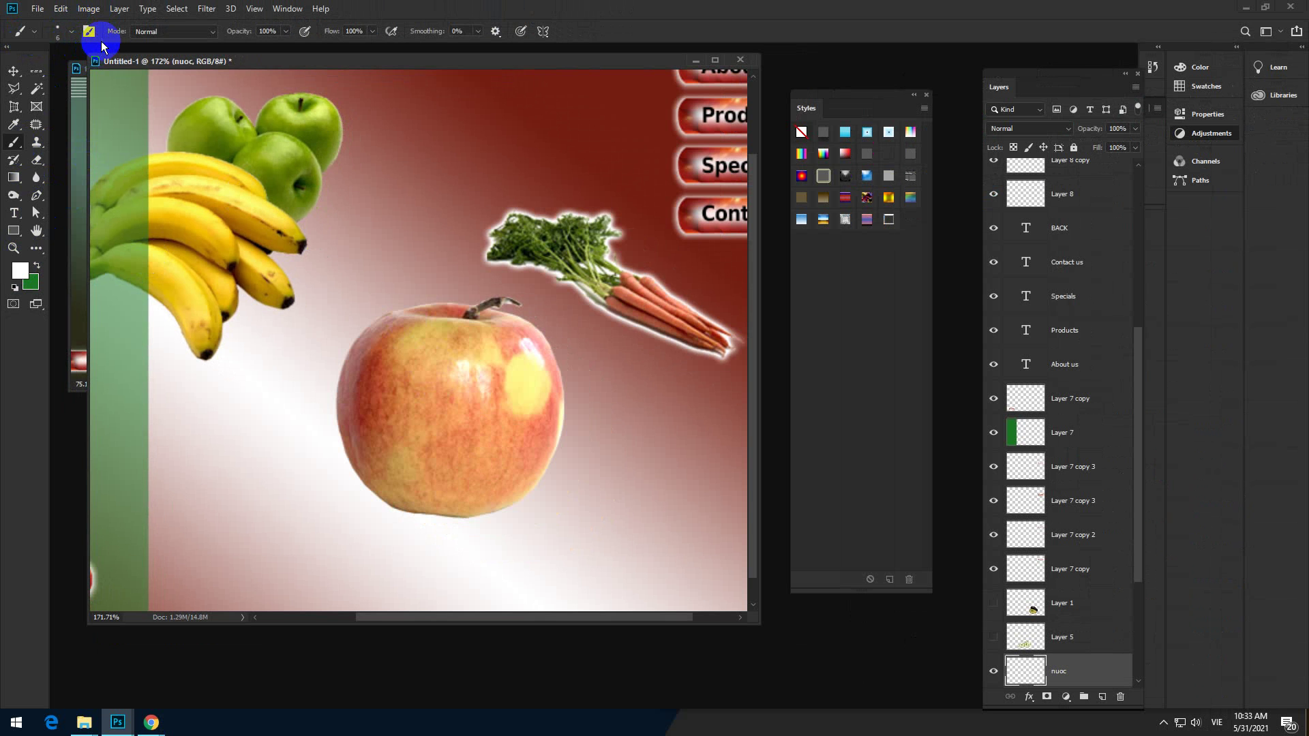
Set the brush tip spacing to 484% and enable Shape Dynamics with a Size Jitter of 66%
click(90, 31)
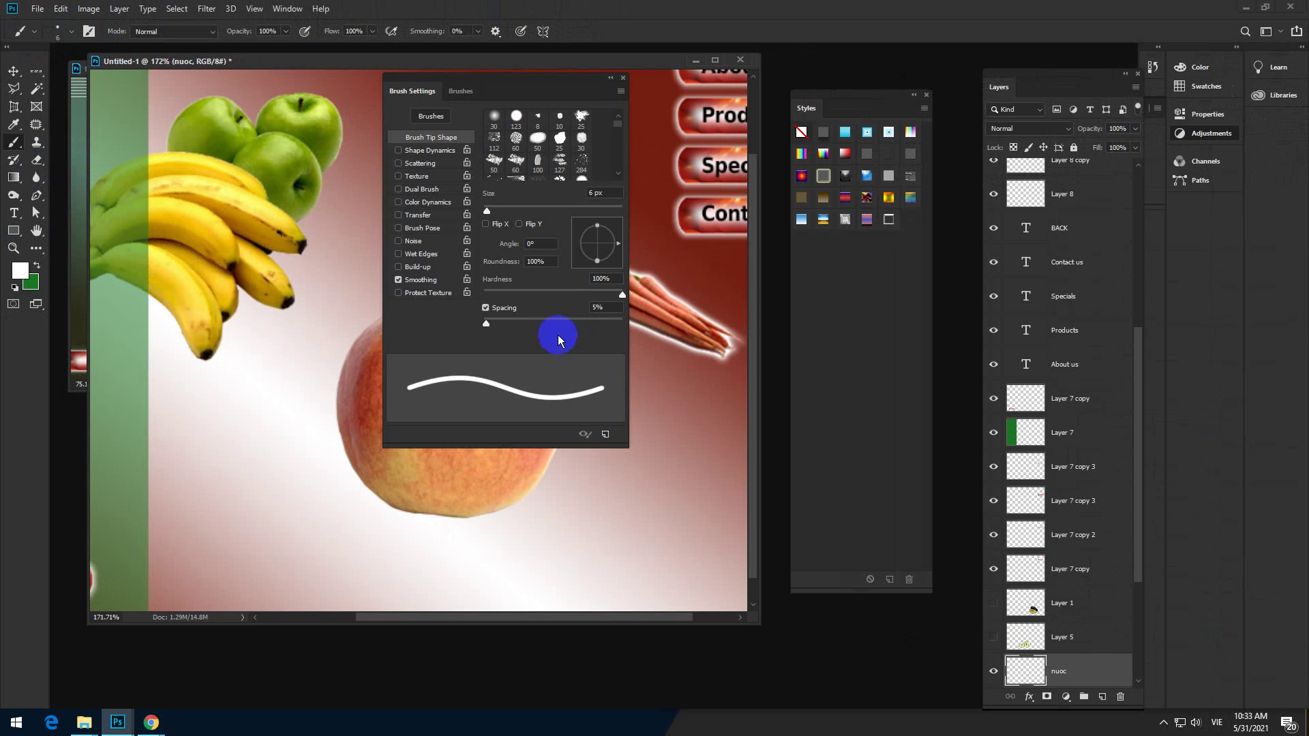
drag(478, 77, 454, 127)
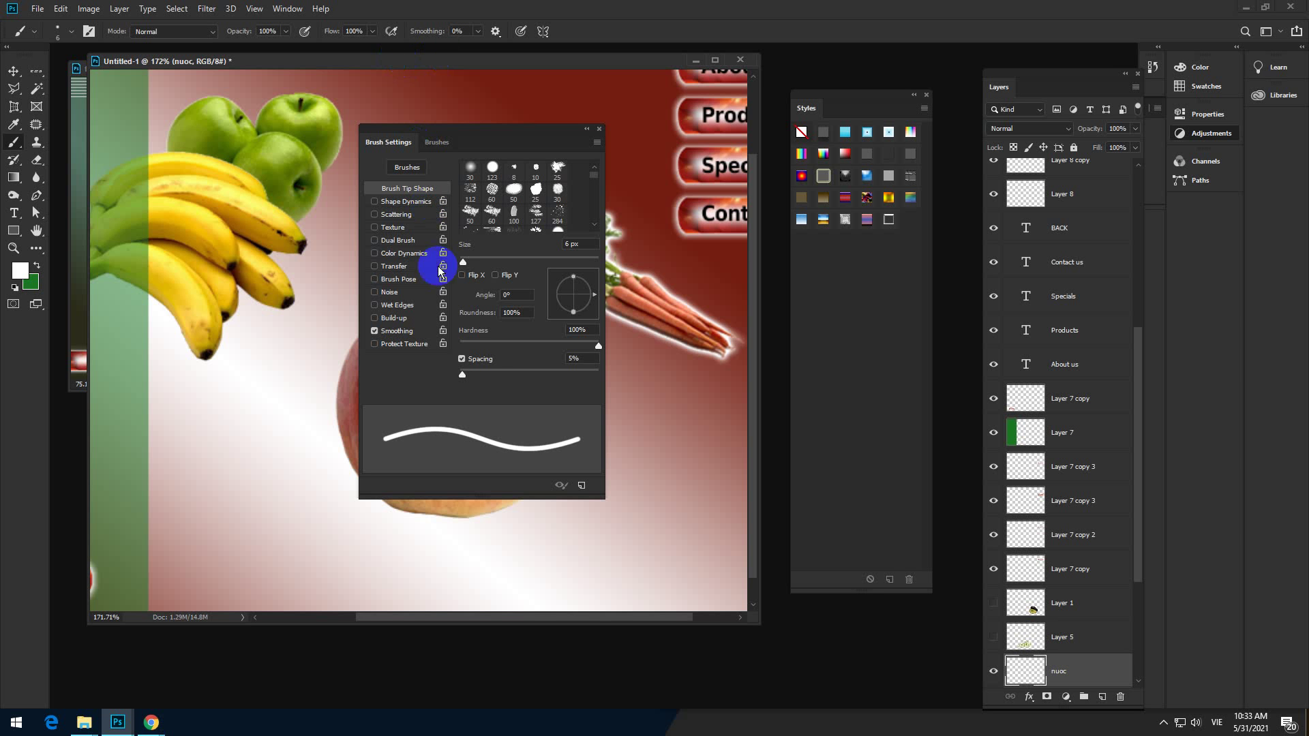
drag(462, 373, 583, 370)
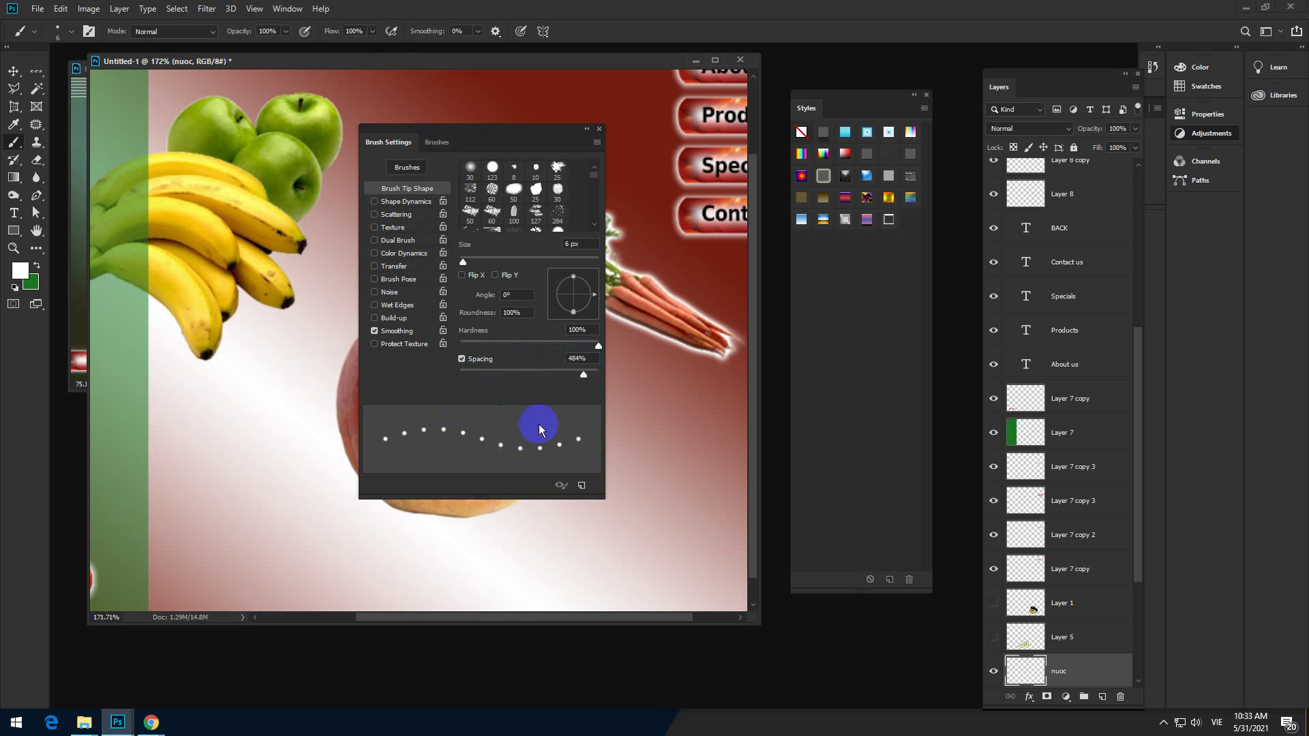
click(403, 204)
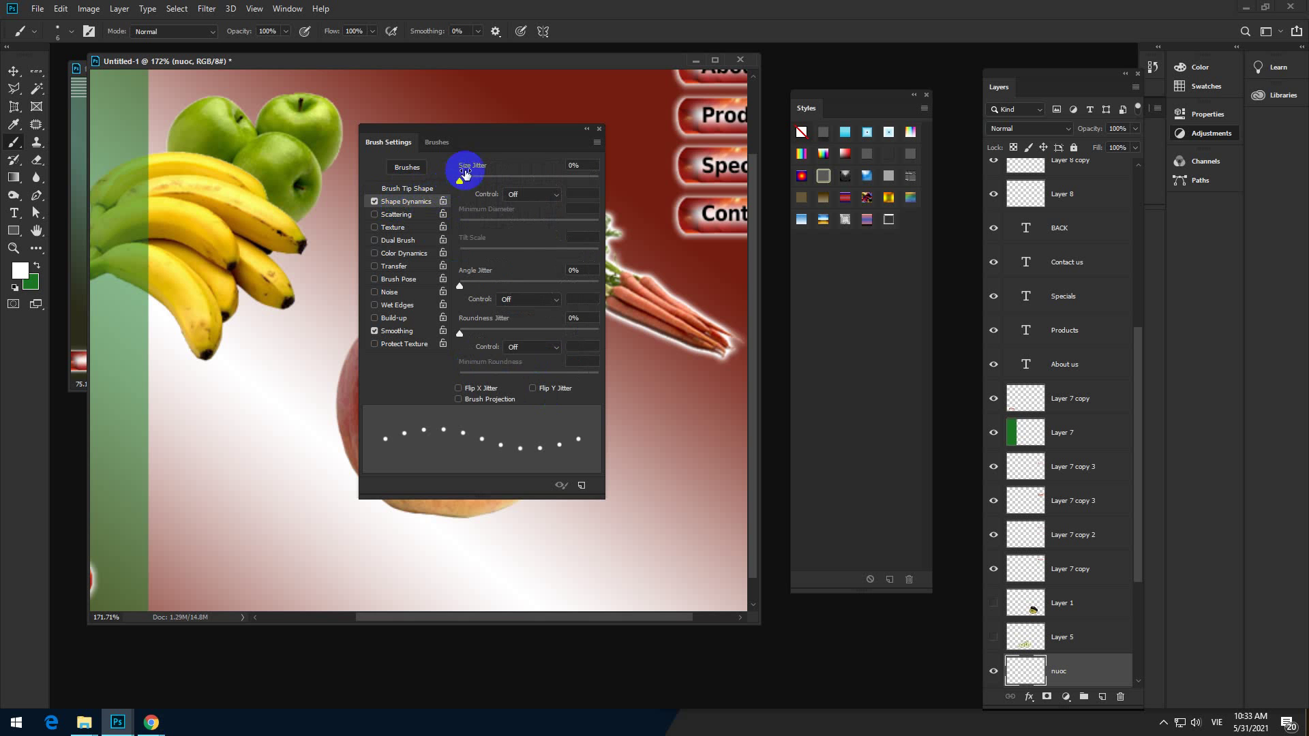
drag(460, 180, 551, 181)
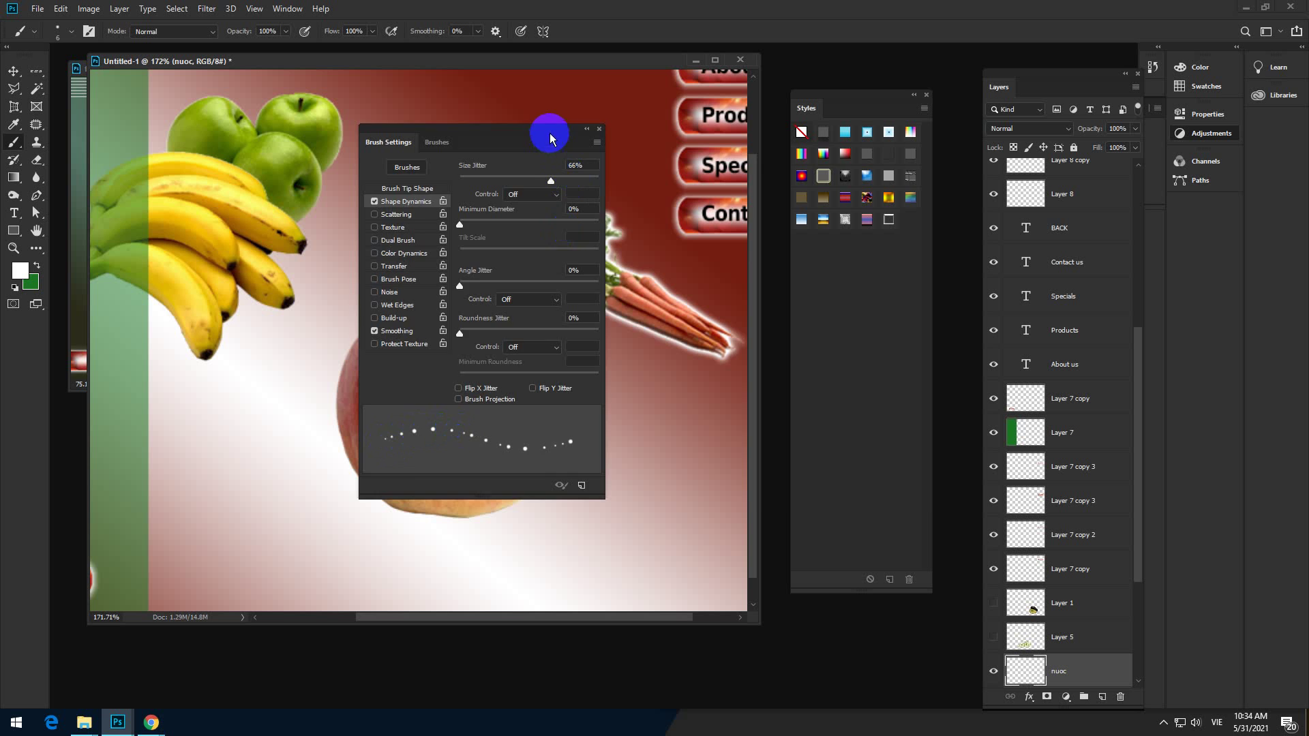
Try a dotted brush stroke across the apple's upper part and undo it
drag(549, 129, 926, 145)
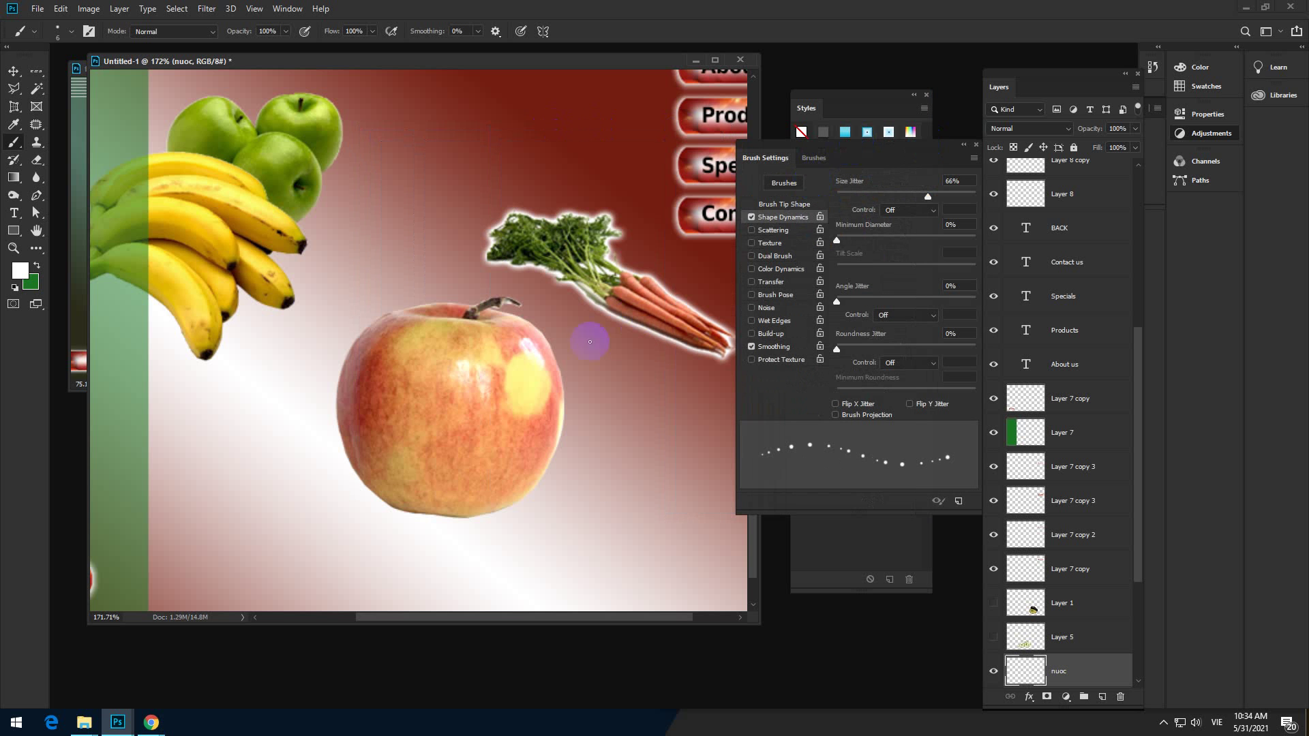
click(394, 337)
mouse_move(394, 336)
mouse_down()
mouse_move(486, 336)
mouse_move(529, 345)
mouse_up()
key(ctrl+z)
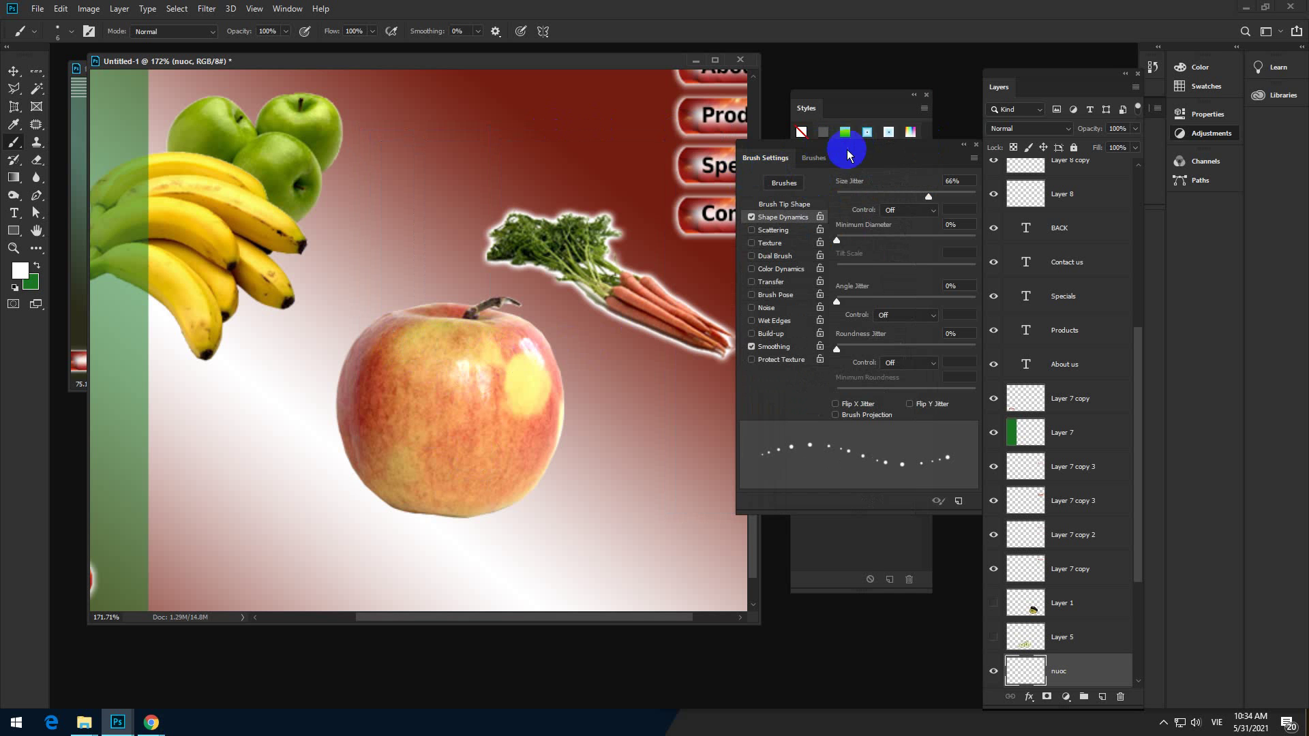
Enable Scattering for the brush and set Scatter to 1000%
drag(848, 146, 749, 174)
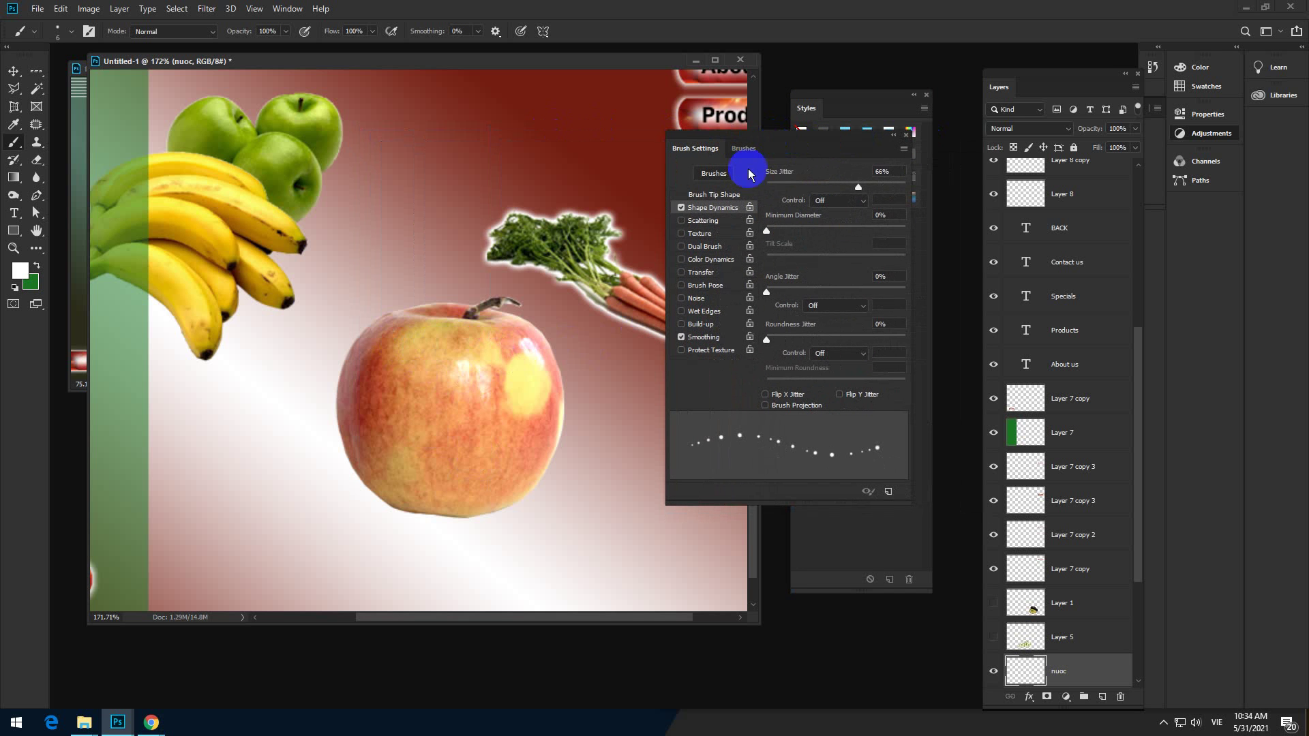
click(681, 221)
click(707, 227)
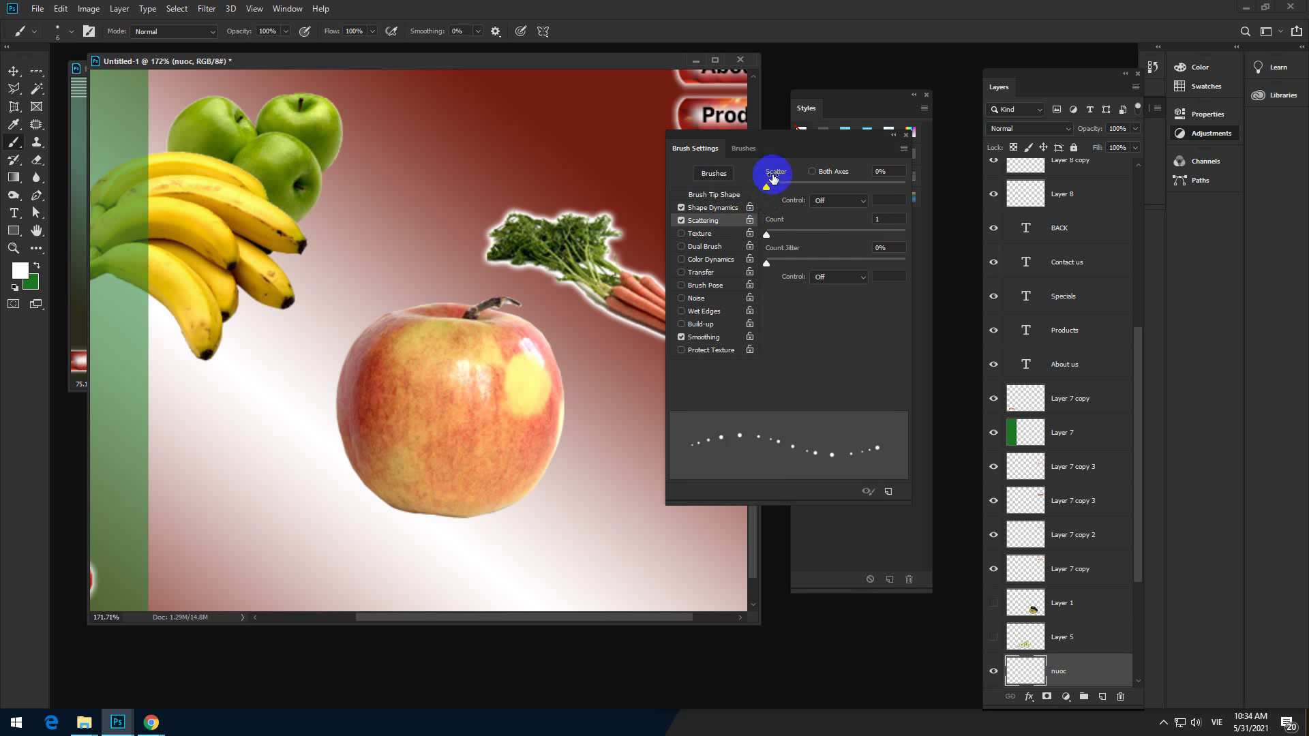
drag(768, 187, 883, 187)
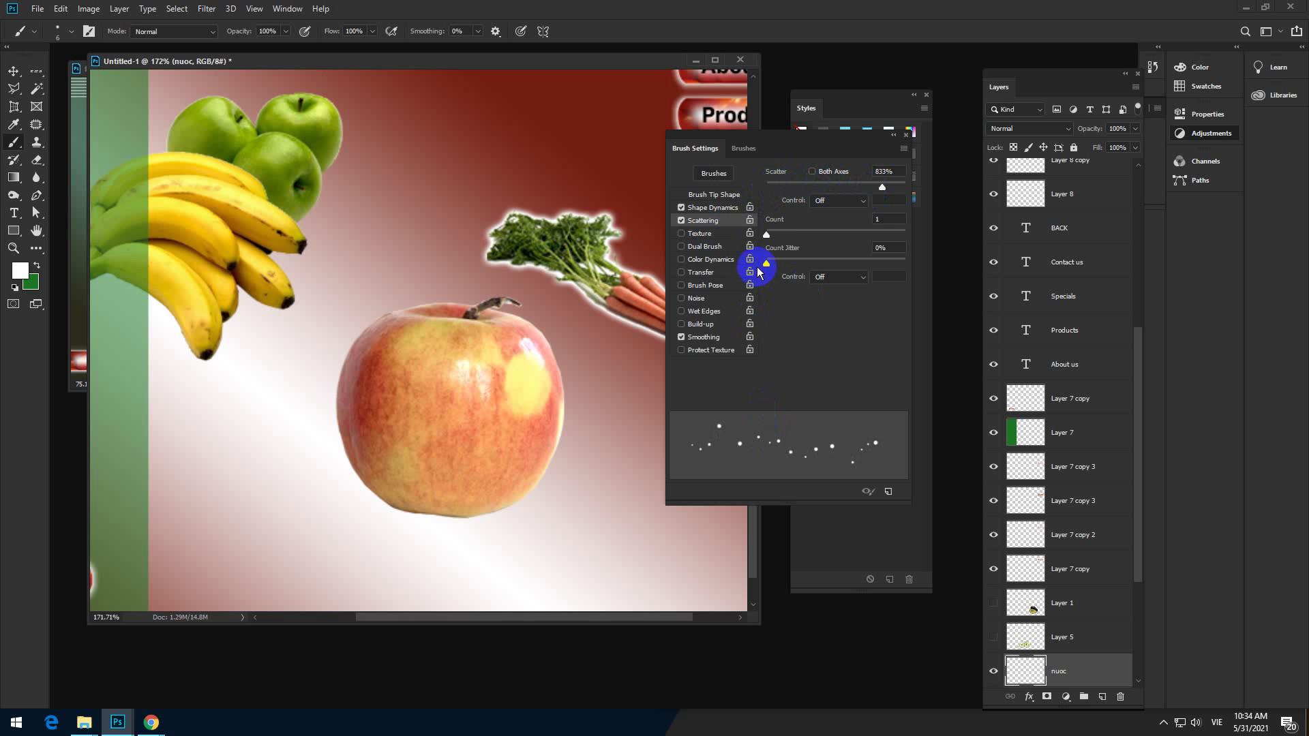
drag(883, 187, 915, 182)
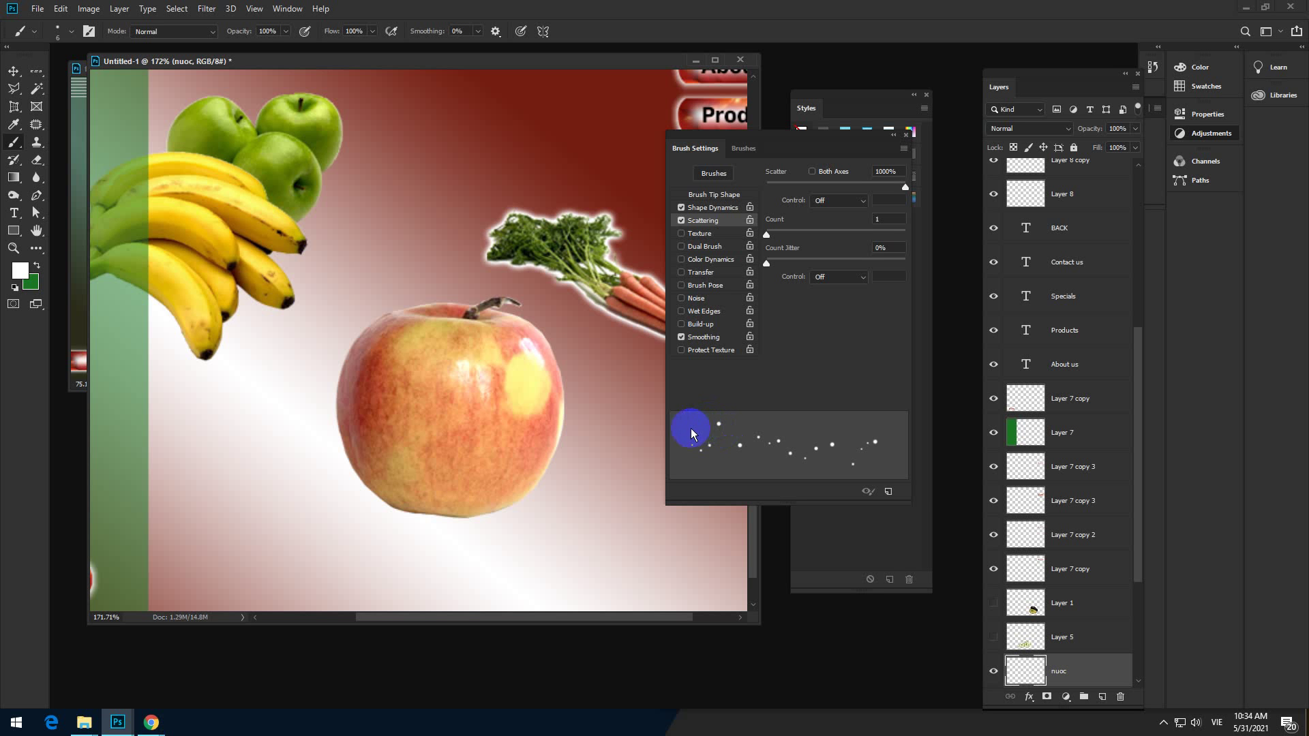
Paint scattered white droplets over the whole apple on the nuoc layer
drag(812, 136, 883, 129)
mouse_move(410, 401)
mouse_down()
mouse_move(398, 333)
mouse_move(396, 359)
mouse_move(480, 350)
mouse_move(507, 365)
mouse_move(494, 381)
mouse_move(370, 410)
mouse_move(367, 439)
mouse_move(397, 451)
mouse_move(546, 424)
mouse_move(526, 457)
mouse_move(478, 488)
mouse_move(398, 495)
mouse_move(350, 387)
mouse_move(382, 453)
mouse_move(468, 488)
mouse_move(494, 463)
mouse_move(471, 441)
mouse_move(468, 395)
mouse_move(513, 392)
mouse_move(538, 370)
mouse_move(518, 344)
mouse_move(434, 325)
mouse_move(474, 315)
mouse_move(373, 329)
mouse_move(394, 347)
mouse_move(388, 385)
mouse_move(374, 387)
mouse_move(411, 353)
mouse_move(431, 358)
mouse_move(448, 388)
mouse_move(424, 387)
mouse_move(433, 430)
mouse_up()
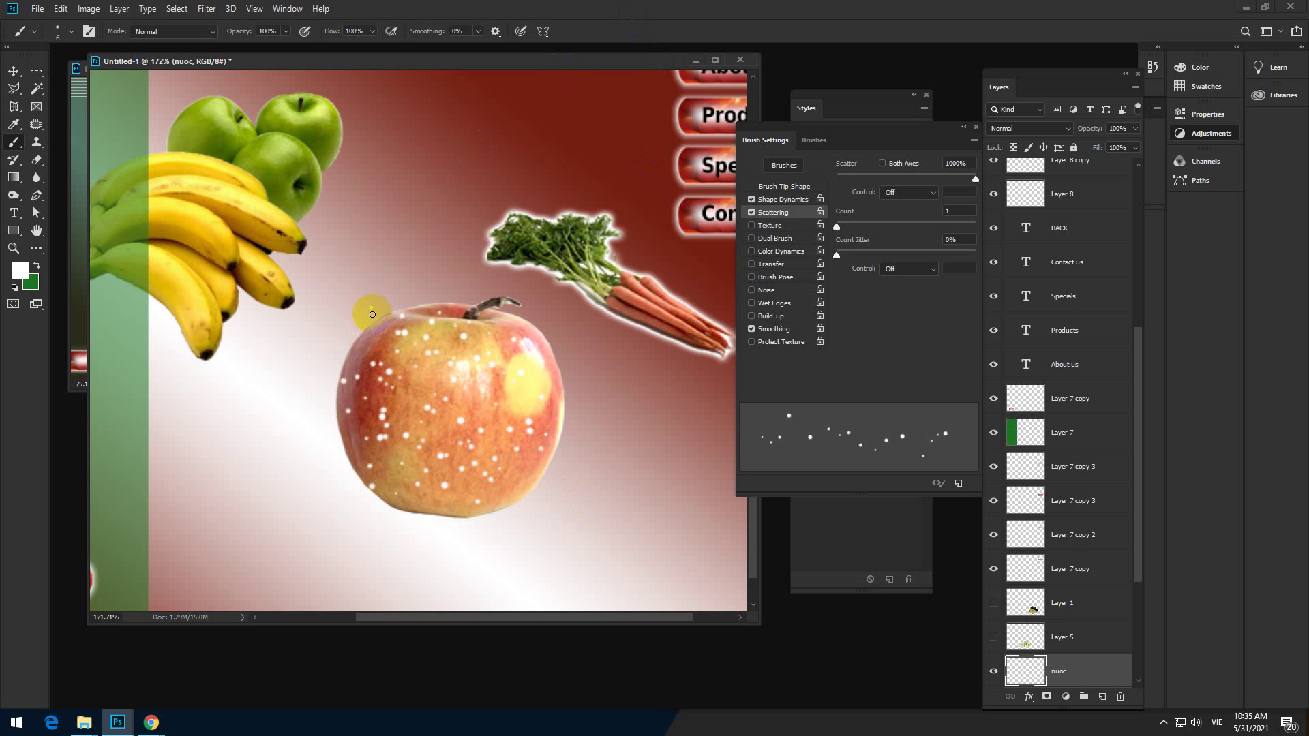
drag(372, 313, 411, 342)
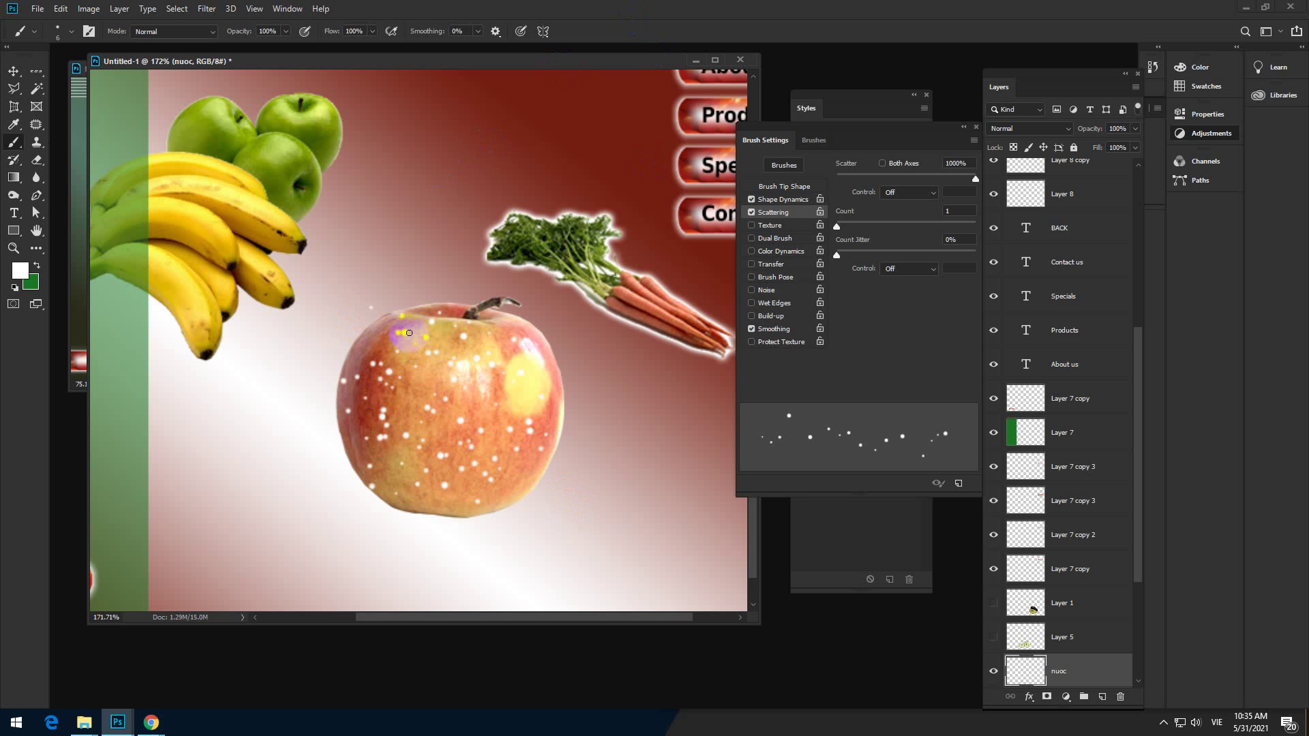
click(435, 186)
click(13, 71)
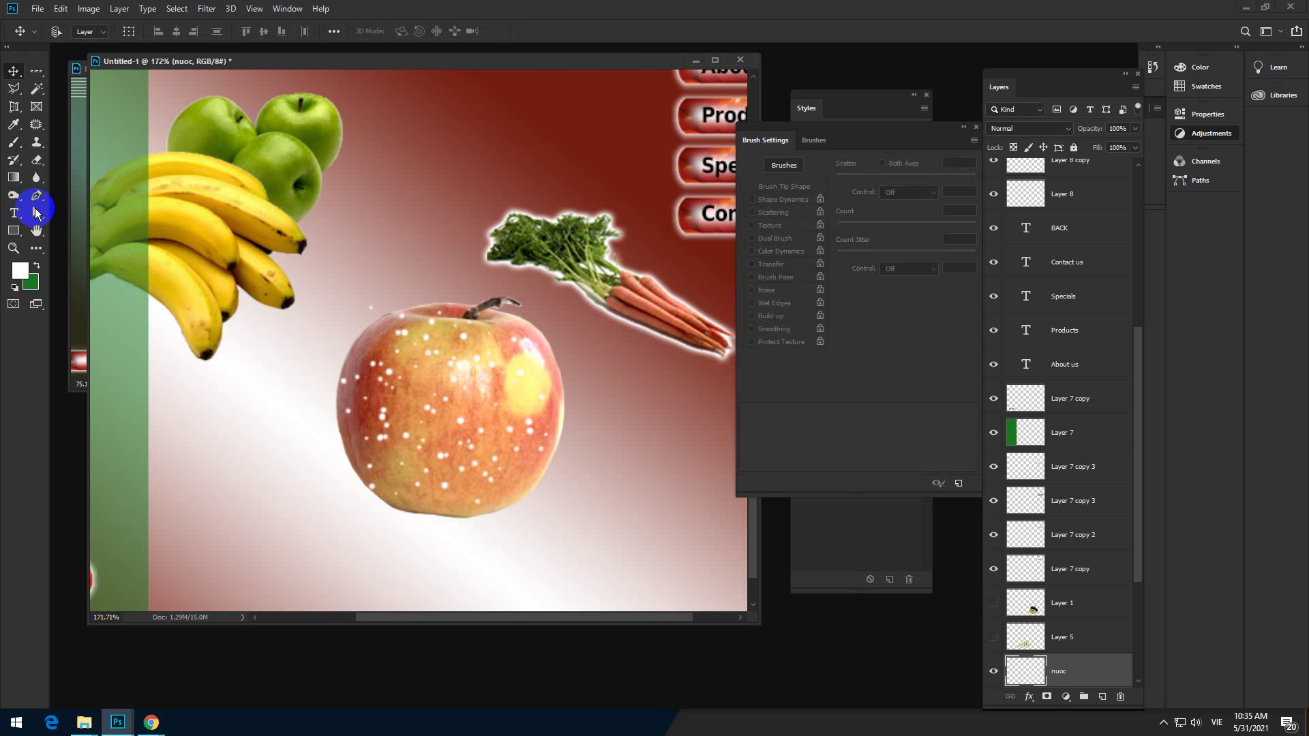
Erase the stray white droplets just outside the apple's upper-left edge
drag(36, 160, 88, 150)
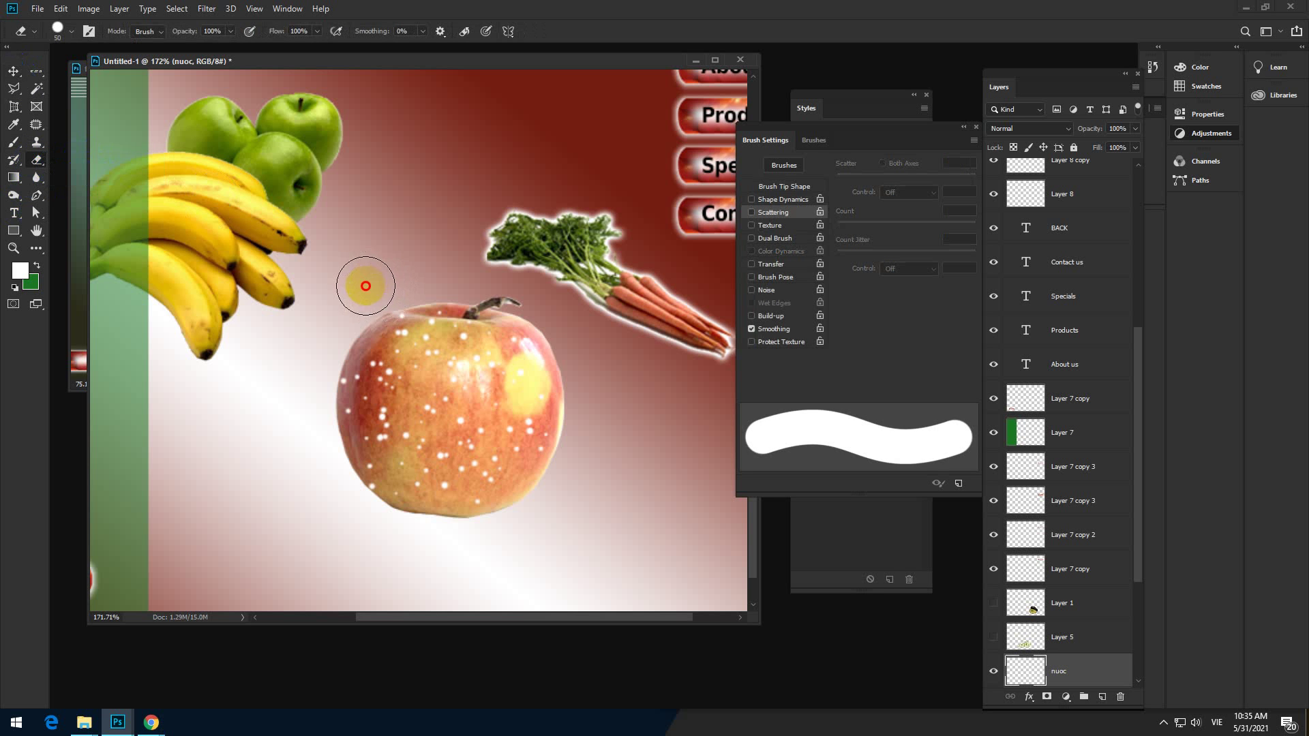
click(13, 71)
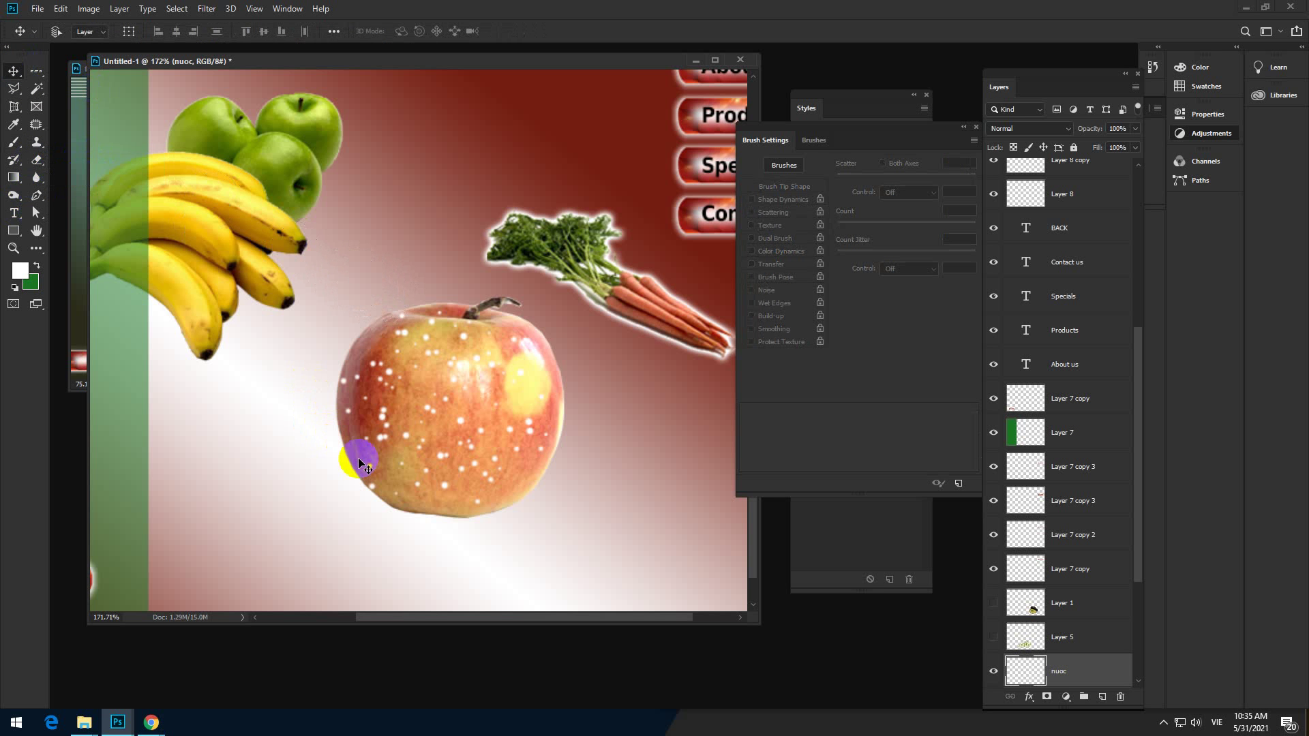
click(463, 466)
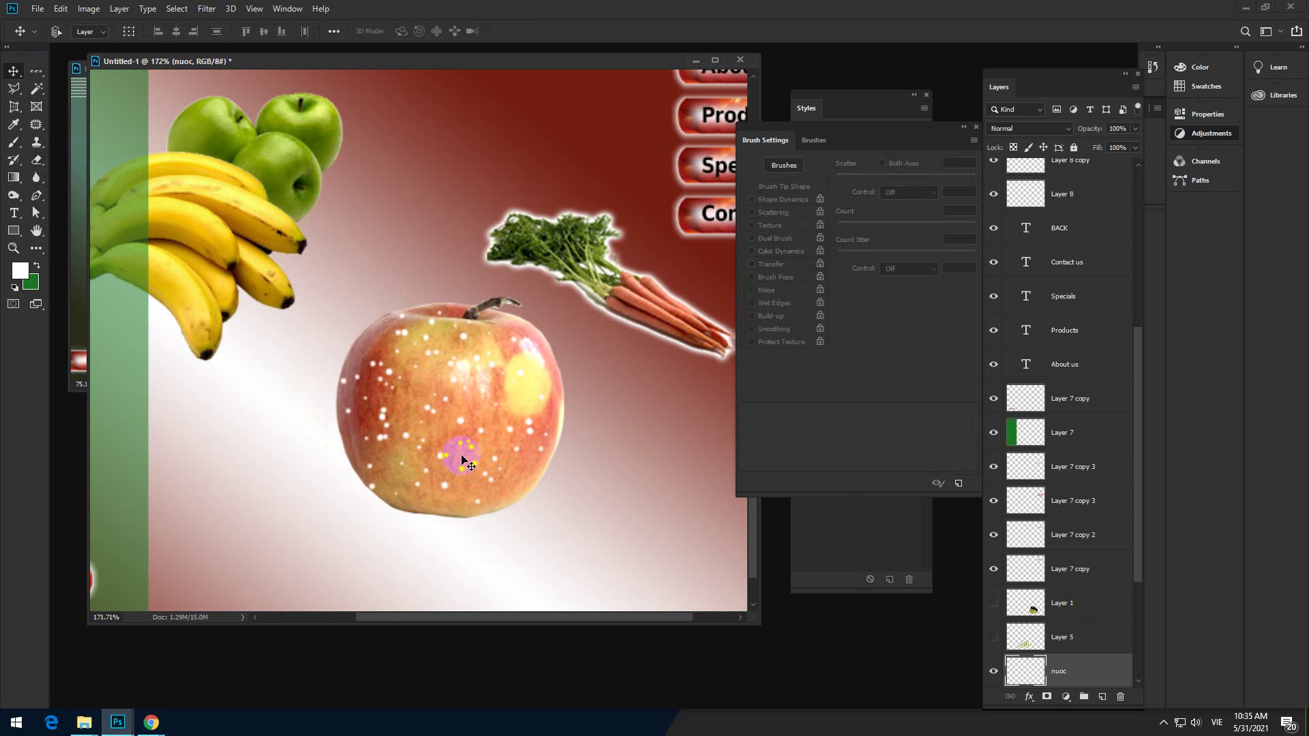
Close the brush settings and apply the water-drop style to the nuoc layer's droplets
click(860, 106)
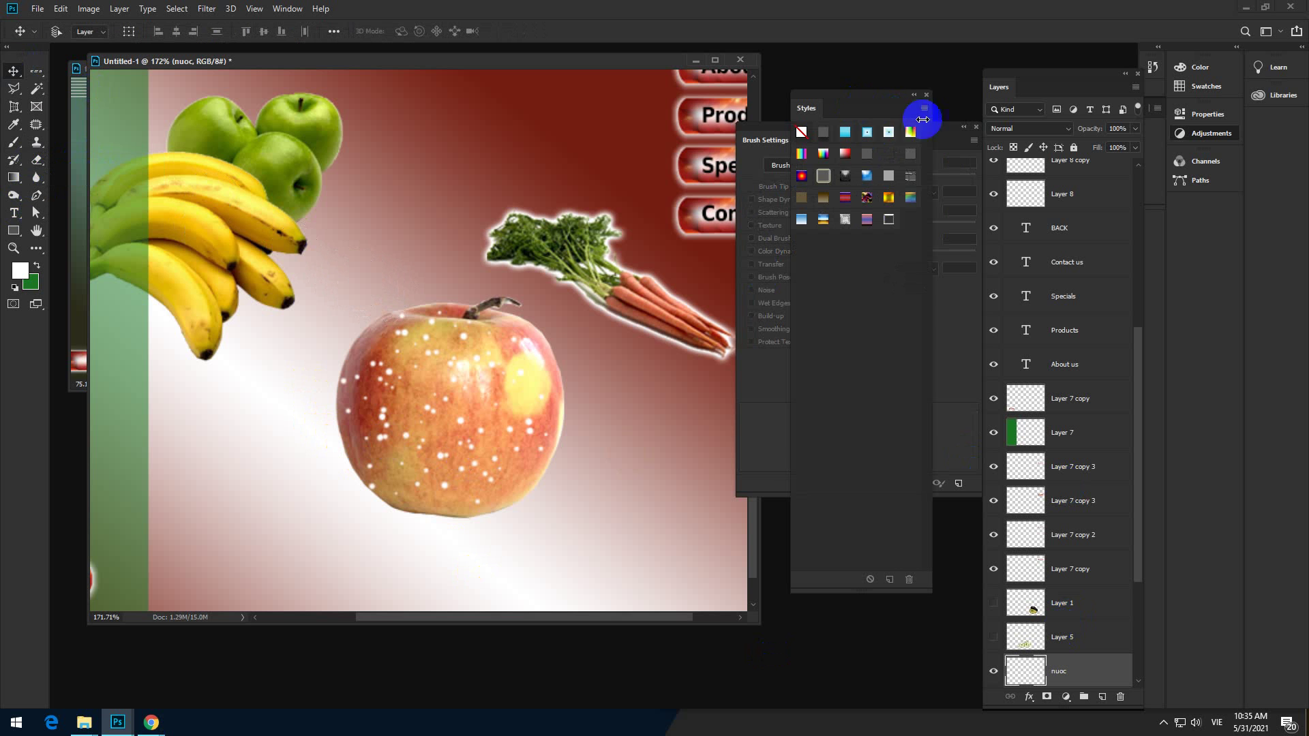
click(975, 127)
click(889, 219)
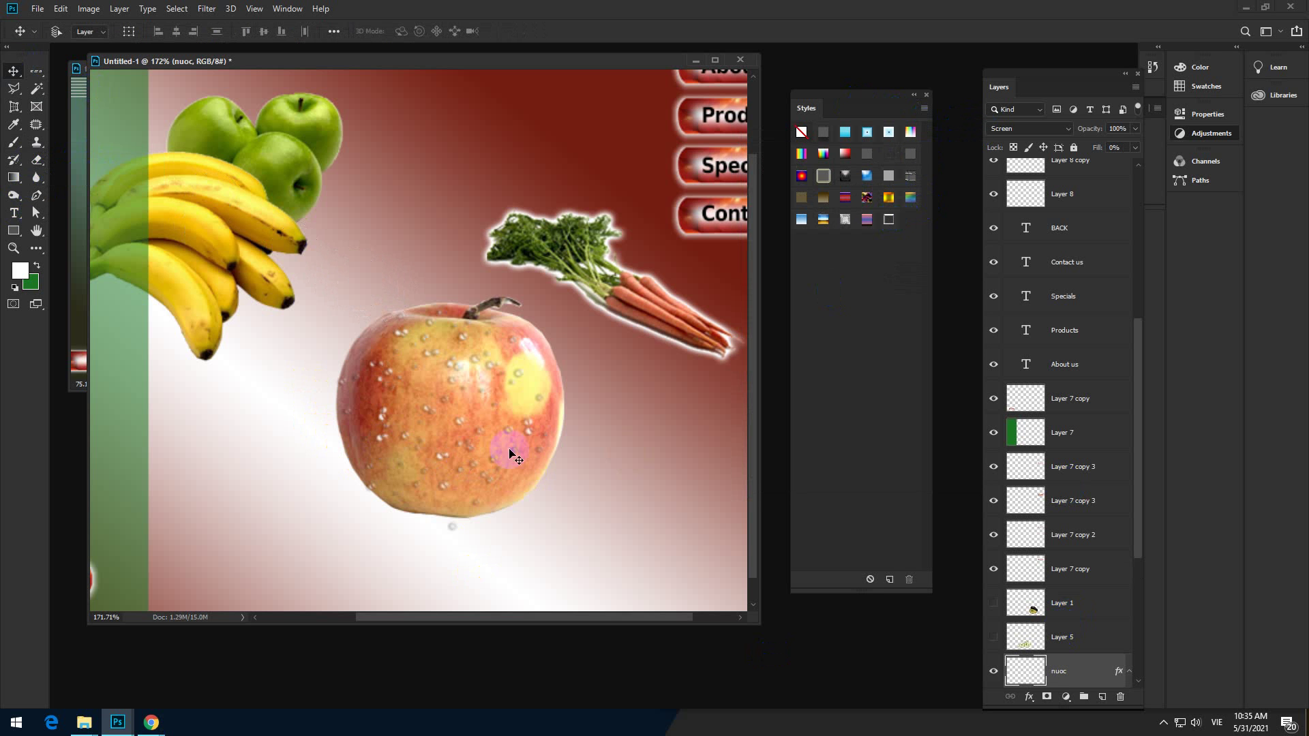
click(534, 270)
click(443, 458)
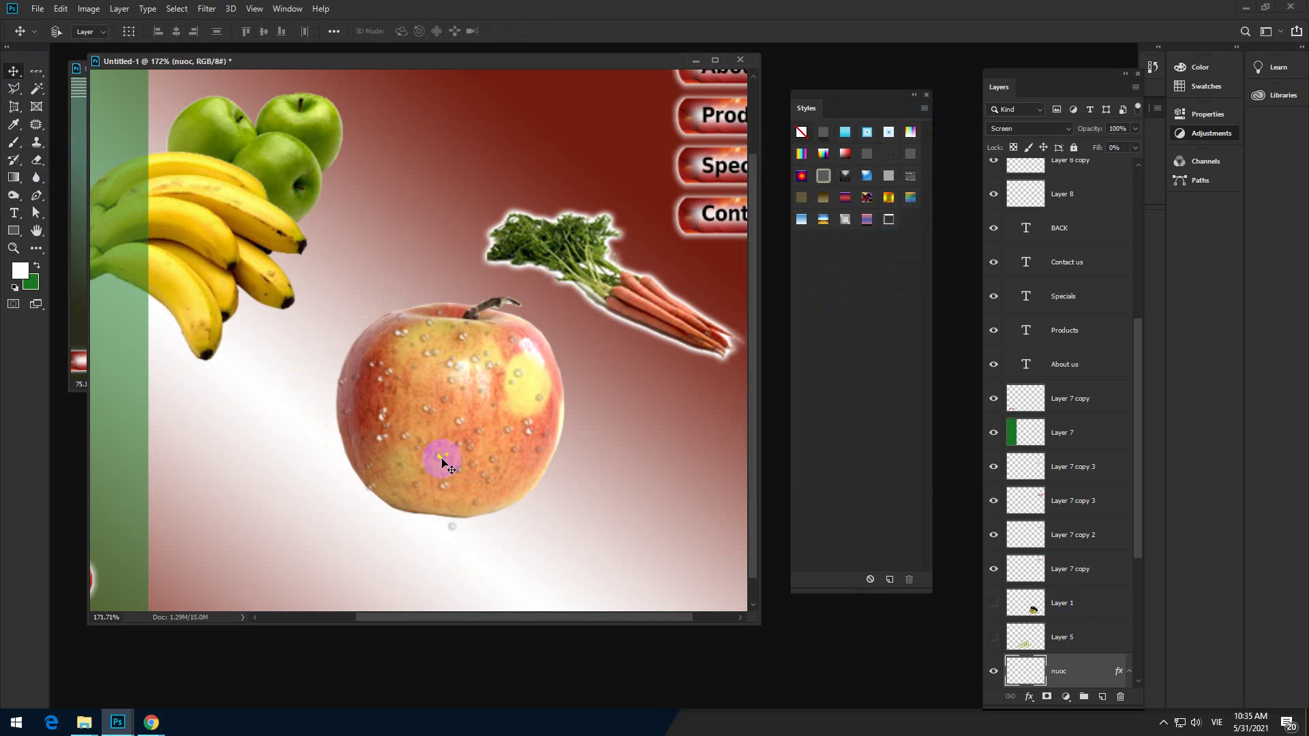
click(433, 338)
click(413, 407)
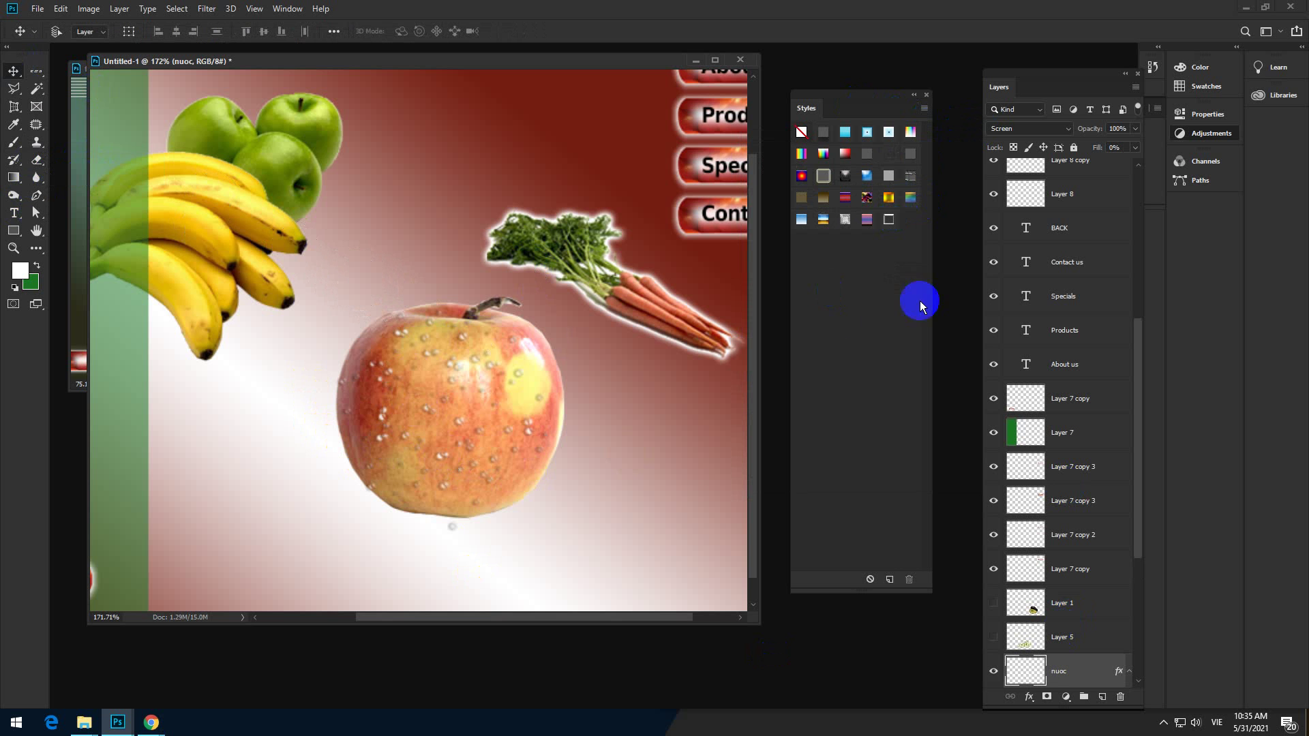
click(504, 384)
Edit the nuoc layer's Drop Shadow, setting its distance to 0 px and spread to 0%
drag(1135, 534, 1119, 672)
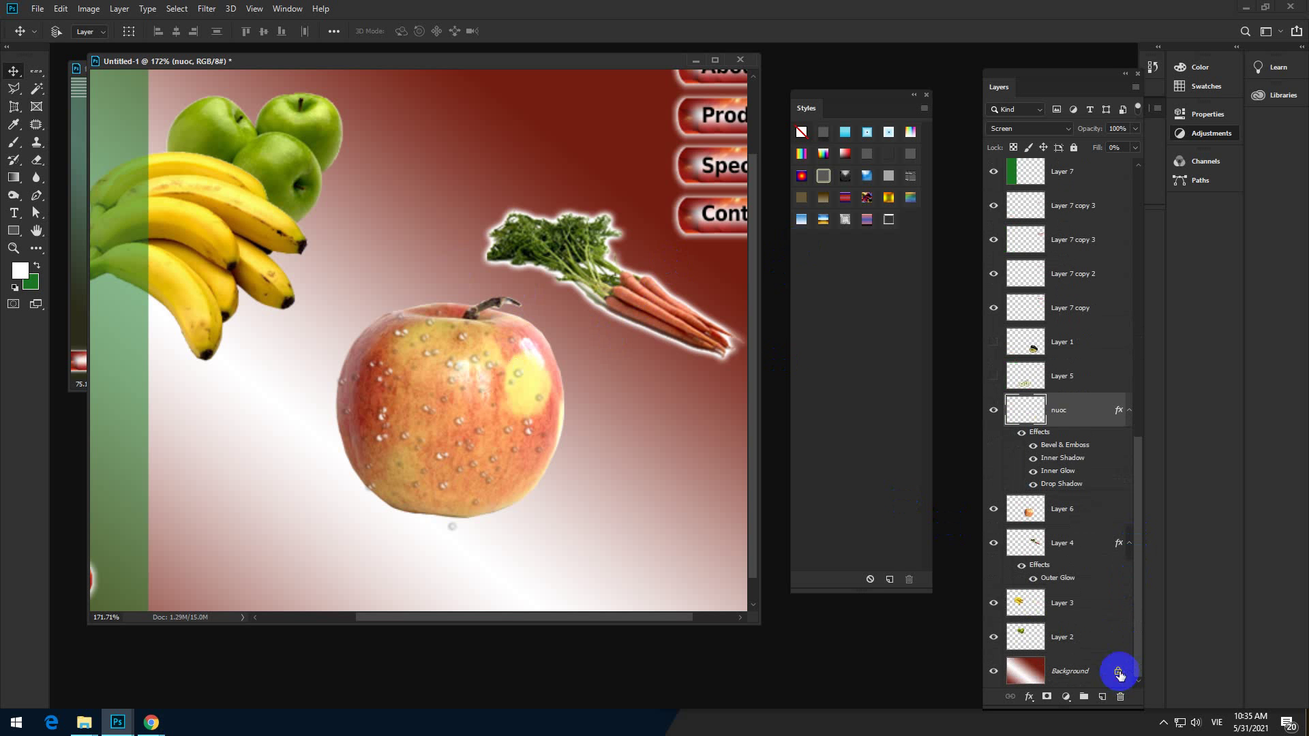
double_click(1056, 486)
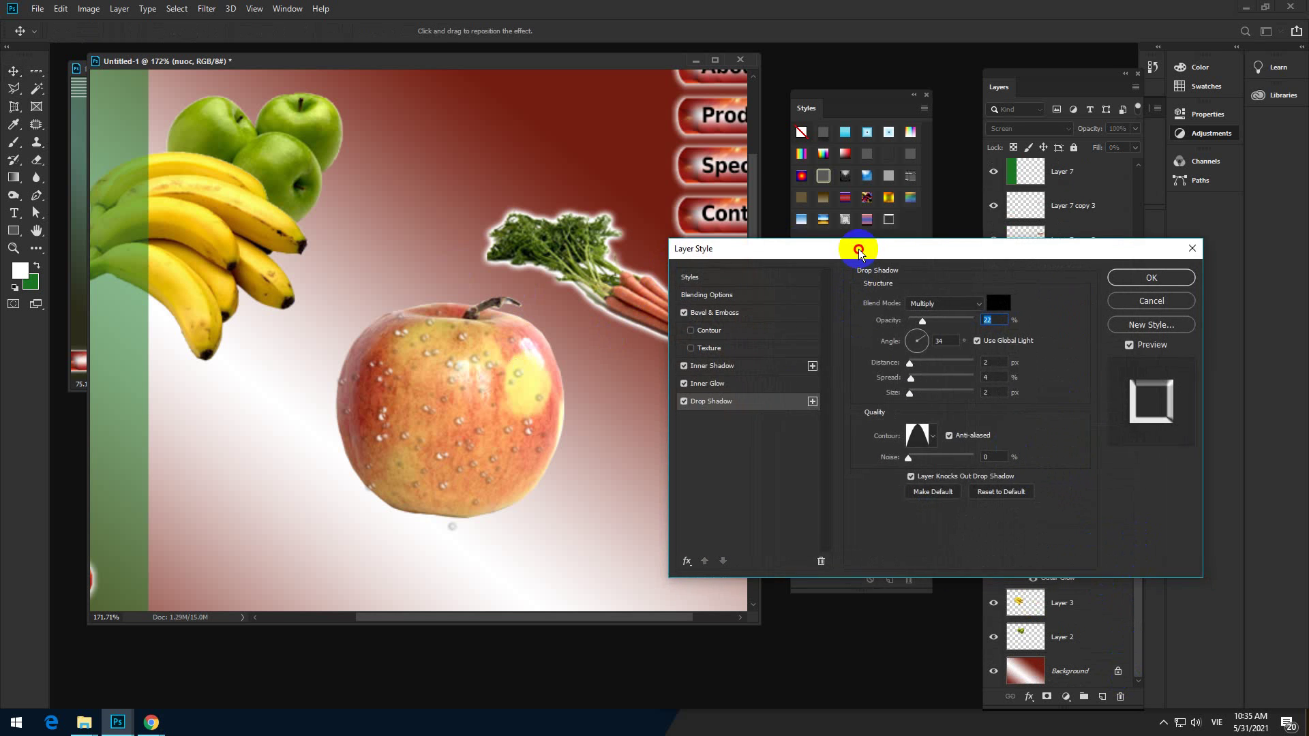
drag(943, 250, 879, 187)
drag(850, 337, 847, 308)
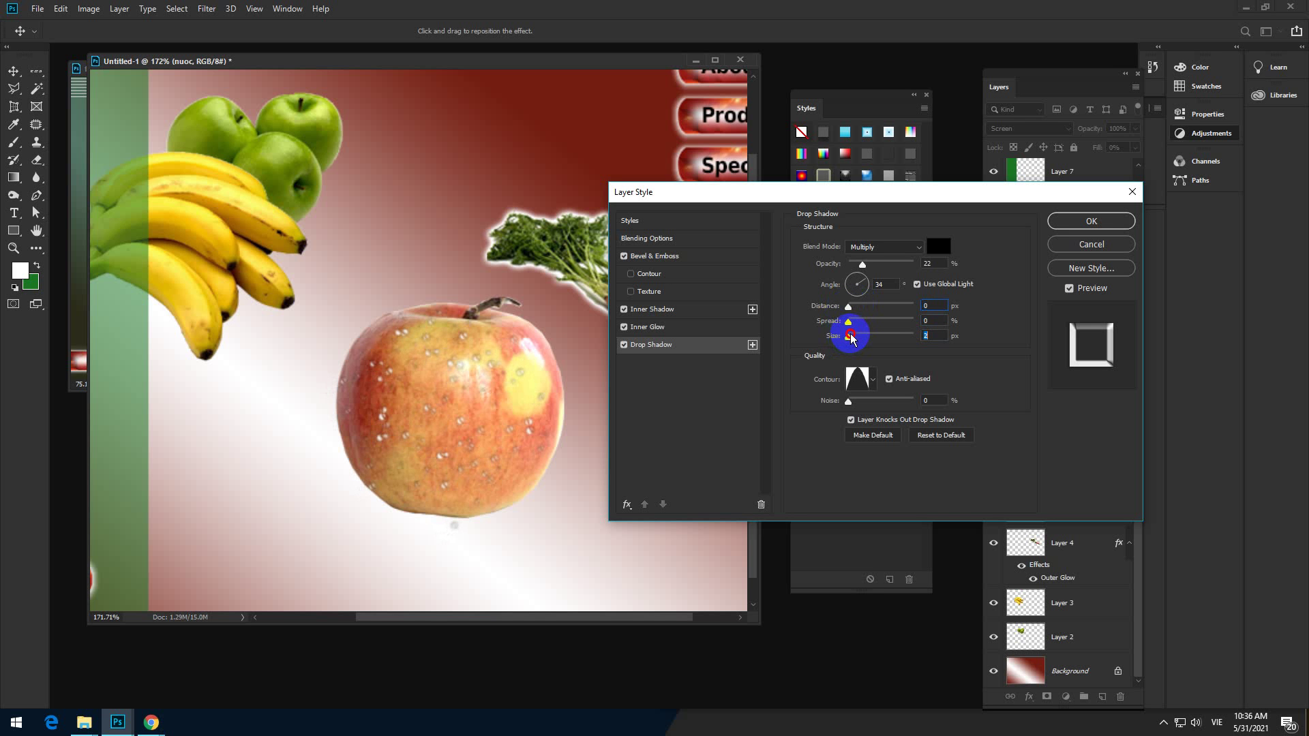
Set the nuoc layer's Inner Glow opacity to 0%, and its Inner Shadow to 28% opacity with 0 px distance
click(667, 328)
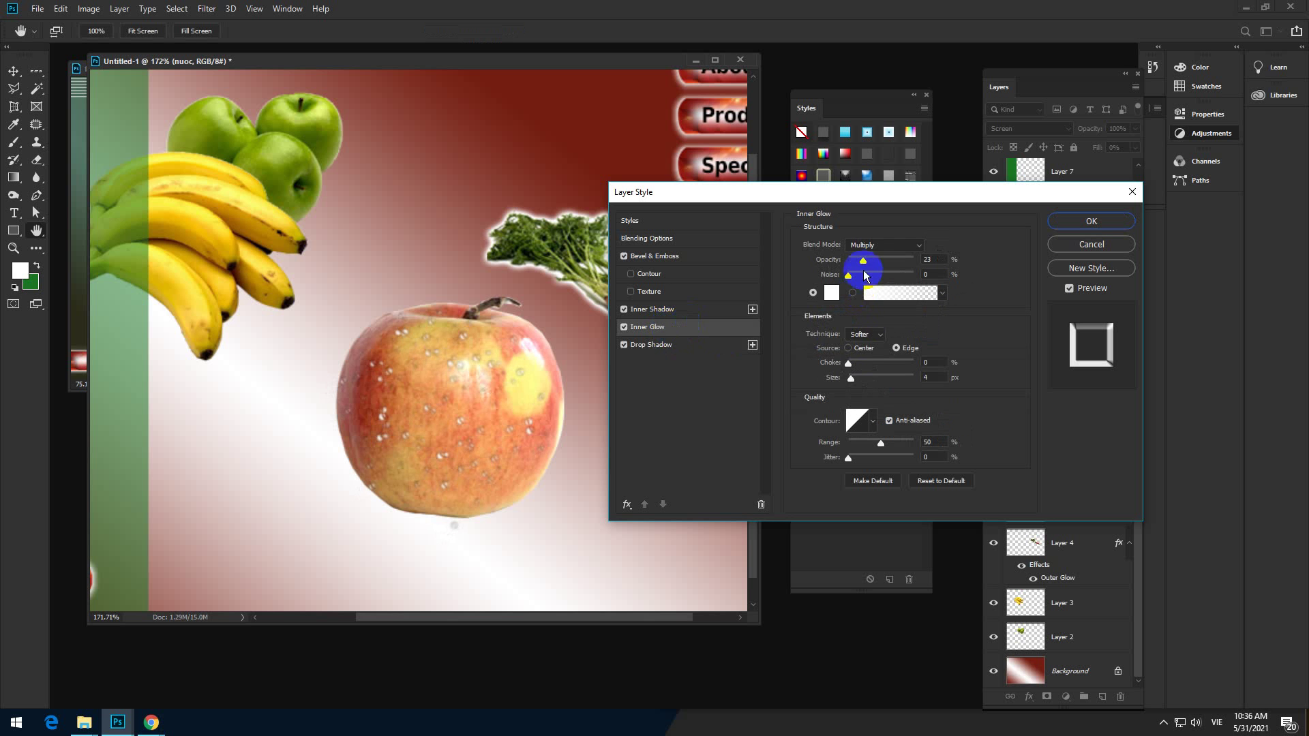
drag(871, 258, 818, 275)
mouse_move(848, 363)
mouse_down()
mouse_move(868, 362)
mouse_move(843, 380)
mouse_up()
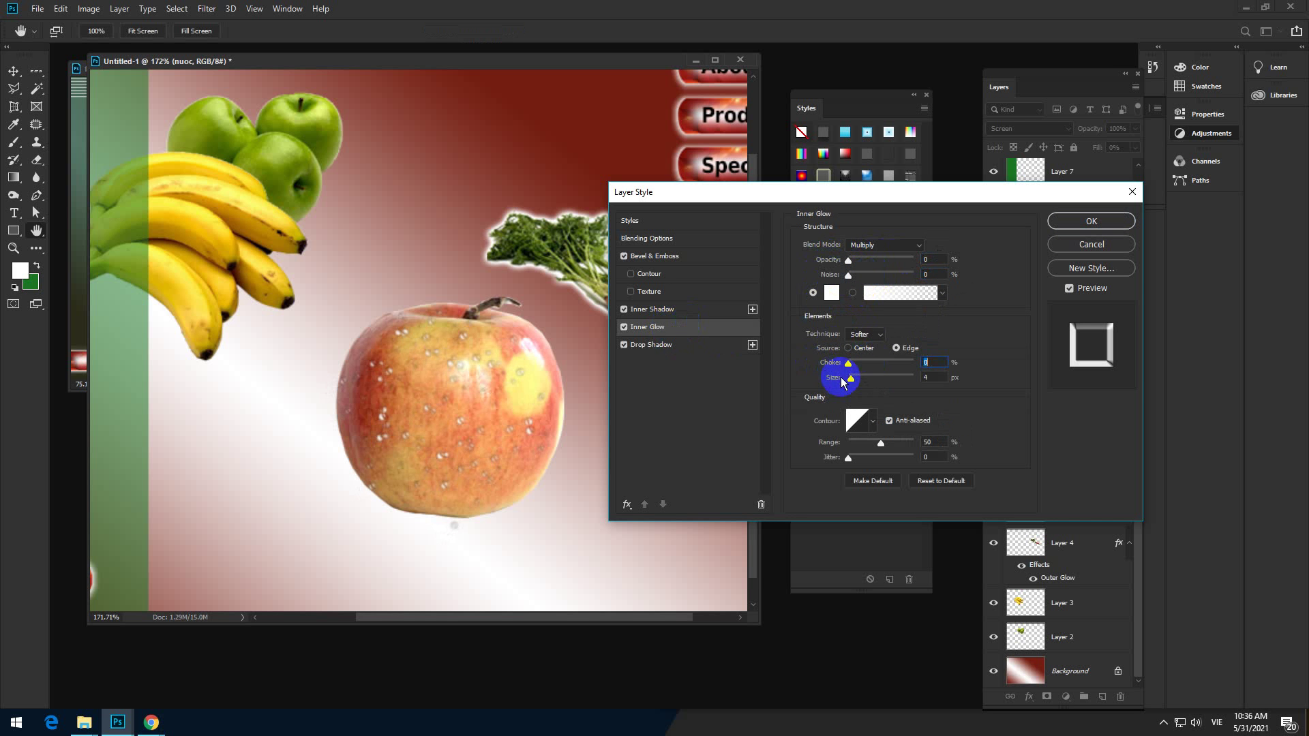
click(672, 312)
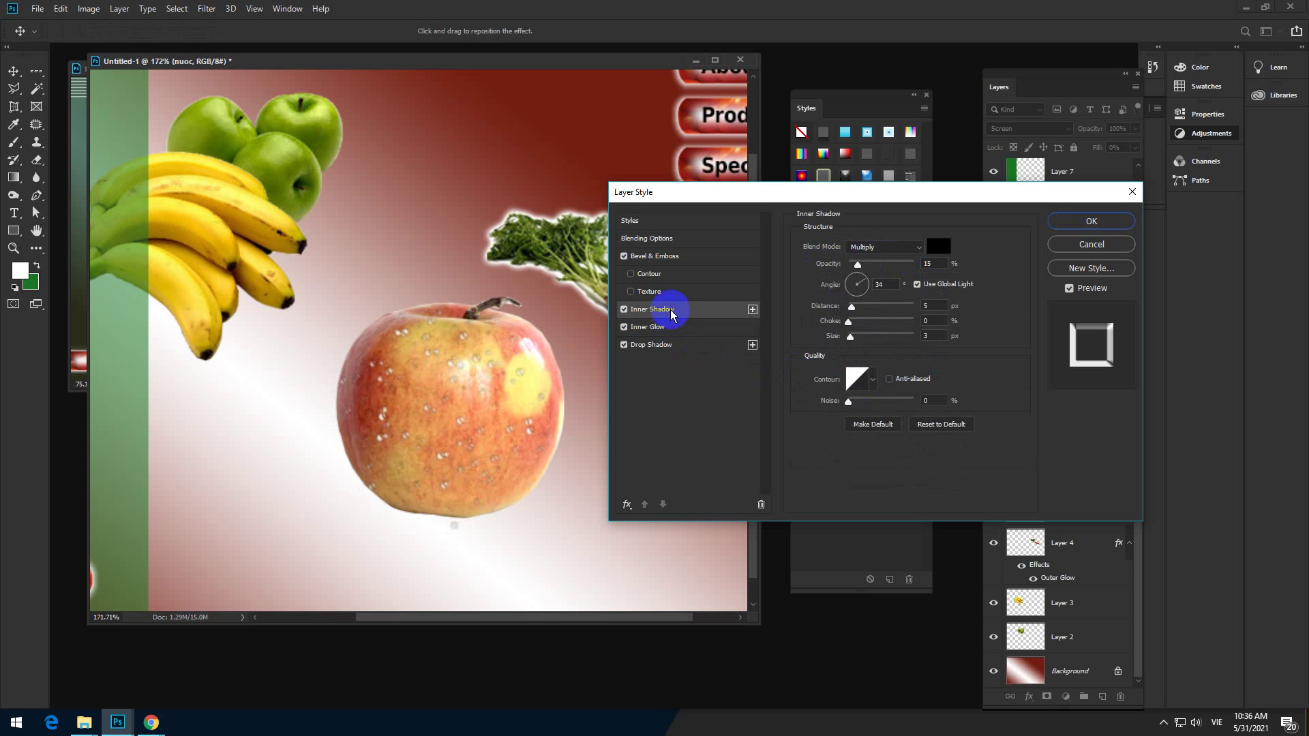
drag(852, 307, 884, 267)
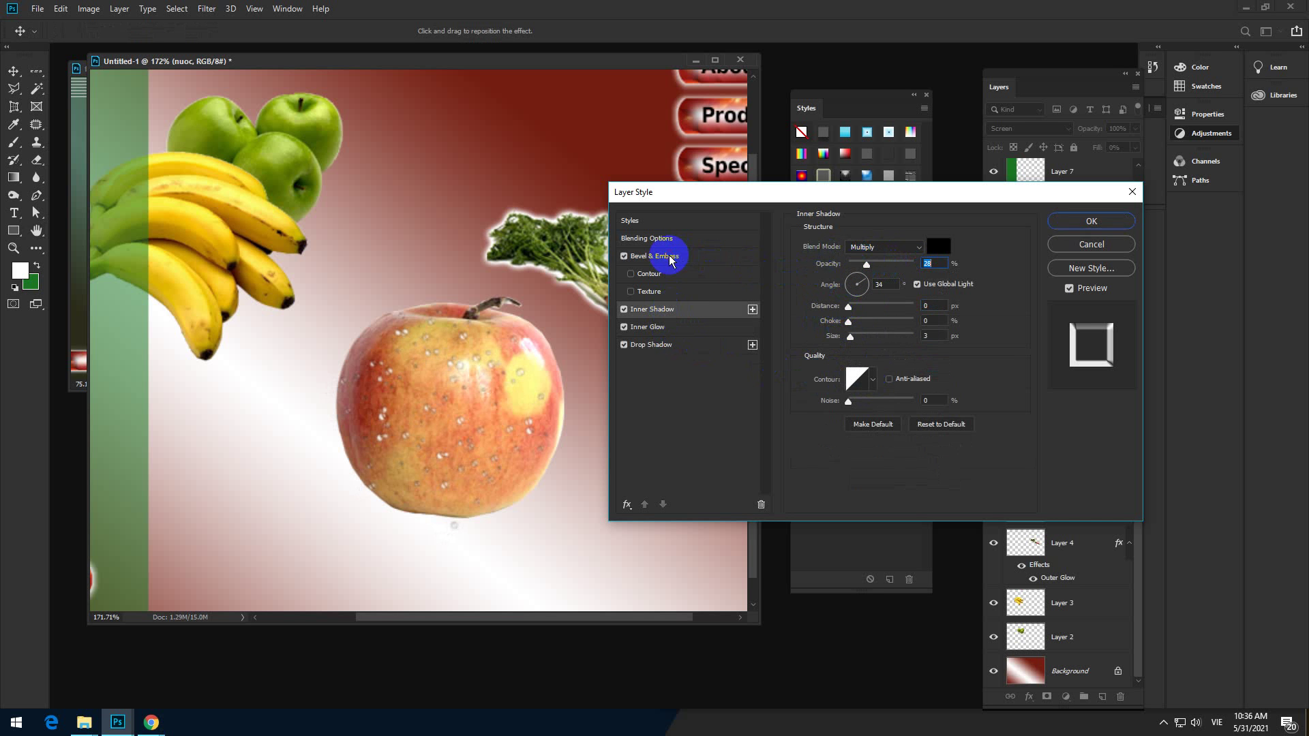
Set the Bevel & Emboss depth to 136%, adjust its size, and apply the layer style changes
click(648, 257)
mouse_move(869, 279)
mouse_down()
mouse_move(882, 297)
mouse_move(861, 301)
mouse_up()
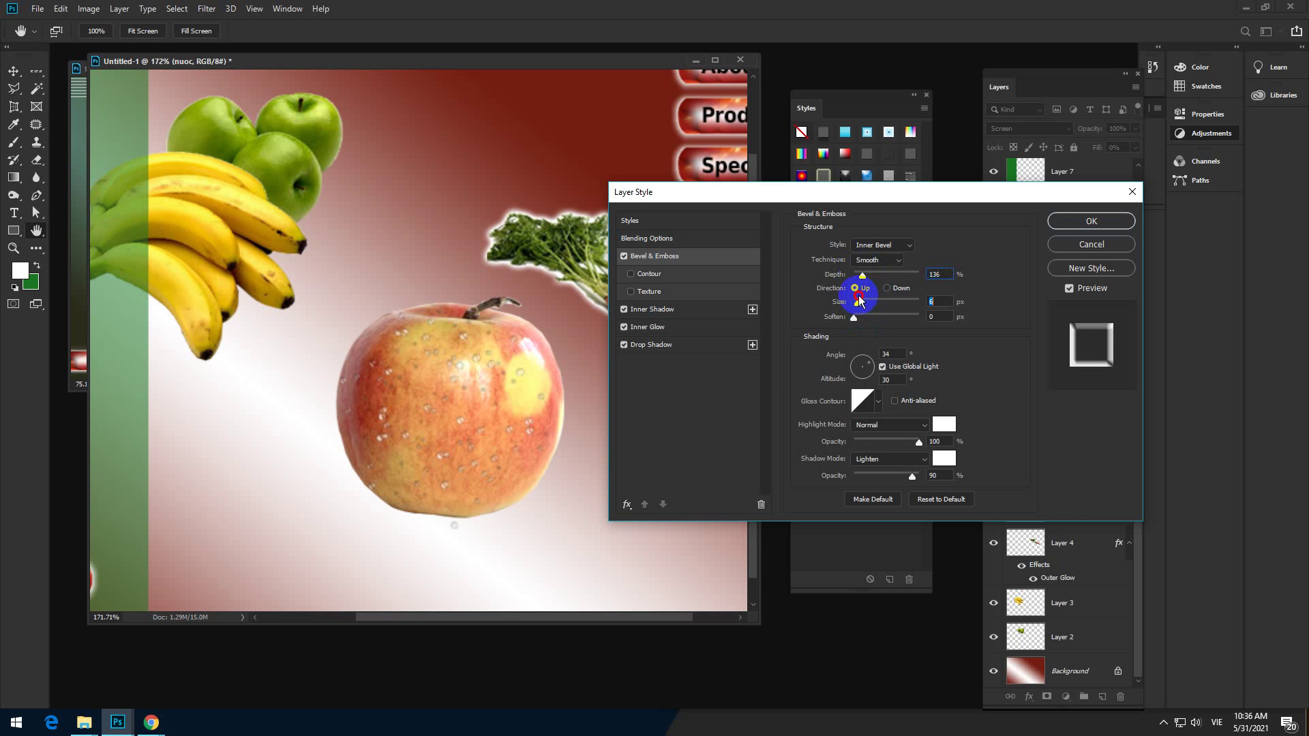
click(1084, 221)
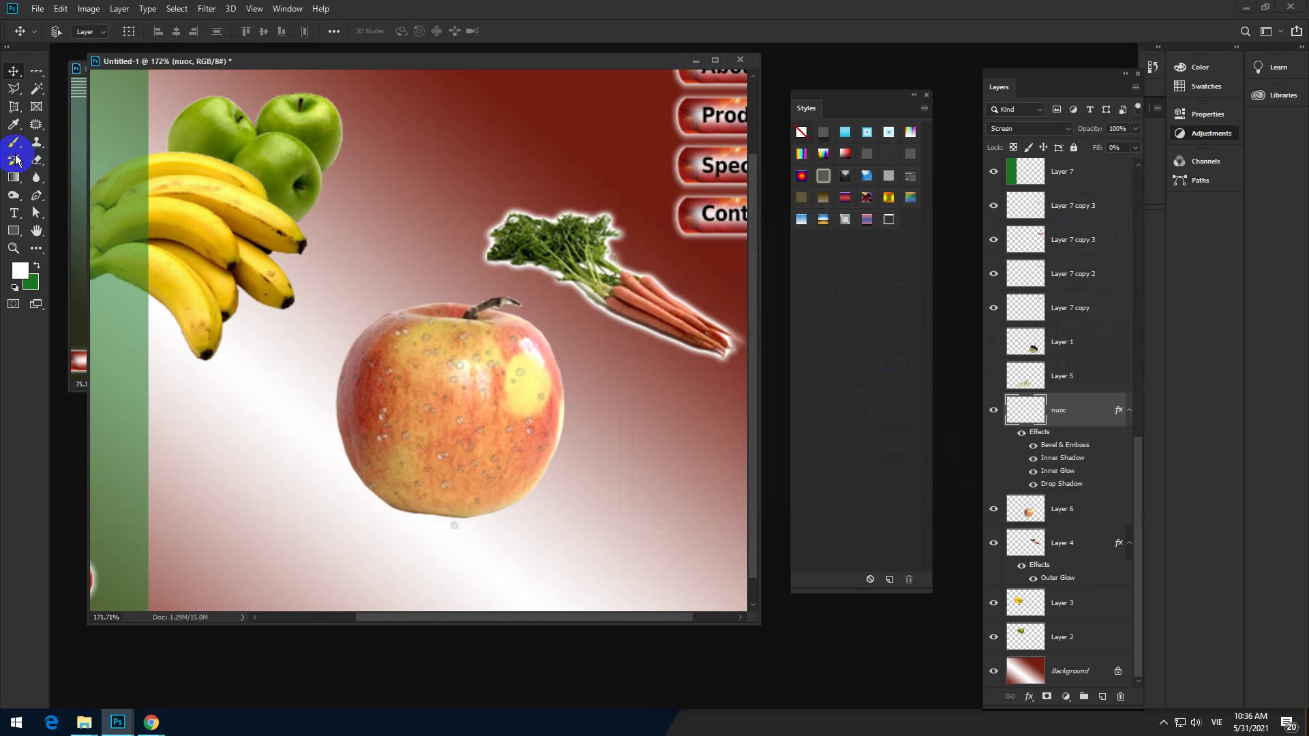
Erase the stray water drop just below the apple on the nuoc layer
click(37, 160)
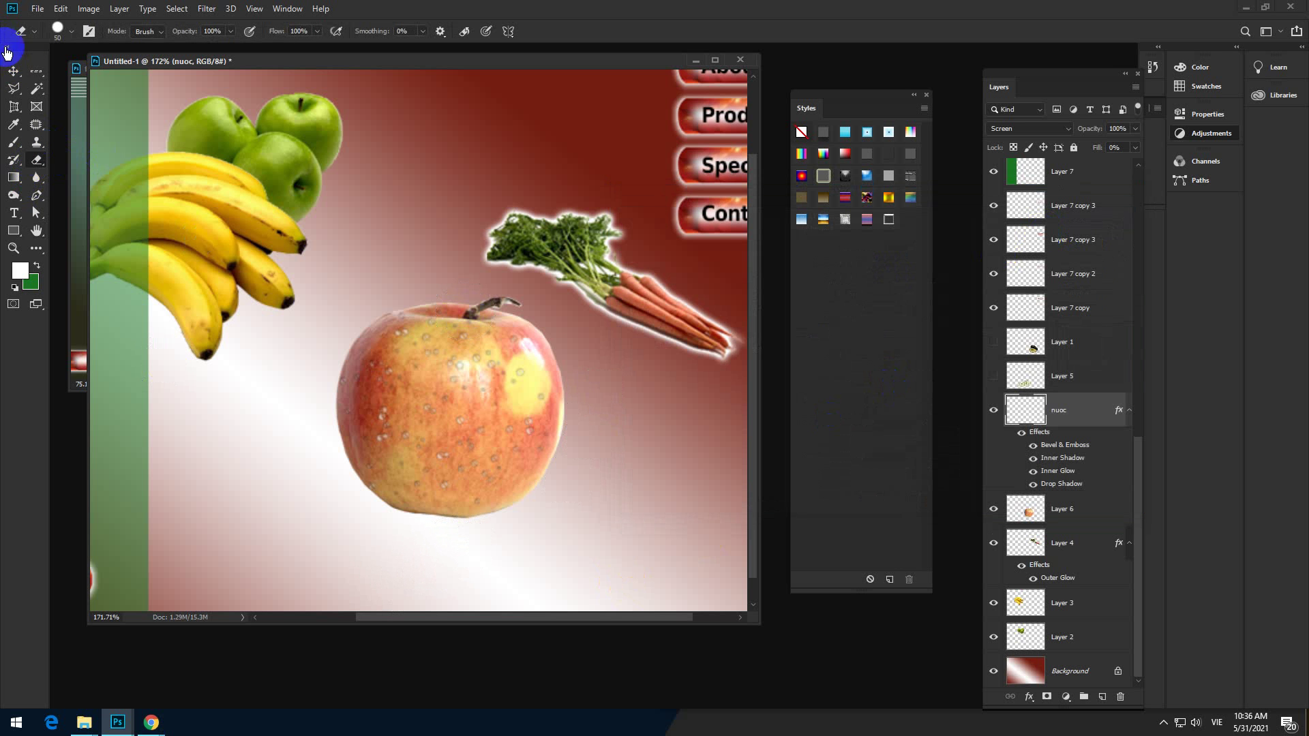
click(14, 71)
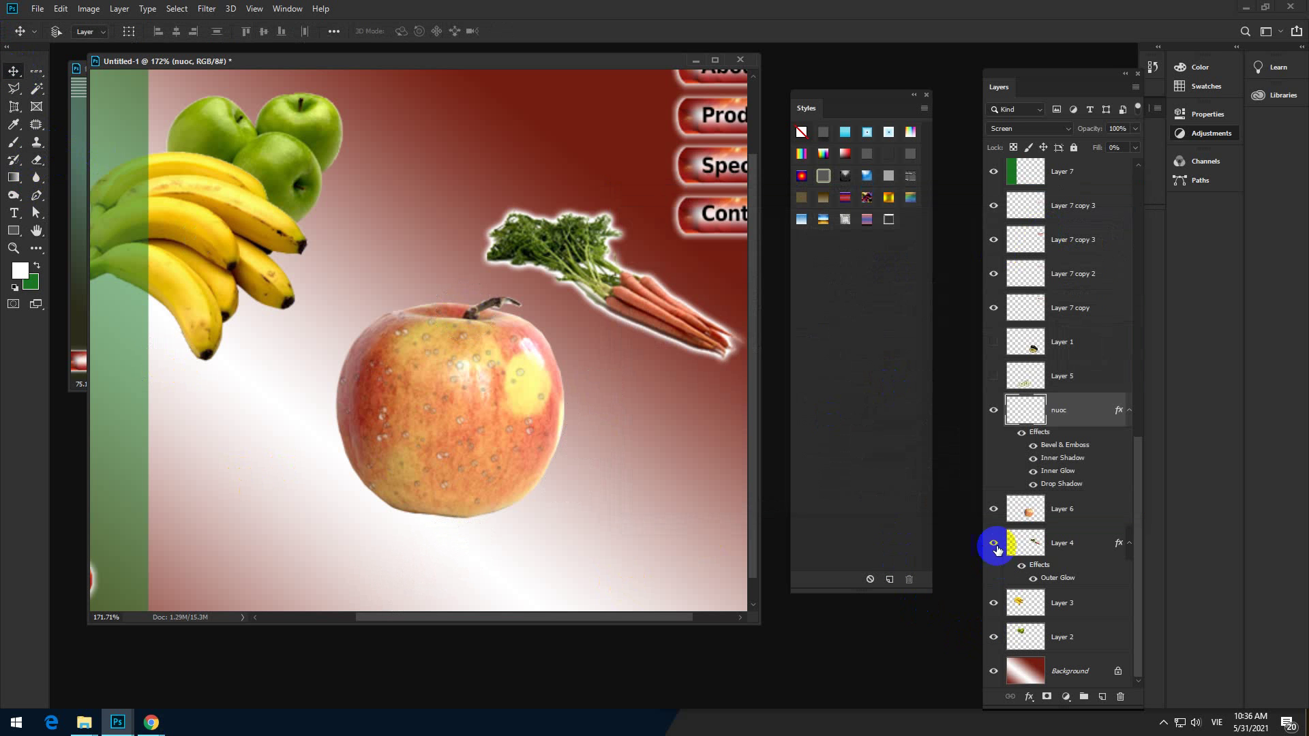
Show the hidden avocado and grapes layers, Layer 1 and Layer 5, and review the whole composition
click(993, 341)
click(994, 375)
scroll(464, 504, down, 3)
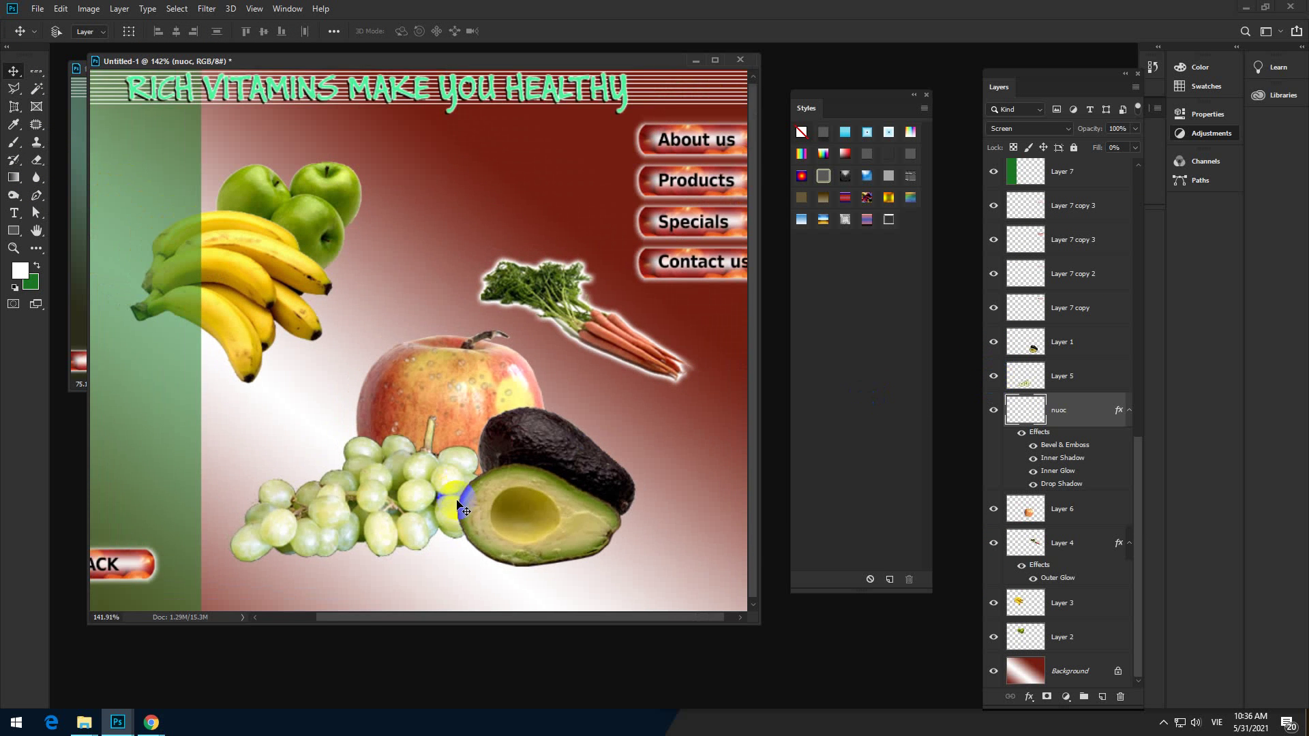
scroll(464, 505, up, 3)
scroll(461, 501, down, 4)
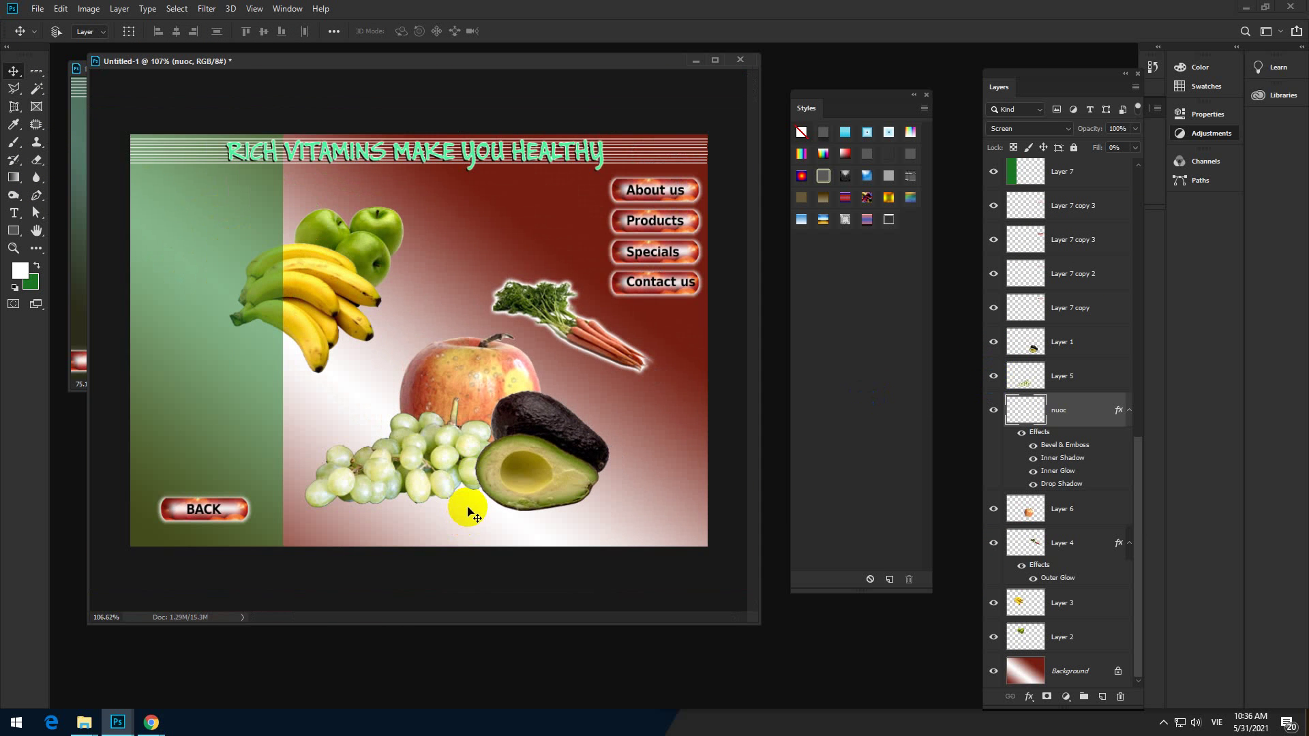
scroll(471, 503, up, 2)
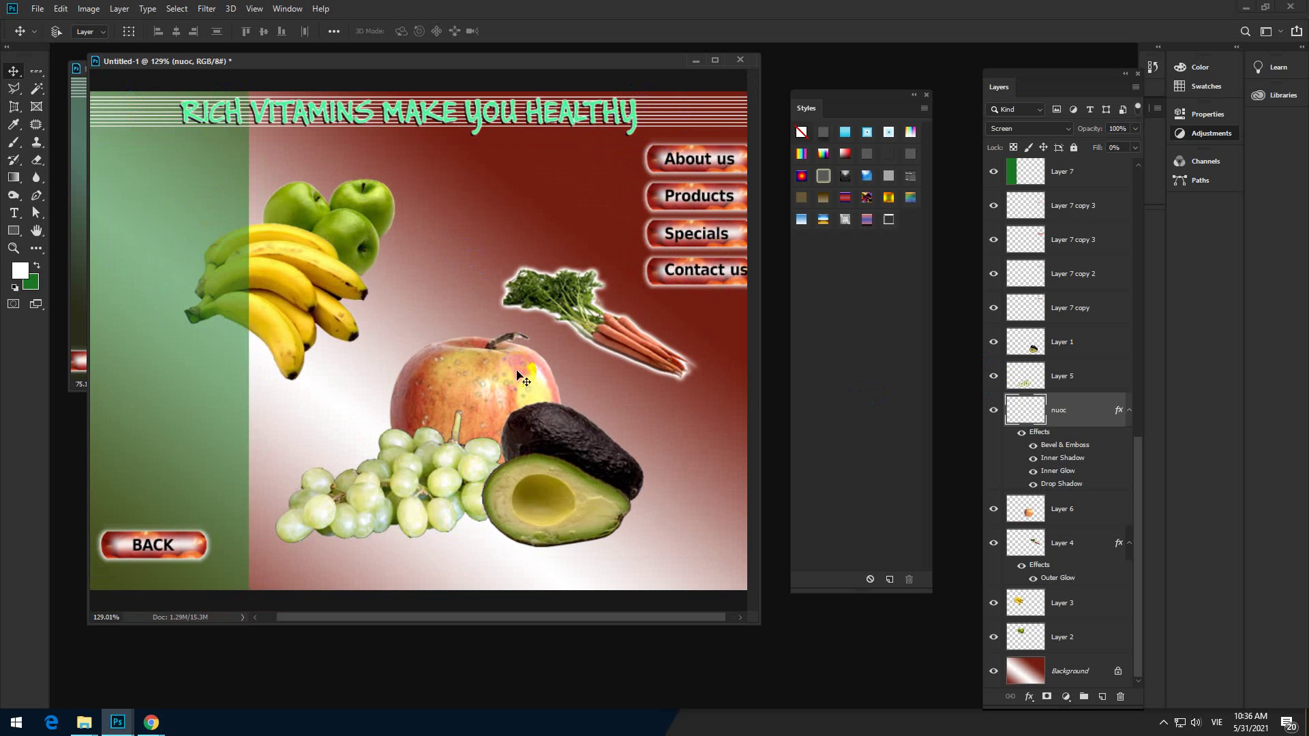
click(1163, 722)
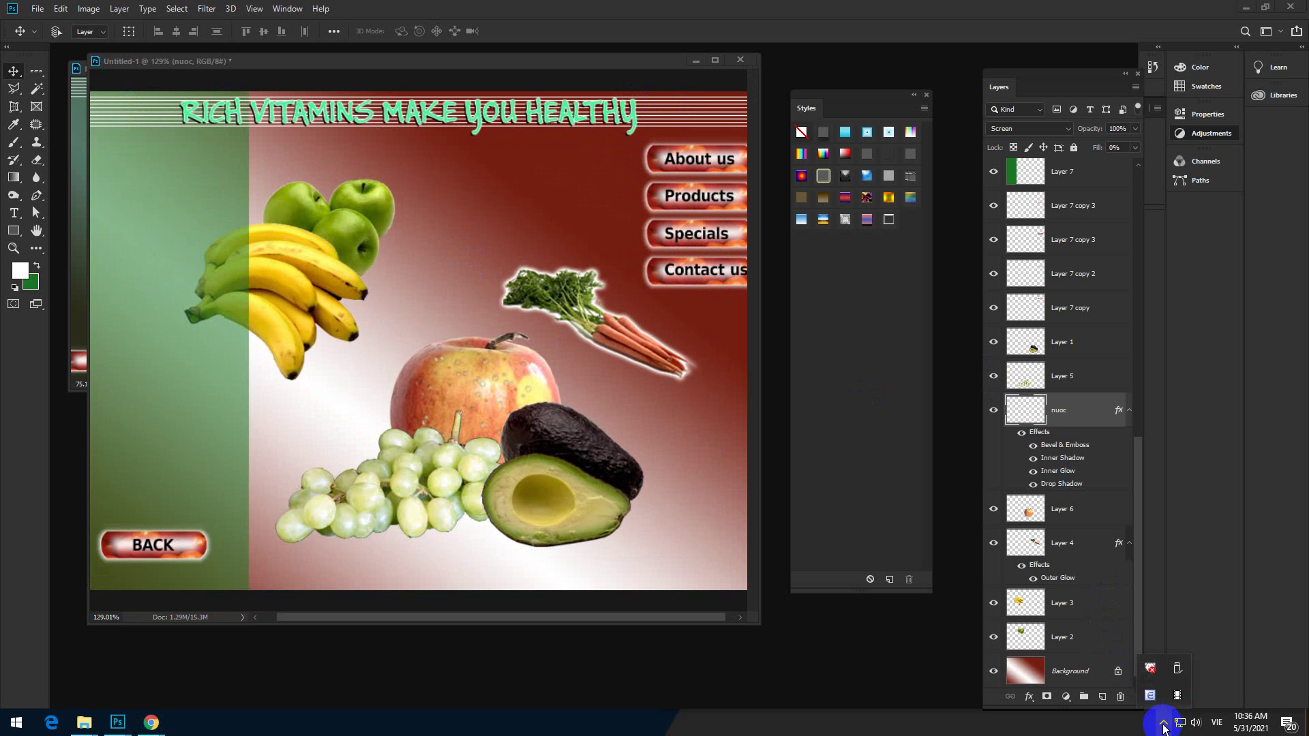